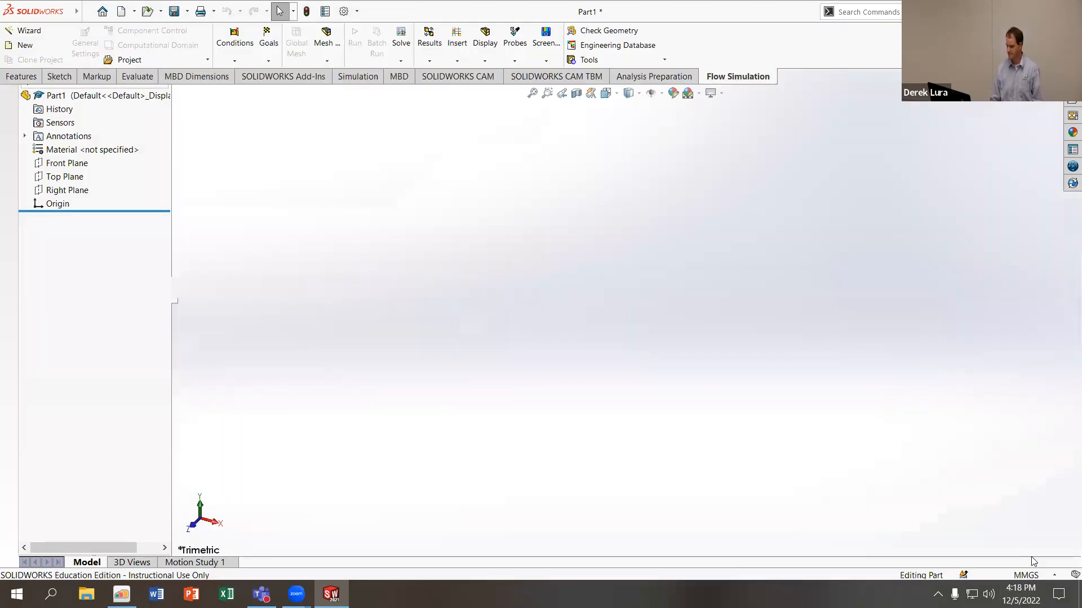
Set the document units to IPS and start a sketch on the Front Plane
{"action": "left_click", "coordinate": [1028, 575]}
{"action": "left_click", "coordinate": [987, 539]}
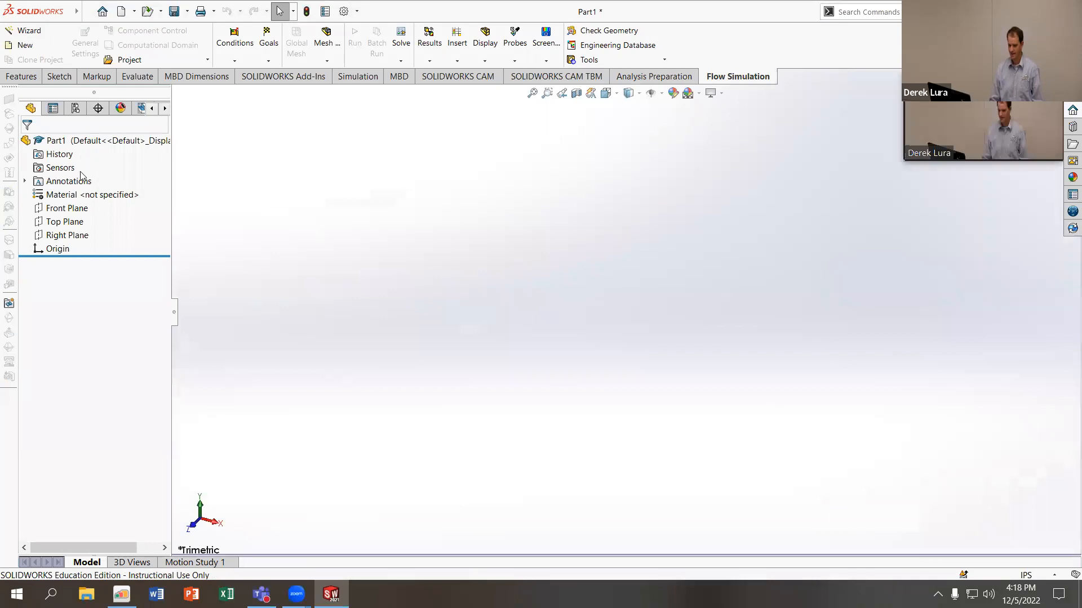
{"action": "left_click", "coordinate": [63, 208]}
{"action": "left_click", "coordinate": [78, 191]}
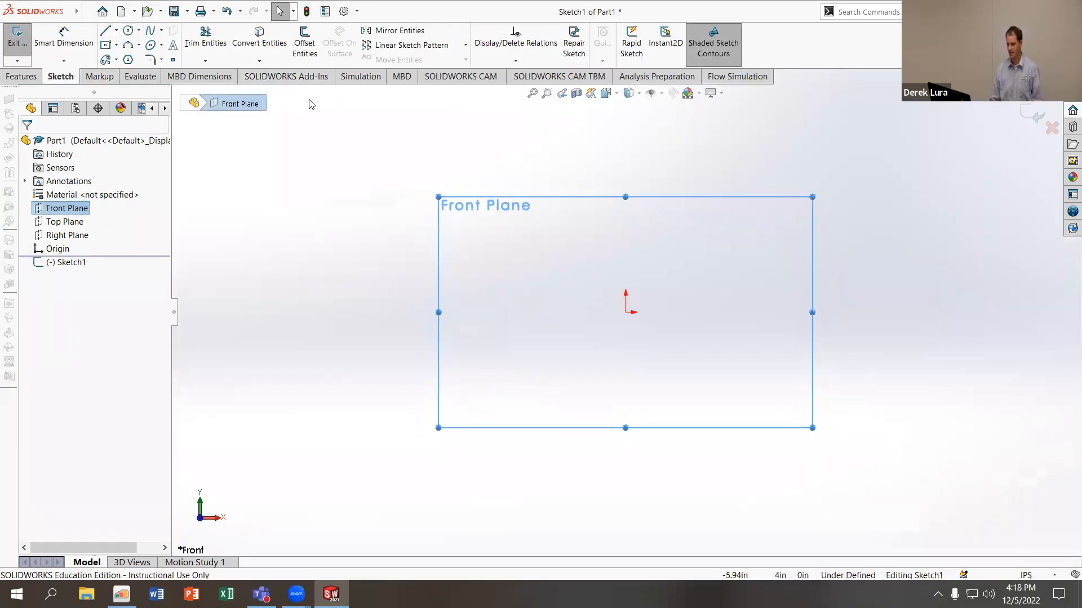
Sketch a seven-point spline of a doll's half profile, from about 1.9 in directly above the origin down to the origin
{"action": "left_click", "coordinate": [149, 31]}
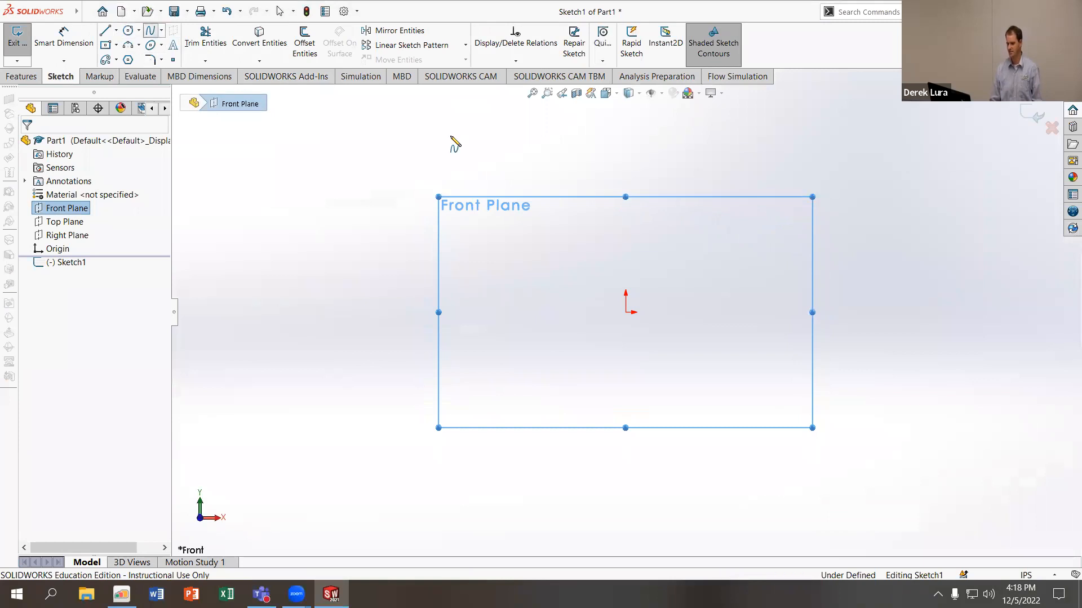
{"action": "left_click", "coordinate": [626, 212]}
{"action": "left_click", "coordinate": [606, 215]}
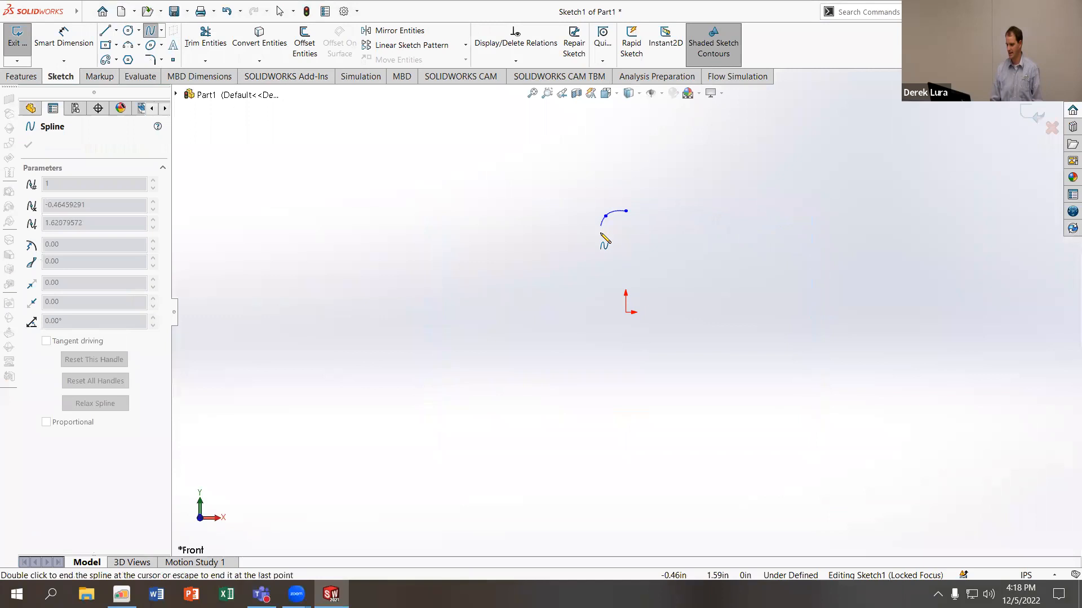
{"action": "left_click", "coordinate": [605, 236]}
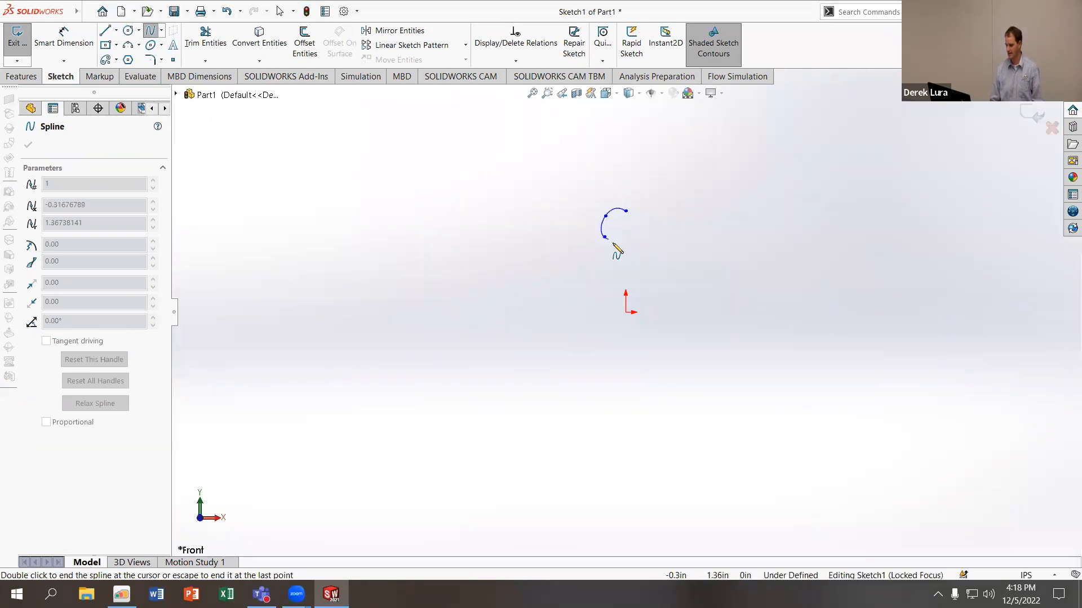
{"action": "left_click", "coordinate": [617, 250]}
{"action": "left_click", "coordinate": [596, 265]}
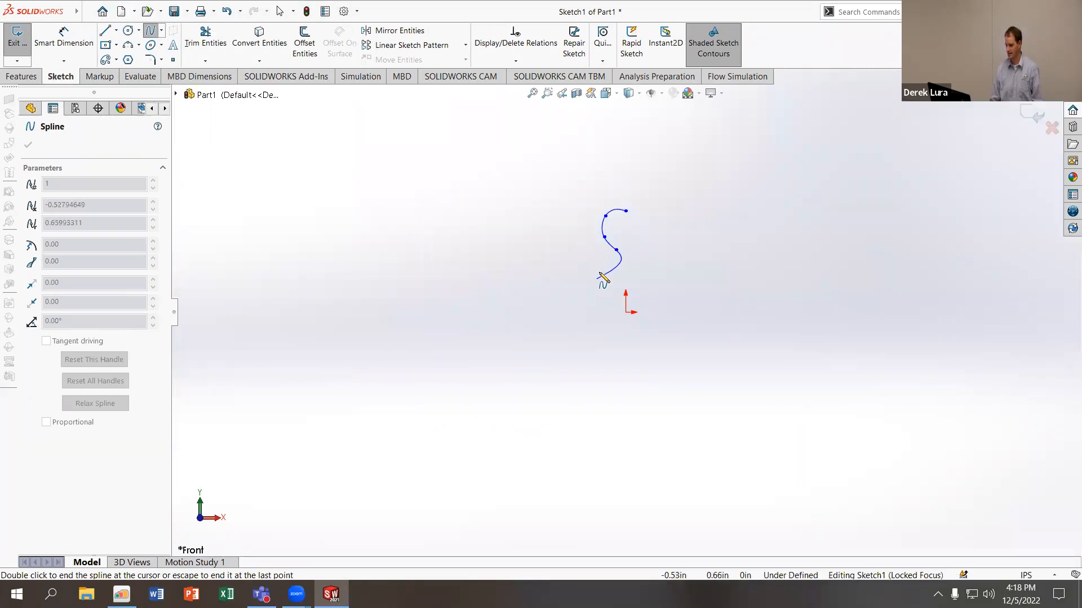
{"action": "left_click", "coordinate": [591, 303]}
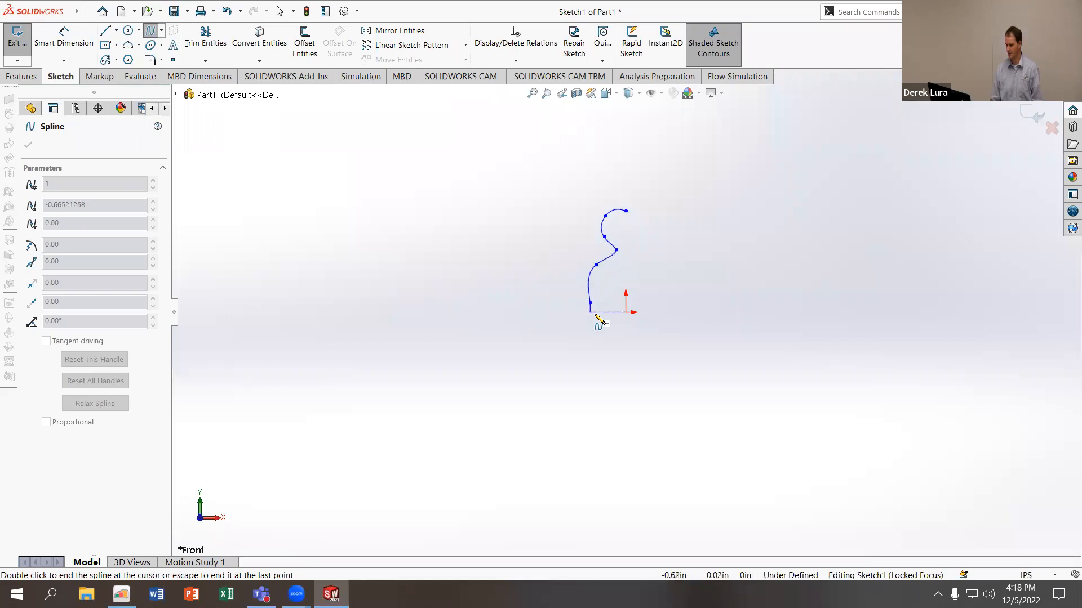
{"action": "left_click", "coordinate": [626, 314]}
Close the half profile with a vertical line from the spline's upper end to the origin
{"action": "left_click", "coordinate": [105, 30]}
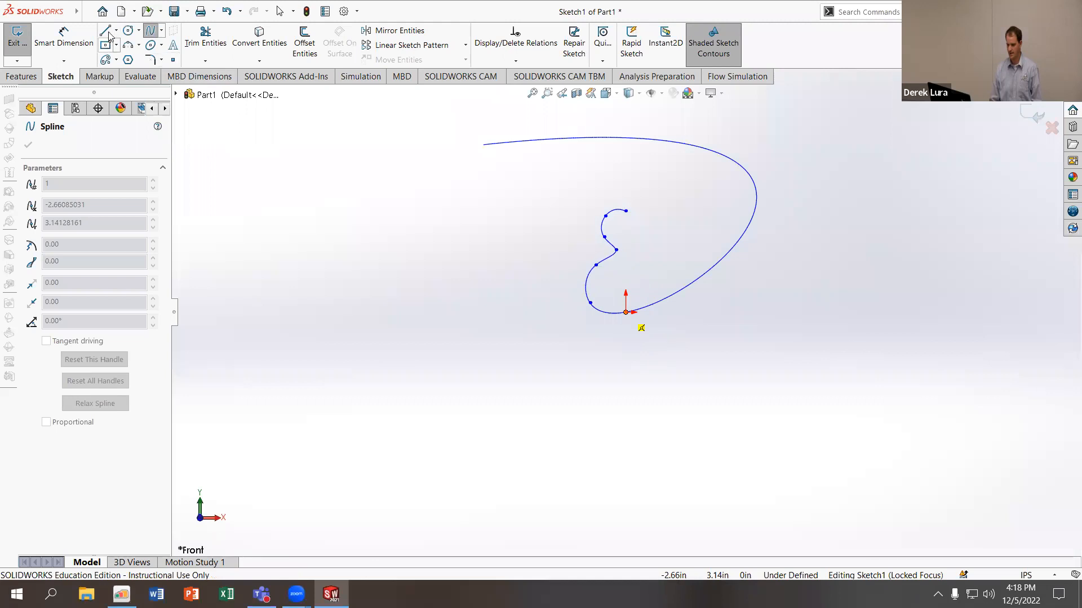
{"action": "left_click", "coordinate": [625, 211]}
{"action": "left_click", "coordinate": [625, 312]}
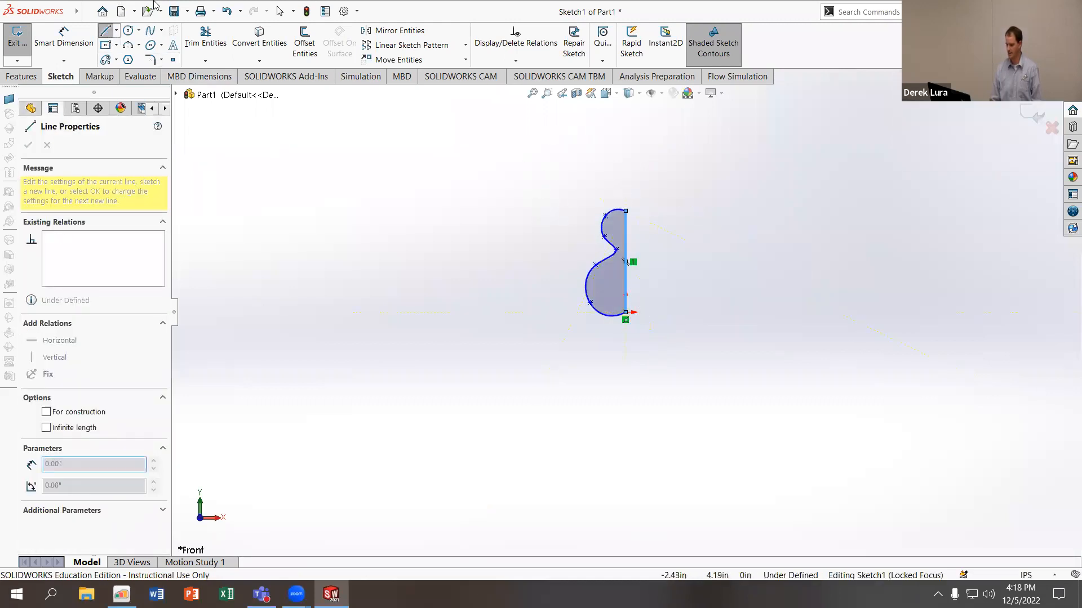
Draw a vertical centerline from the profile's upper end through the origin to a point below it
{"action": "left_click", "coordinate": [116, 30]}
{"action": "left_click", "coordinate": [122, 60]}
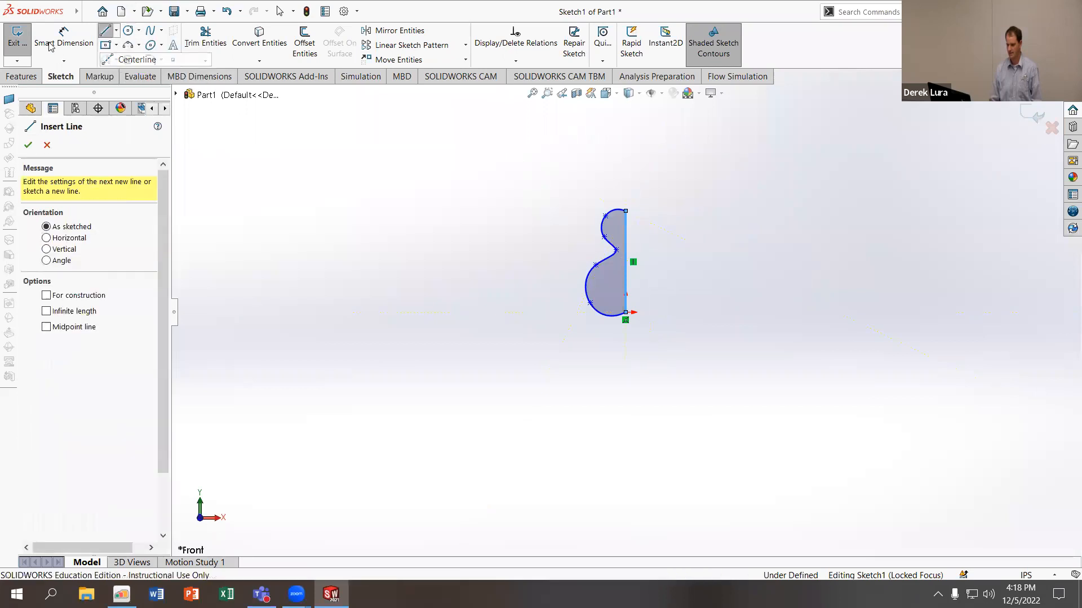
{"action": "left_click", "coordinate": [625, 210]}
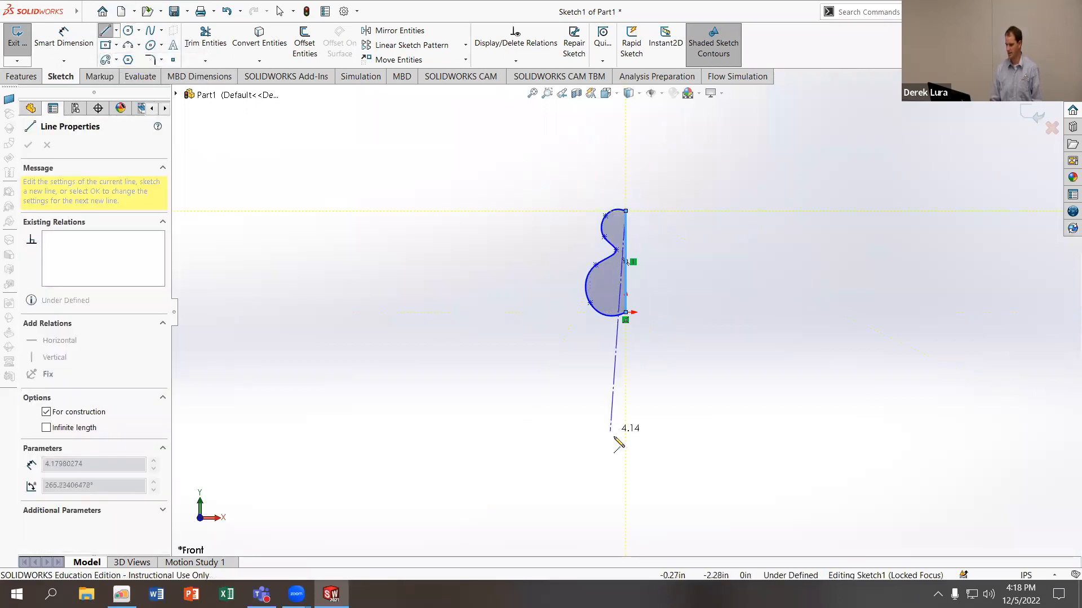
{"action": "left_click", "coordinate": [626, 343]}
{"action": "left_click", "coordinate": [106, 38]}
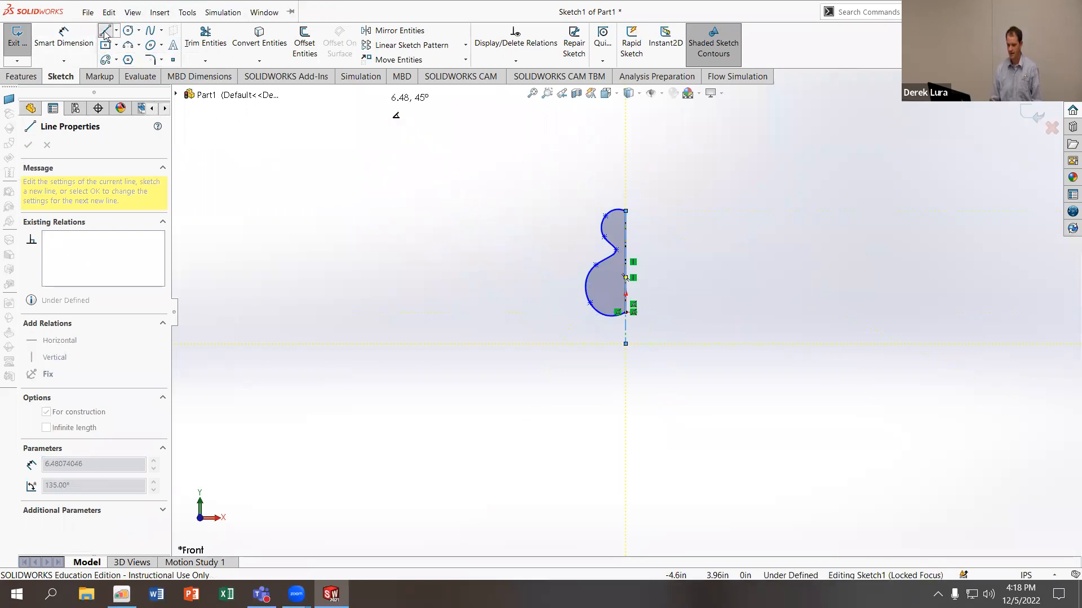
{"action": "scroll", "coordinate": [673, 258], "scroll_direction": "down", "scroll_amount": 3}
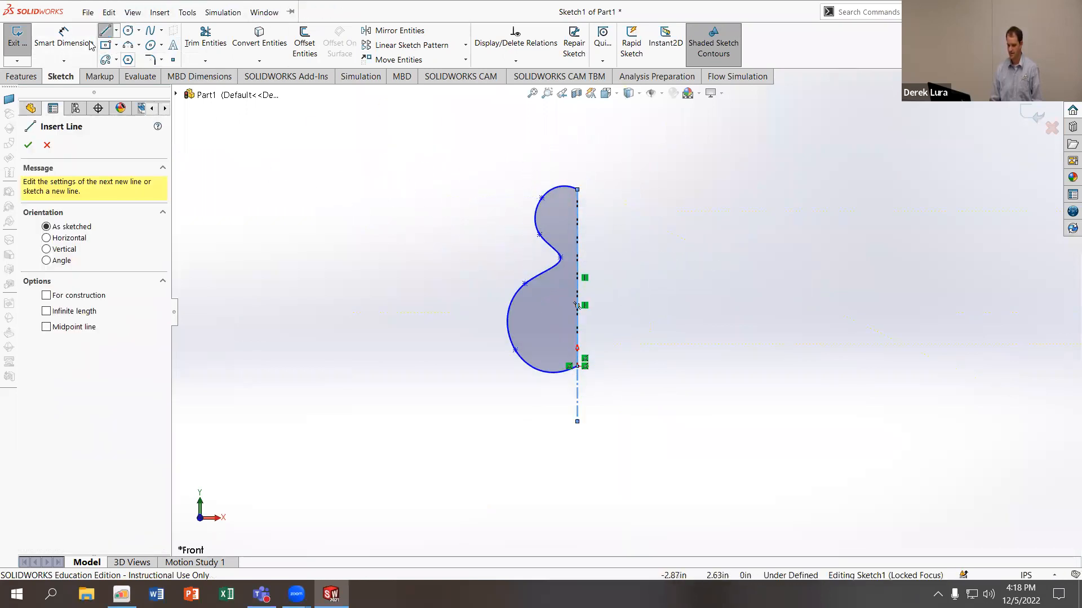
{"action": "left_click", "coordinate": [104, 33]}
Apply horizontal relations to the spline's tangent handles at its upper and lower ends
{"action": "left_click", "coordinate": [561, 187]}
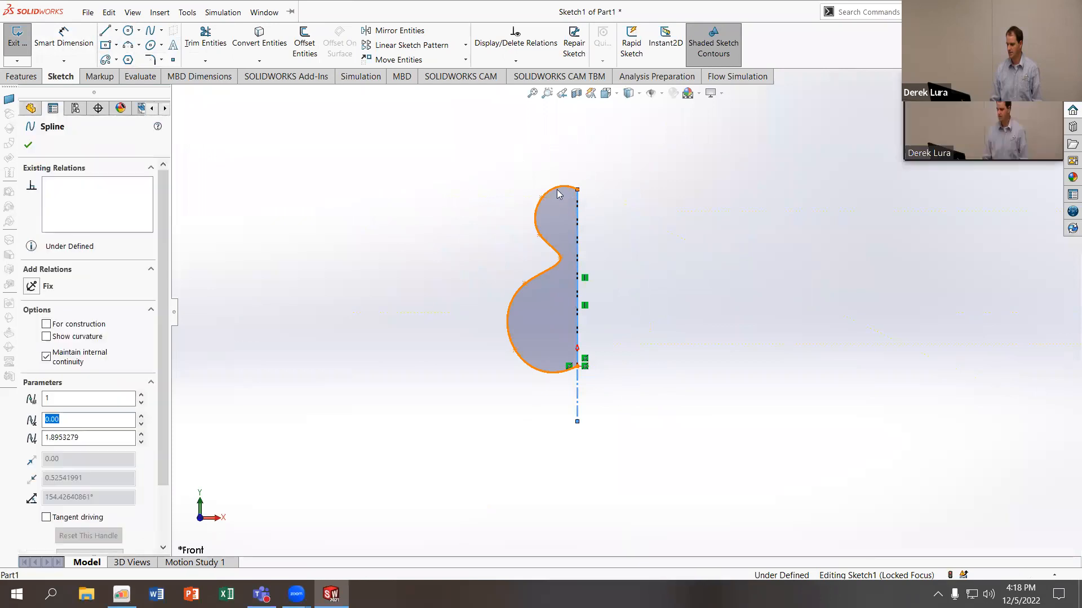
{"action": "scroll", "coordinate": [581, 205], "scroll_direction": "down", "scroll_amount": 2}
{"action": "left_click_drag", "start_coordinate": [556, 192], "coordinate": [554, 203]}
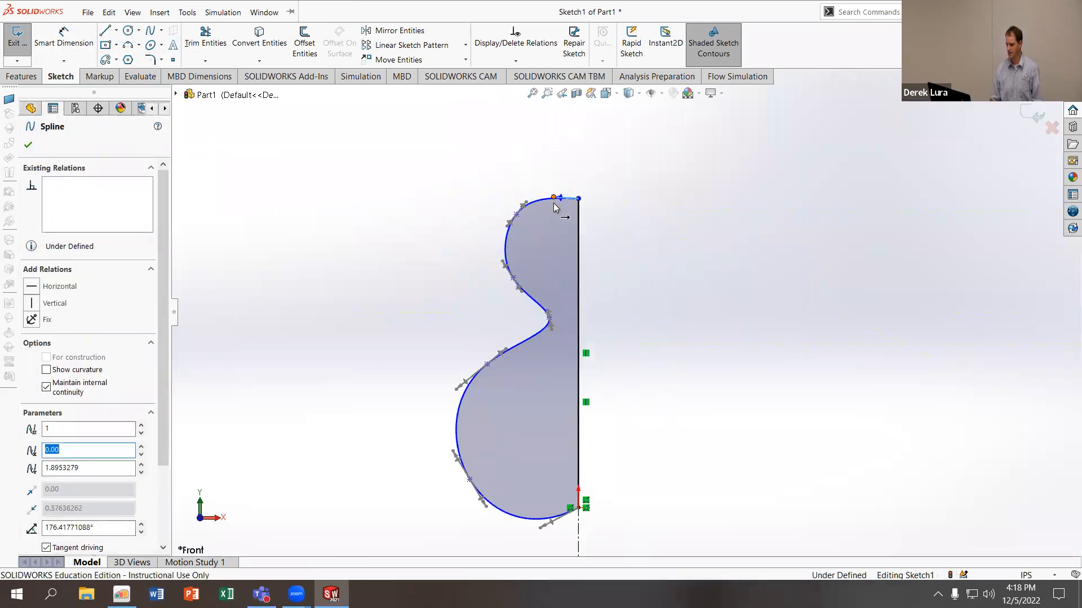
{"action": "left_click", "coordinate": [32, 286]}
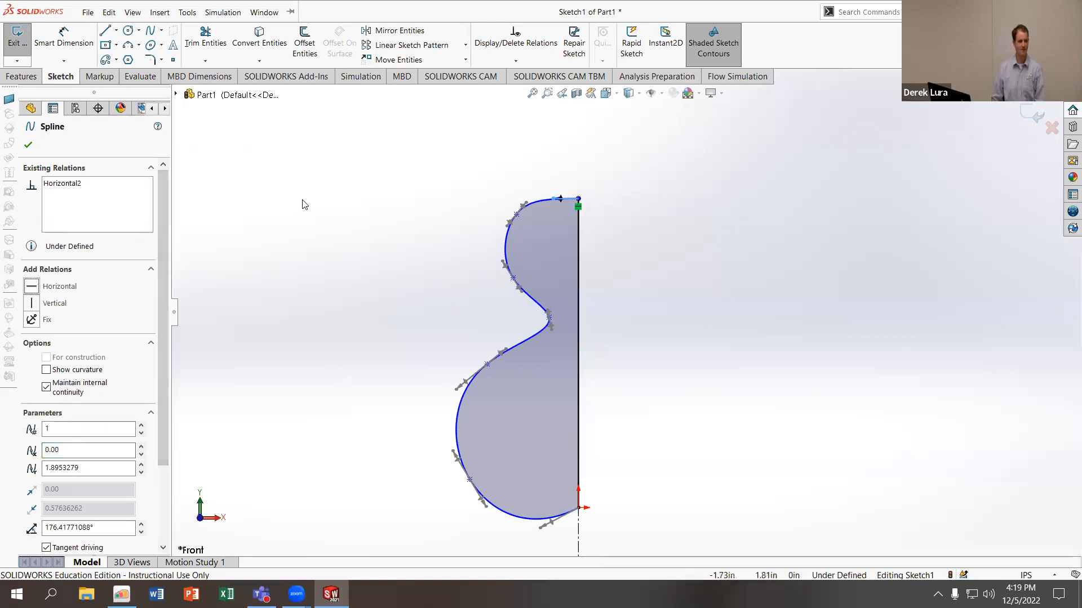
{"action": "left_click", "coordinate": [535, 527]}
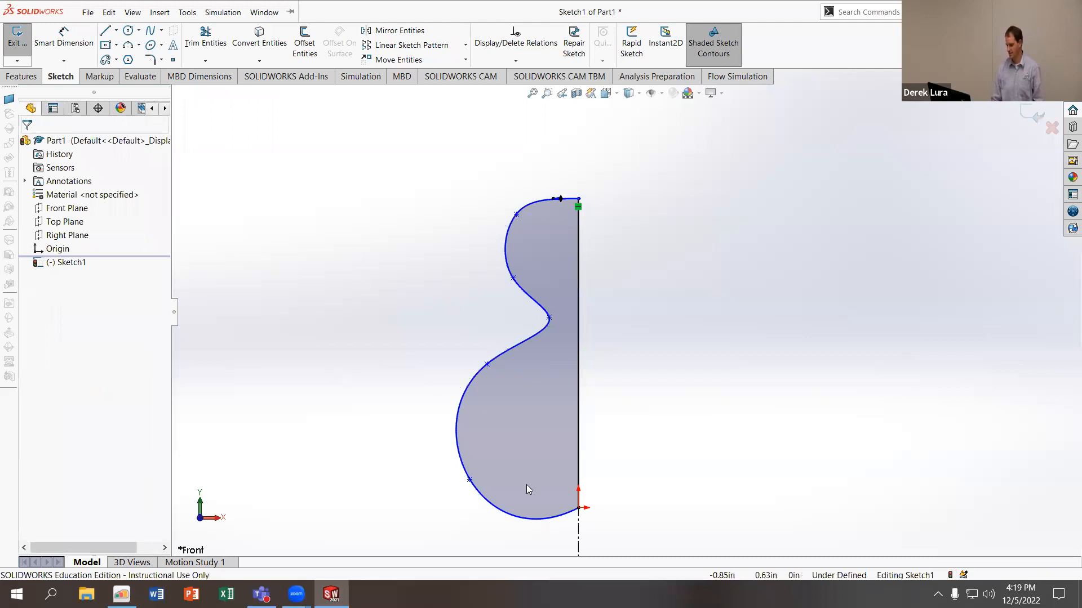
{"action": "left_click", "coordinate": [563, 515]}
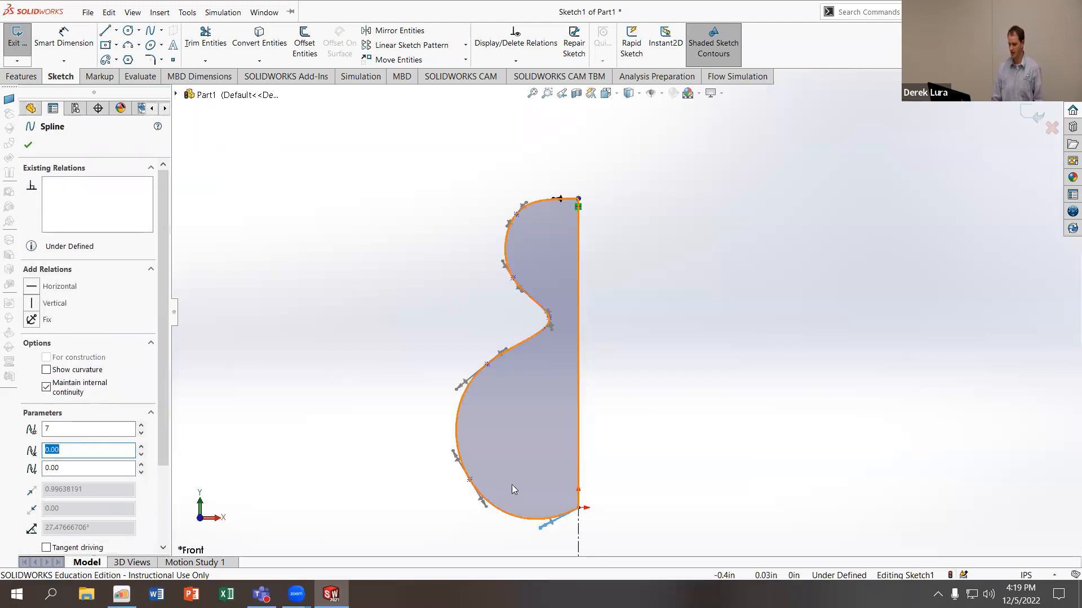
{"action": "left_click", "coordinate": [297, 340]}
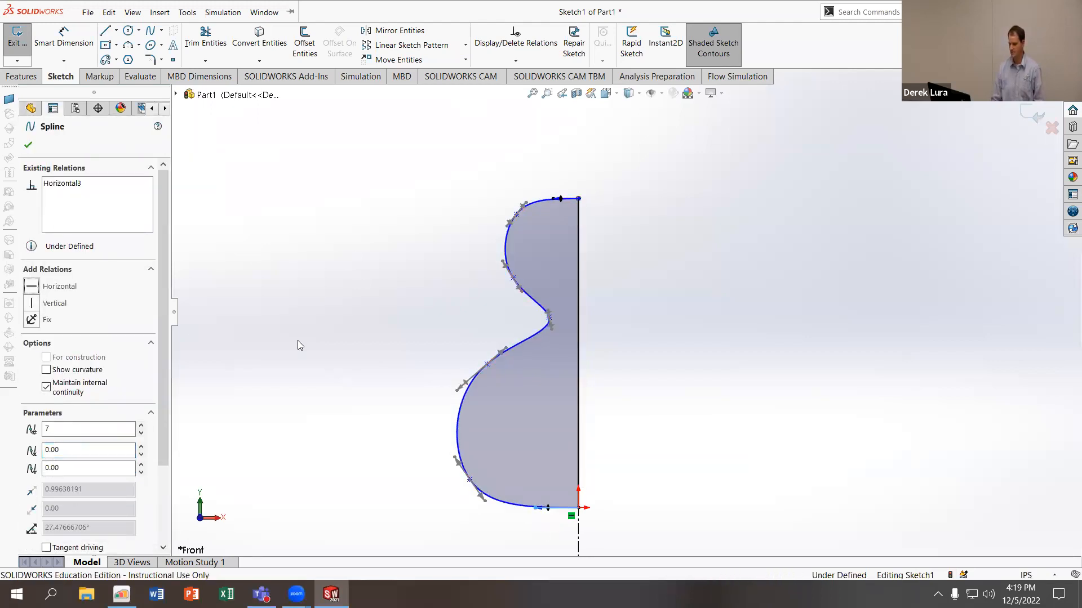
Reshape the spline by moving its intermediate points to widen the neck and smooth the head and body curves
{"action": "left_click_drag", "start_coordinate": [513, 278], "coordinate": [511, 268]}
{"action": "left_click", "coordinate": [516, 214]}
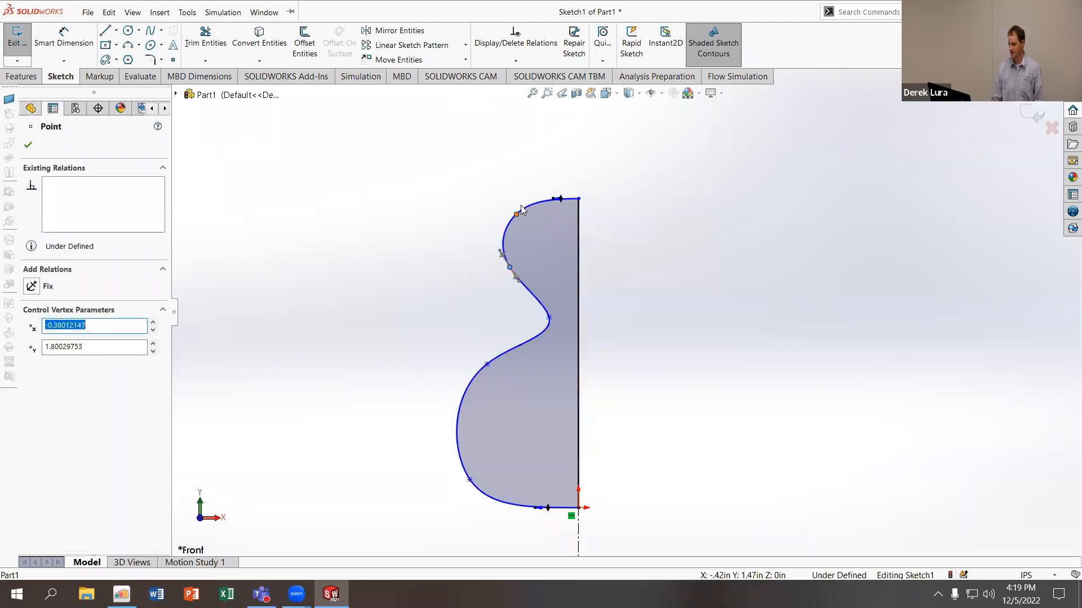
{"action": "left_click_drag", "start_coordinate": [549, 317], "coordinate": [538, 307]}
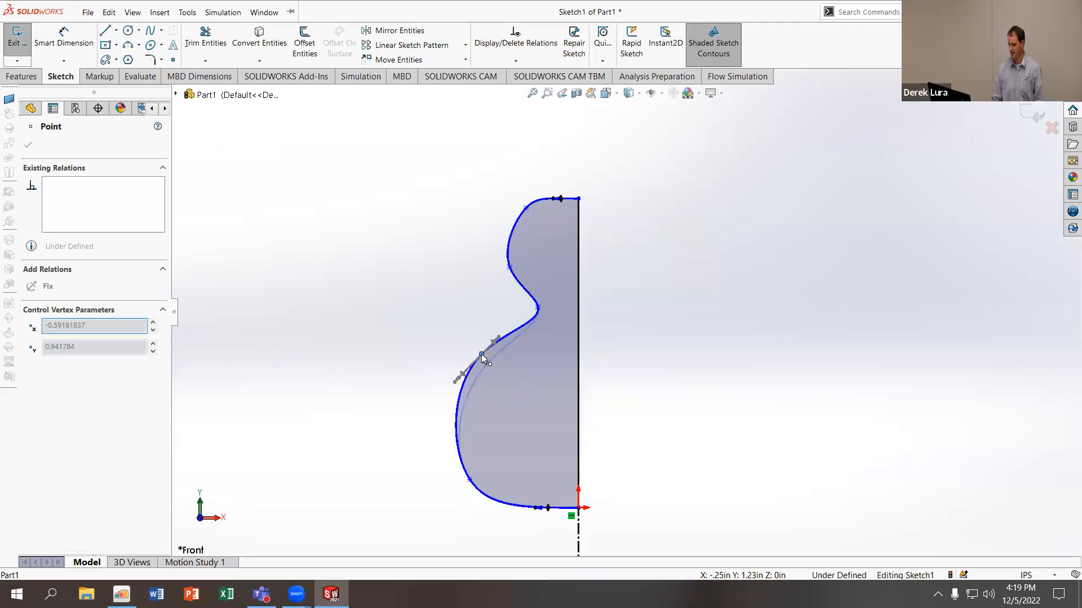
{"action": "left_click_drag", "start_coordinate": [470, 480], "coordinate": [482, 479]}
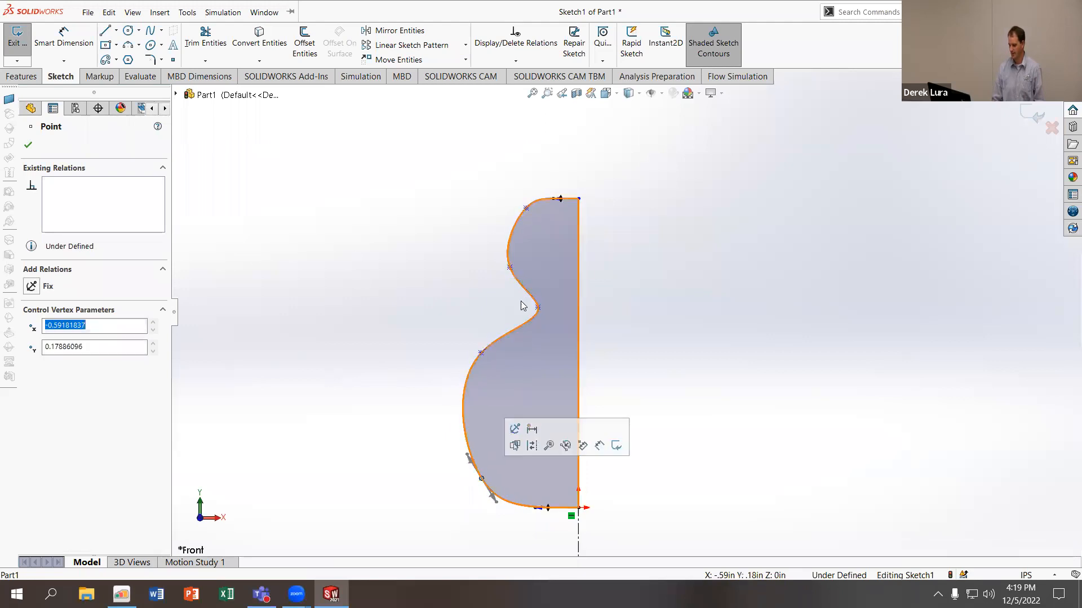
{"action": "left_click_drag", "start_coordinate": [538, 309], "coordinate": [511, 260]}
{"action": "left_click", "coordinate": [459, 252]}
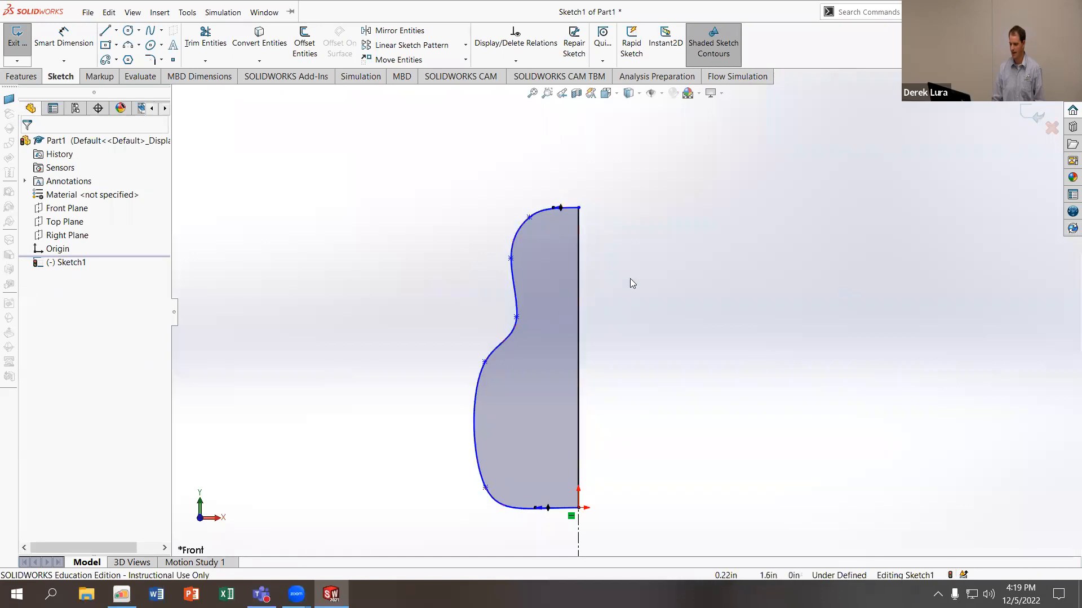
Revolve the closed profile 360 degrees about the vertical centerline as a solid boss
{"action": "scroll", "coordinate": [620, 430], "scroll_direction": "up", "scroll_amount": 2}
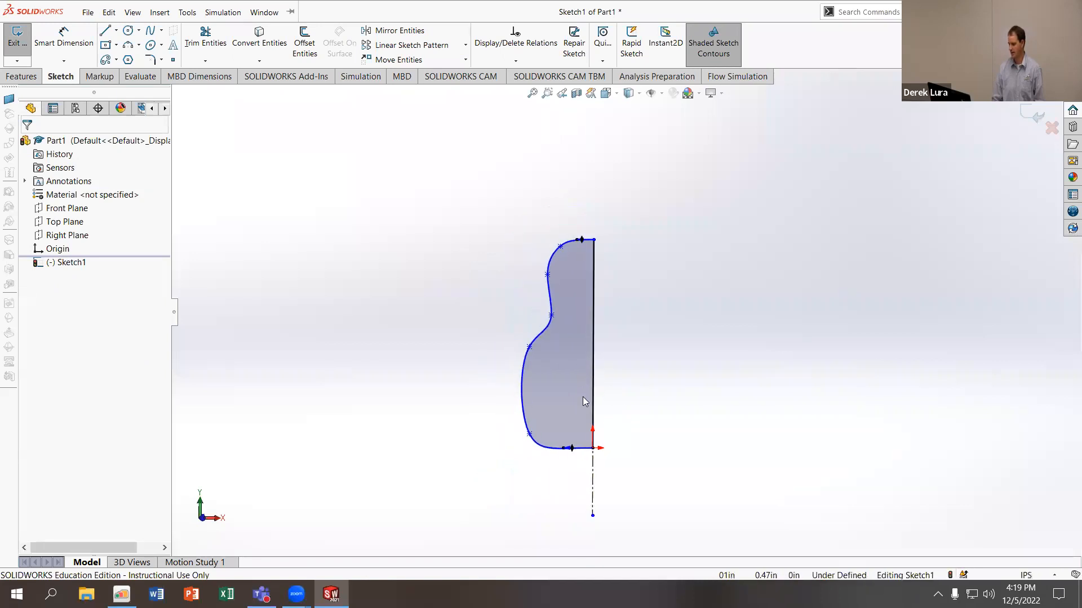
{"action": "left_click", "coordinate": [22, 76]}
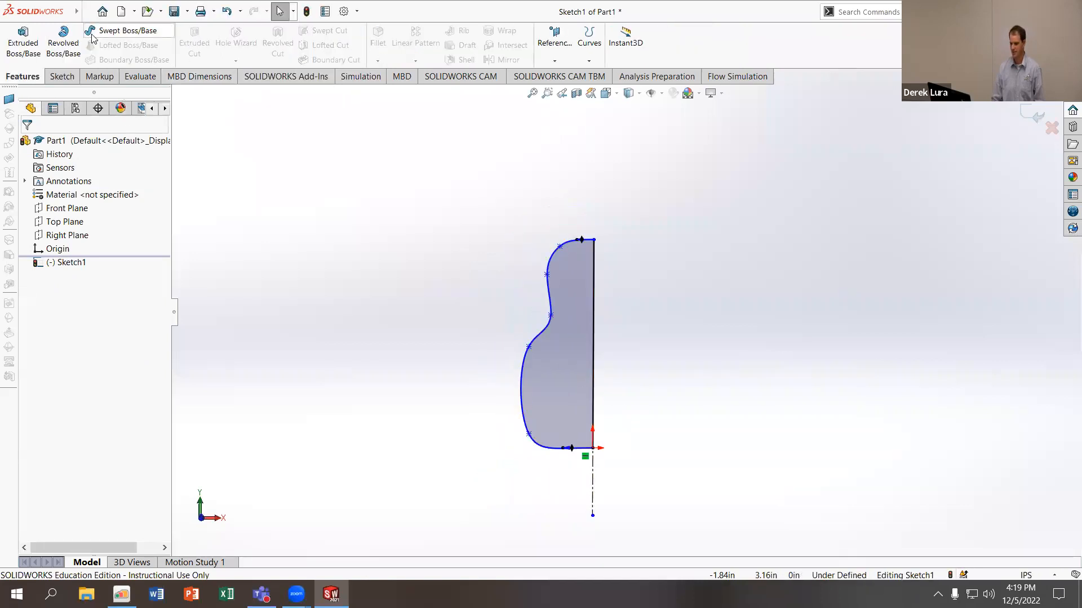
{"action": "left_click", "coordinate": [62, 42]}
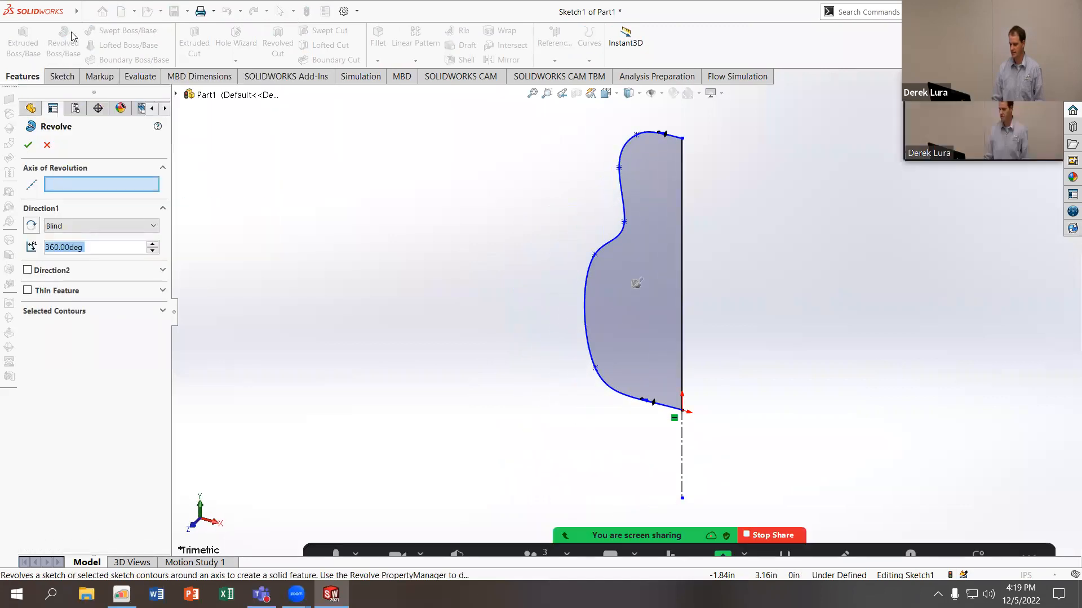
{"action": "left_click", "coordinate": [683, 460]}
{"action": "middle_click_drag", "start_coordinate": [296, 231], "coordinate": [271, 214]}
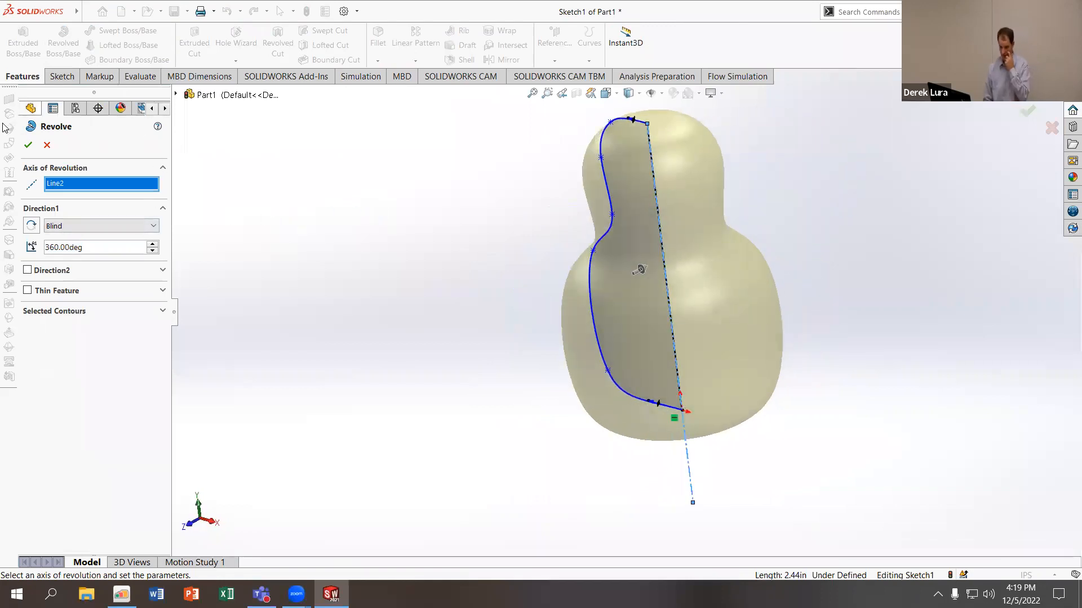
{"action": "left_click", "coordinate": [28, 145]}
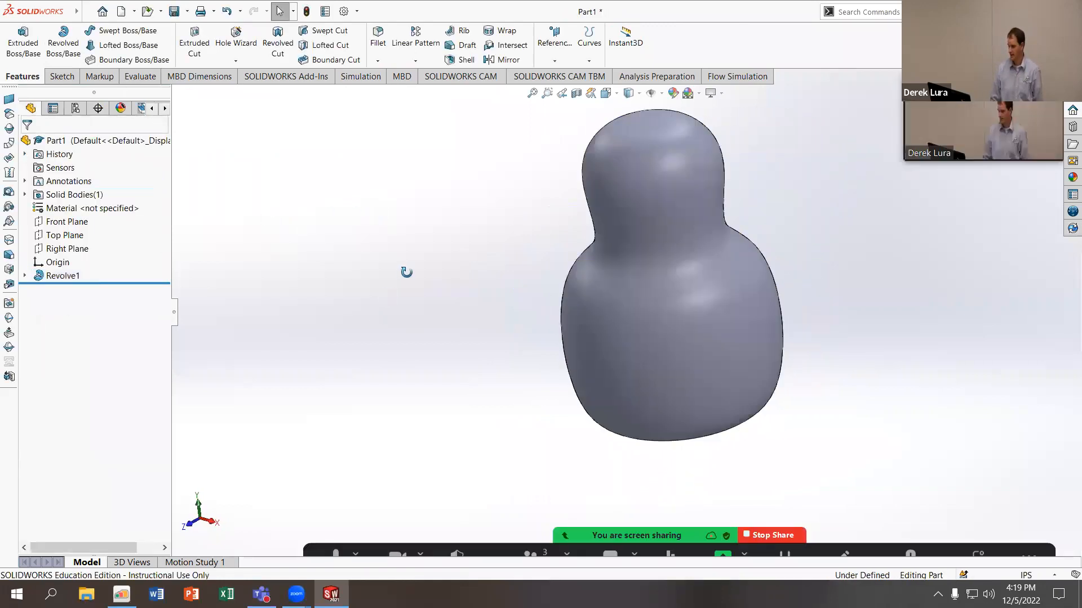
{"action": "middle_click_drag", "start_coordinate": [429, 277], "coordinate": [352, 304]}
Begin saving the part under a new name and browse to the Desktop as the location
{"action": "left_click", "coordinate": [89, 11]}
{"action": "left_click", "coordinate": [108, 89]}
{"action": "left_click", "coordinate": [88, 12]}
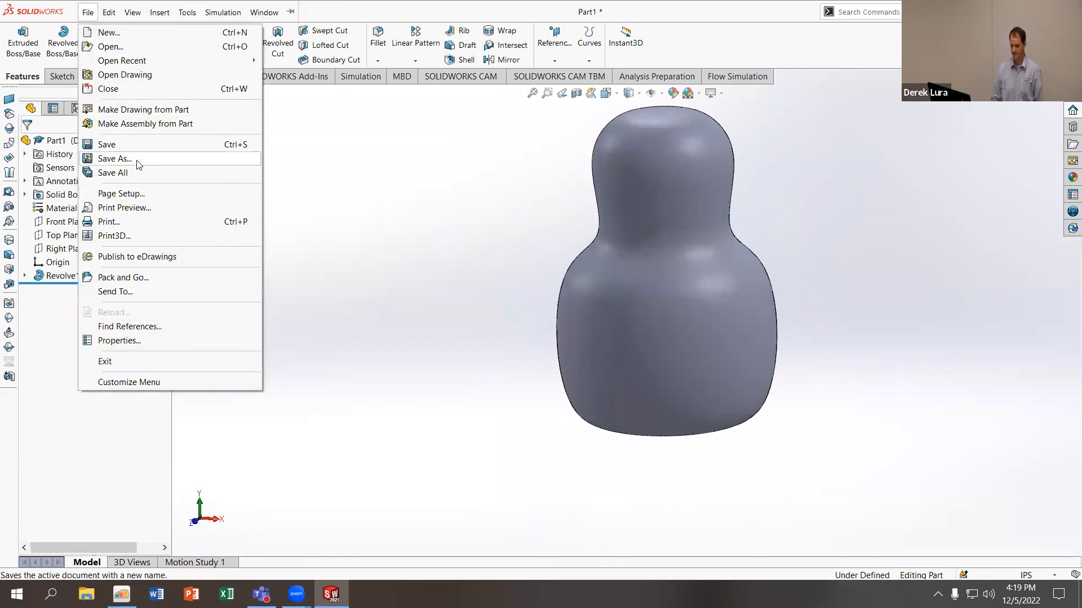
{"action": "left_click", "coordinate": [122, 160]}
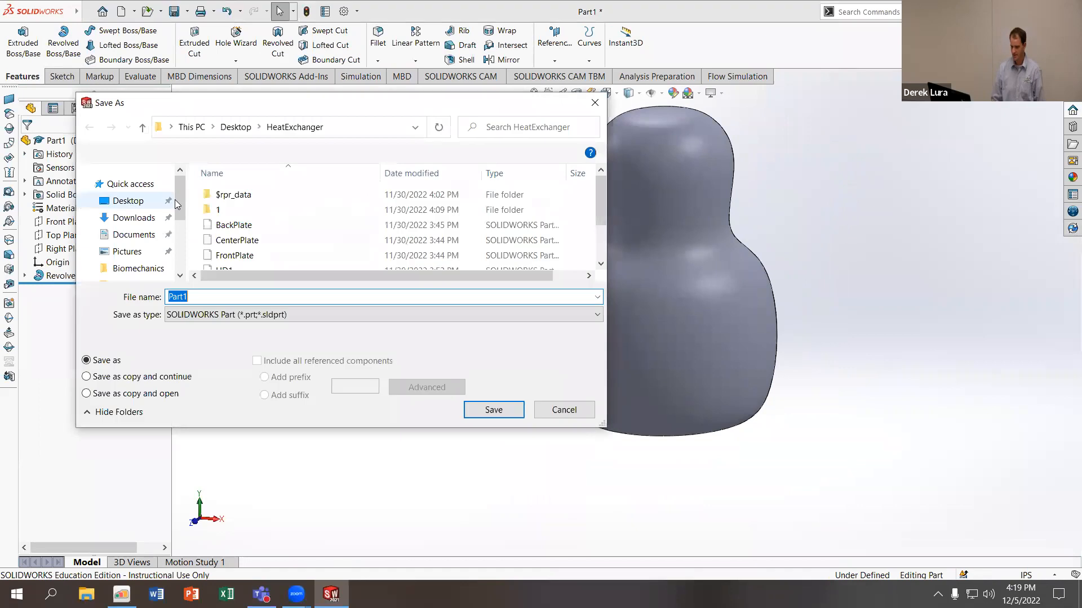
{"action": "right_click", "coordinate": [319, 222]}
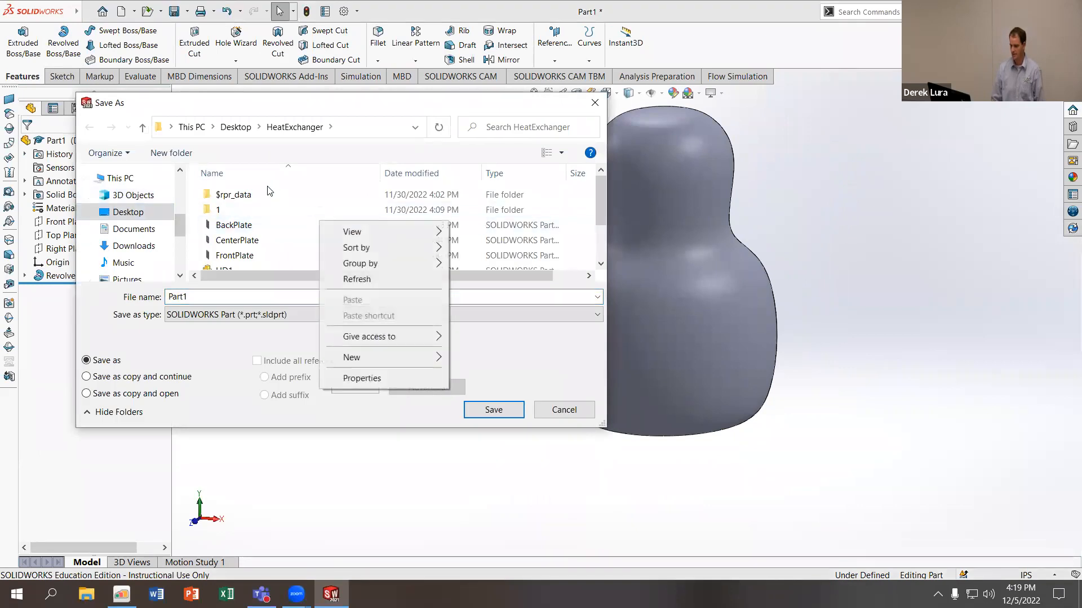
{"action": "left_click", "coordinate": [248, 121]}
Create a folder named NestingDoll on the Desktop and save the part in it as Core
{"action": "right_click", "coordinate": [299, 197]}
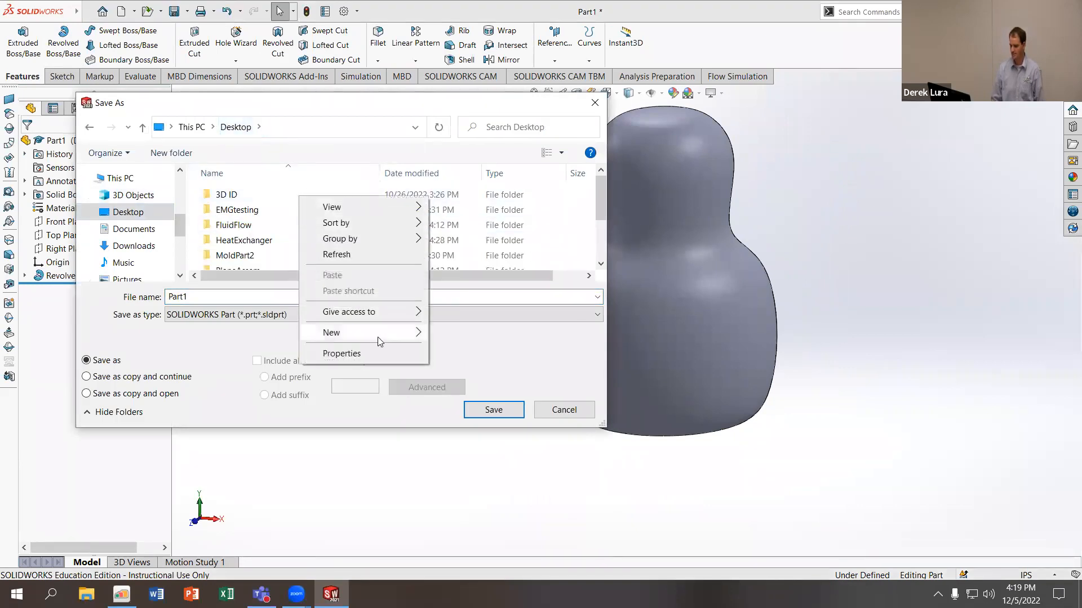
{"action": "mouse_move", "coordinate": [384, 337]}
{"action": "left_click", "coordinate": [441, 333]}
{"action": "type", "text": "NestingDoll"}
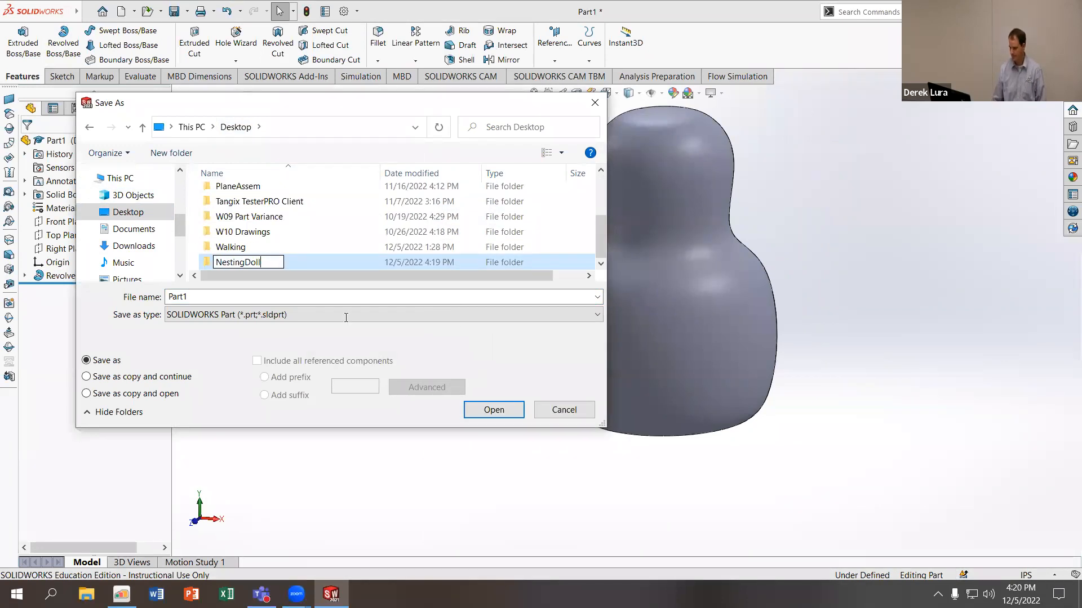
{"action": "key", "text": "Return"}
{"action": "double_click", "coordinate": [205, 265]}
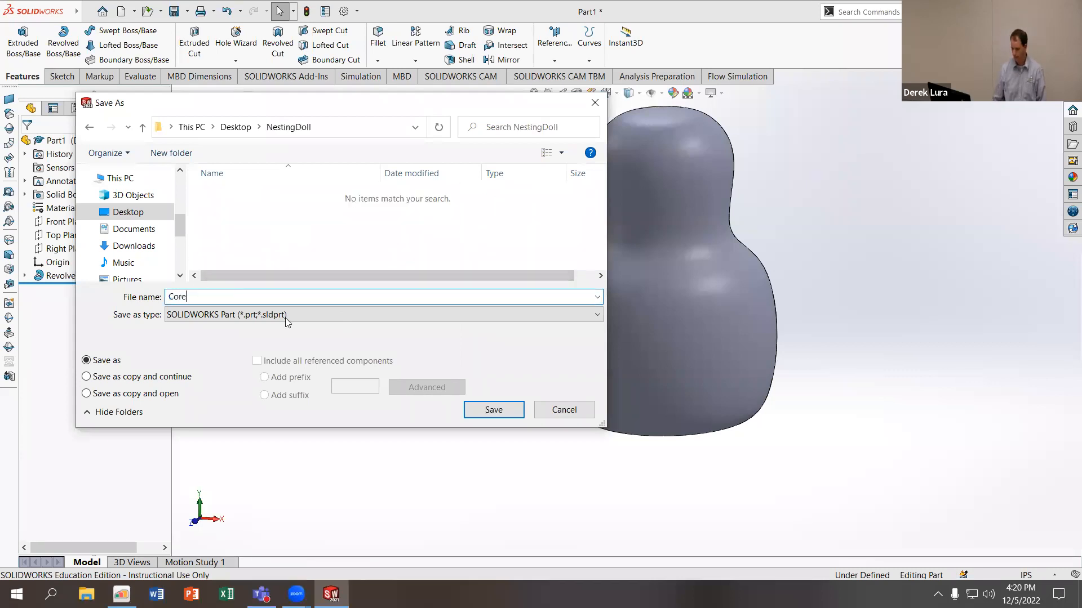
{"action": "left_click", "coordinate": [494, 412]}
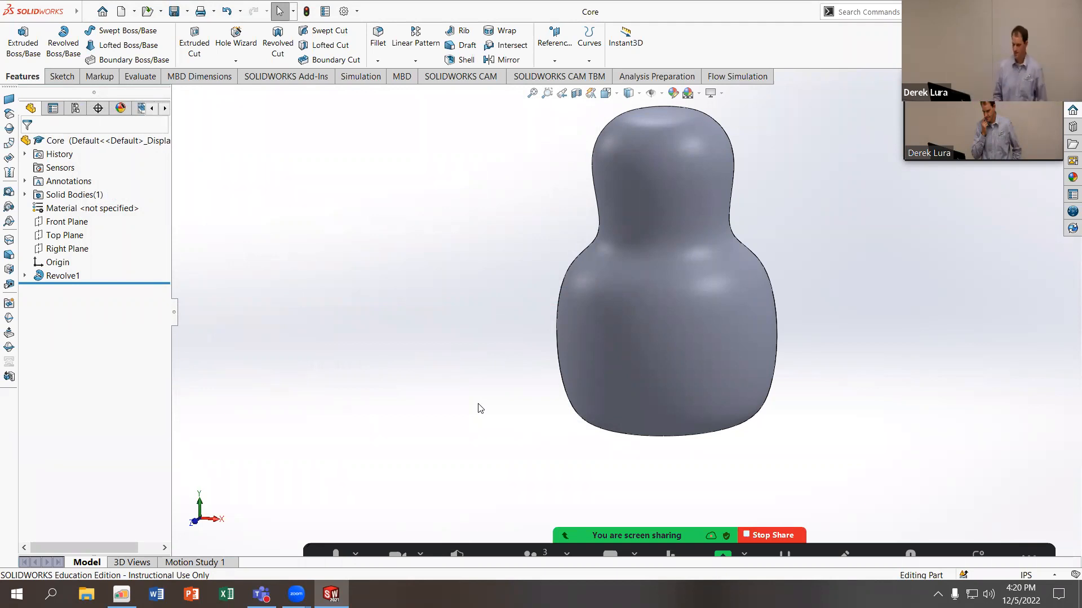
Create a new part document and set its units to IPS (inches)
{"action": "middle_click_drag", "start_coordinate": [346, 223], "coordinate": [347, 253]}
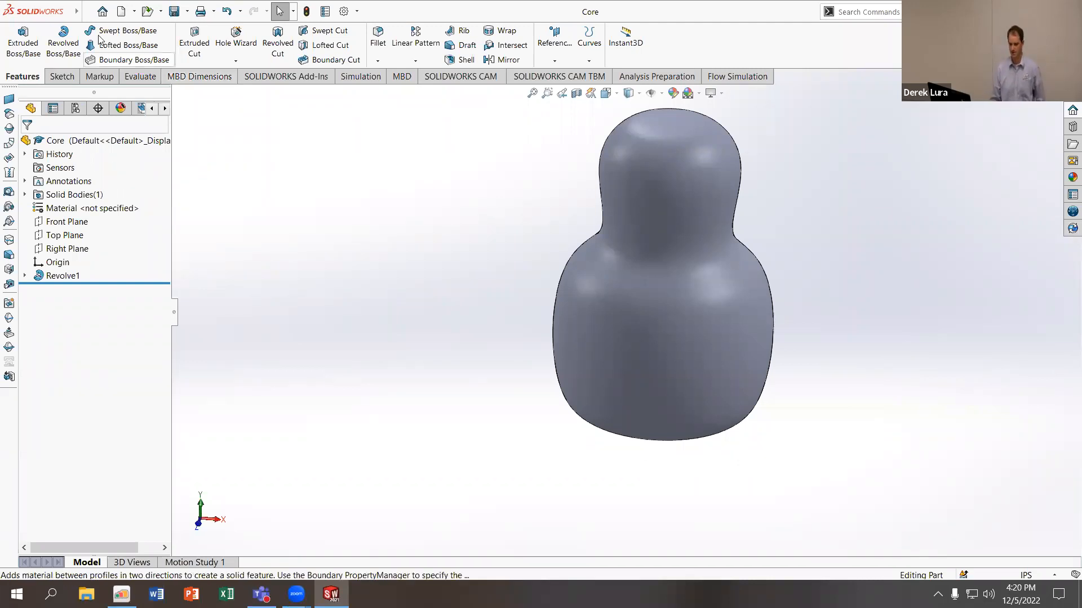
{"action": "left_click", "coordinate": [90, 11]}
{"action": "left_click", "coordinate": [90, 12]}
{"action": "left_click", "coordinate": [90, 12]}
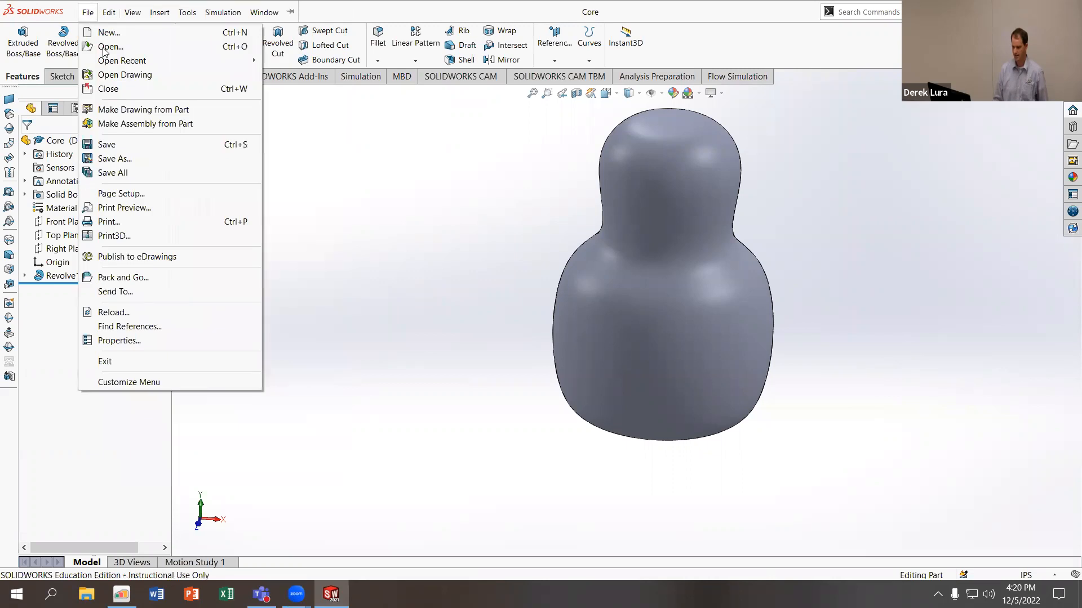
{"action": "left_click", "coordinate": [137, 34]}
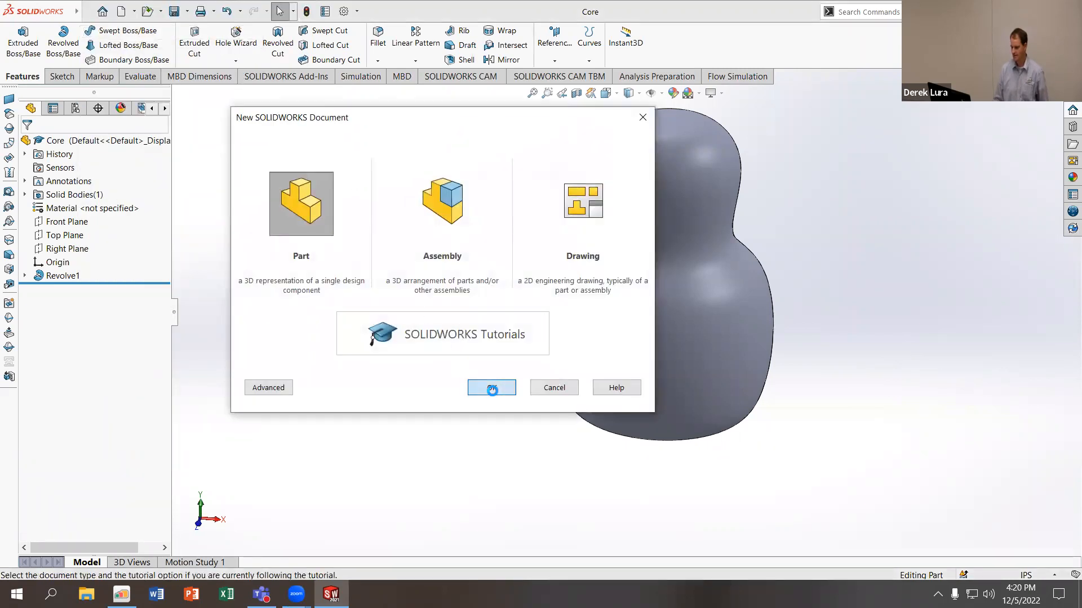
{"action": "left_click", "coordinate": [491, 388]}
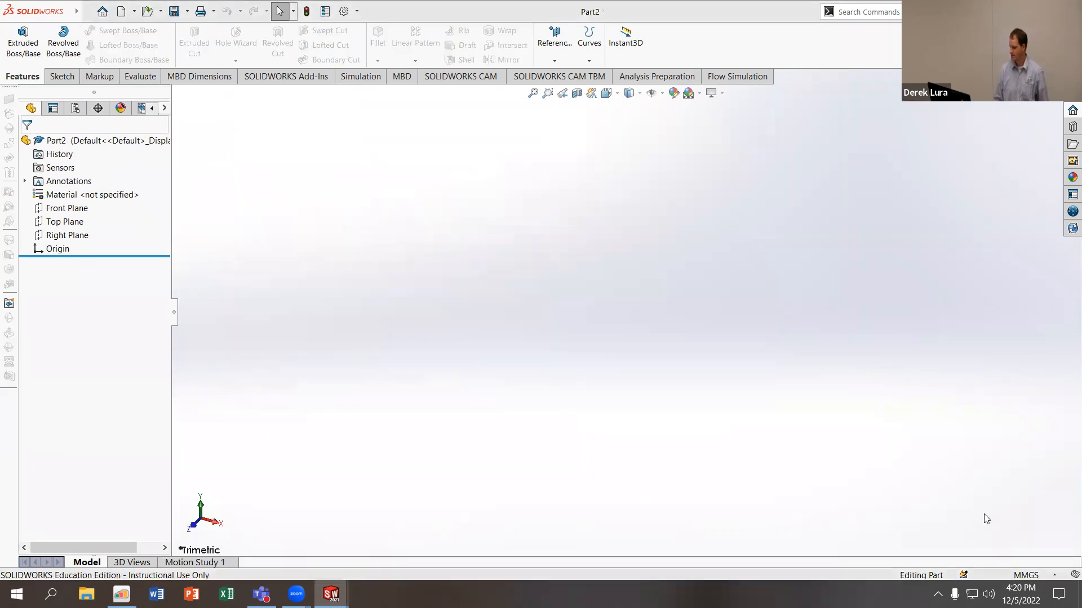
{"action": "left_click", "coordinate": [1026, 575]}
{"action": "left_click", "coordinate": [979, 538]}
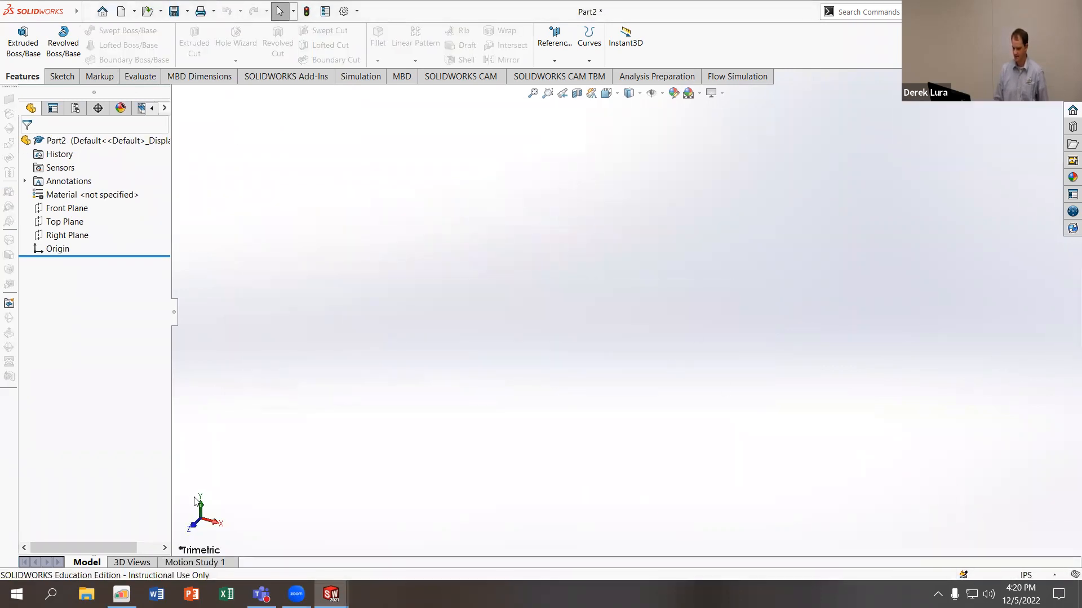
Switch to File Explorer and open the NestingDoll folder on the Desktop
{"action": "left_click", "coordinate": [86, 595]}
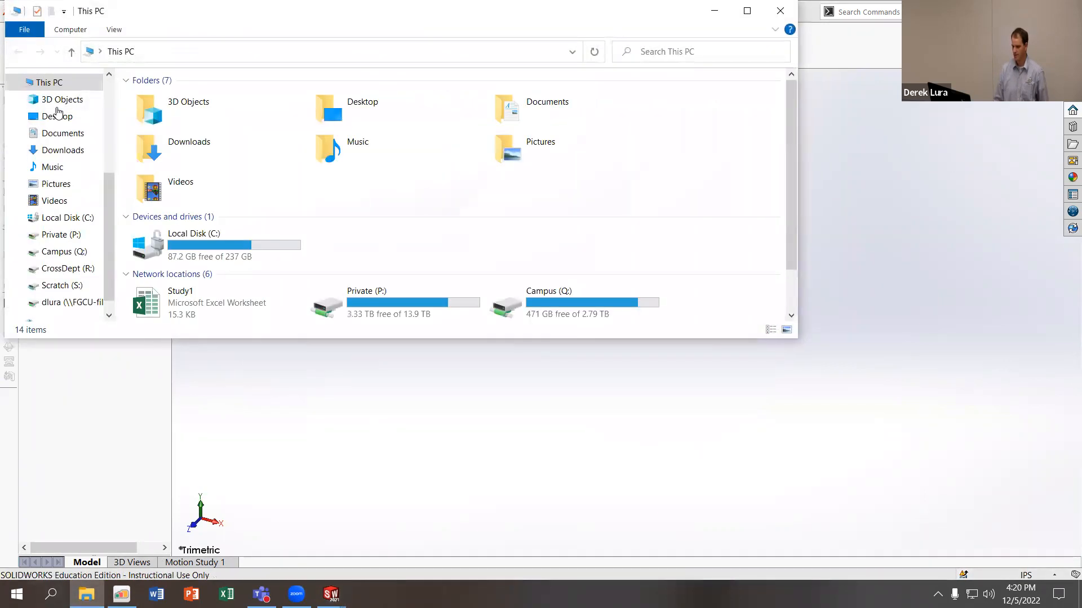
{"action": "left_click_drag", "start_coordinate": [152, 4], "coordinate": [496, 78]}
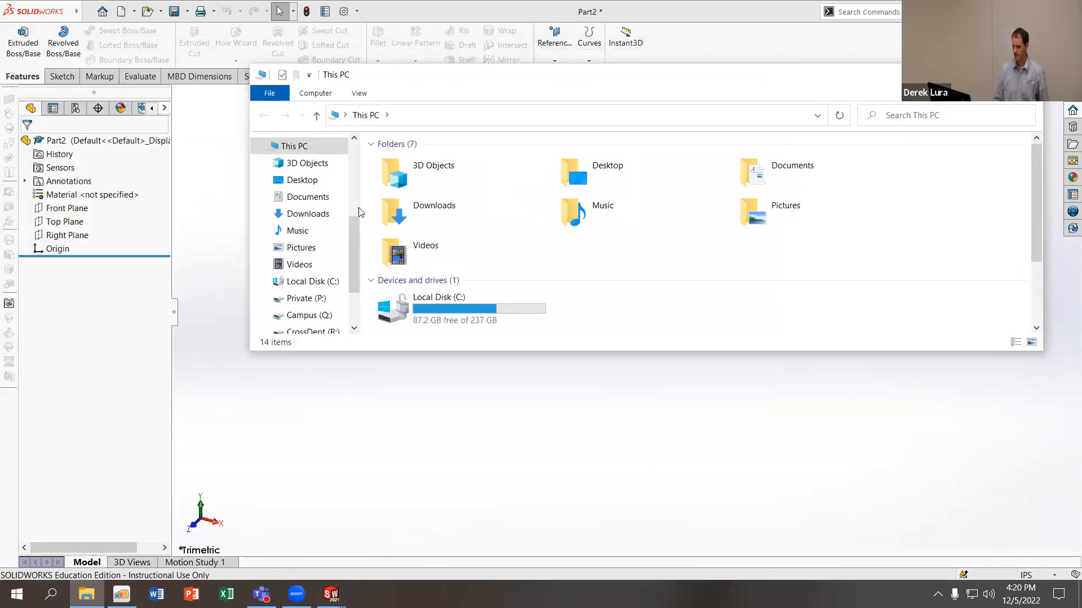
{"action": "left_click_drag", "start_coordinate": [354, 229], "coordinate": [350, 283]}
{"action": "scroll", "coordinate": [326, 247], "scroll_direction": "up", "scroll_amount": 1}
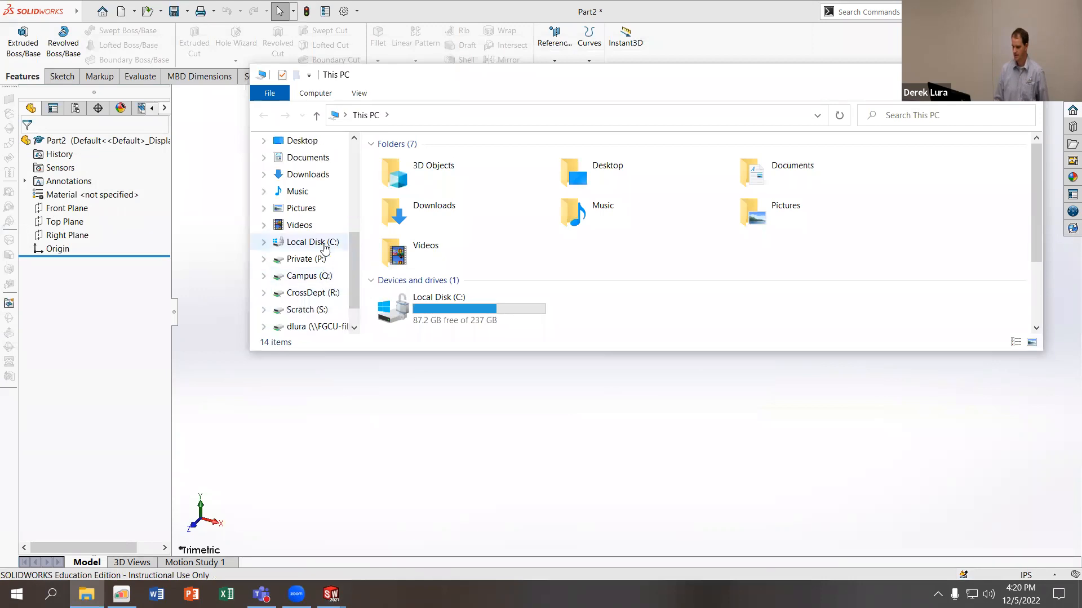
{"action": "scroll", "coordinate": [299, 200], "scroll_direction": "up", "scroll_amount": 1}
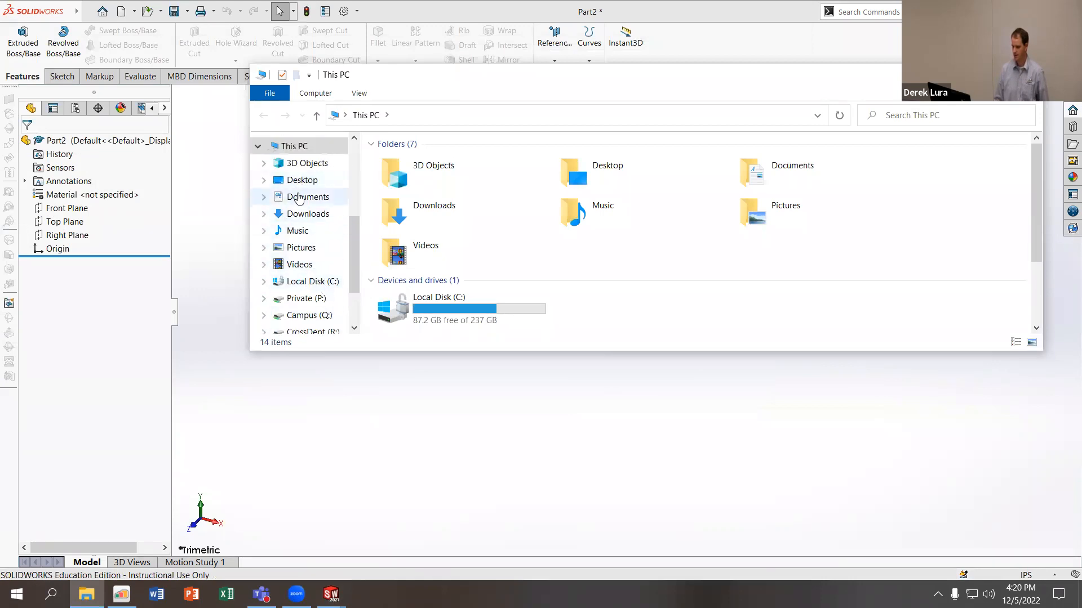
{"action": "left_click", "coordinate": [302, 180]}
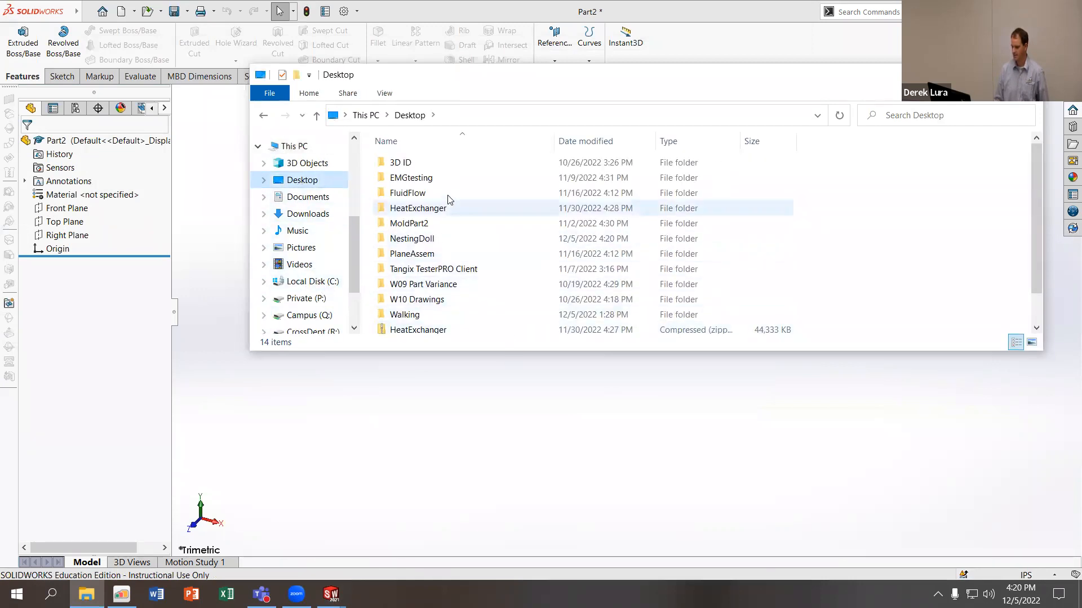
{"action": "left_click", "coordinate": [433, 241]}
{"action": "double_click", "coordinate": [432, 241]}
Insert the Core file into the new part as a derived part at the origin, adopting the base part's units
{"action": "left_click_drag", "start_coordinate": [407, 165], "coordinate": [444, 482]}
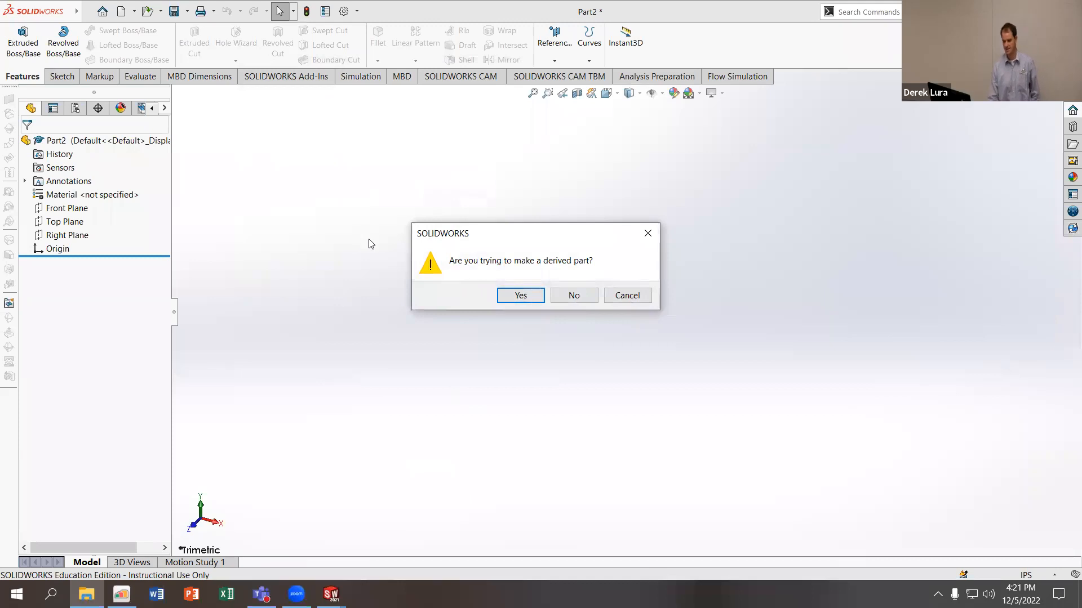
{"action": "left_click", "coordinate": [523, 296]}
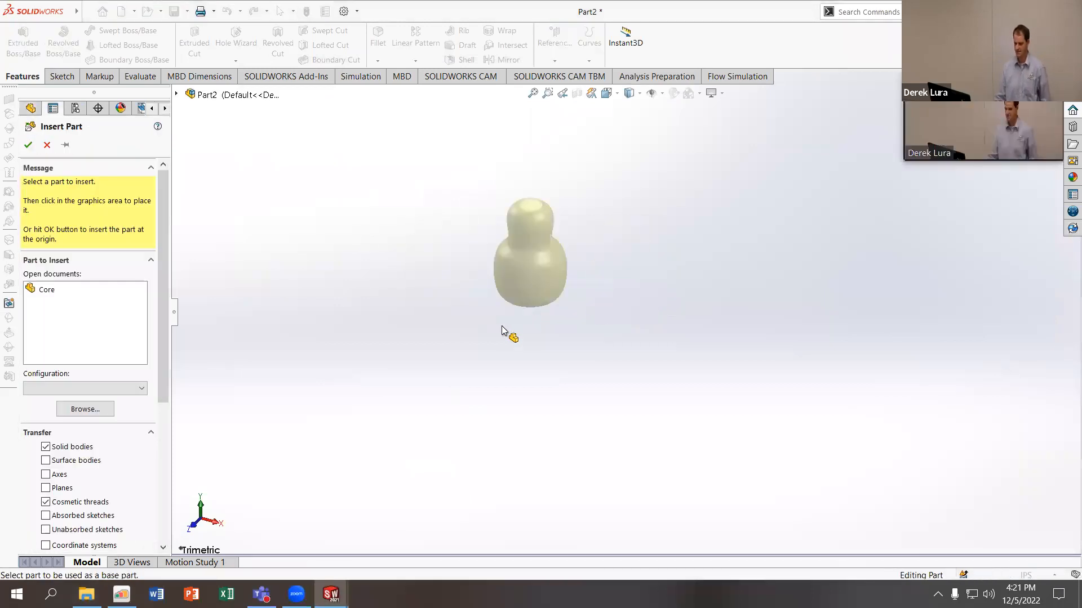
{"action": "left_click", "coordinate": [28, 146]}
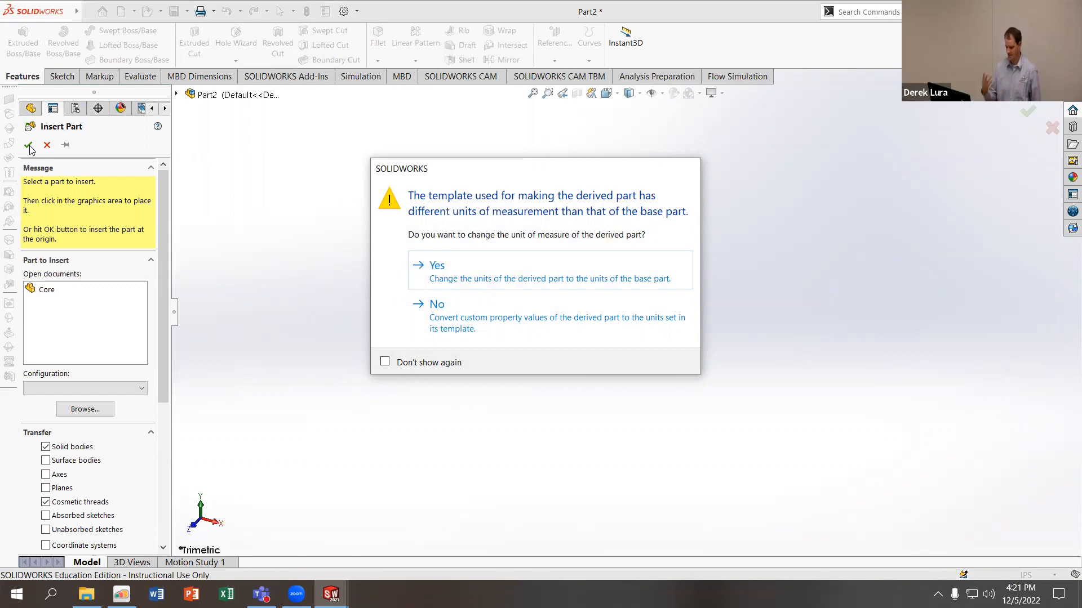
{"action": "left_click", "coordinate": [522, 282]}
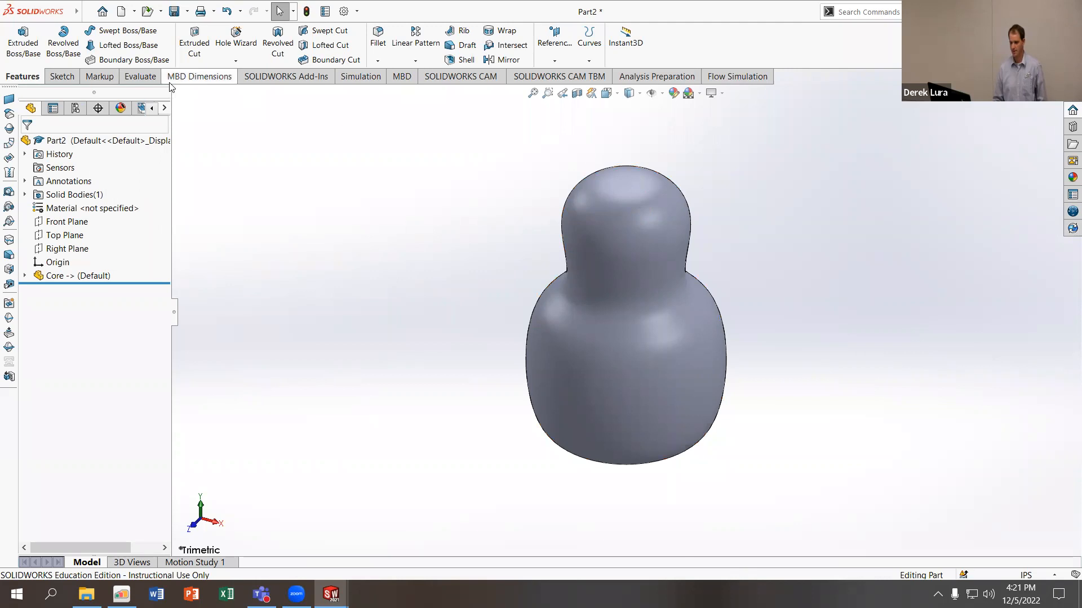
Scale the inserted body uniformly about its centroid by a factor of 1.5
{"action": "left_click", "coordinate": [900, 12]}
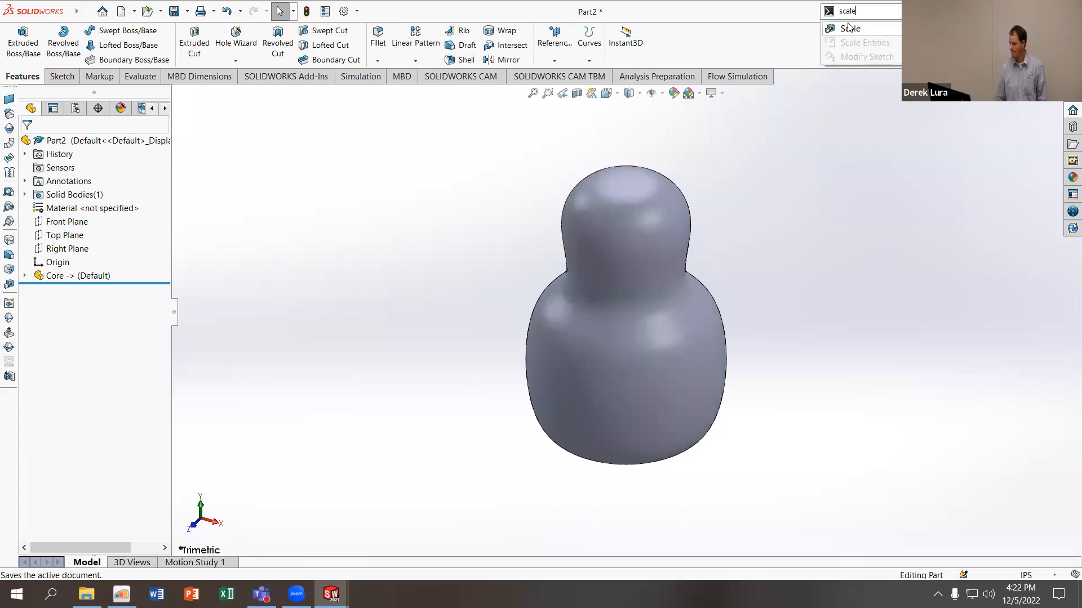
{"action": "left_click", "coordinate": [849, 28]}
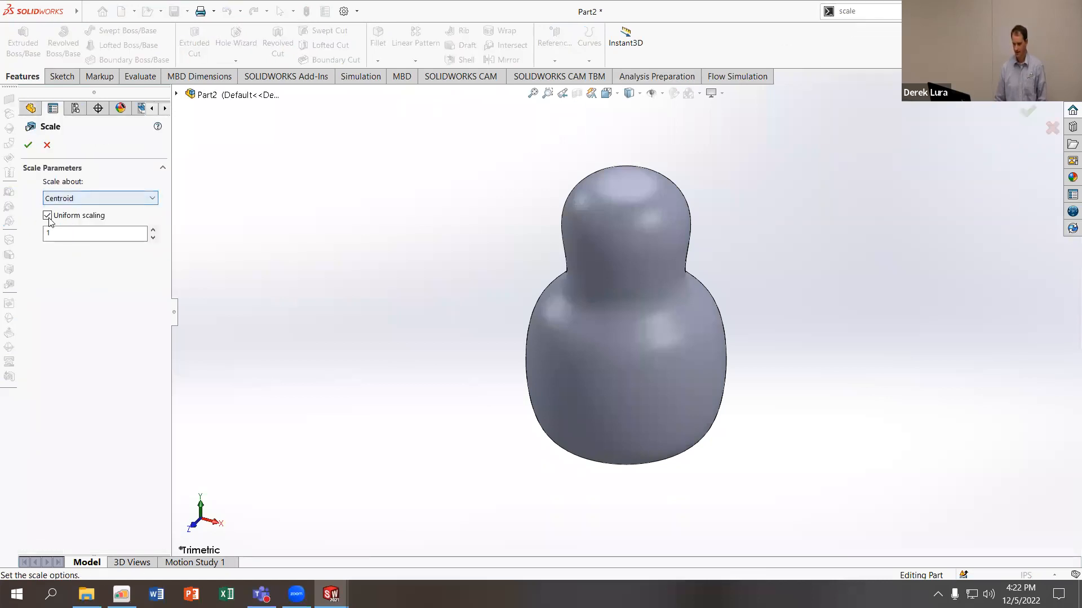
{"action": "left_click", "coordinate": [77, 203]}
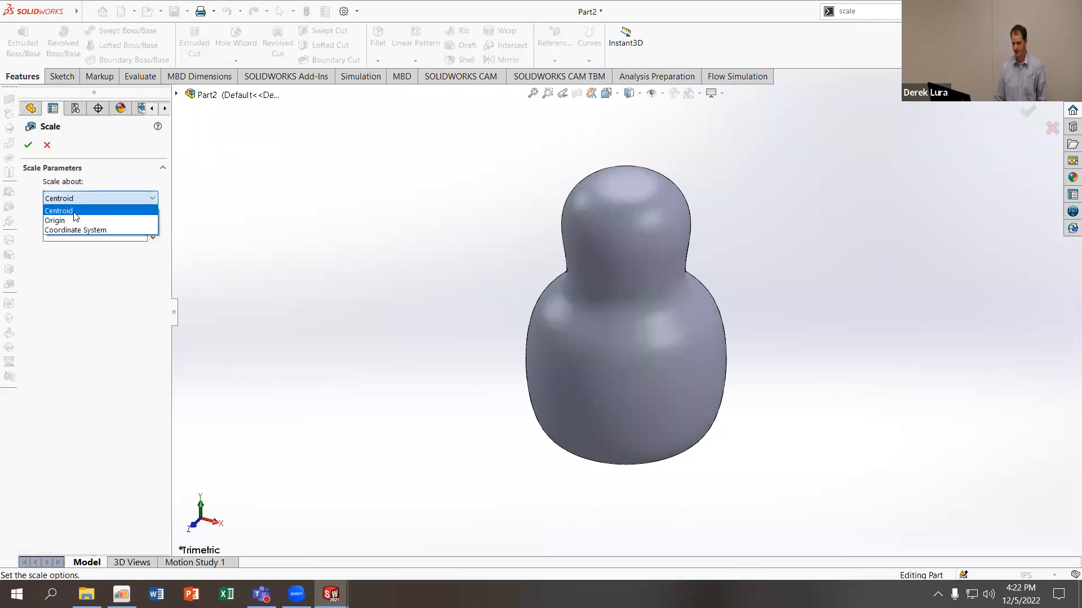
{"action": "left_click", "coordinate": [84, 200]}
{"action": "left_click", "coordinate": [71, 235]}
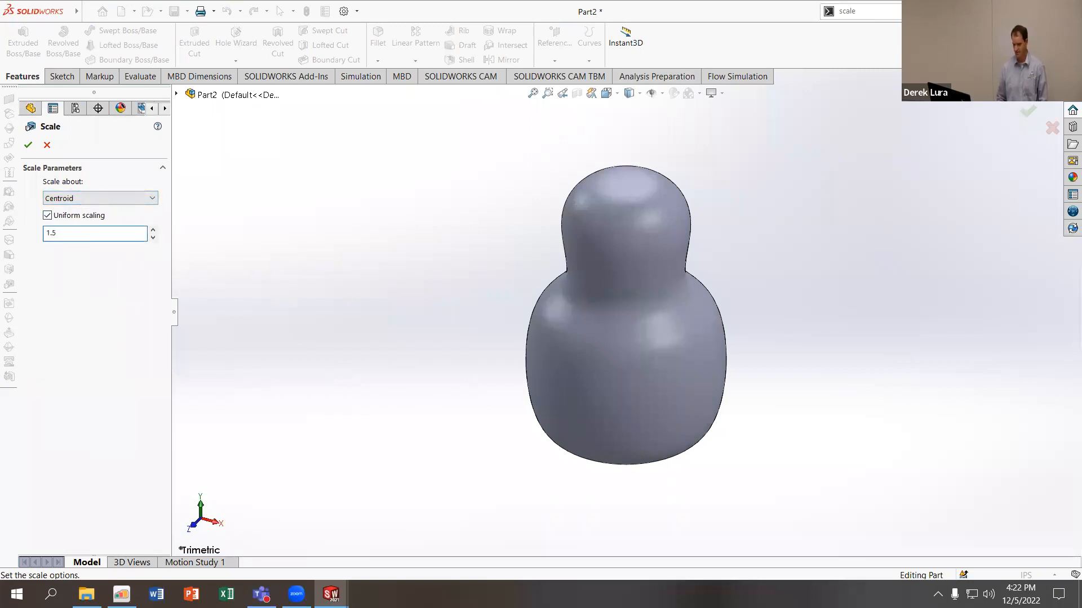
{"action": "left_click", "coordinate": [28, 145]}
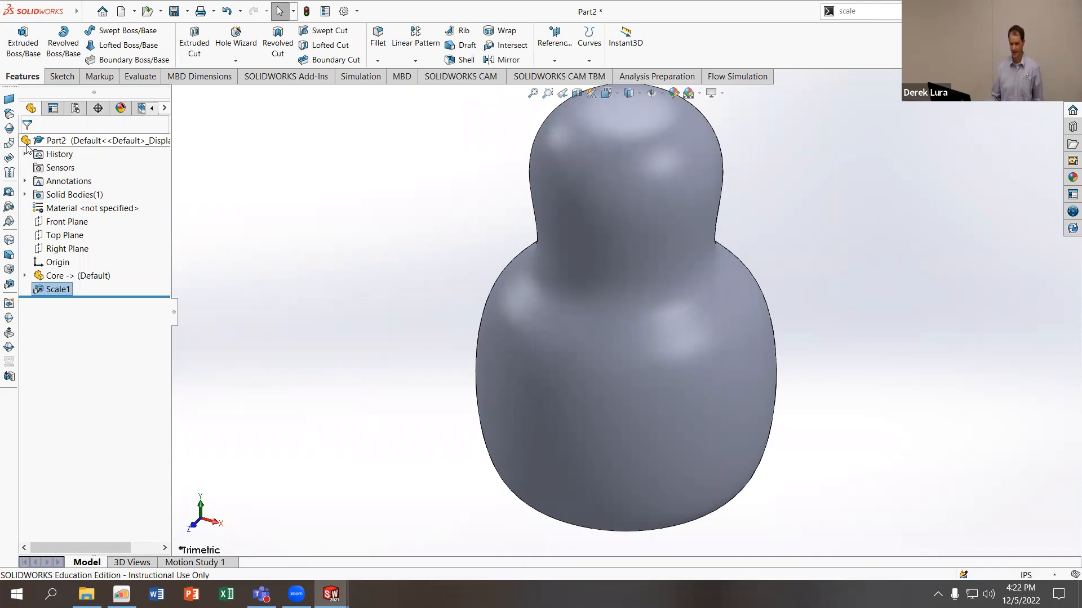
Sketch a stepped line on the Front Plane from about (-1.03, 0.56) in, across the body's left edge, sloping down and ending above the origin
{"action": "left_click", "coordinate": [72, 223]}
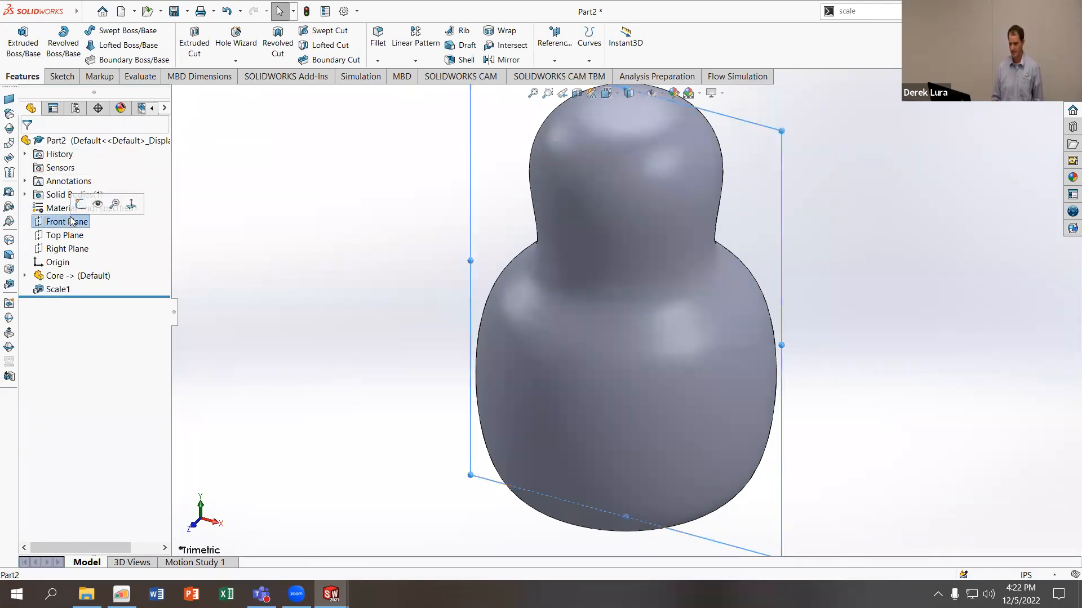
{"action": "left_click", "coordinate": [80, 206]}
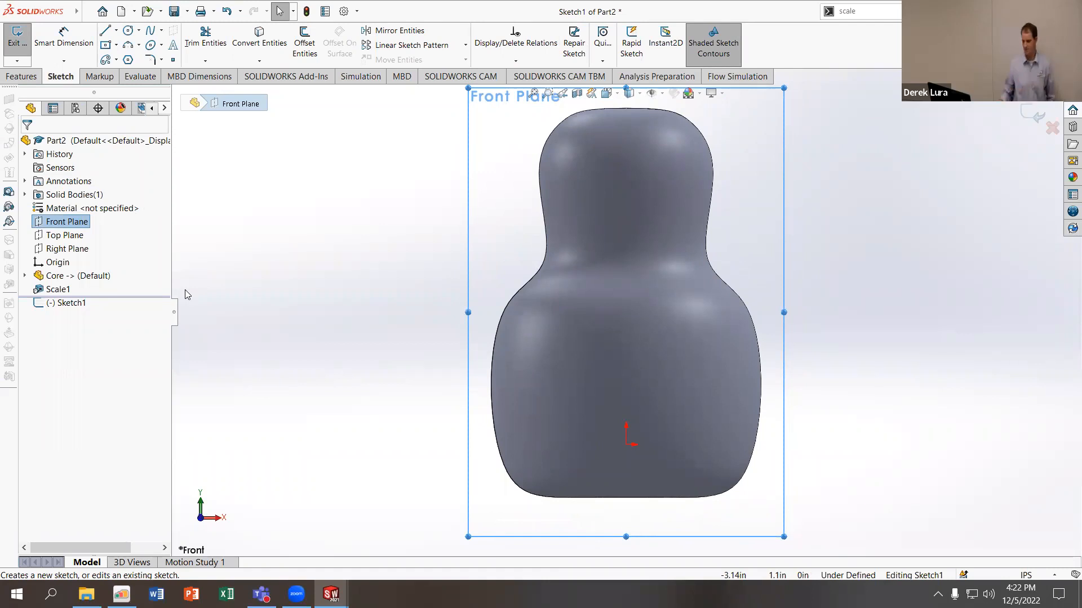
{"action": "key", "text": "l"}
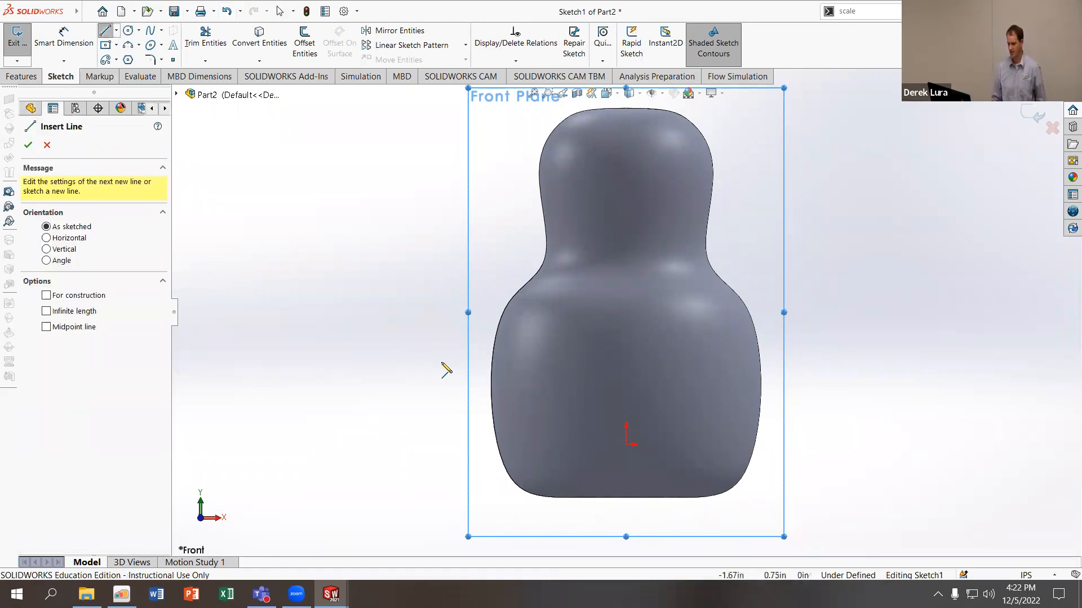
{"action": "left_click", "coordinate": [482, 367]}
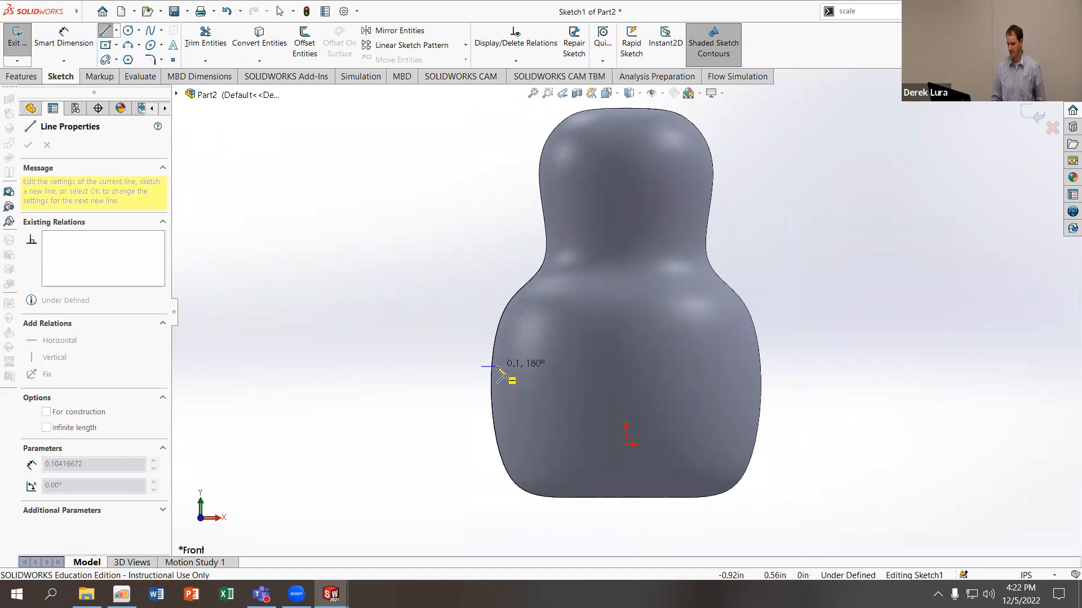
{"action": "left_click", "coordinate": [501, 367]}
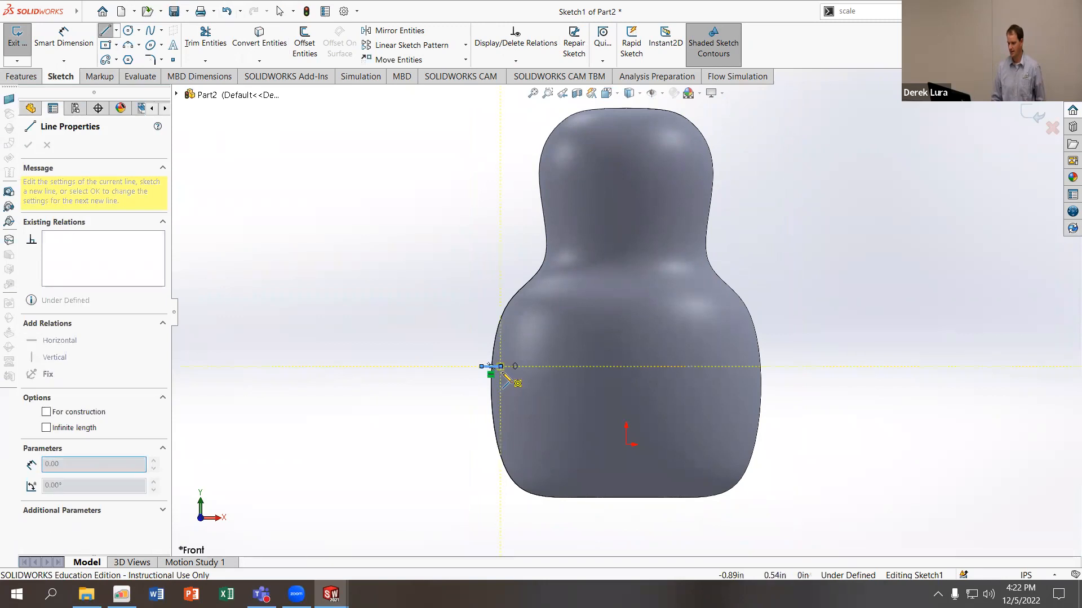
{"action": "left_click", "coordinate": [505, 378]}
{"action": "left_click", "coordinate": [626, 379]}
Draw a vertical centerline about 1.1 in long down to the origin, crossing the inner end of the stepped line
{"action": "left_click", "coordinate": [116, 30]}
{"action": "left_click", "coordinate": [131, 37]}
{"action": "left_click", "coordinate": [626, 289]}
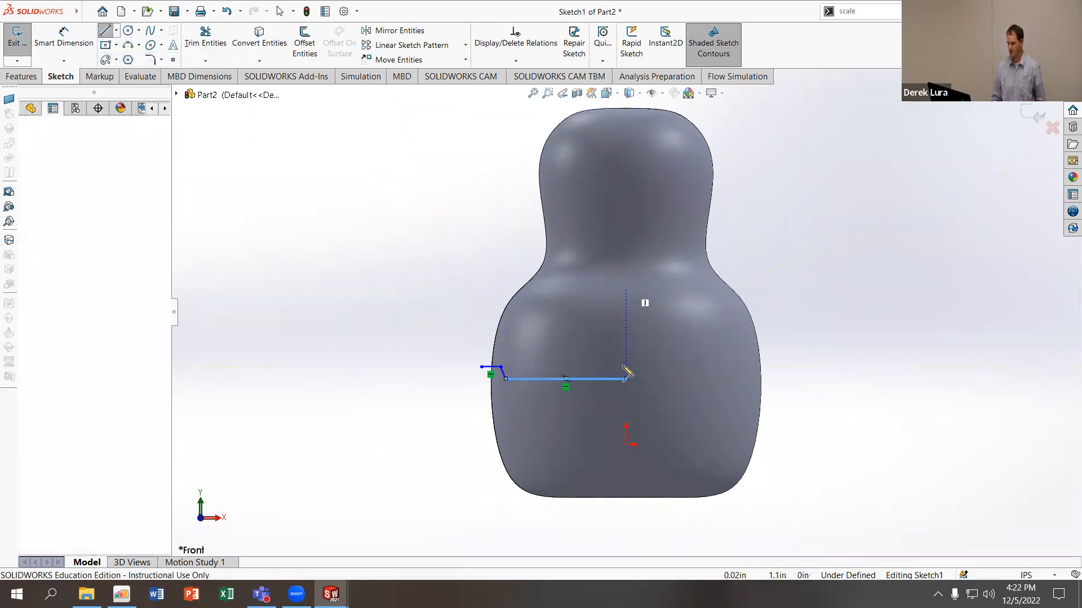
{"action": "left_click", "coordinate": [626, 445]}
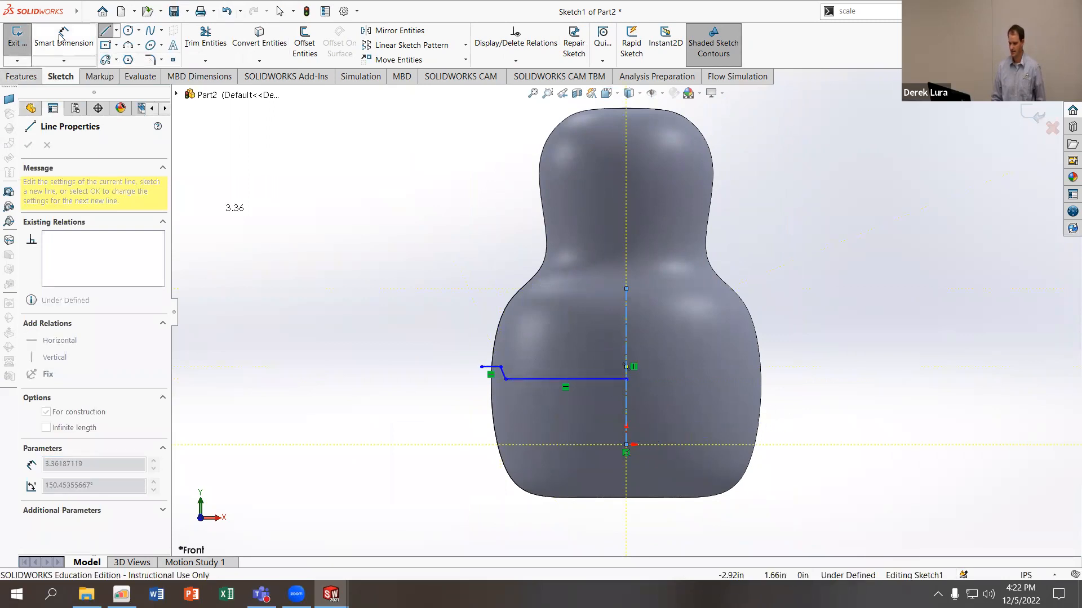
{"action": "left_click", "coordinate": [105, 31]}
{"action": "scroll", "coordinate": [665, 383], "scroll_direction": "down", "scroll_amount": 1}
{"action": "scroll", "coordinate": [669, 389], "scroll_direction": "down", "scroll_amount": 2}
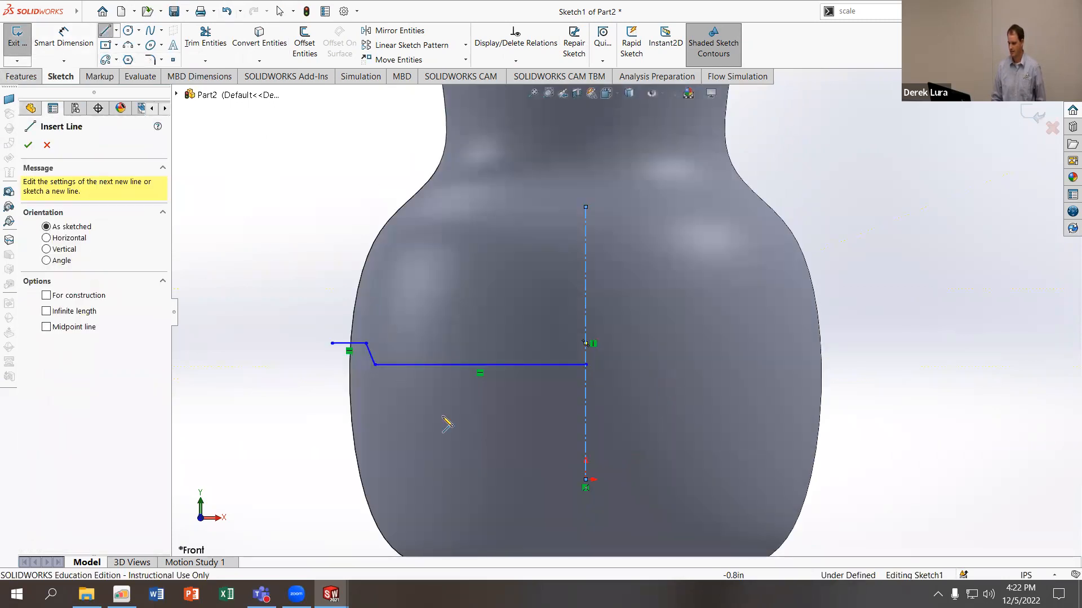
{"action": "left_click", "coordinate": [45, 146]}
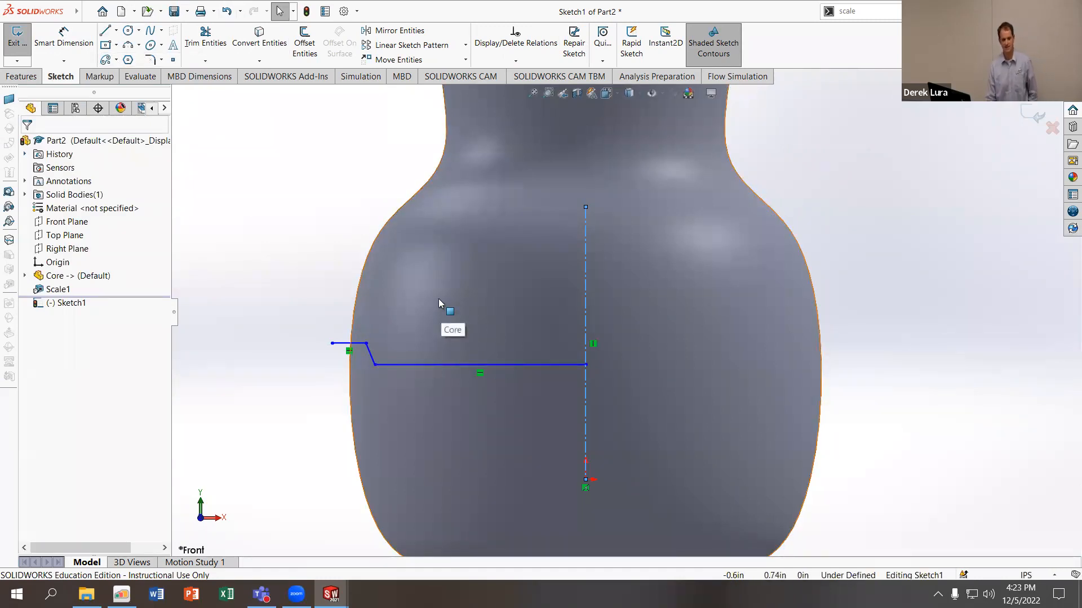
{"action": "scroll", "coordinate": [386, 346], "scroll_direction": "down", "scroll_amount": 2}
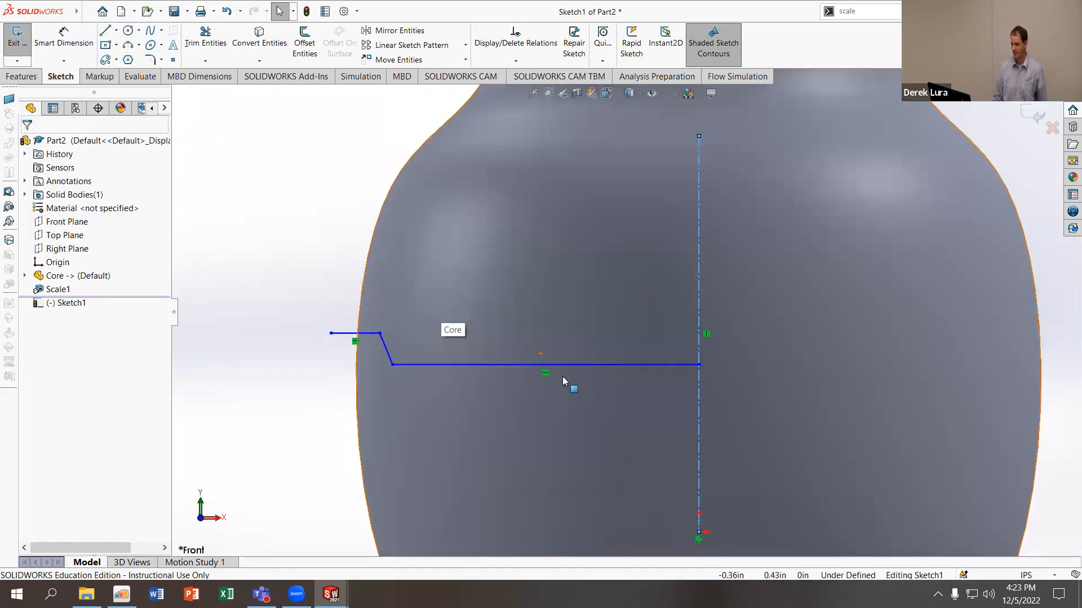
{"action": "scroll", "coordinate": [562, 377], "scroll_direction": "up", "scroll_amount": 2}
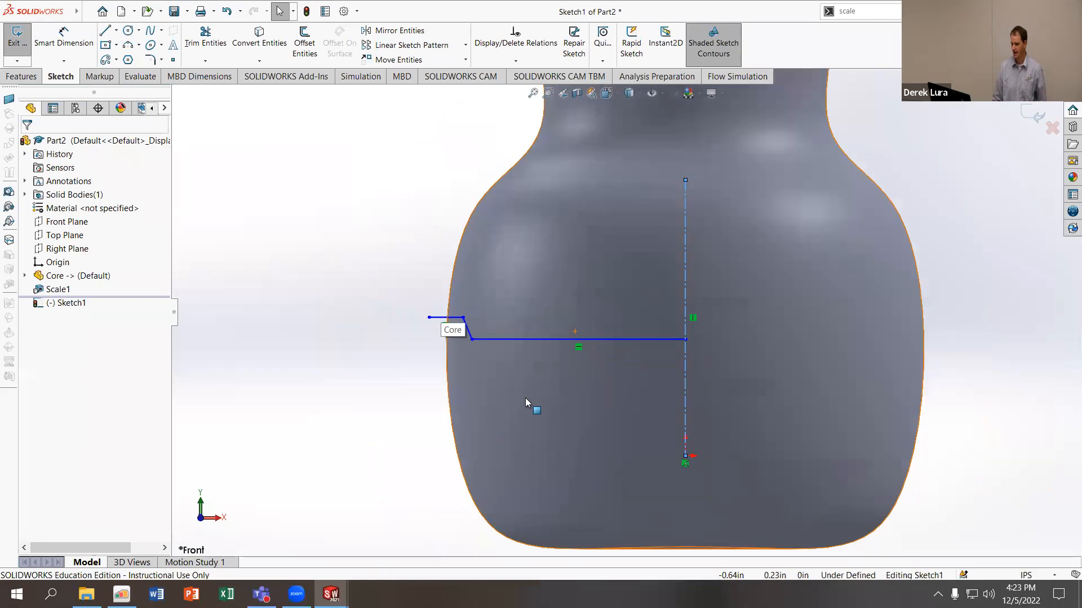
Dimension the stepped line's outer endpoint 1 in from the vertical centerline
{"action": "left_click", "coordinate": [79, 39]}
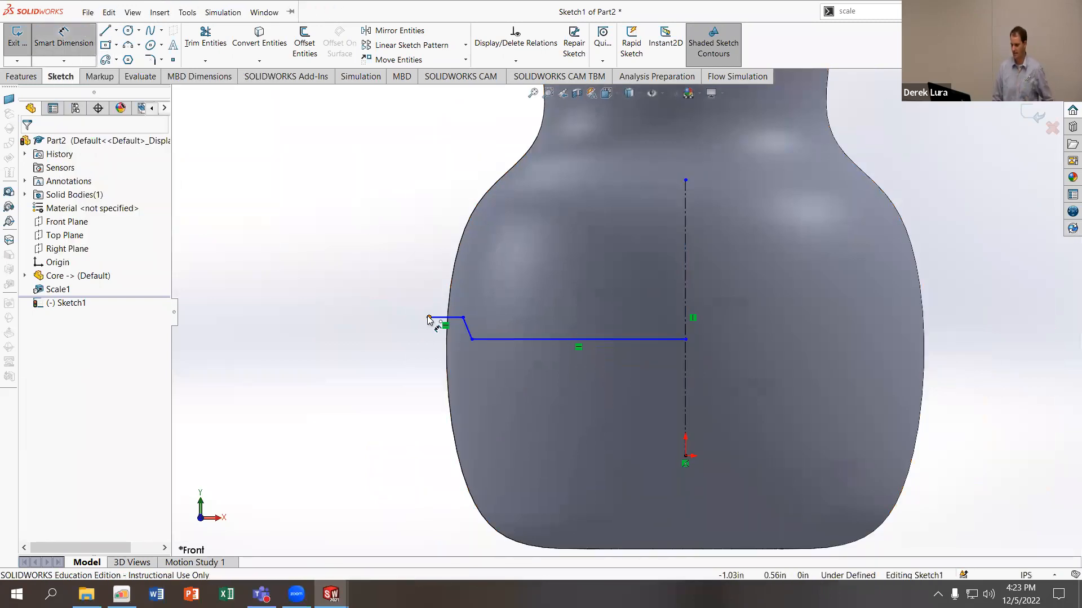
{"action": "left_click", "coordinate": [428, 317]}
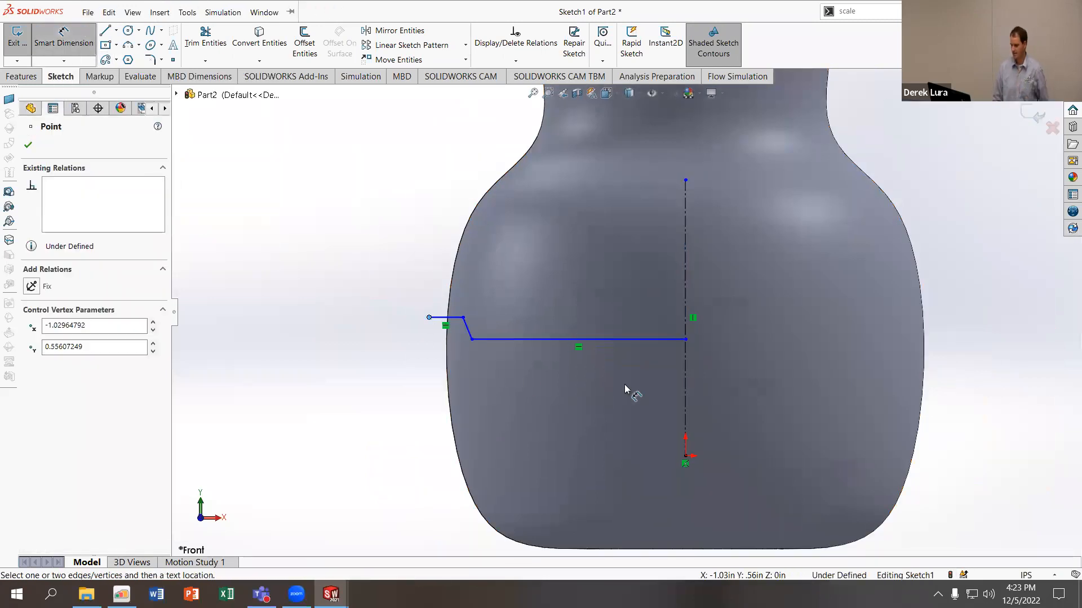
{"action": "left_click", "coordinate": [685, 393]}
{"action": "left_click", "coordinate": [512, 384]}
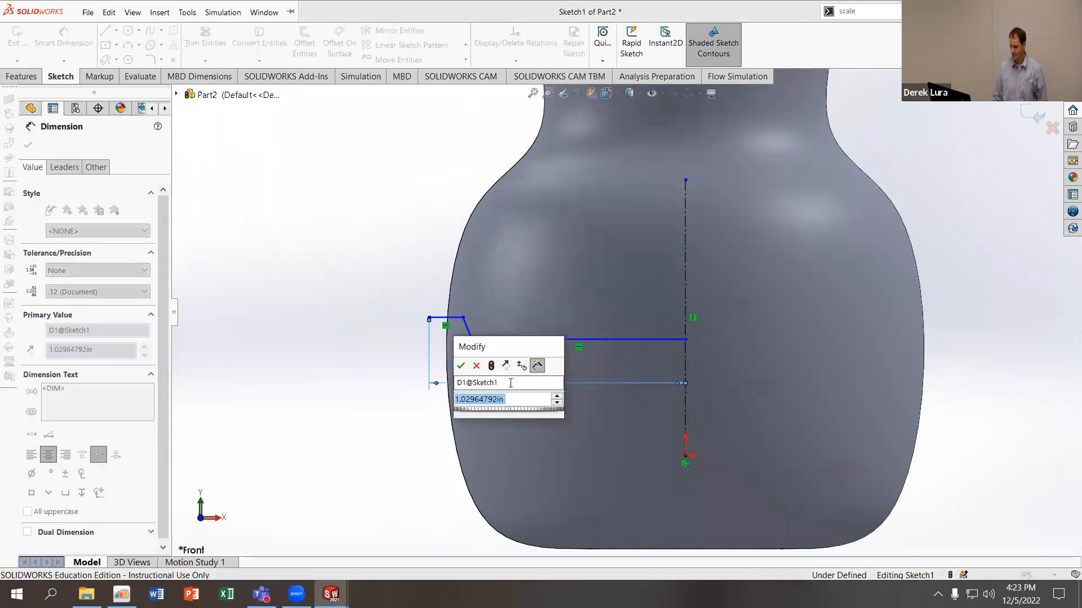
{"action": "type", "text": "1"}
{"action": "key", "text": "Return"}
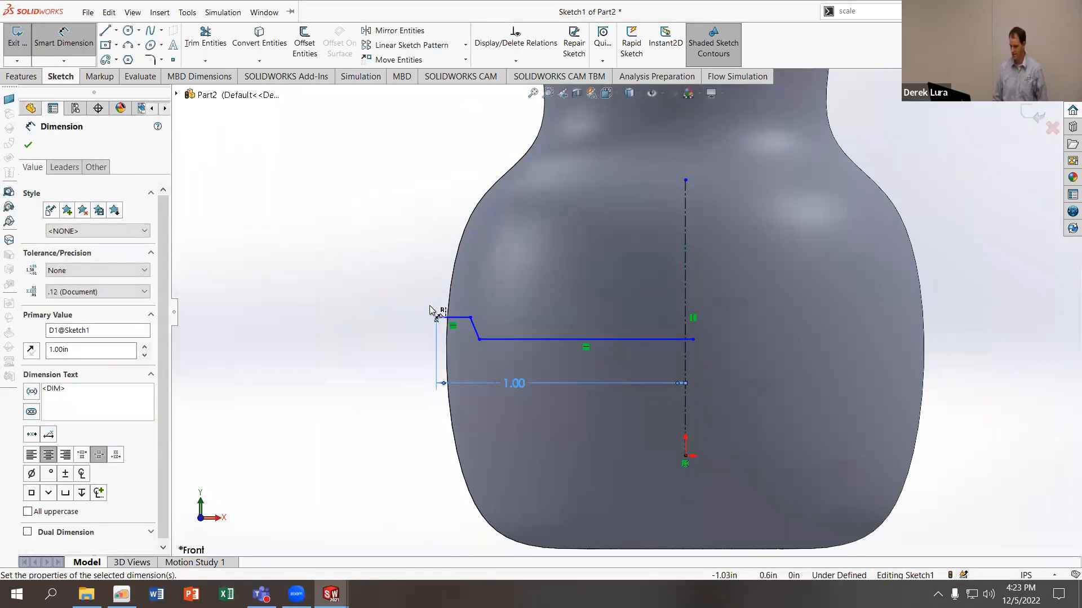
{"action": "scroll", "coordinate": [429, 307], "scroll_direction": "down", "scroll_amount": 3}
{"action": "key", "text": "Escape"}
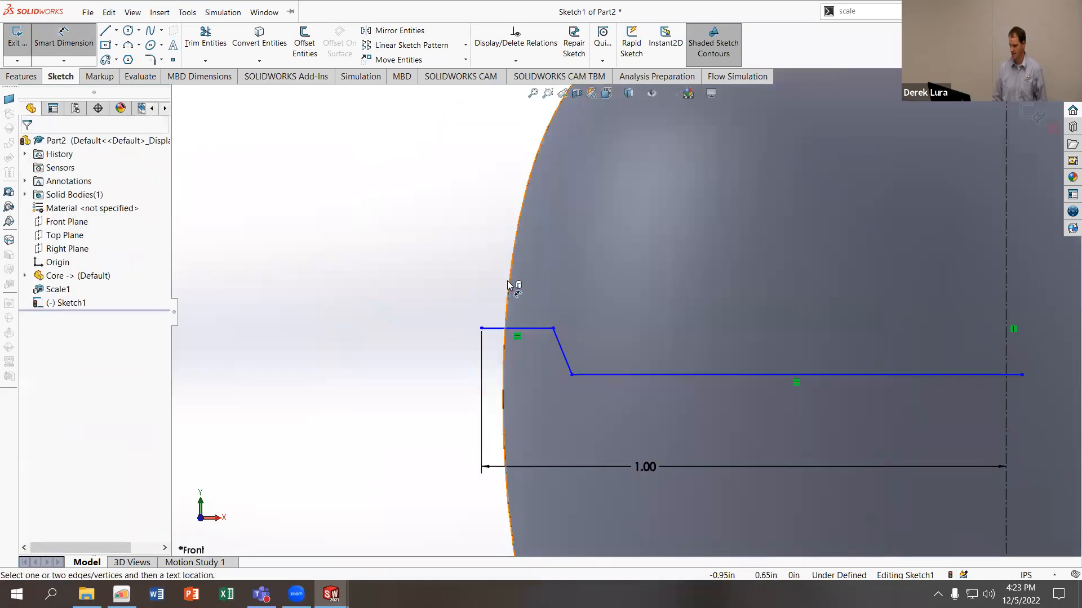
Dimension the stepped line's outer horizontal segment 0.1 in long and the sloped segment's vertical drop 0.05 in
{"action": "left_click", "coordinate": [518, 329]}
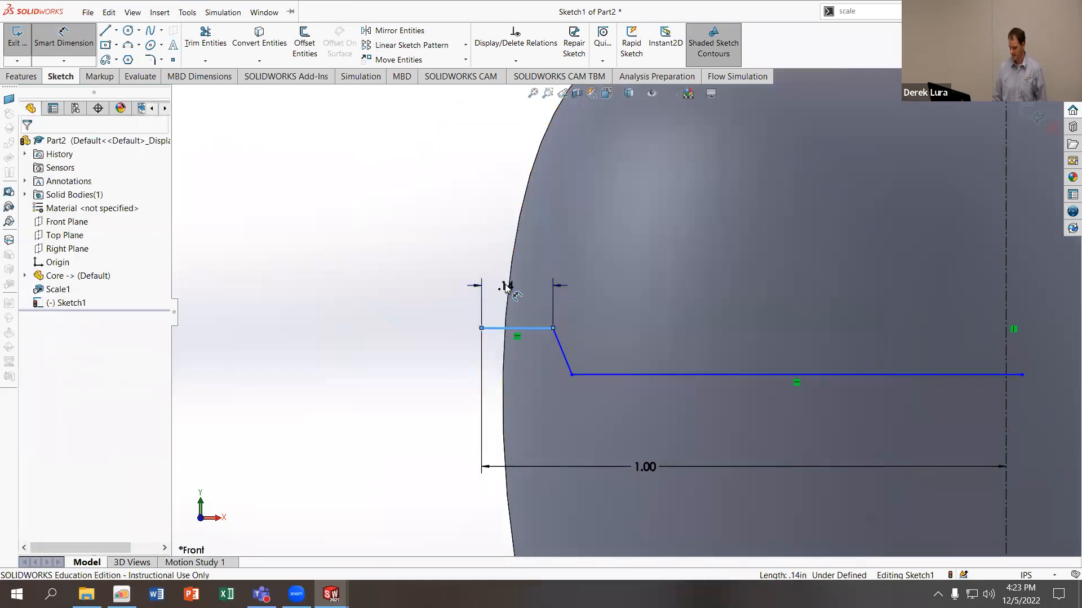
{"action": "left_click", "coordinate": [507, 285]}
{"action": "type", "text": ".1"}
{"action": "key", "text": "Return"}
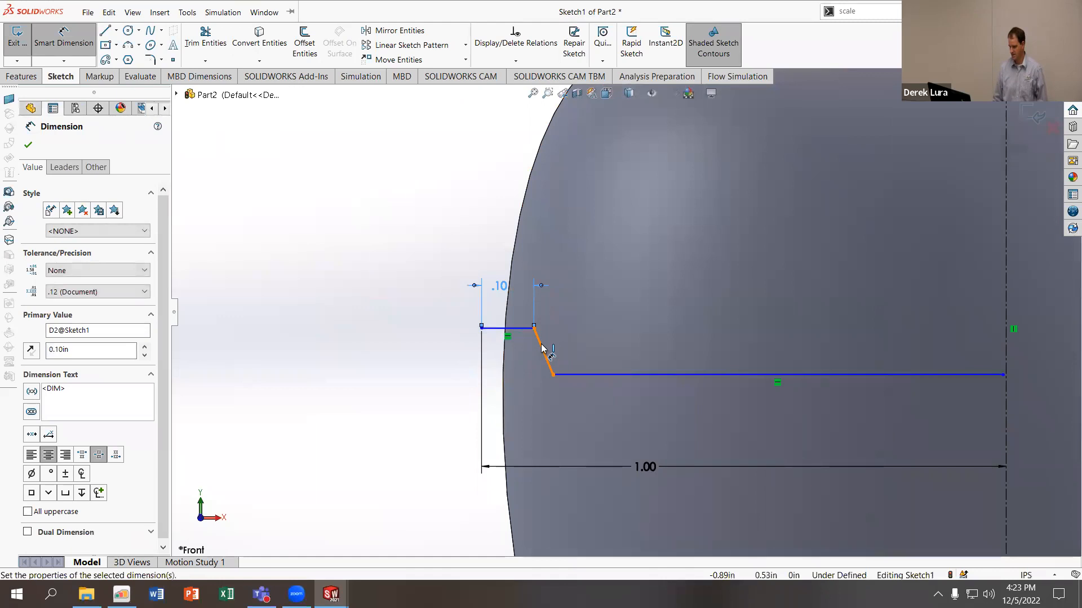
{"action": "left_click", "coordinate": [542, 349]}
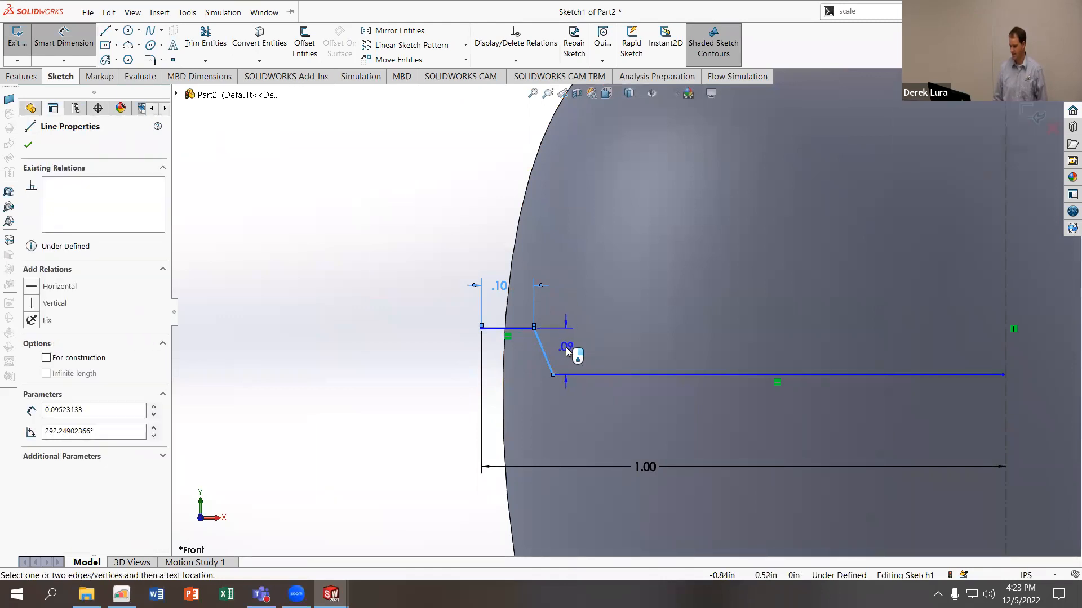
{"action": "left_click", "coordinate": [569, 348]}
{"action": "type", "text": ".05"}
{"action": "key", "text": "Return"}
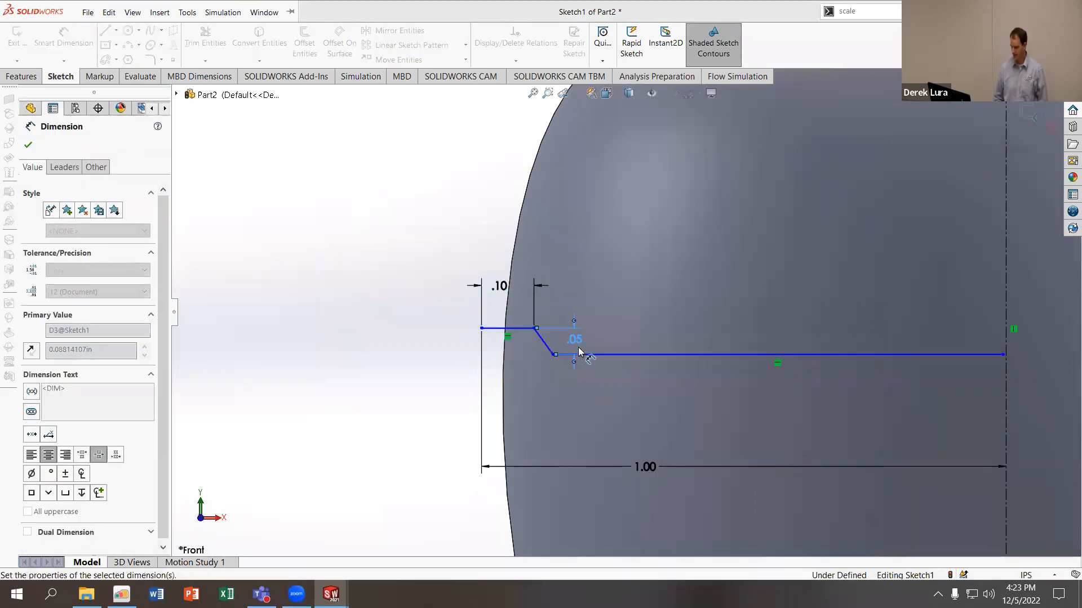
Set the angle between the outer horizontal segment and the sloped segment to 45 degrees
{"action": "scroll", "coordinate": [521, 332], "scroll_direction": "down", "scroll_amount": 2}
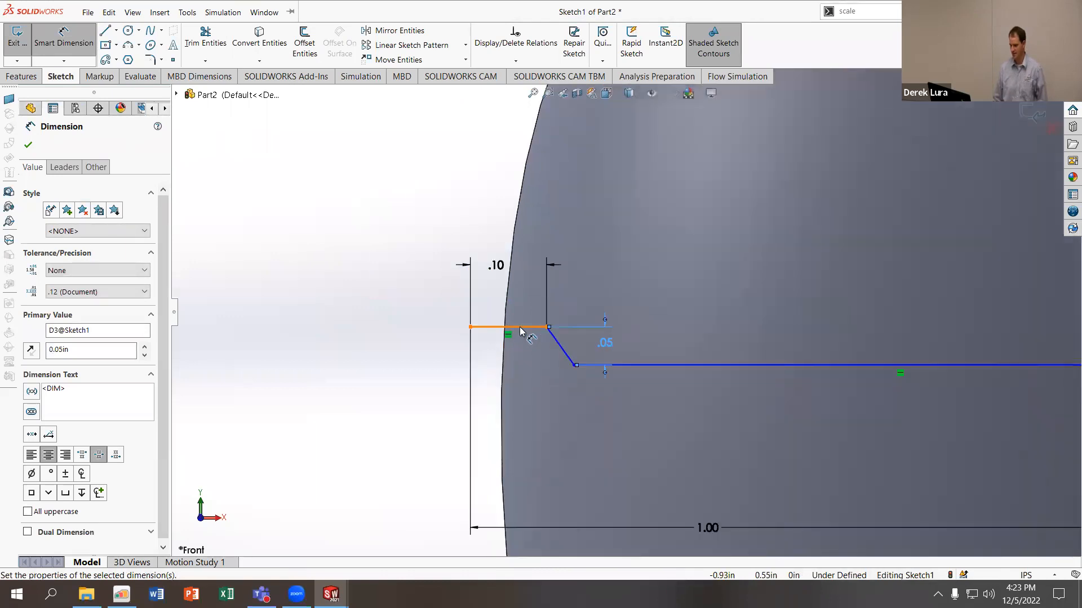
{"action": "left_click", "coordinate": [520, 329]}
{"action": "left_click", "coordinate": [556, 340]}
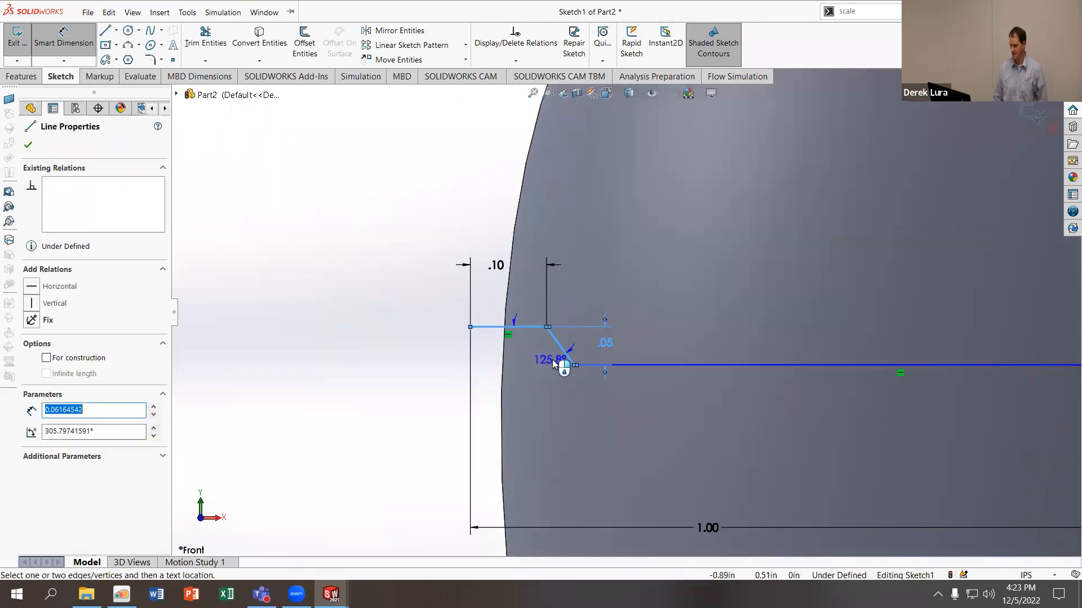
{"action": "left_click", "coordinate": [573, 339]}
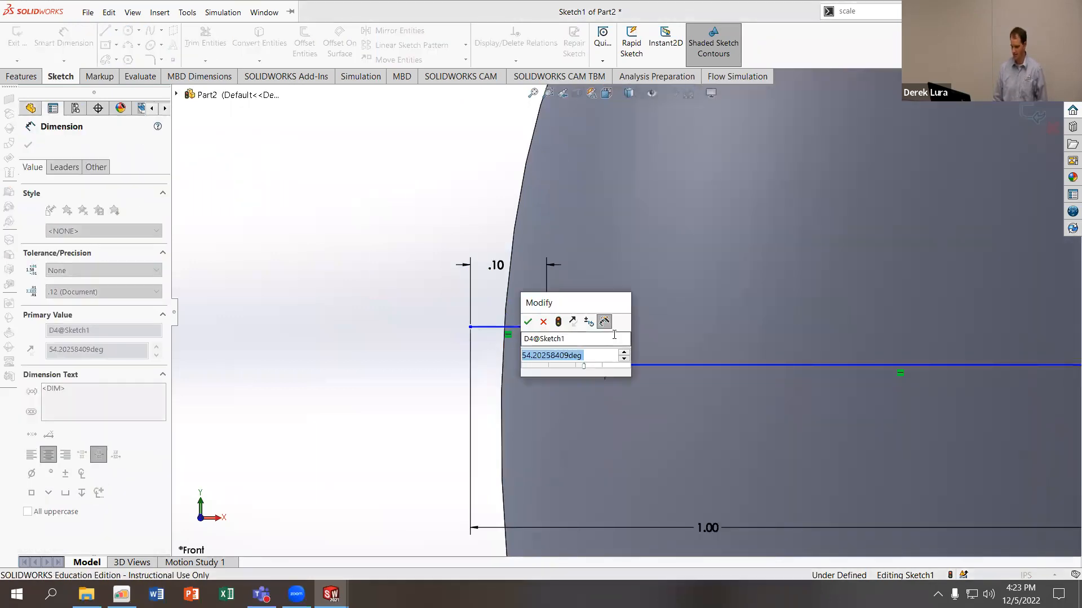
{"action": "type", "text": "45"}
{"action": "key", "text": "Return"}
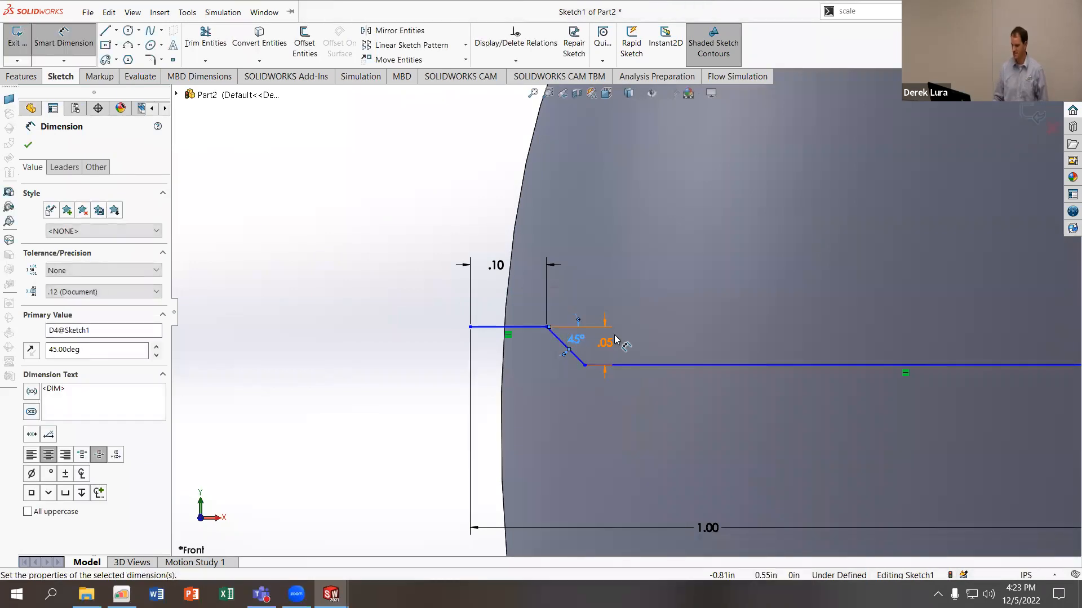
Dimension the long inner horizontal segment 0.5 in above the origin
{"action": "scroll", "coordinate": [712, 387], "scroll_direction": "up", "scroll_amount": 4}
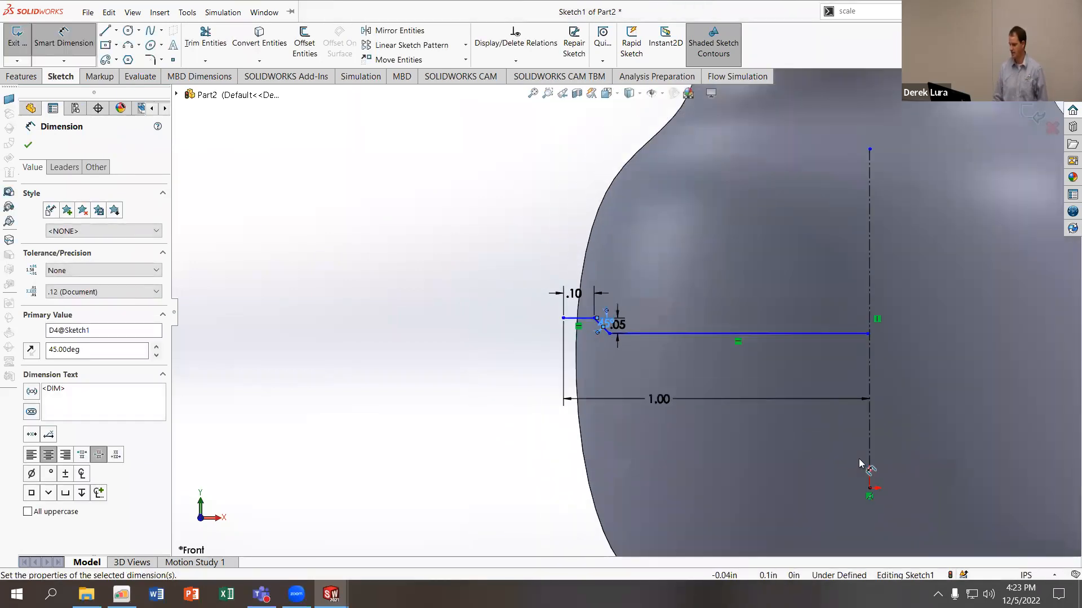
{"action": "scroll", "coordinate": [860, 464], "scroll_direction": "up", "scroll_amount": 2}
{"action": "left_click", "coordinate": [797, 437]}
{"action": "left_click", "coordinate": [736, 327]}
{"action": "left_click", "coordinate": [476, 399]}
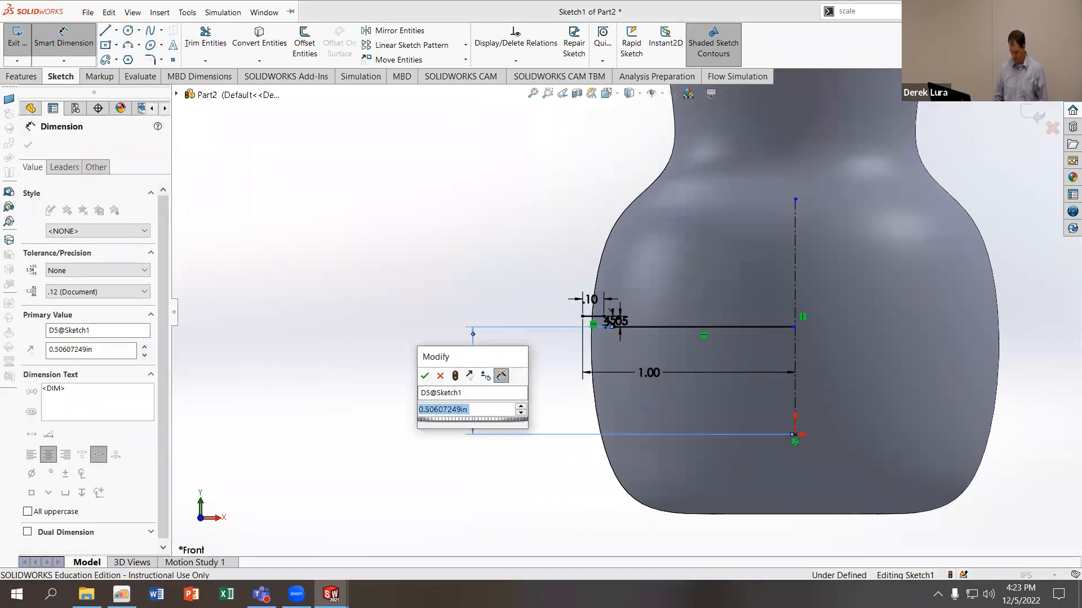
{"action": "type", "text": ".5"}
{"action": "key", "text": "Return"}
Make the inner endpoint of the stepped line coincident with the vertical centerline
{"action": "scroll", "coordinate": [935, 274], "scroll_direction": "down", "scroll_amount": 2}
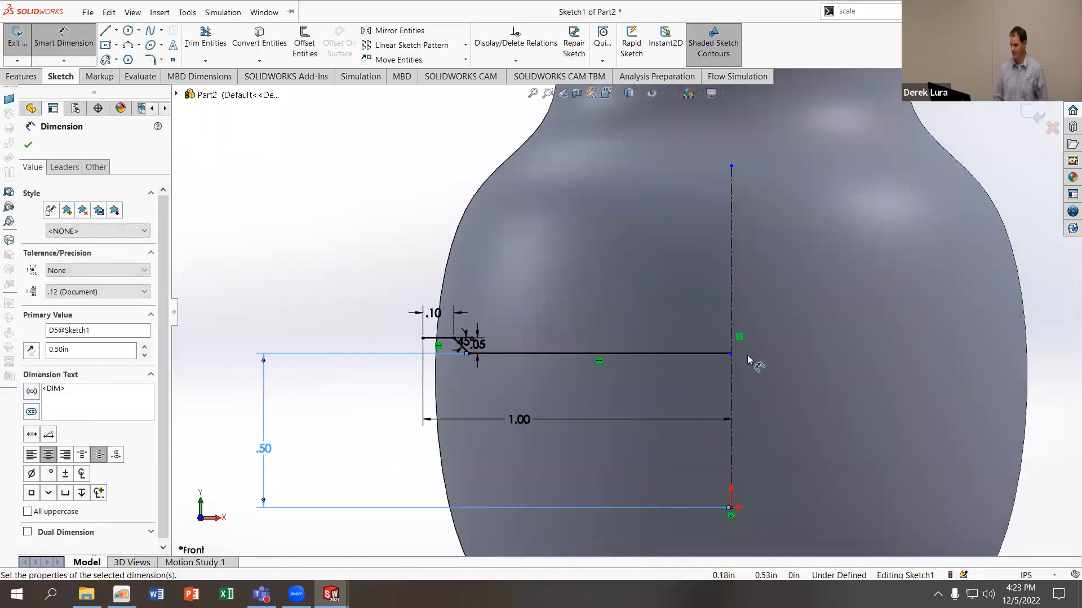
{"action": "left_click", "coordinate": [25, 76]}
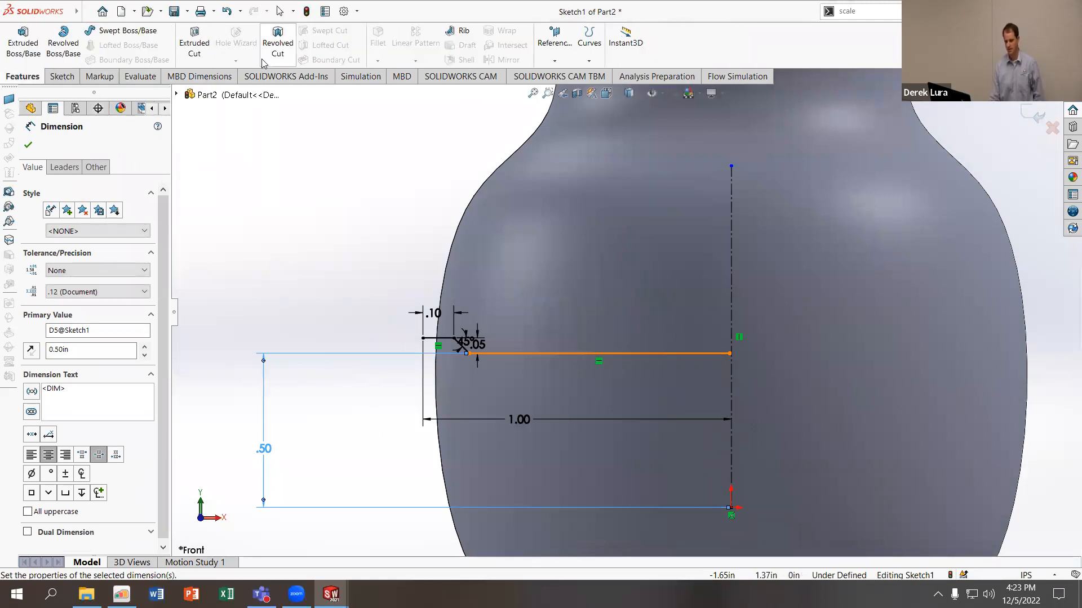
{"action": "left_click", "coordinate": [28, 145]}
{"action": "left_click", "coordinate": [730, 354]}
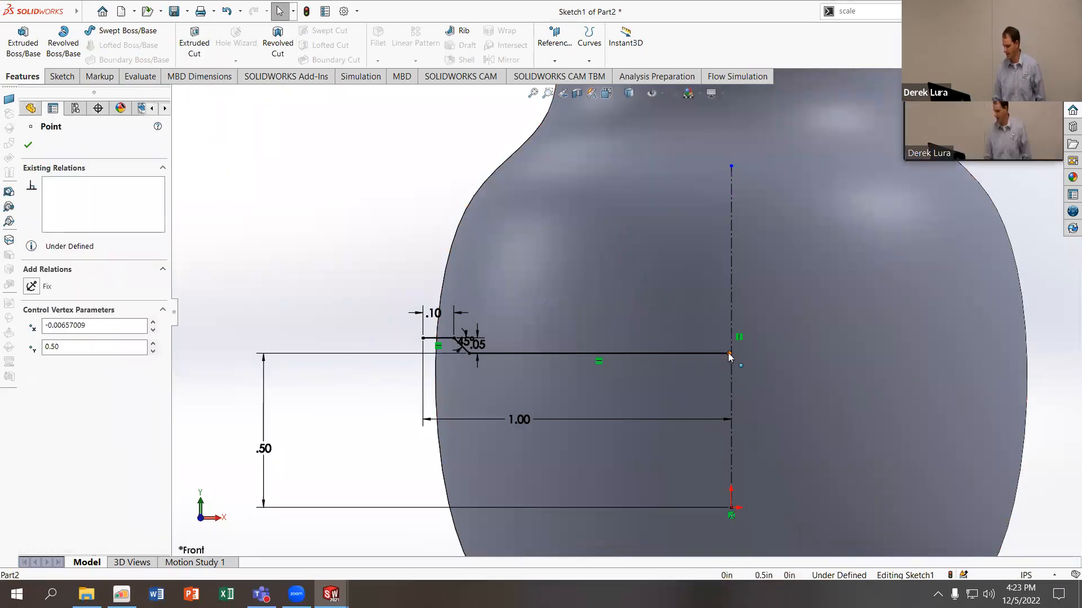
{"action": "left_click_drag", "start_coordinate": [729, 354], "coordinate": [709, 355]}
{"action": "left_click", "coordinate": [732, 366], "text": "ctrl"}
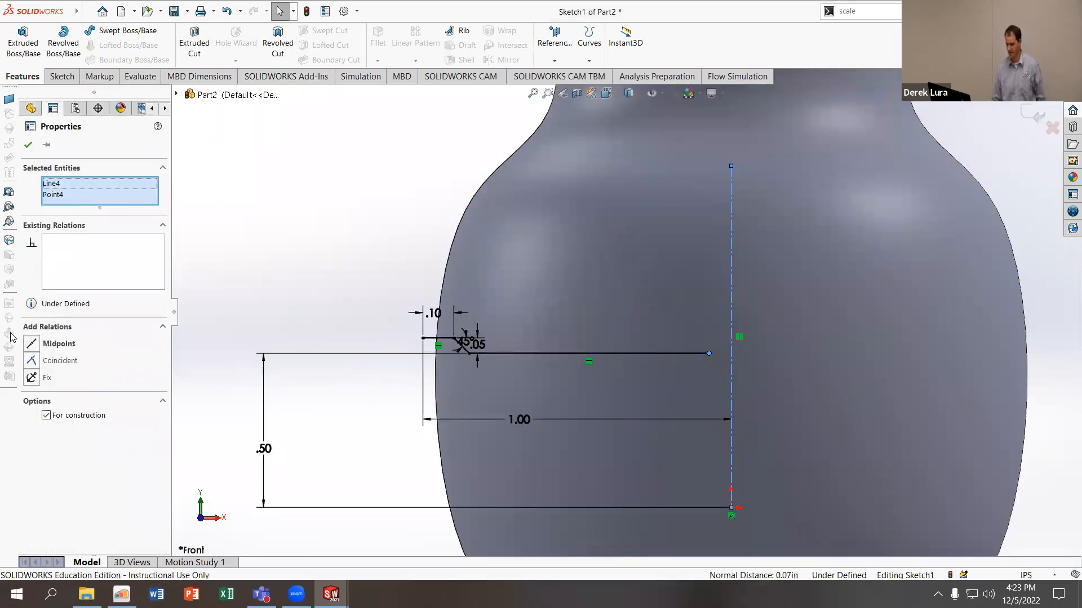
{"action": "left_click", "coordinate": [32, 344]}
{"action": "left_click", "coordinate": [231, 342]}
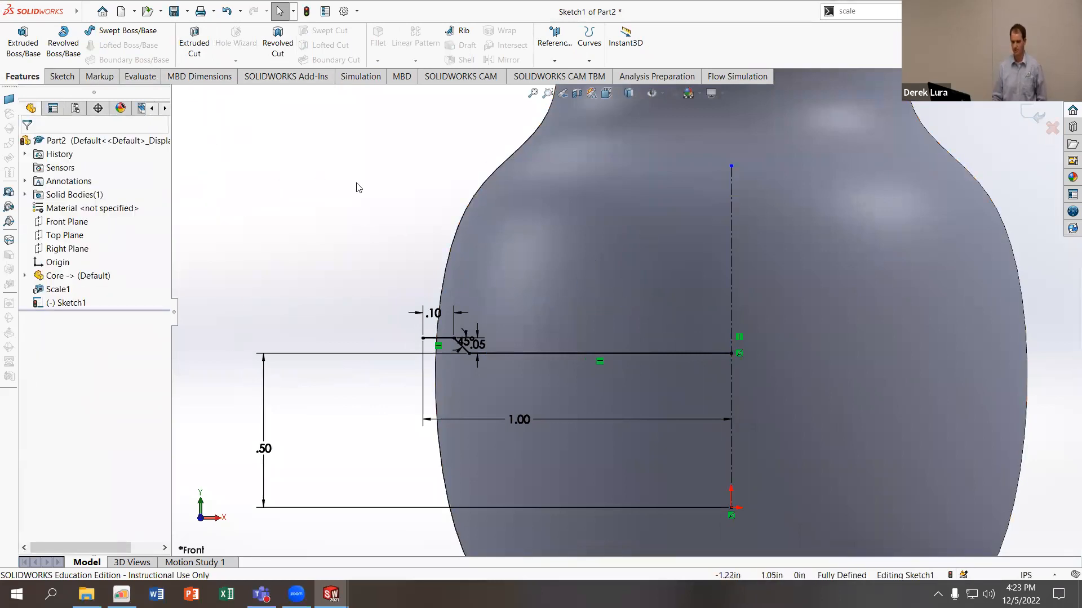
Revolve the open stepped profile 360 degrees about the centerline as a mid-plane thin feature 0.01 in thick
{"action": "left_click", "coordinate": [56, 50]}
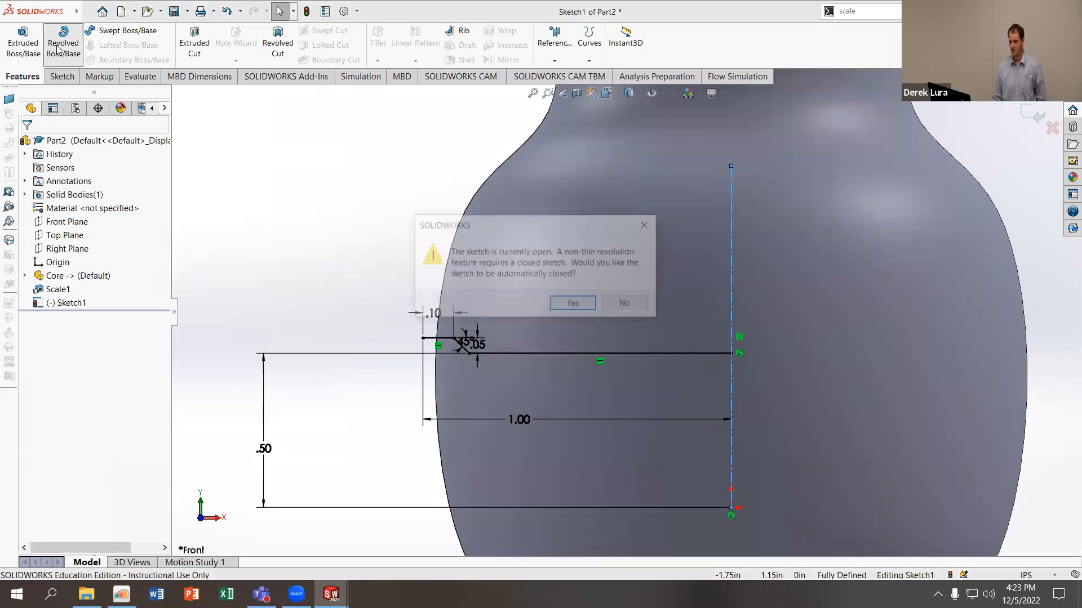
{"action": "left_click", "coordinate": [627, 305]}
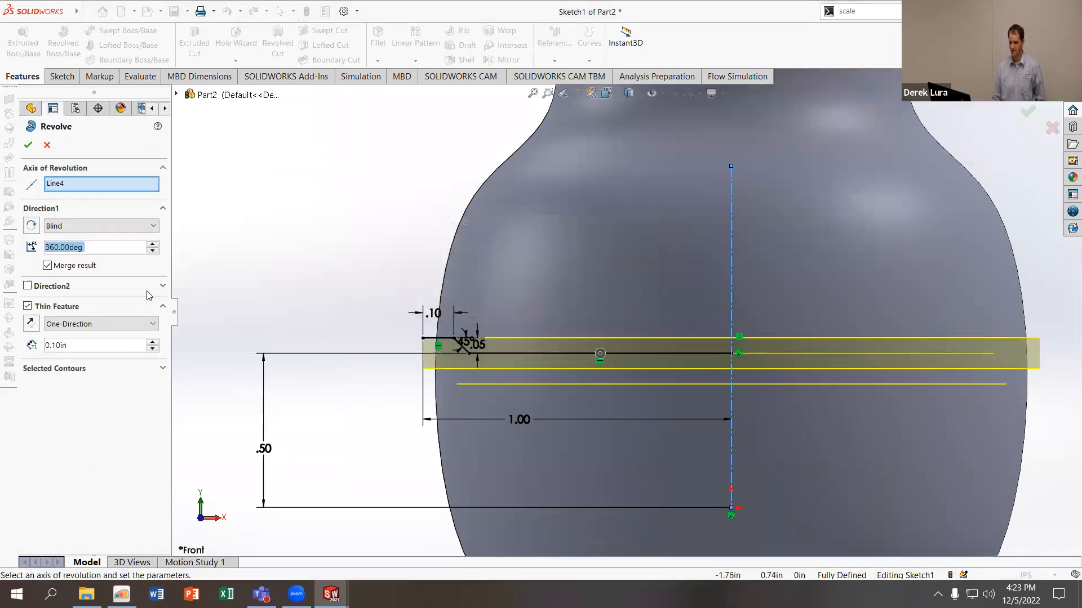
{"action": "left_click", "coordinate": [89, 324]}
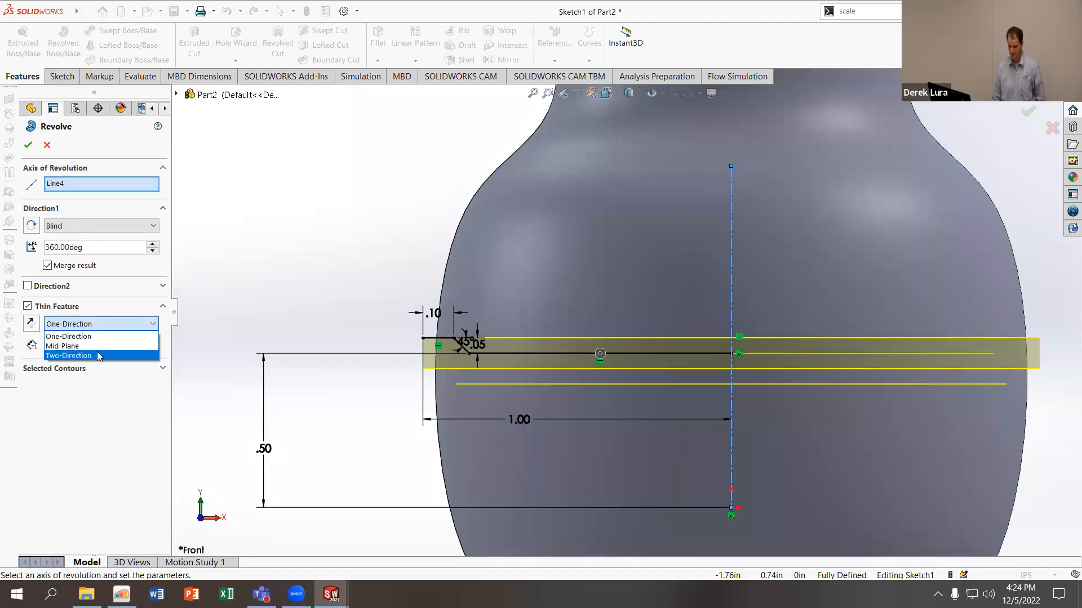
{"action": "left_click", "coordinate": [97, 346]}
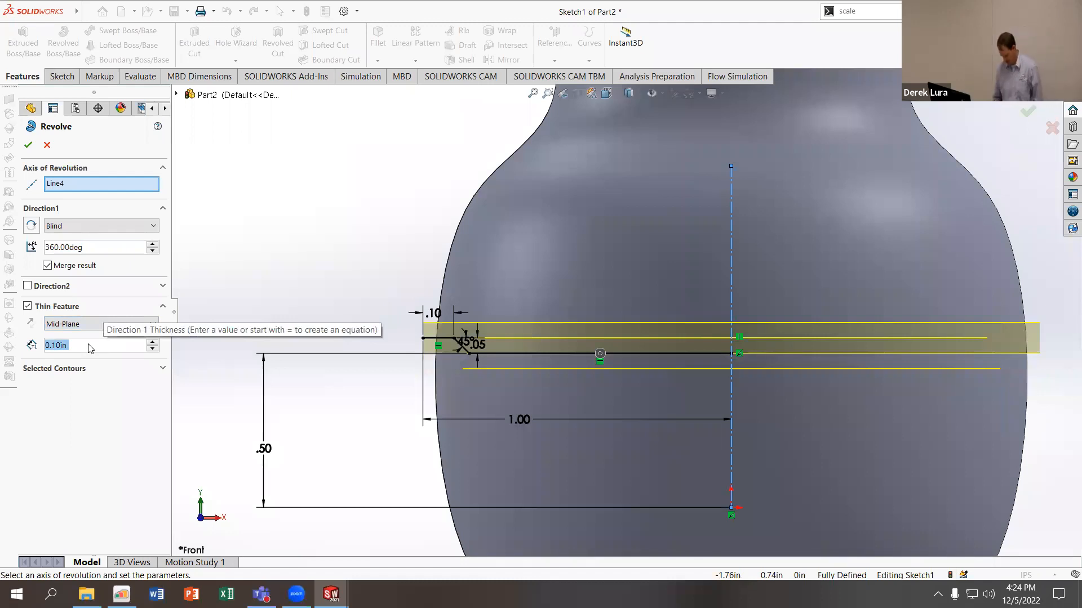
{"action": "type", "text": ".0"}
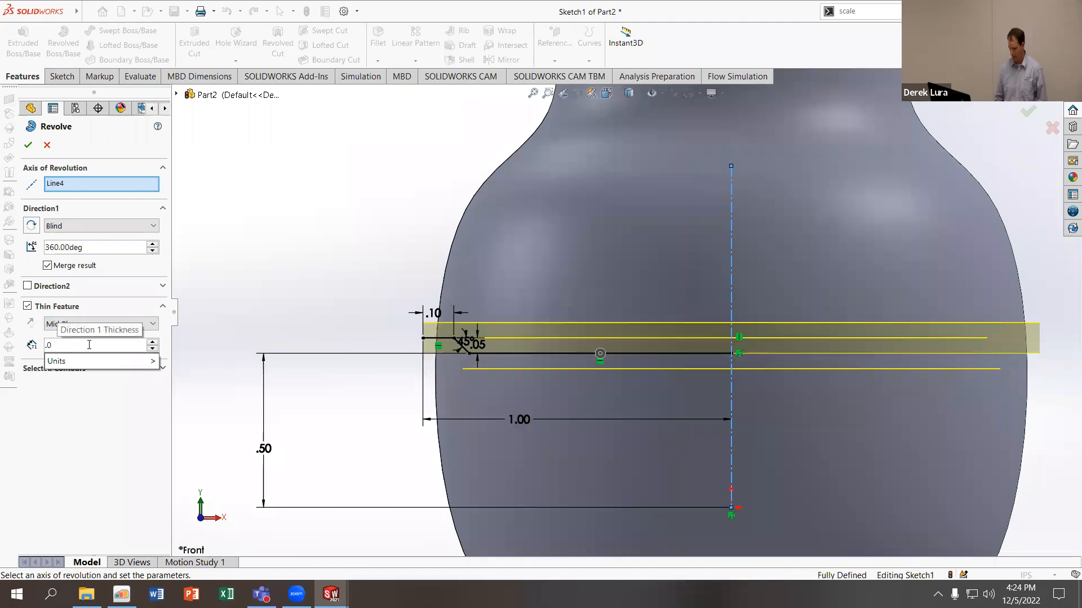
{"action": "type", "text": "1"}
{"action": "key", "text": "Return"}
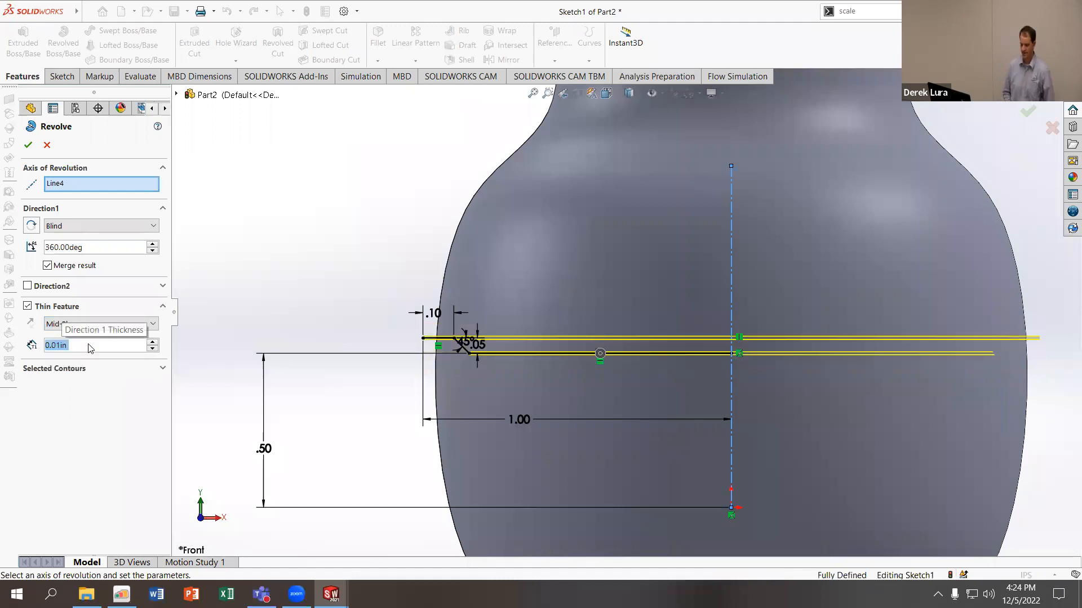
{"action": "left_click", "coordinate": [28, 146]}
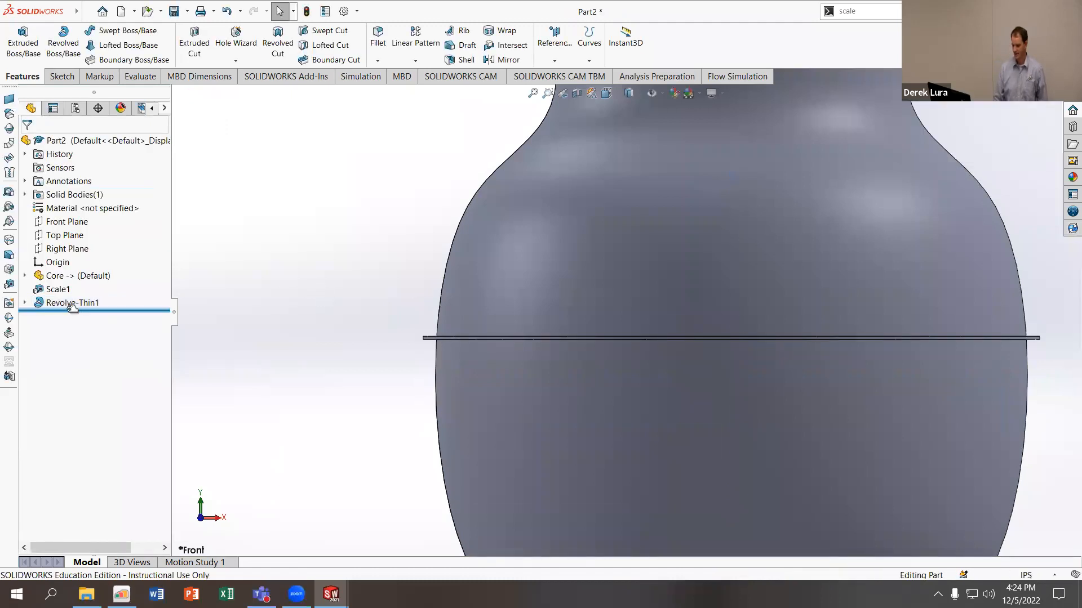
Edit the thin revolve and turn off Merge result to make it a separate body
{"action": "left_click", "coordinate": [72, 304]}
{"action": "left_click", "coordinate": [75, 268]}
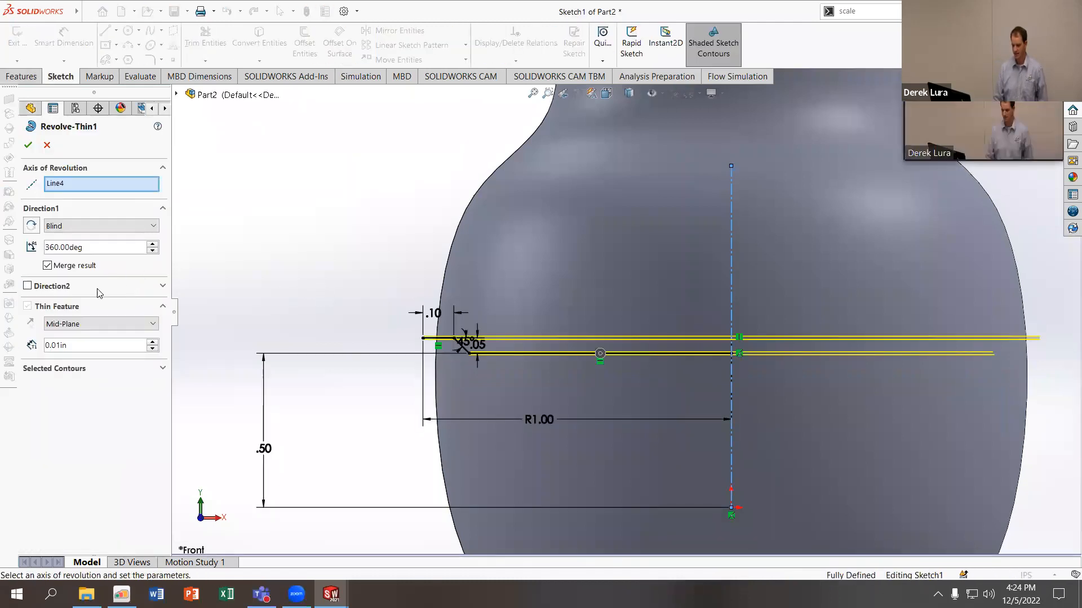
{"action": "left_click", "coordinate": [28, 146]}
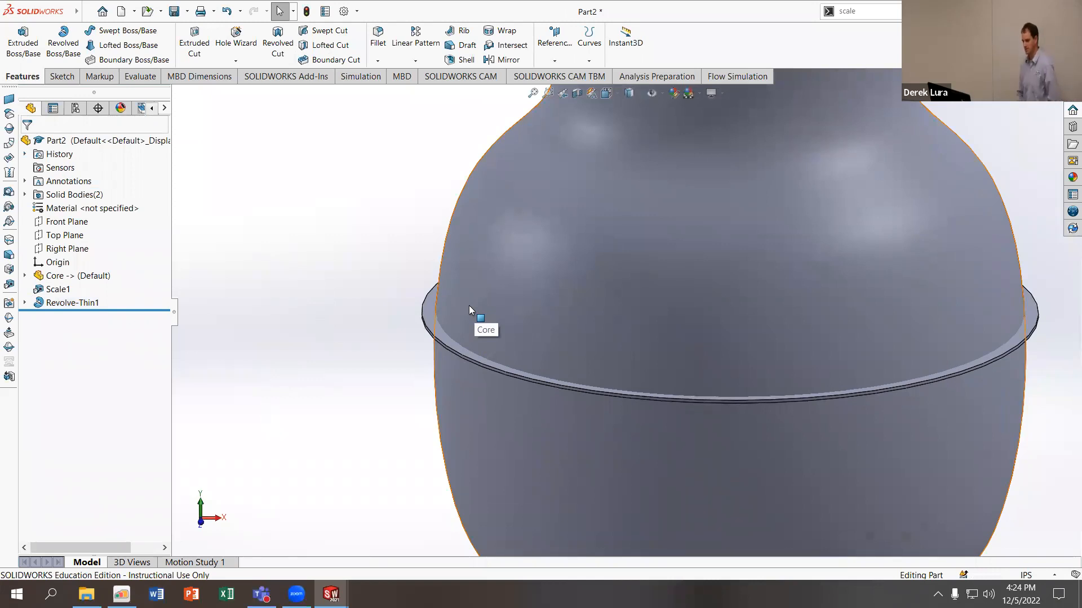
Use Combine with Subtract to remove the thin revolved body from the doll body, keeping all resulting bodies
{"action": "left_click", "coordinate": [855, 8]}
{"action": "type", "text": "com"}
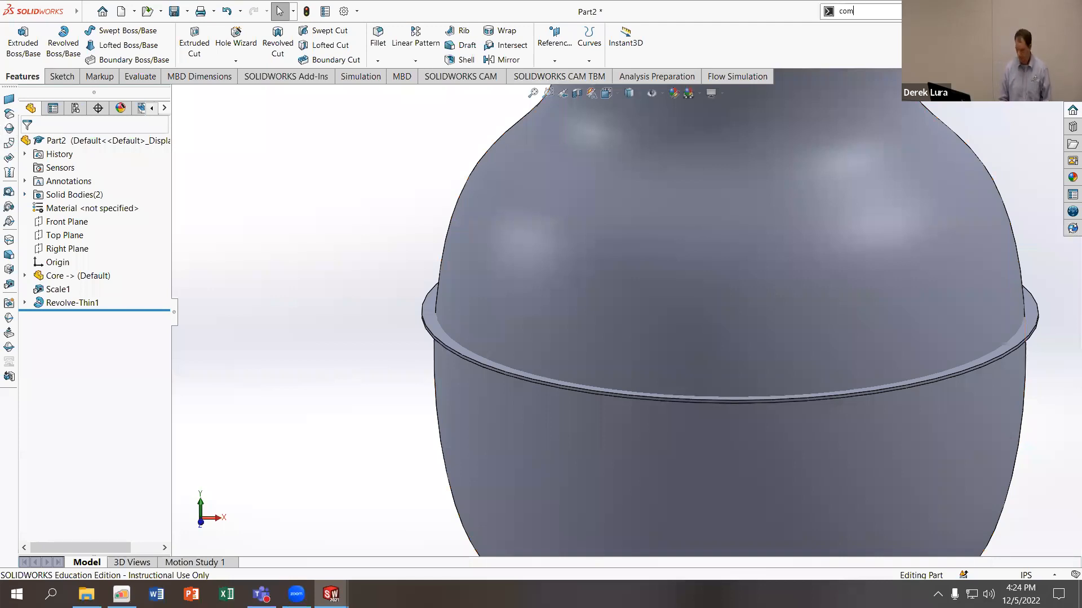
{"action": "type", "text": "bin"}
{"action": "key", "text": "Return"}
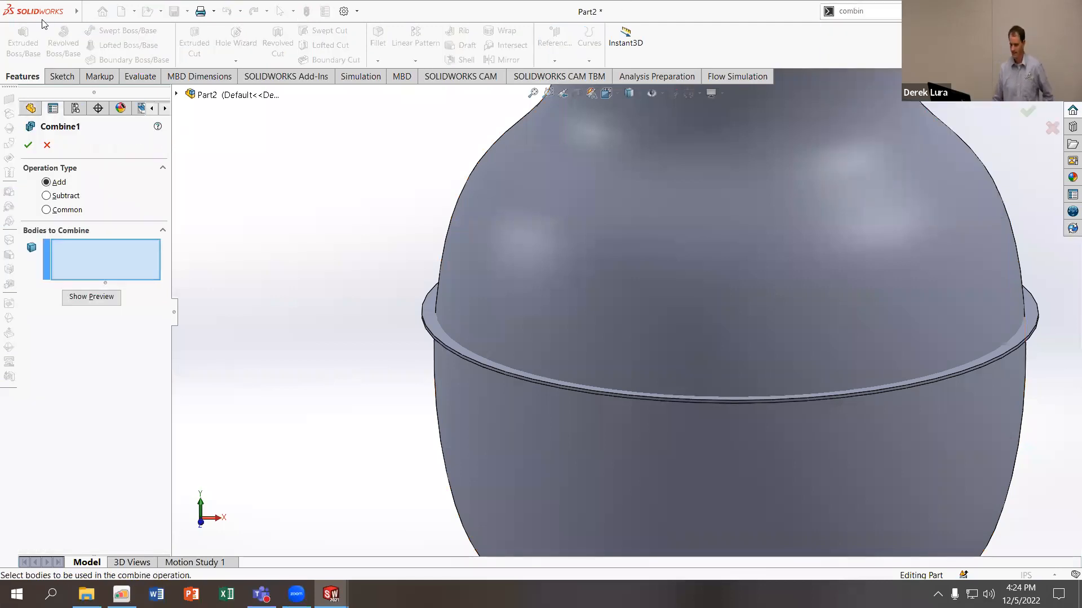
{"action": "left_click", "coordinate": [47, 196]}
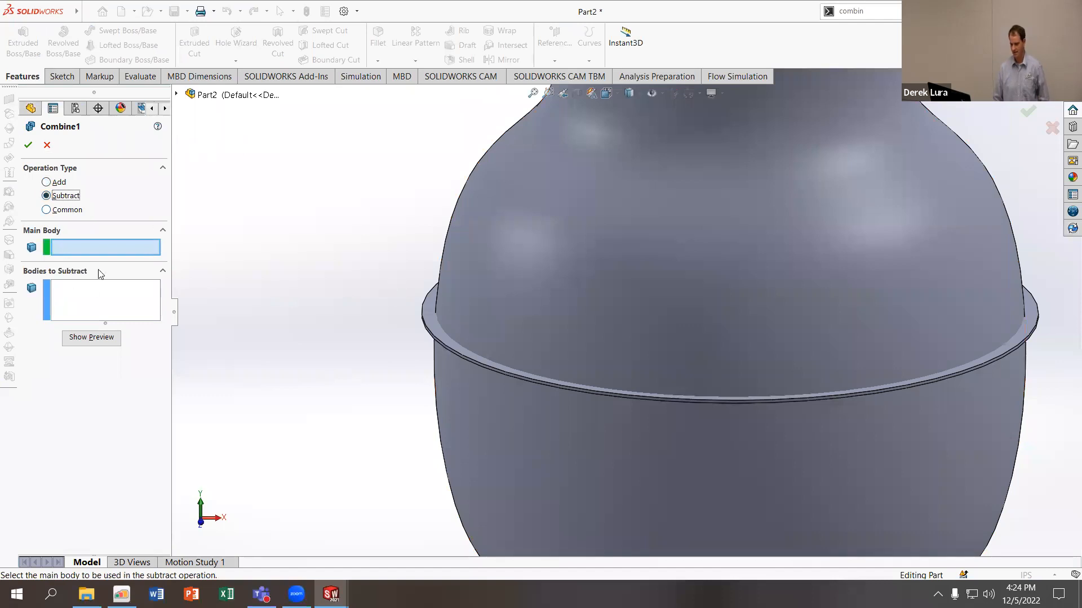
{"action": "left_click", "coordinate": [710, 237]}
{"action": "left_click", "coordinate": [461, 352]}
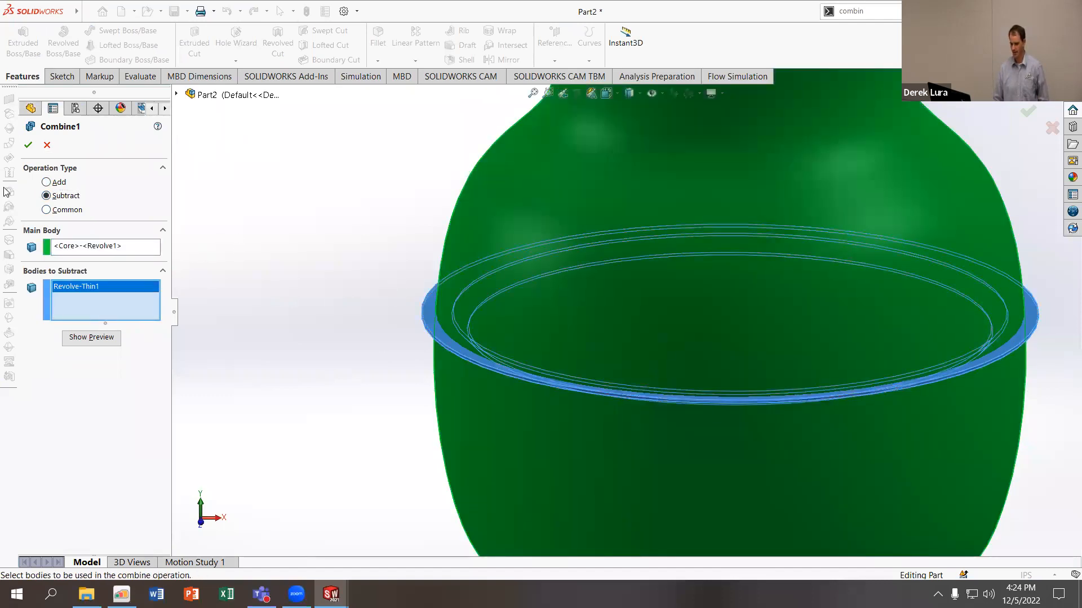
{"action": "left_click", "coordinate": [29, 146]}
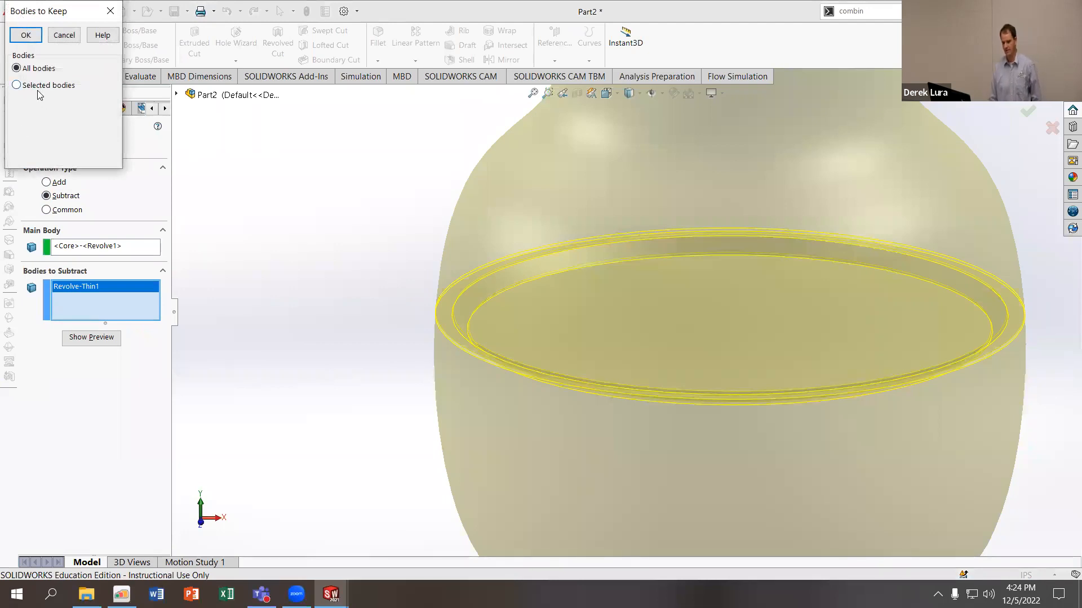
{"action": "left_click", "coordinate": [26, 35]}
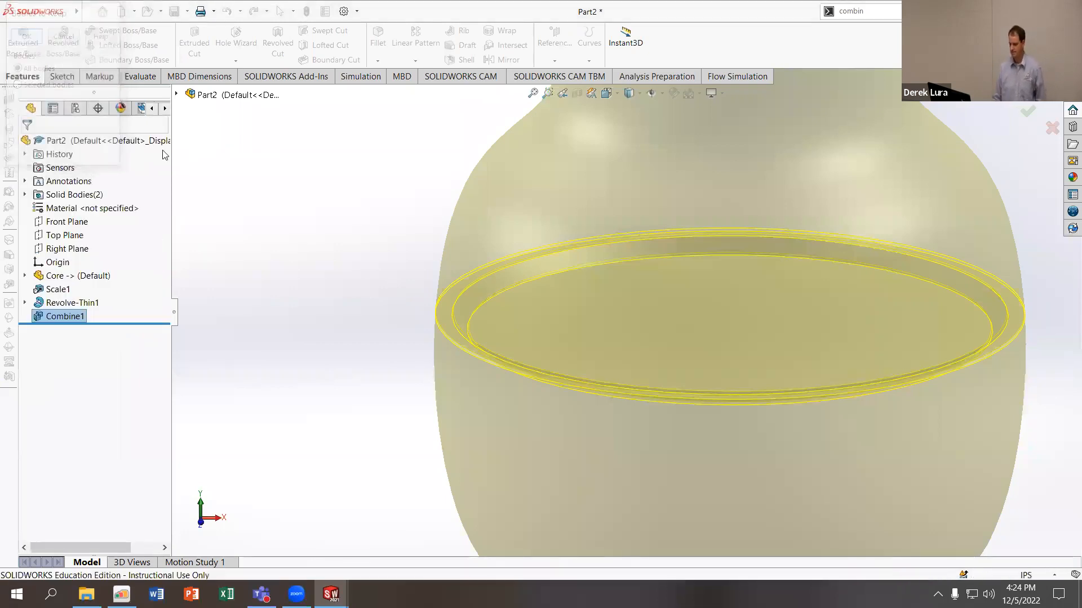
Add a new configuration named Bottom to the part
{"action": "middle_click_drag", "start_coordinate": [308, 291], "coordinate": [277, 240]}
{"action": "middle_click_drag", "start_coordinate": [487, 249], "coordinate": [416, 237]}
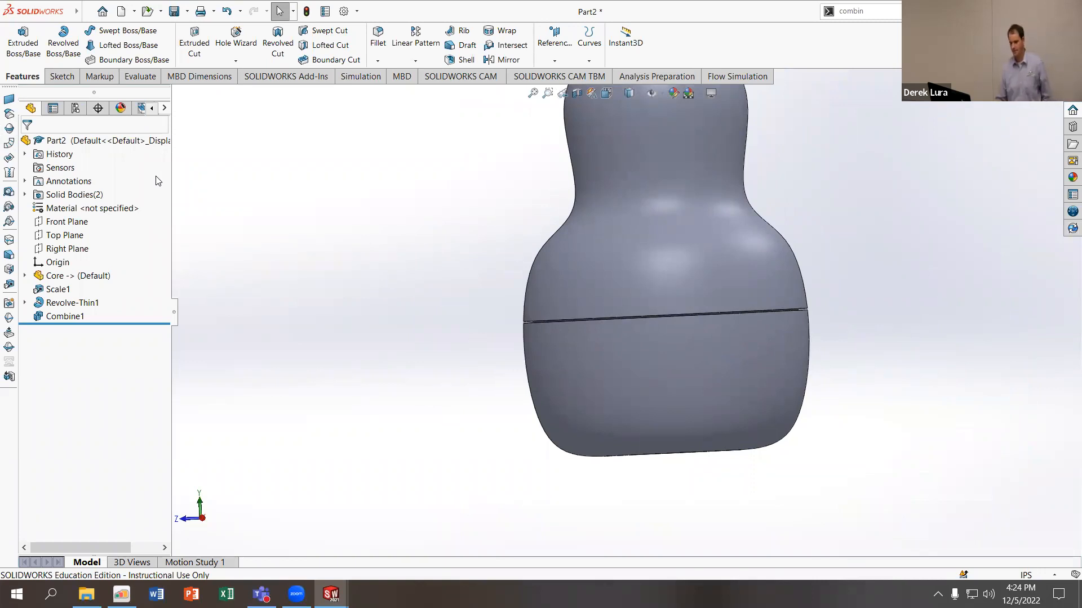
{"action": "left_click", "coordinate": [79, 110]}
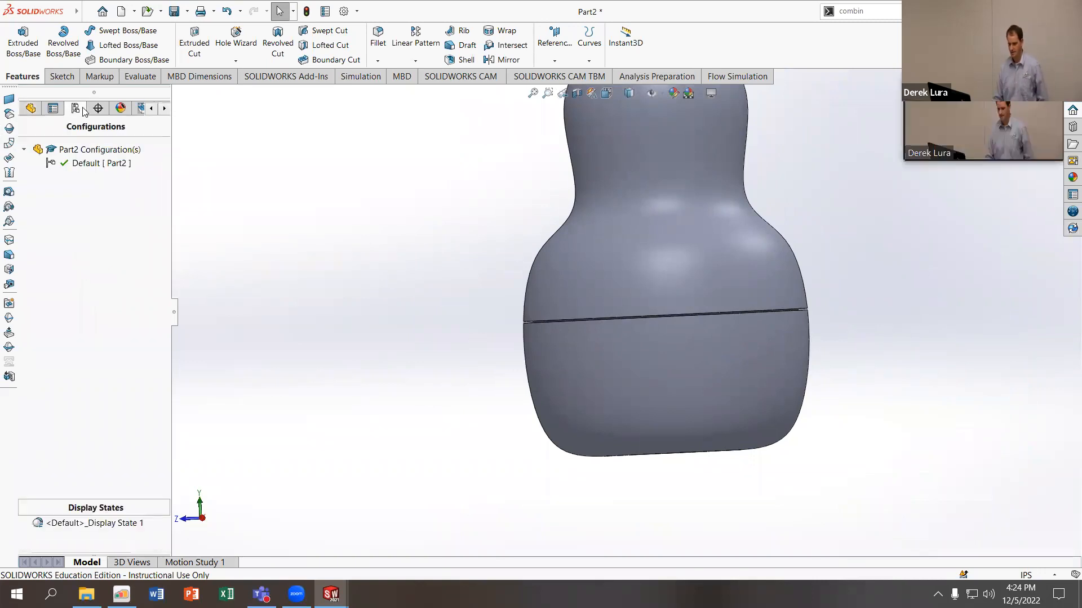
{"action": "right_click", "coordinate": [95, 163]}
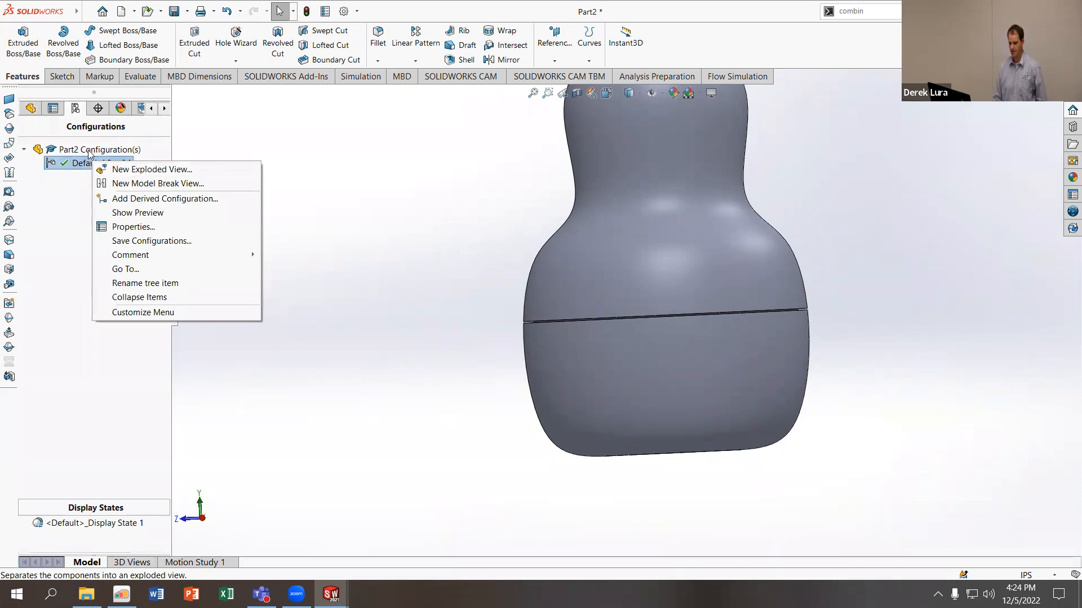
{"action": "left_click", "coordinate": [90, 150]}
{"action": "right_click", "coordinate": [90, 150]}
{"action": "left_click", "coordinate": [135, 174]}
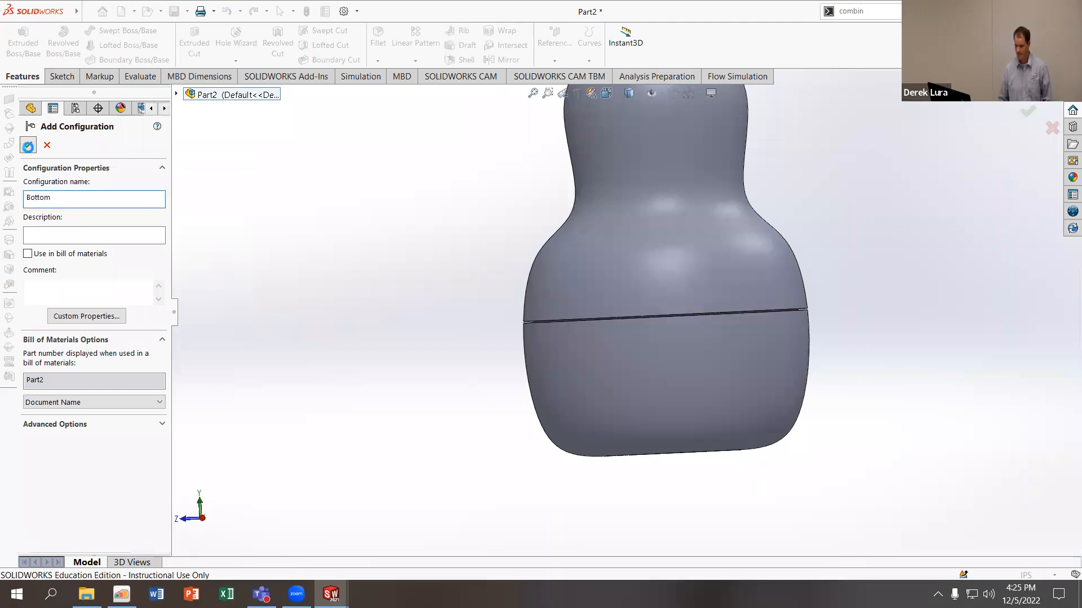
{"action": "left_click", "coordinate": [28, 145]}
Rename the Default configuration as Top
{"action": "right_click", "coordinate": [84, 175]}
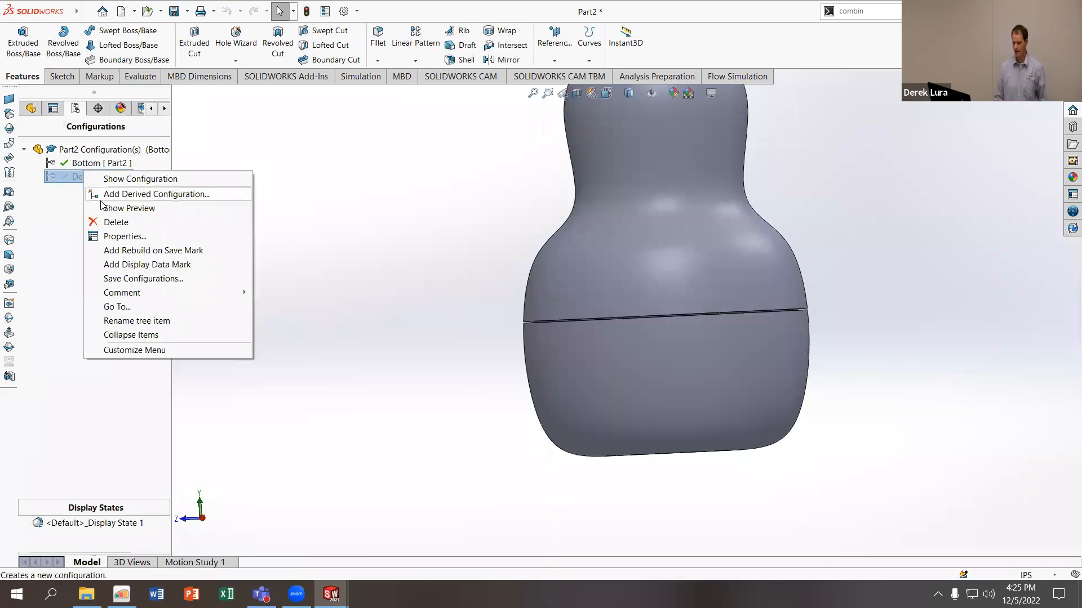
{"action": "left_click", "coordinate": [81, 175]}
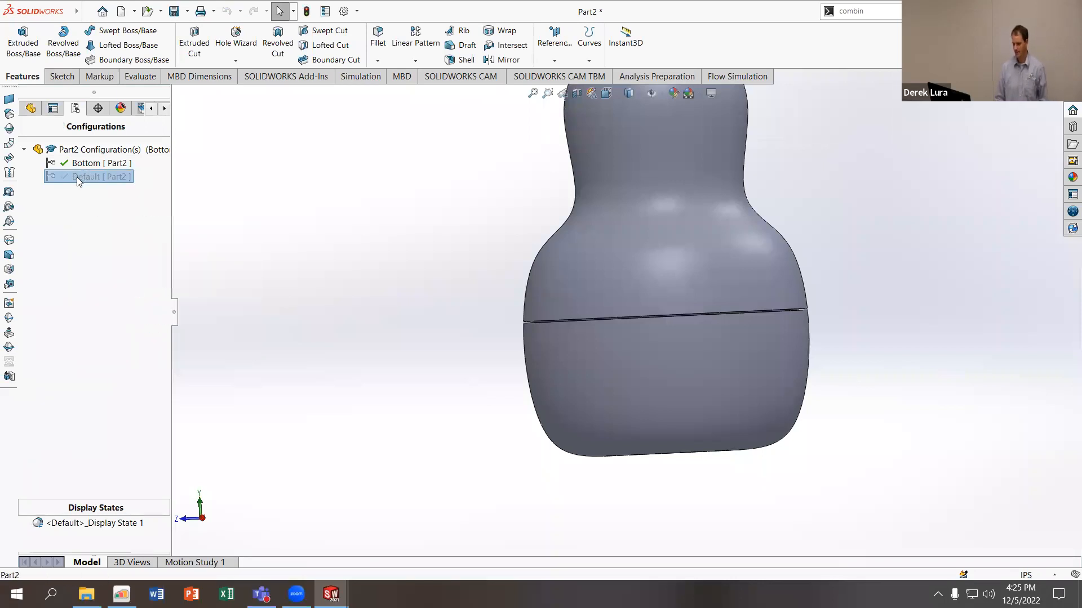
{"action": "left_click", "coordinate": [81, 176]}
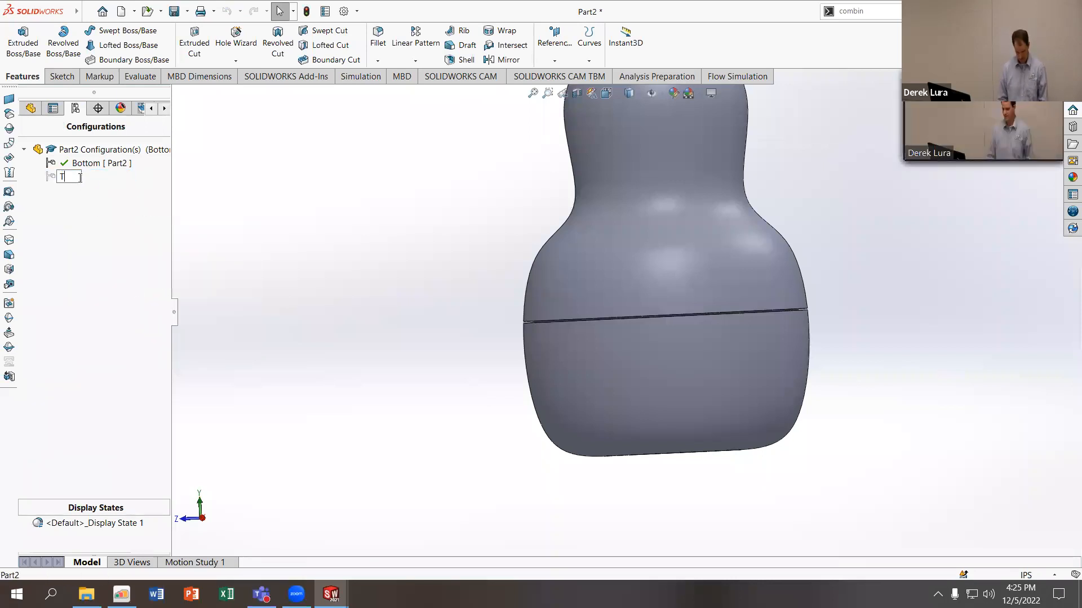
{"action": "key", "text": "Return"}
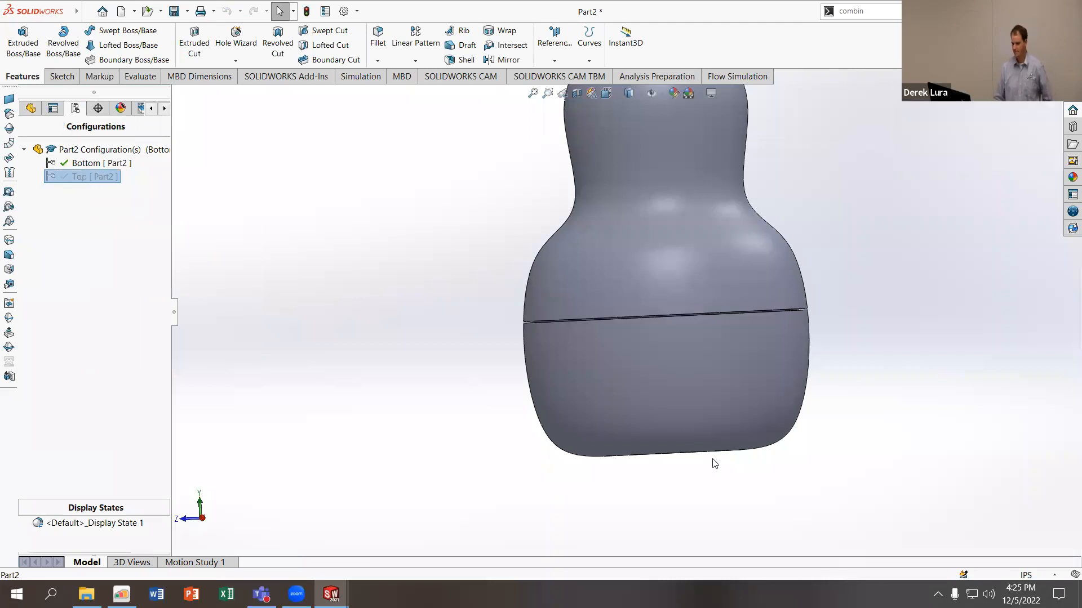
Delete the upper doll body, Combine1[1], in the Bottom configuration with Delete/Keep Body
{"action": "left_click", "coordinate": [31, 108]}
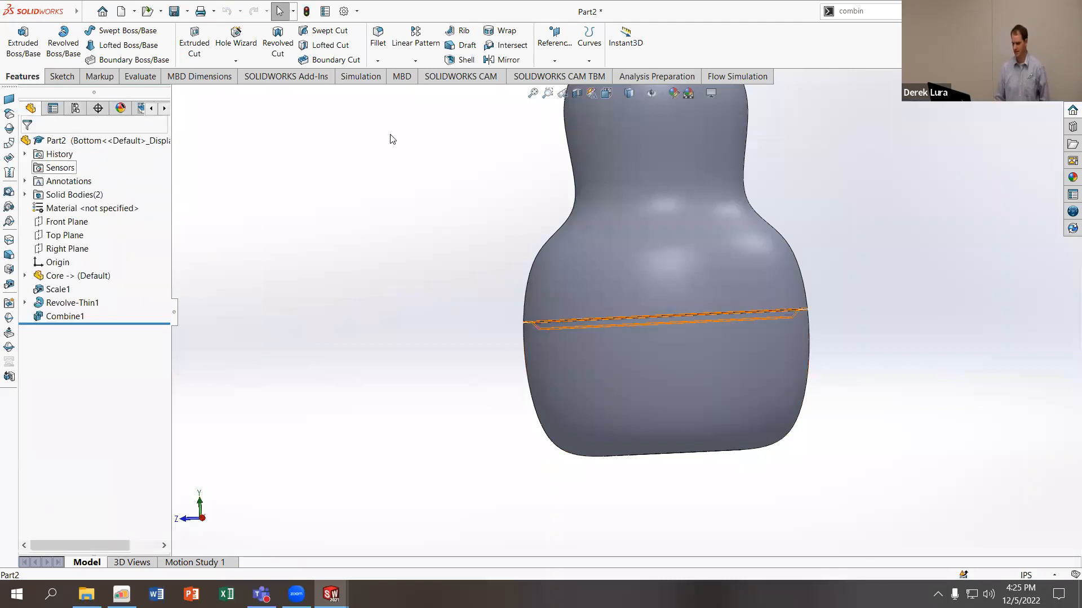
{"action": "left_click", "coordinate": [25, 194]}
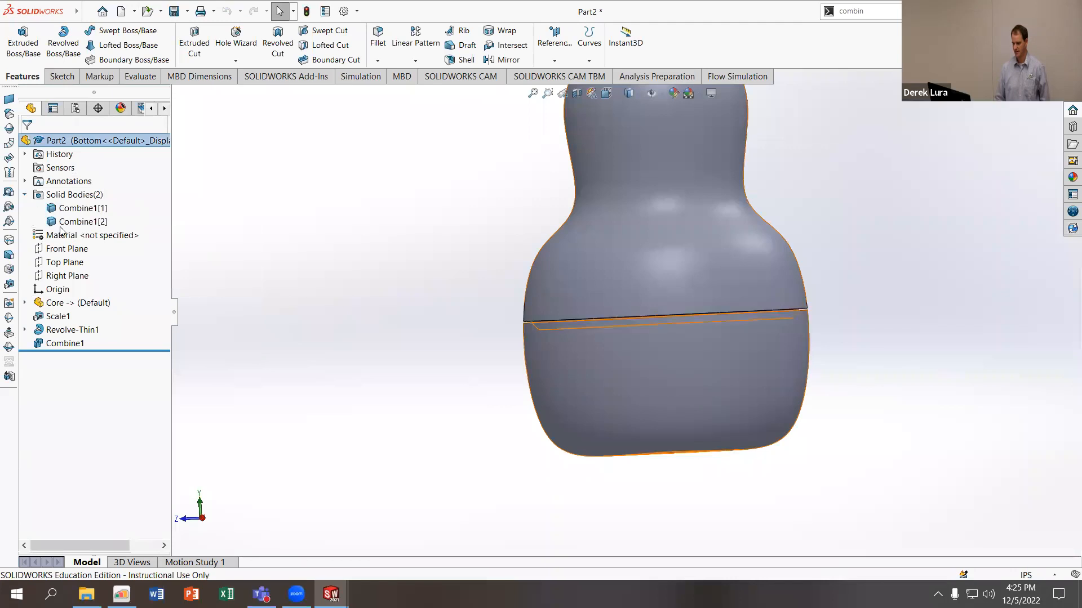
{"action": "left_click", "coordinate": [68, 221]}
{"action": "left_click", "coordinate": [66, 208]}
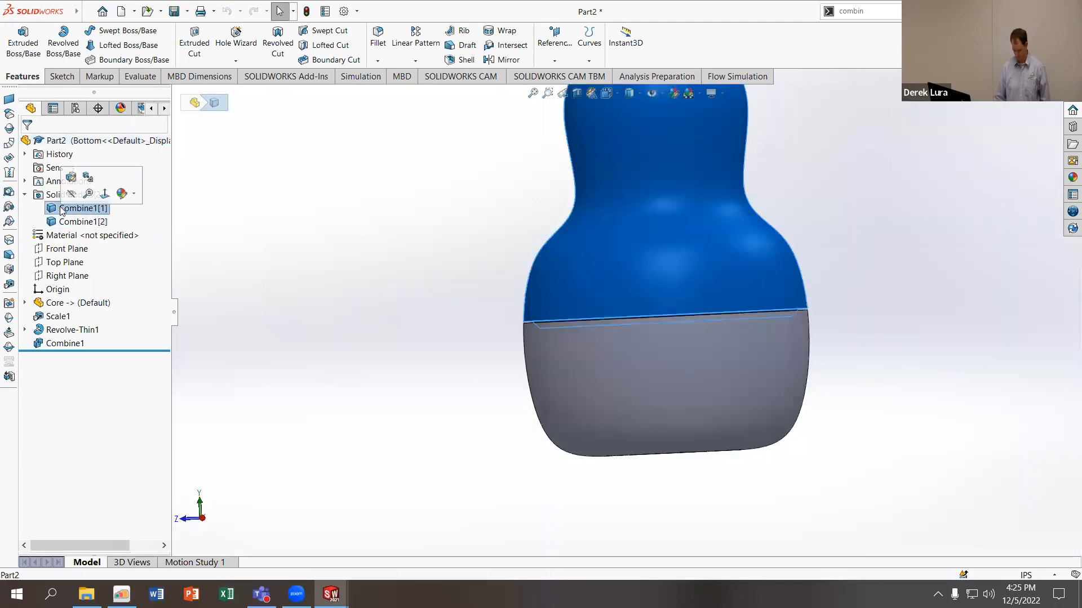
{"action": "key", "text": "Delete"}
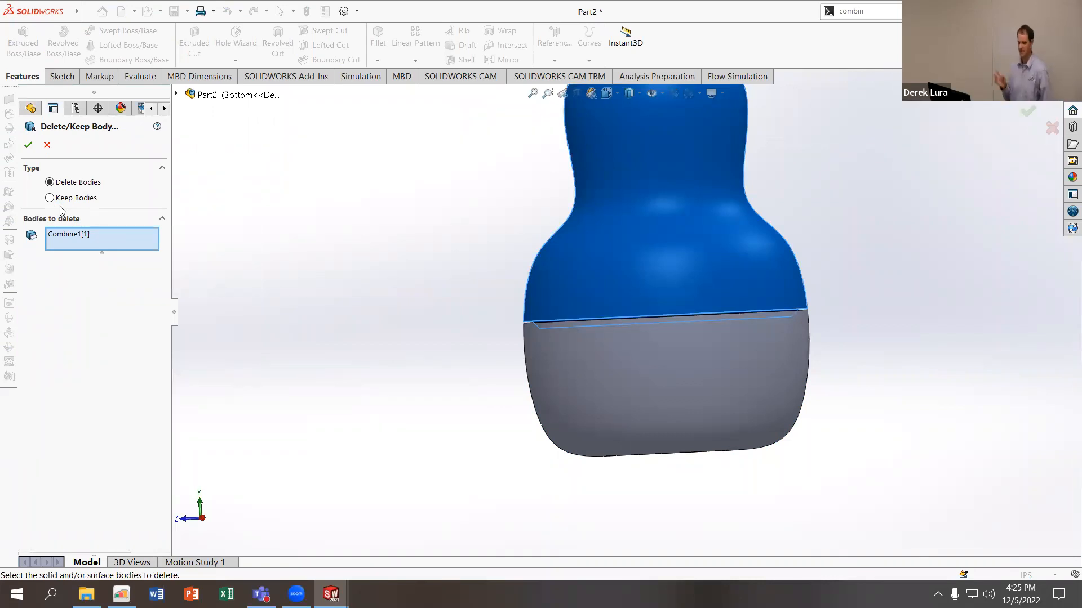
{"action": "left_click", "coordinate": [28, 145]}
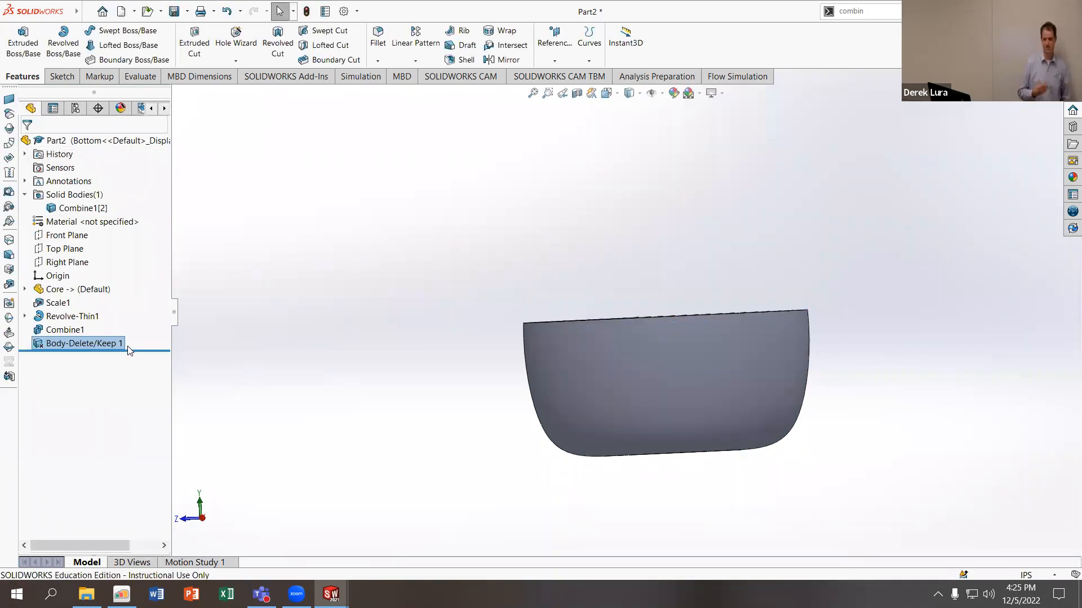
Shell the bottom half with a 0.10 in wall, removing the flat circular face inside its stepped rim
{"action": "middle_click_drag", "start_coordinate": [776, 187], "coordinate": [713, 329]}
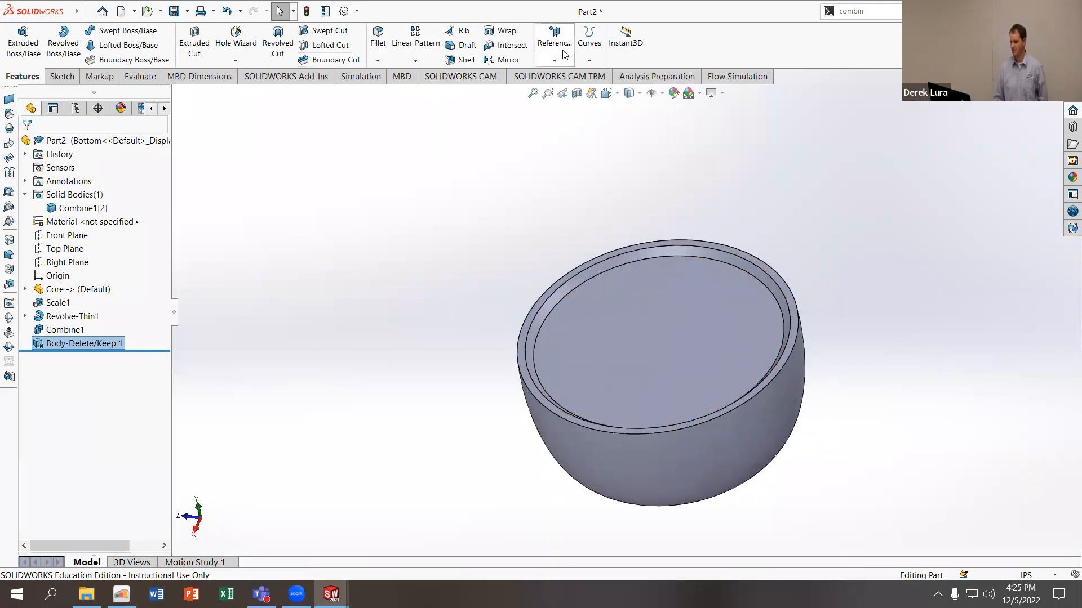
{"action": "left_click", "coordinate": [447, 60]}
{"action": "left_click", "coordinate": [639, 359]}
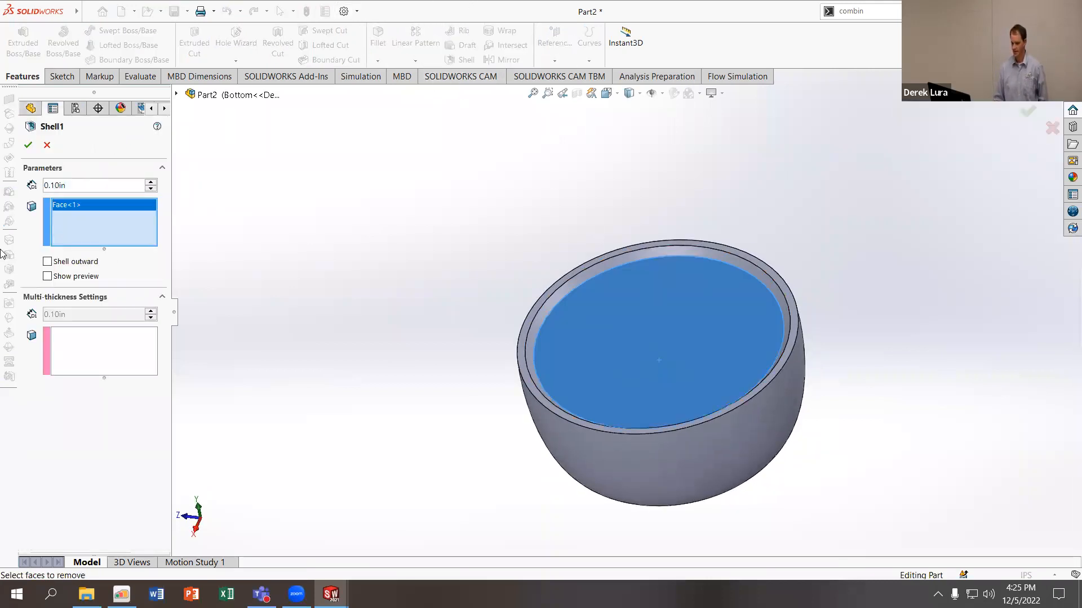
{"action": "left_click", "coordinate": [48, 278]}
{"action": "middle_click_drag", "start_coordinate": [329, 268], "coordinate": [259, 217]}
{"action": "key", "text": "f"}
{"action": "left_click", "coordinate": [27, 150]}
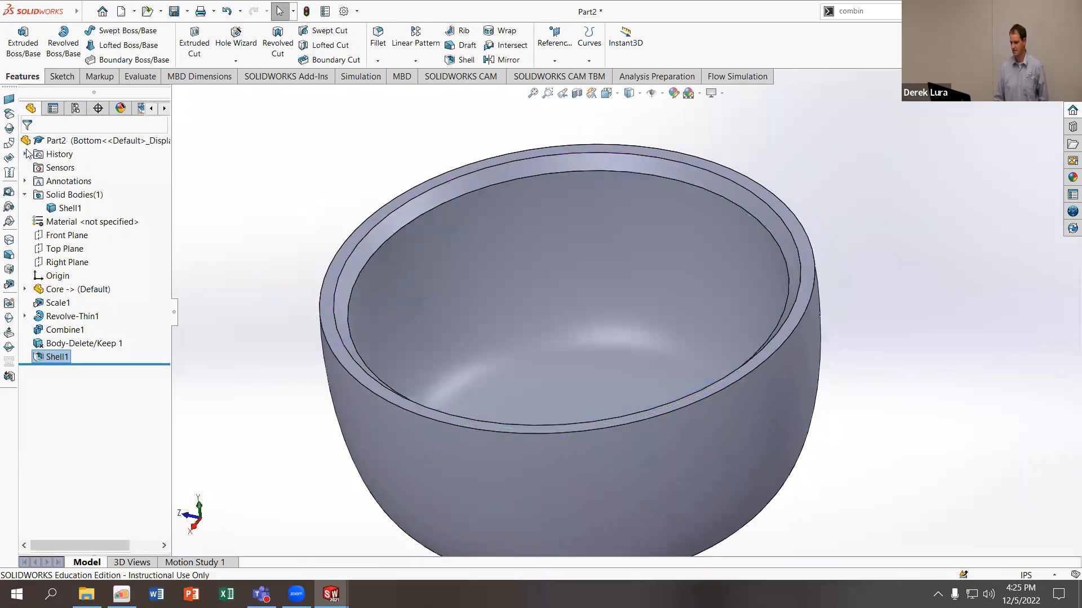
{"action": "middle_click_drag", "start_coordinate": [546, 299], "coordinate": [352, 259]}
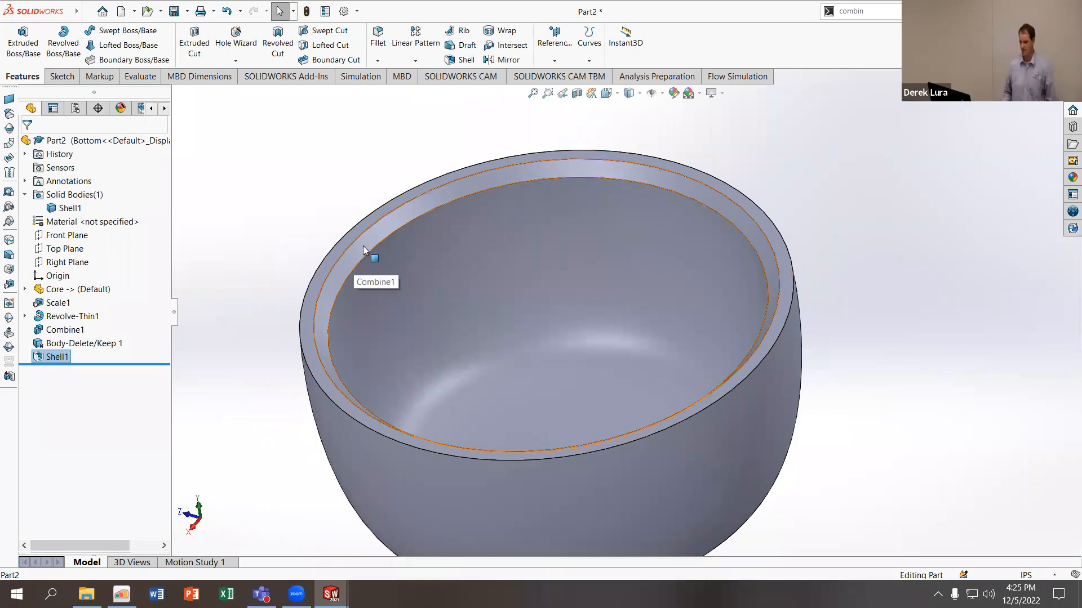
Save the part as Outer1 in the NestingDoll folder
{"action": "mouse_move", "coordinate": [3, 5]}
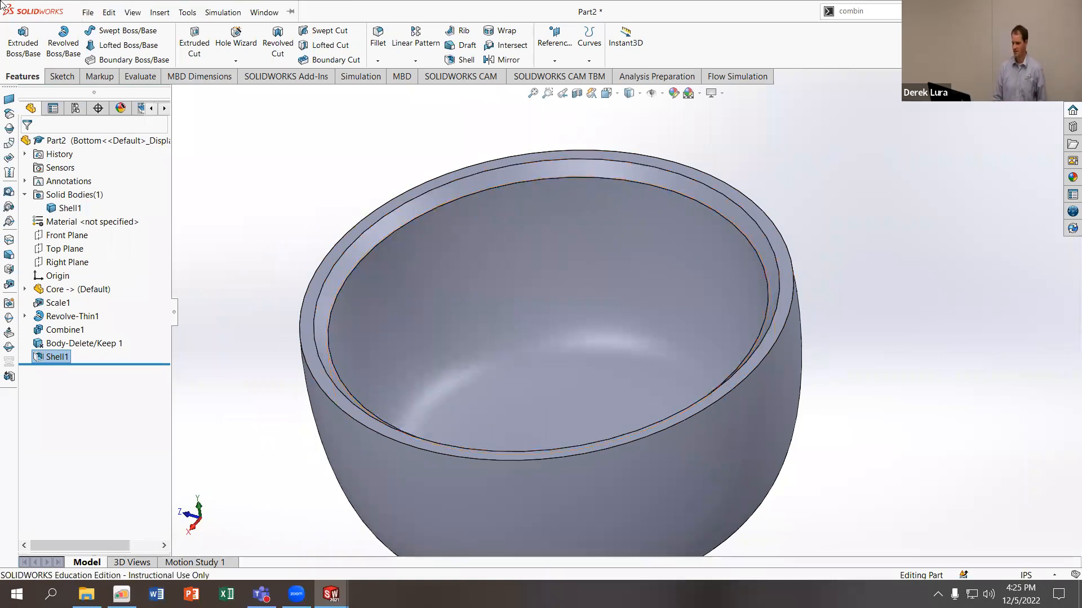
{"action": "left_click", "coordinate": [85, 13]}
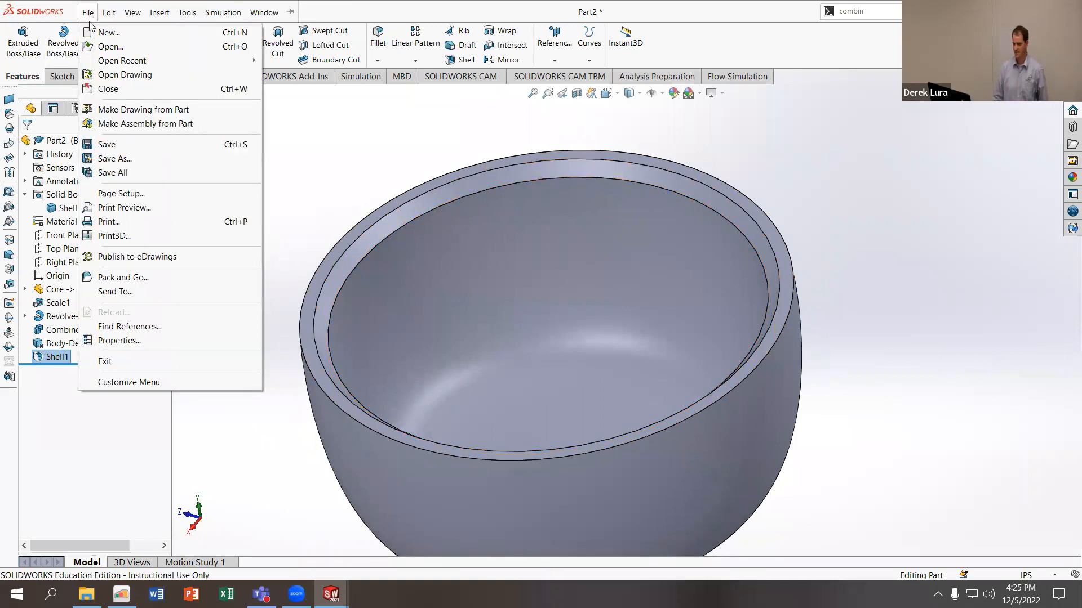
{"action": "left_click", "coordinate": [130, 158]}
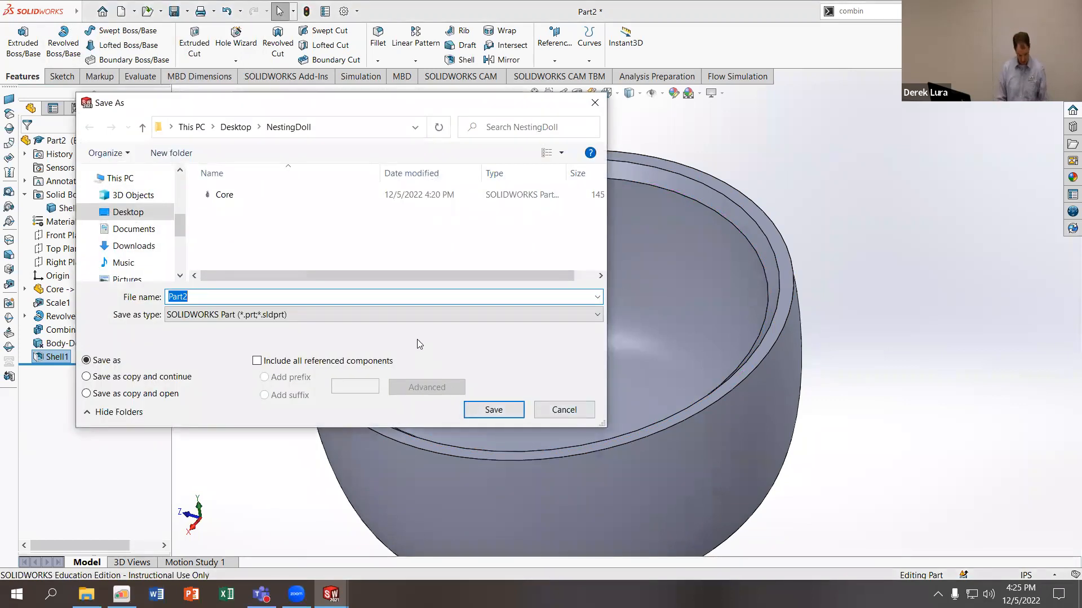
{"action": "type", "text": "Lout"}
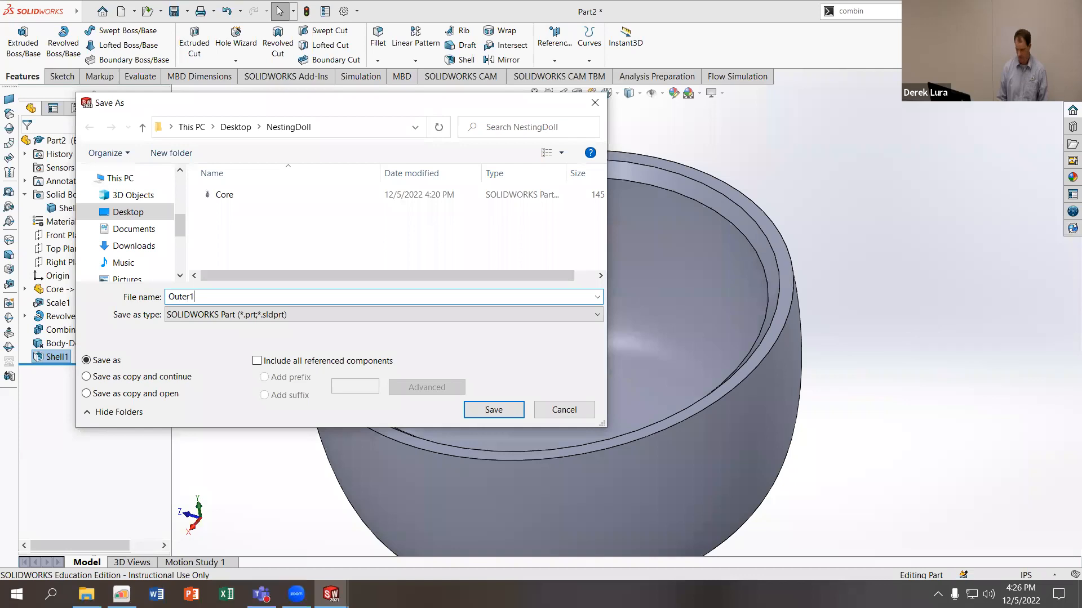
{"action": "key", "text": "Return"}
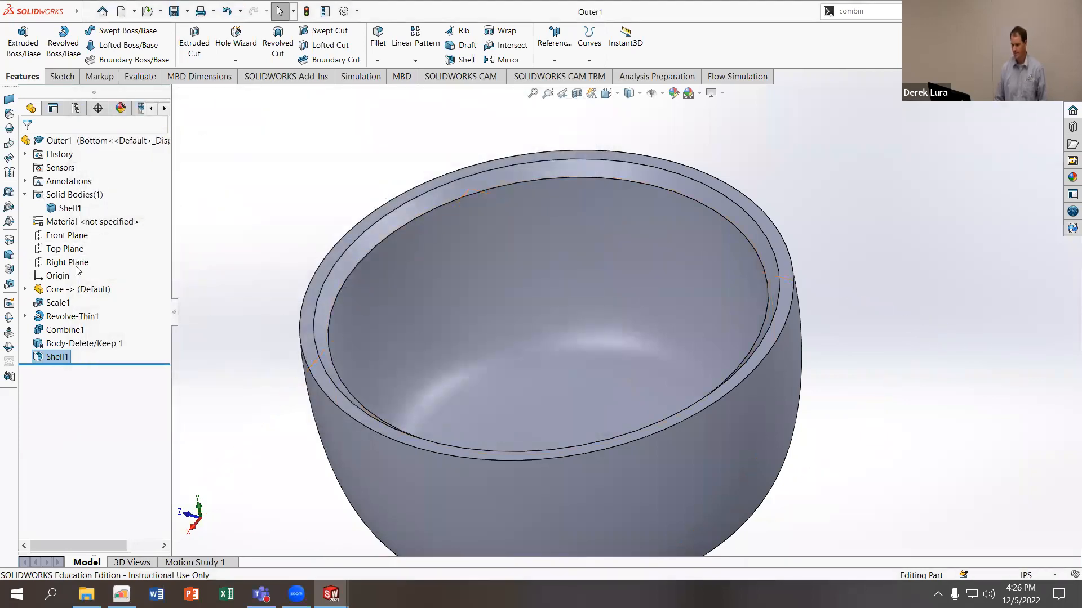
Activate the Top configuration of the part and return to its feature tree
{"action": "left_click", "coordinate": [75, 107]}
{"action": "left_click", "coordinate": [100, 177]}
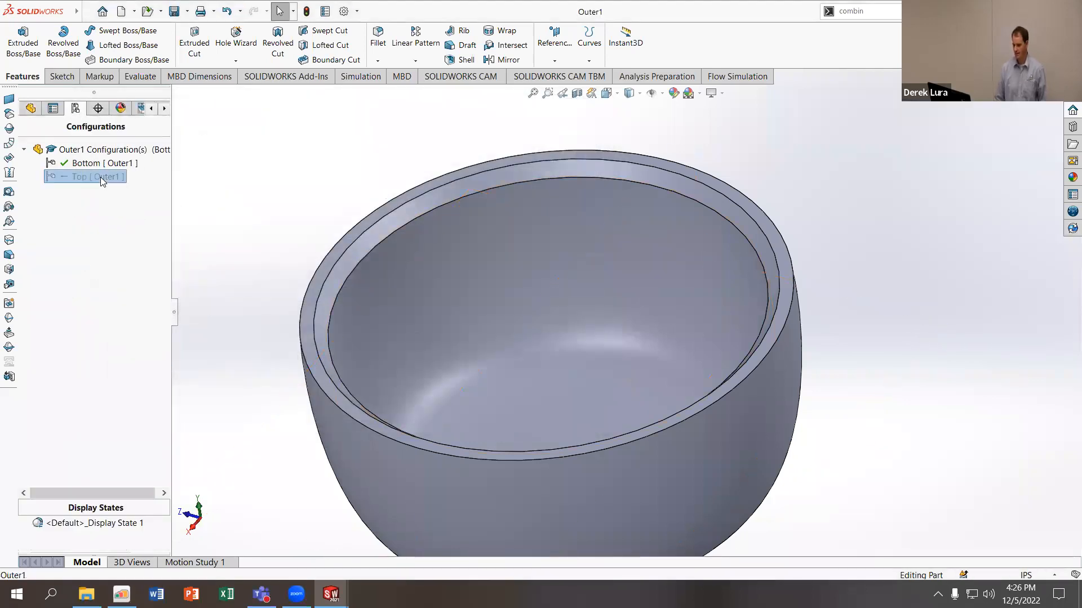
{"action": "double_click", "coordinate": [82, 177]}
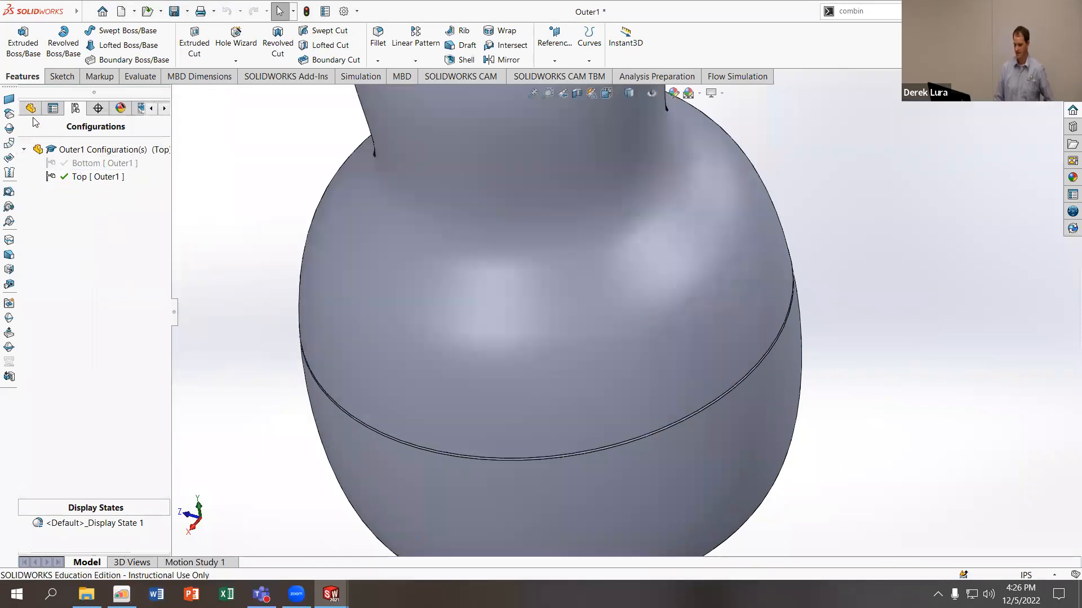
{"action": "left_click", "coordinate": [31, 108]}
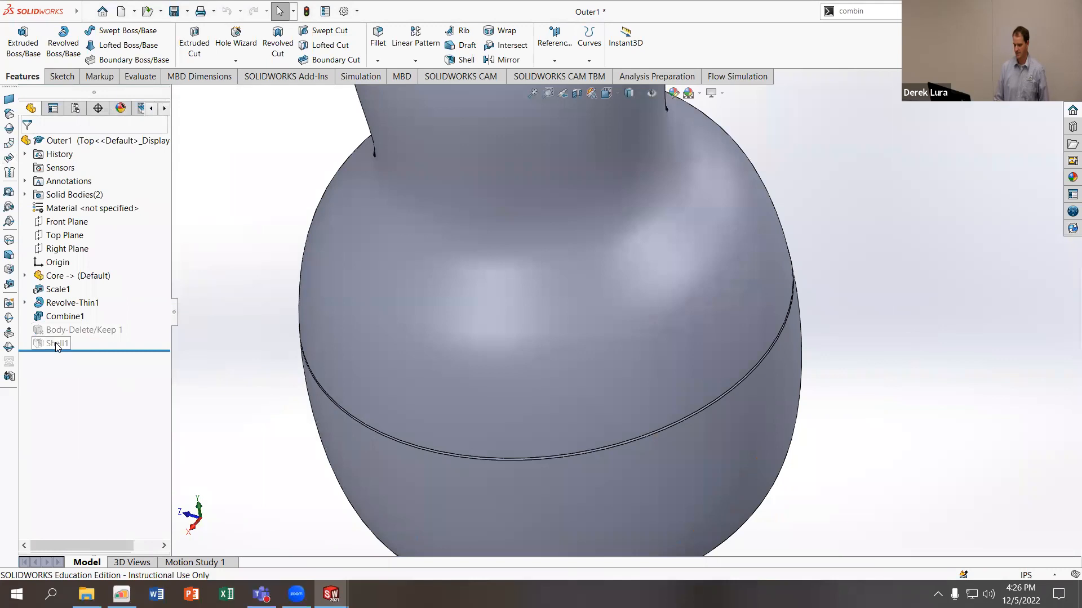
Delete the lower doll body, Combine1[2], in the Top configuration with Delete/Keep Body
{"action": "left_click", "coordinate": [371, 347]}
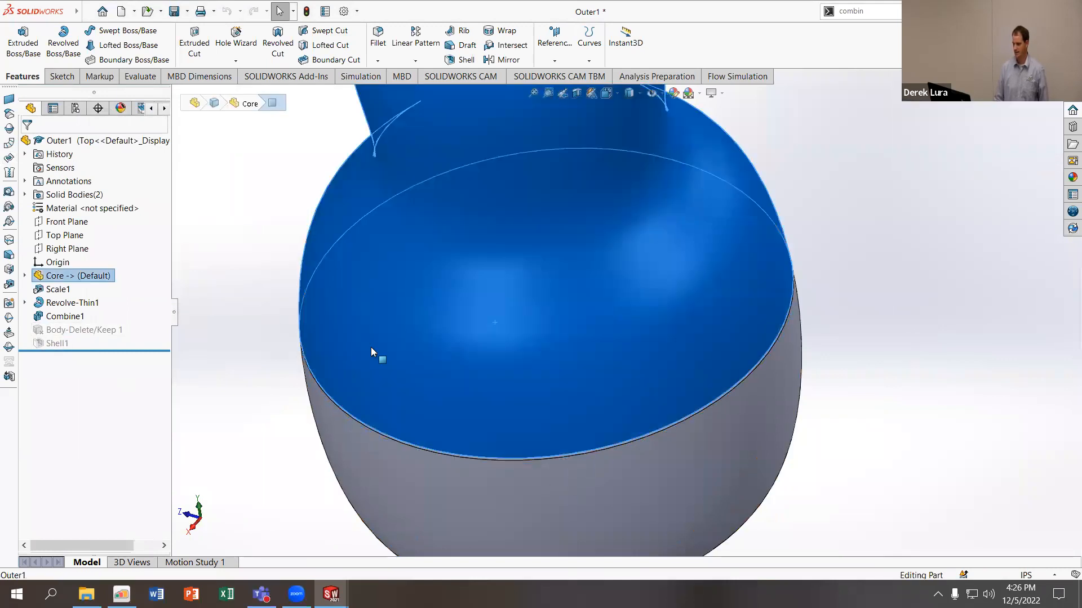
{"action": "middle_click_drag", "start_coordinate": [371, 347], "coordinate": [364, 256]}
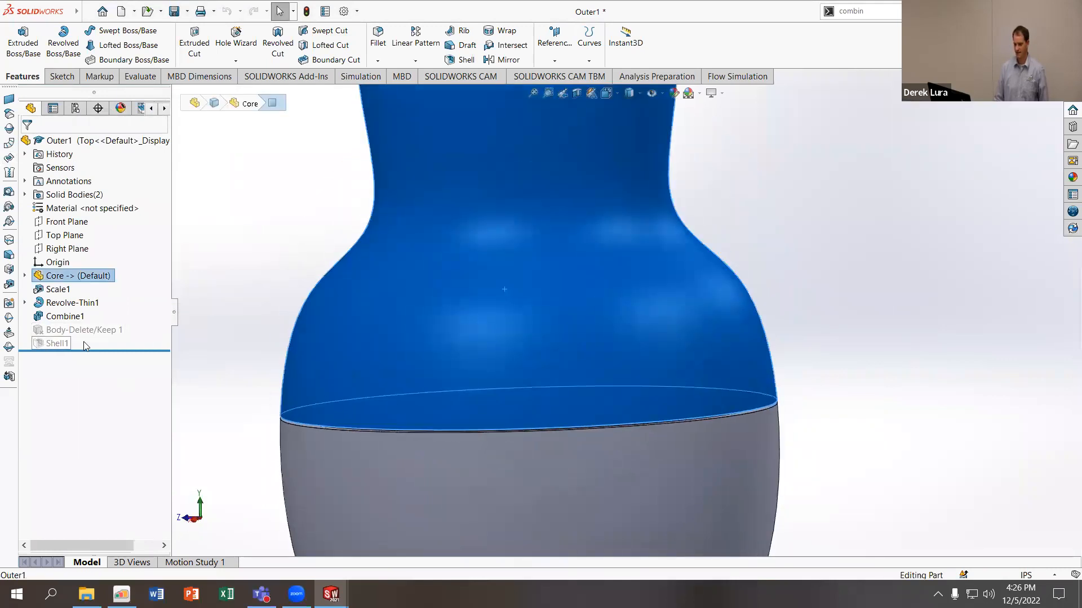
{"action": "left_click", "coordinate": [467, 506]}
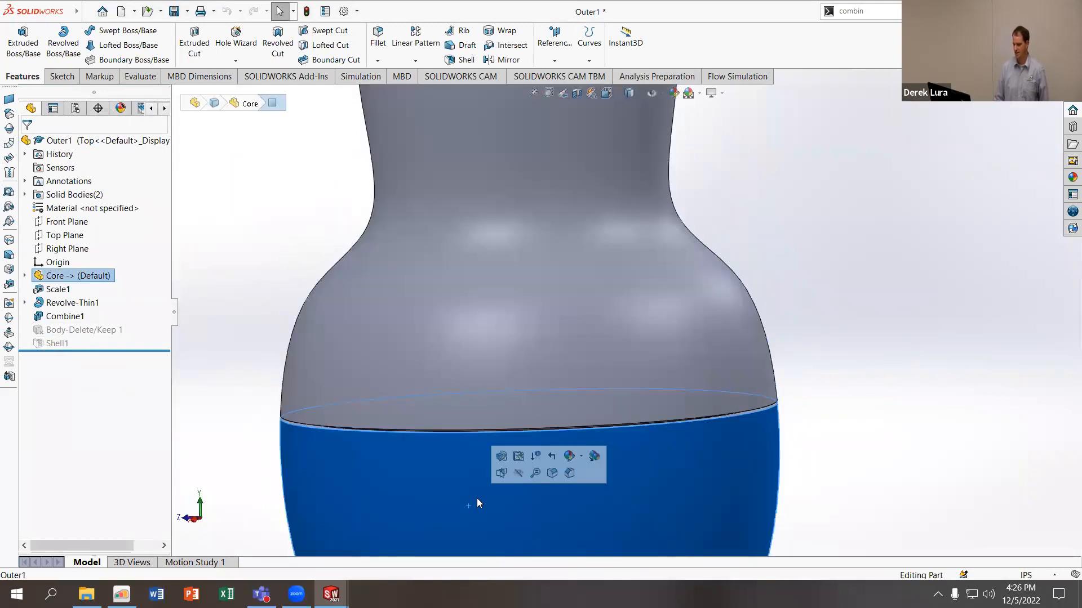
{"action": "left_click", "coordinate": [24, 195]}
{"action": "left_click", "coordinate": [88, 223]}
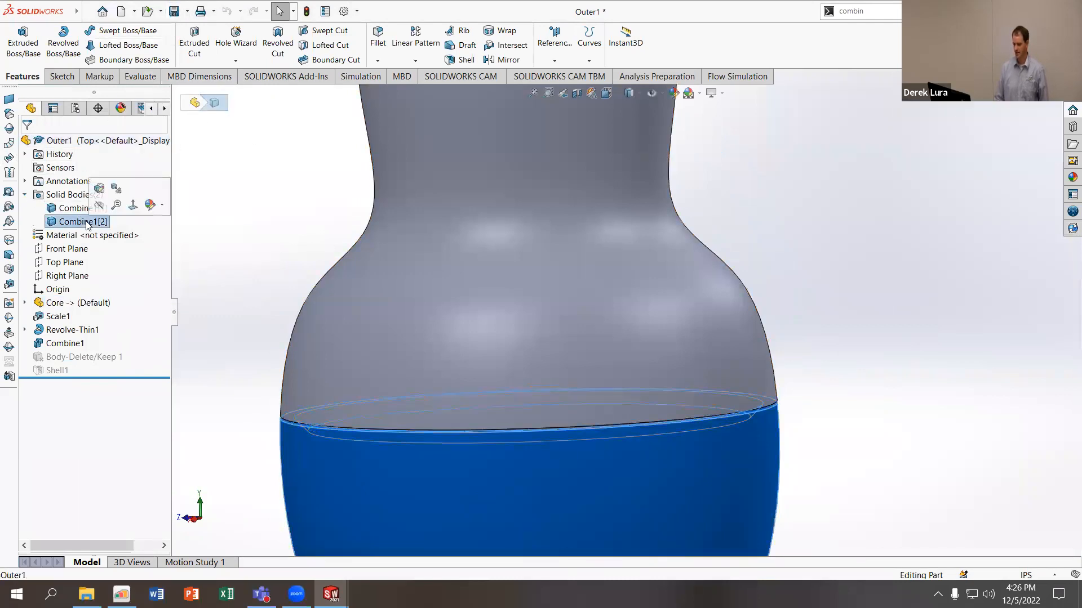
{"action": "key", "text": "Delete"}
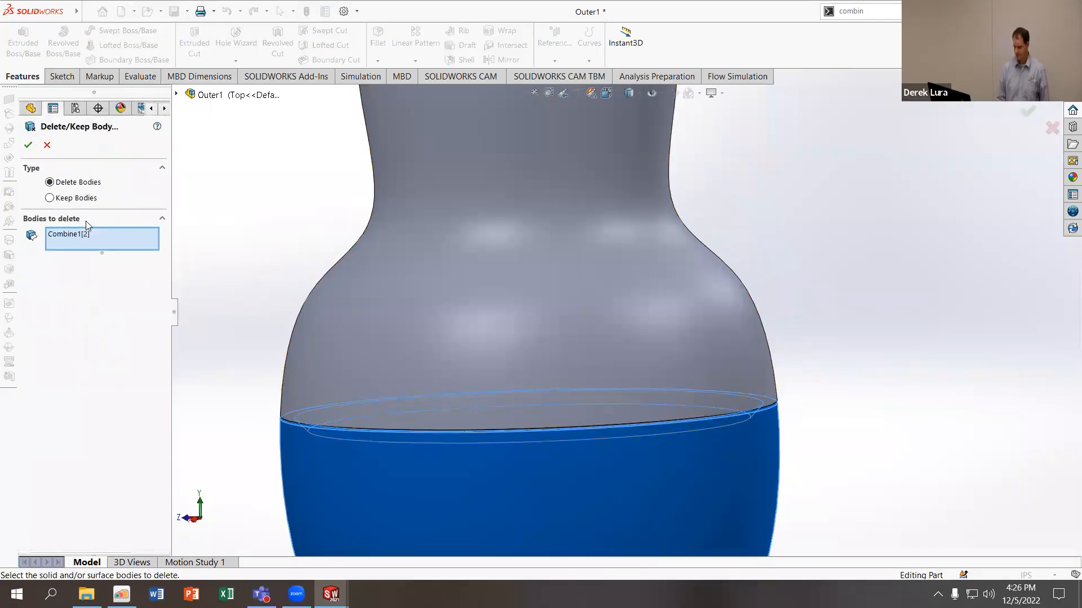
{"action": "left_click", "coordinate": [28, 146]}
Shell the top half with a 0.10 in wall, removing the flat circular face on its underside, and inspect the stepped lip
{"action": "middle_click_drag", "start_coordinate": [269, 409], "coordinate": [259, 183]}
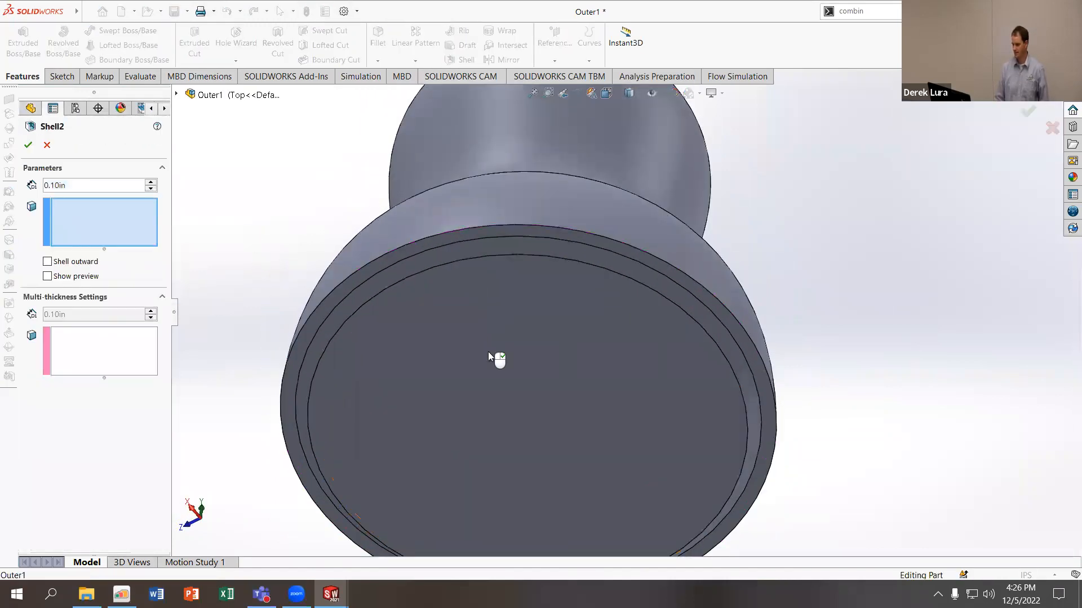
{"action": "left_click", "coordinate": [488, 352]}
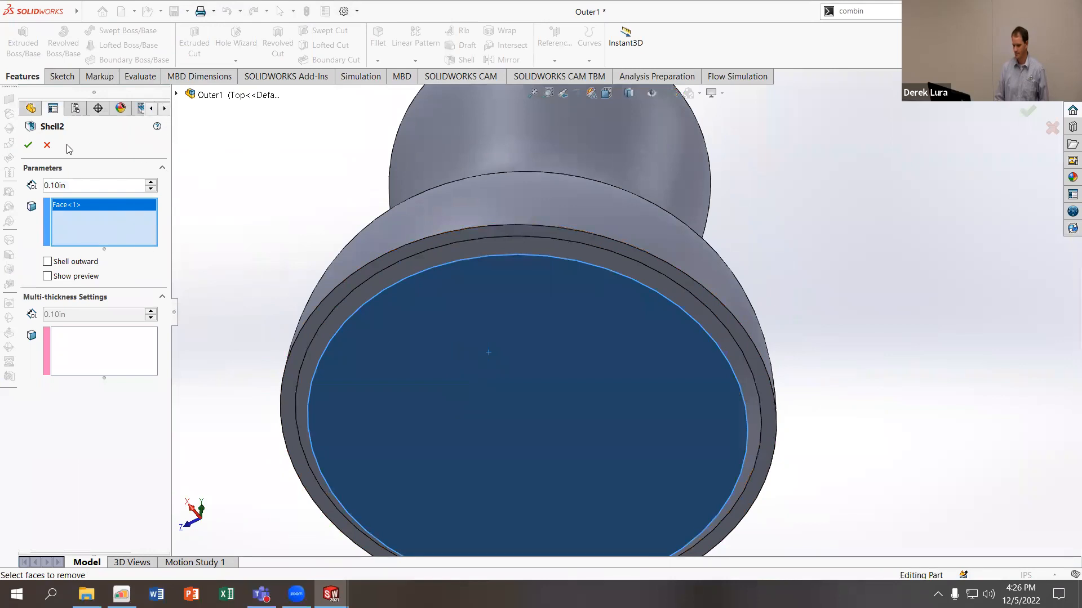
{"action": "left_click", "coordinate": [29, 145]}
{"action": "middle_click_drag", "start_coordinate": [407, 317], "coordinate": [249, 302]}
{"action": "scroll", "coordinate": [338, 282], "scroll_direction": "down", "scroll_amount": 3}
{"action": "left_click", "coordinate": [372, 280]}
{"action": "middle_click_drag", "start_coordinate": [360, 257], "coordinate": [361, 317]}
{"action": "left_click", "coordinate": [361, 216]}
{"action": "left_click", "coordinate": [373, 170]}
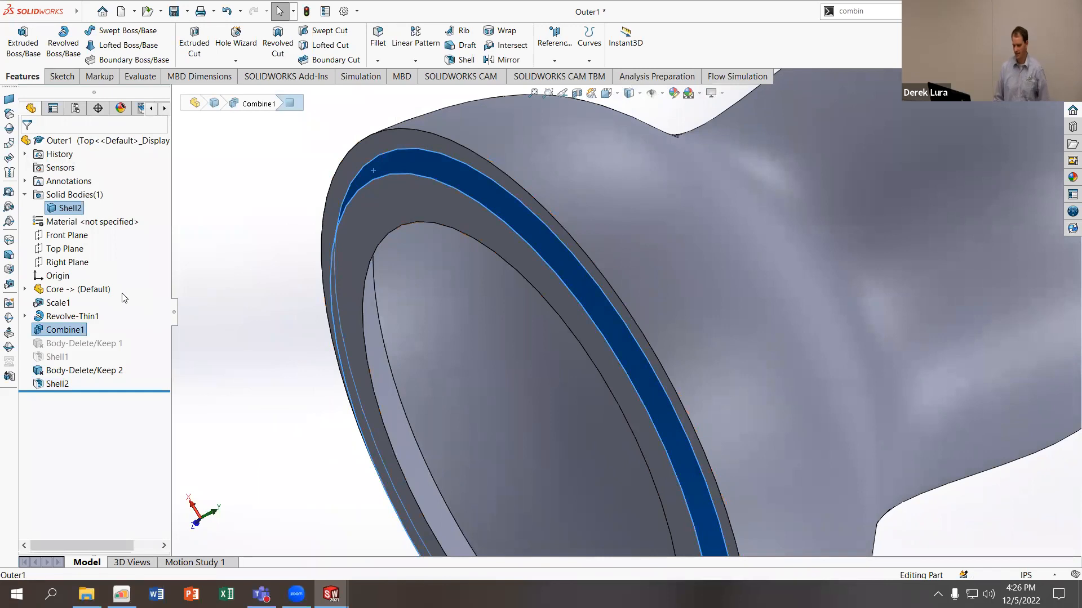
Edit the top half's shell to give the sloped lip face its own wall thickness of 0.01 in, with the preview shown
{"action": "left_click", "coordinate": [56, 382]}
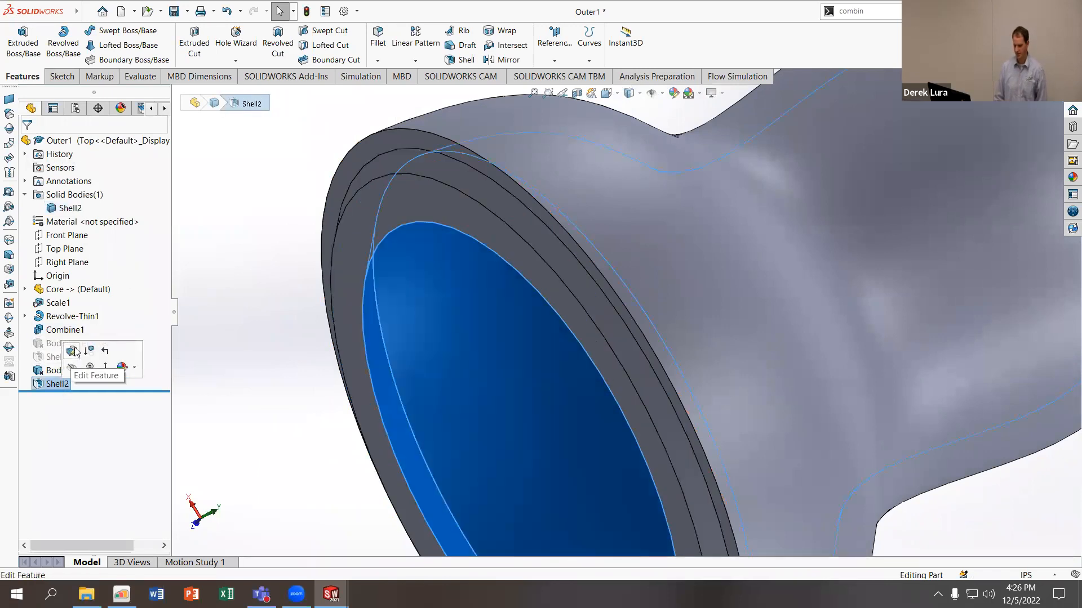
{"action": "left_click", "coordinate": [75, 362]}
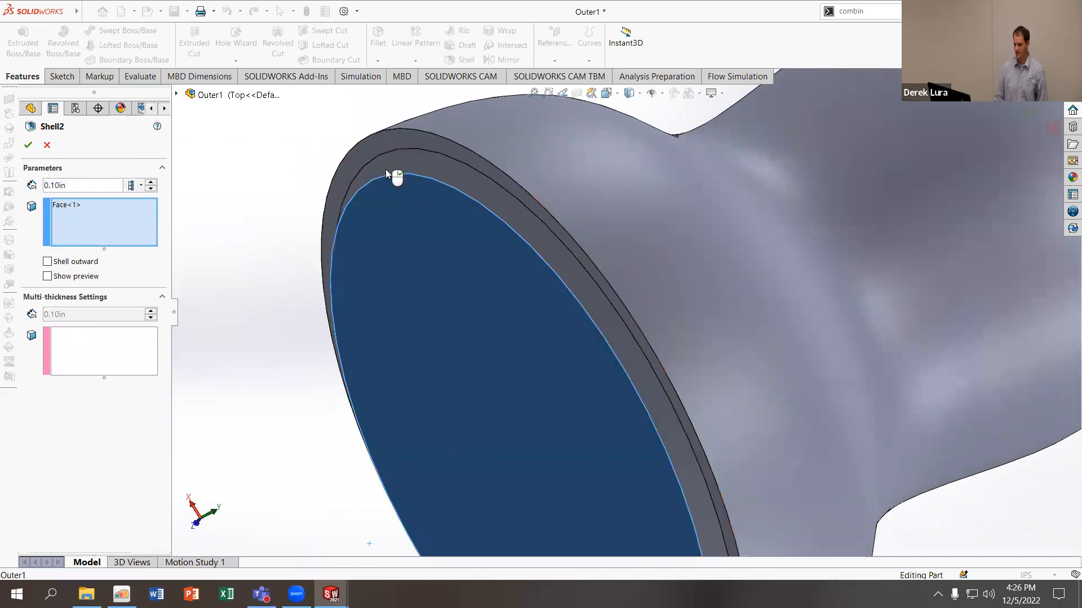
{"action": "left_click", "coordinate": [385, 169]}
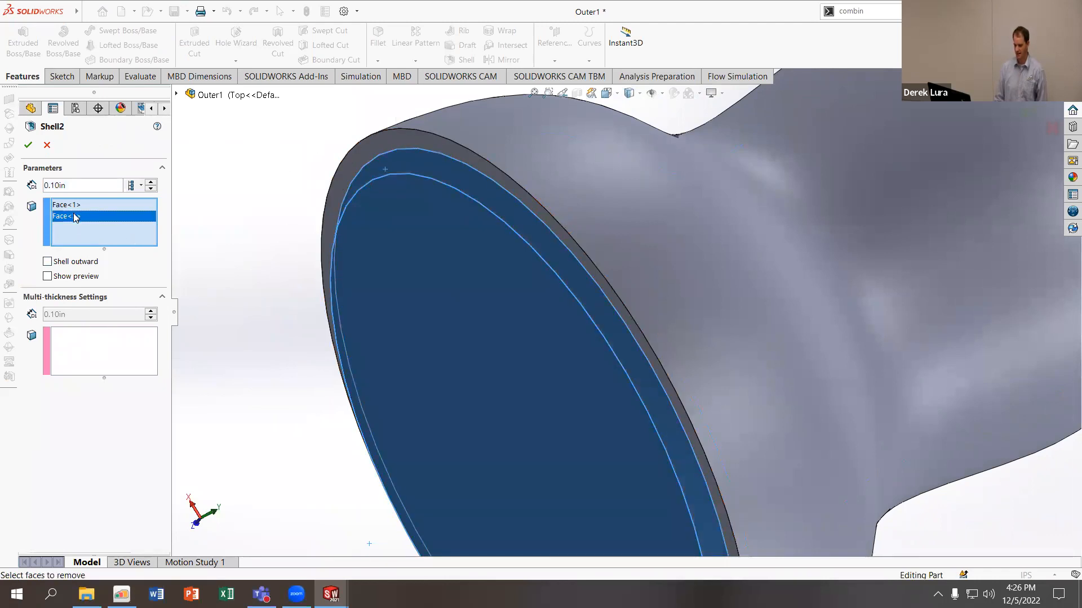
{"action": "key", "text": "Delete"}
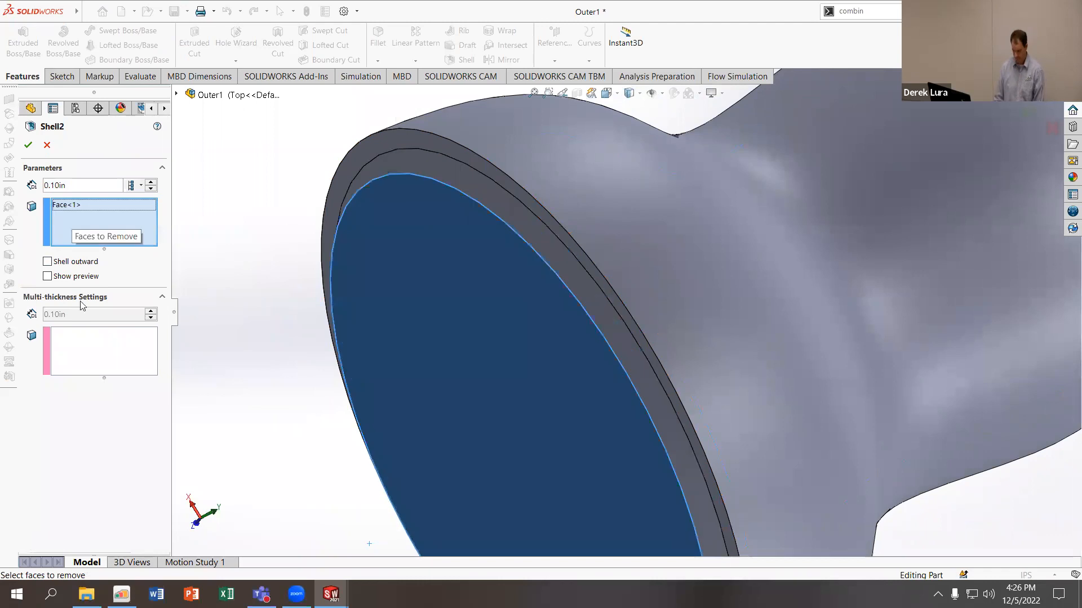
{"action": "left_click", "coordinate": [87, 355]}
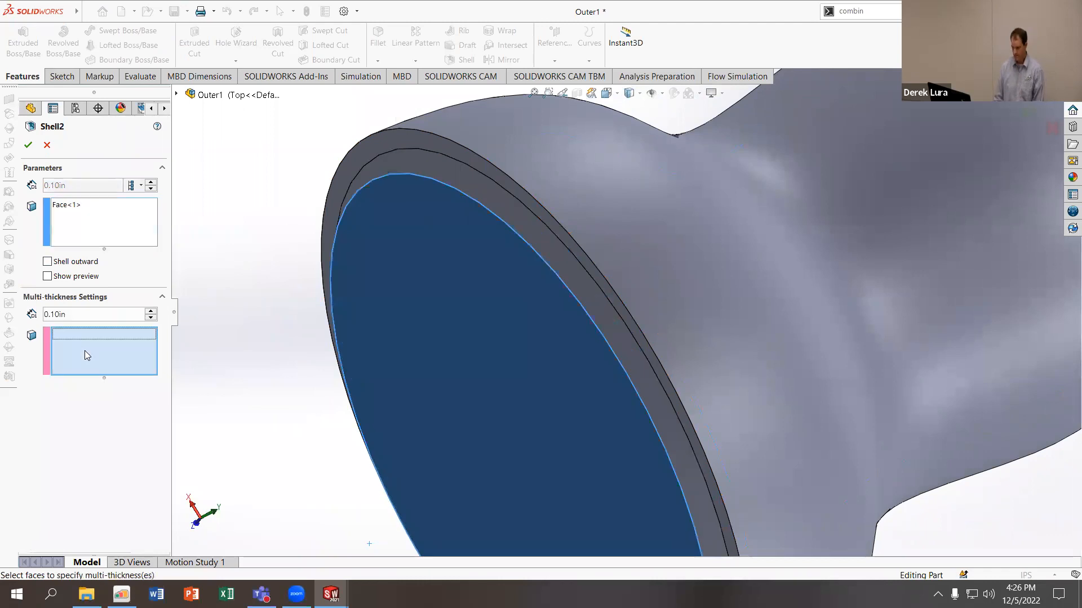
{"action": "left_click", "coordinate": [382, 169]}
{"action": "left_click_drag", "start_coordinate": [79, 314], "coordinate": [48, 315]}
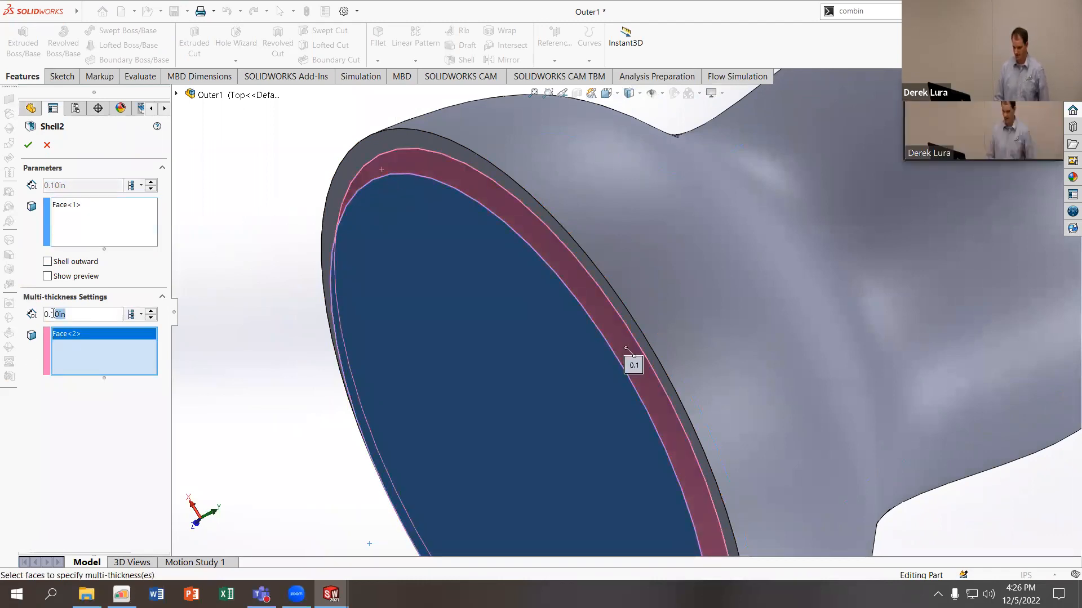
{"action": "type", "text": "01"}
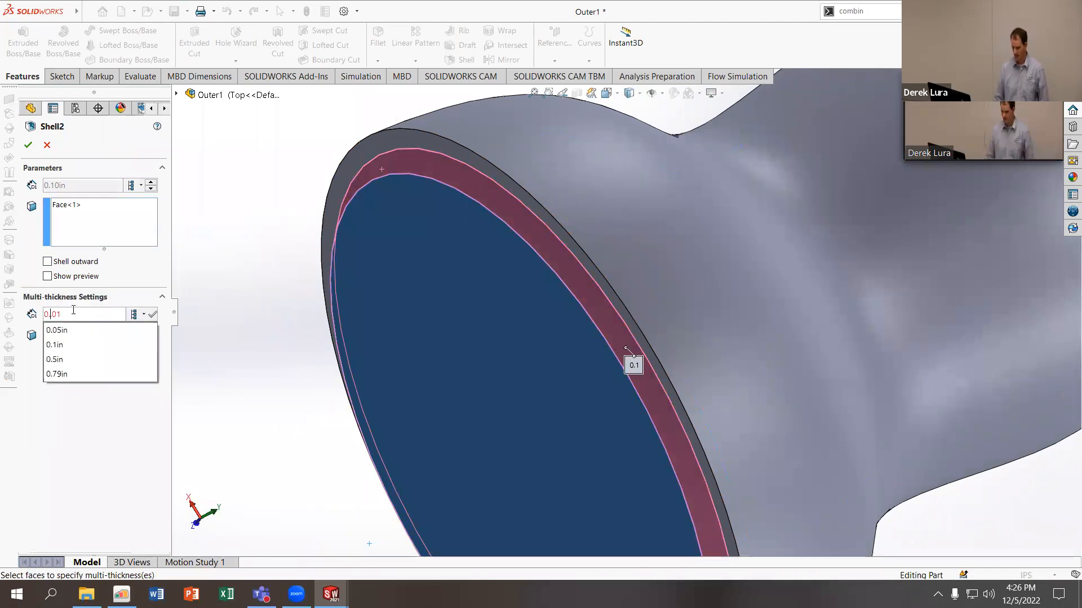
{"action": "key", "text": "Return"}
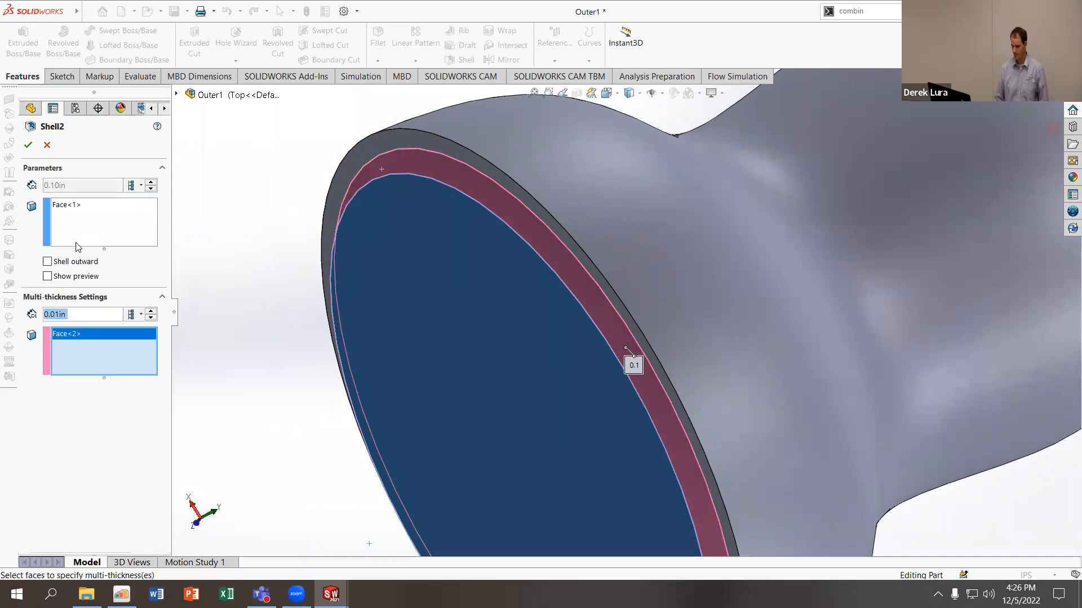
{"action": "left_click", "coordinate": [60, 274]}
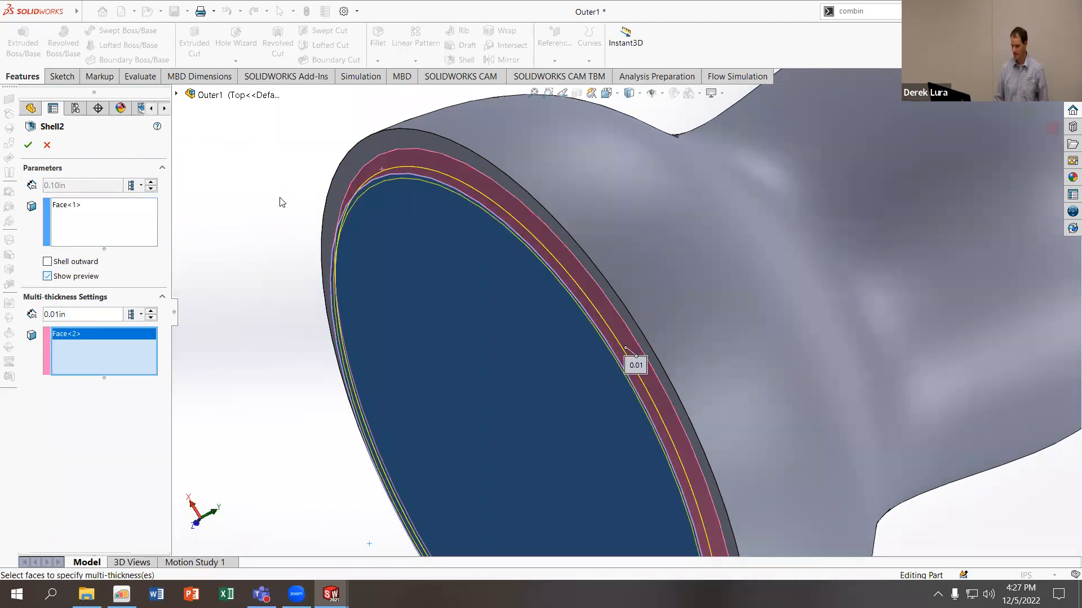
{"action": "left_click", "coordinate": [29, 145]}
Fillet the circular edge at the tip of the top half's lip with a 0.01 in radius
{"action": "scroll", "coordinate": [395, 175], "scroll_direction": "down", "scroll_amount": 4}
{"action": "middle_click_drag", "start_coordinate": [430, 142], "coordinate": [495, 277]}
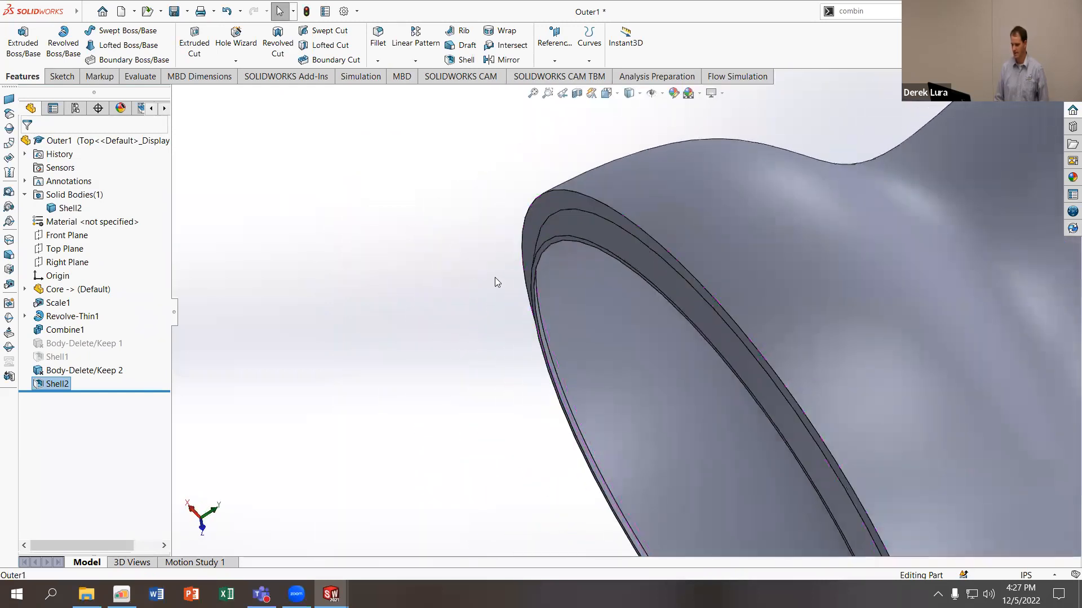
{"action": "left_click", "coordinate": [382, 35]}
{"action": "left_click", "coordinate": [557, 245]}
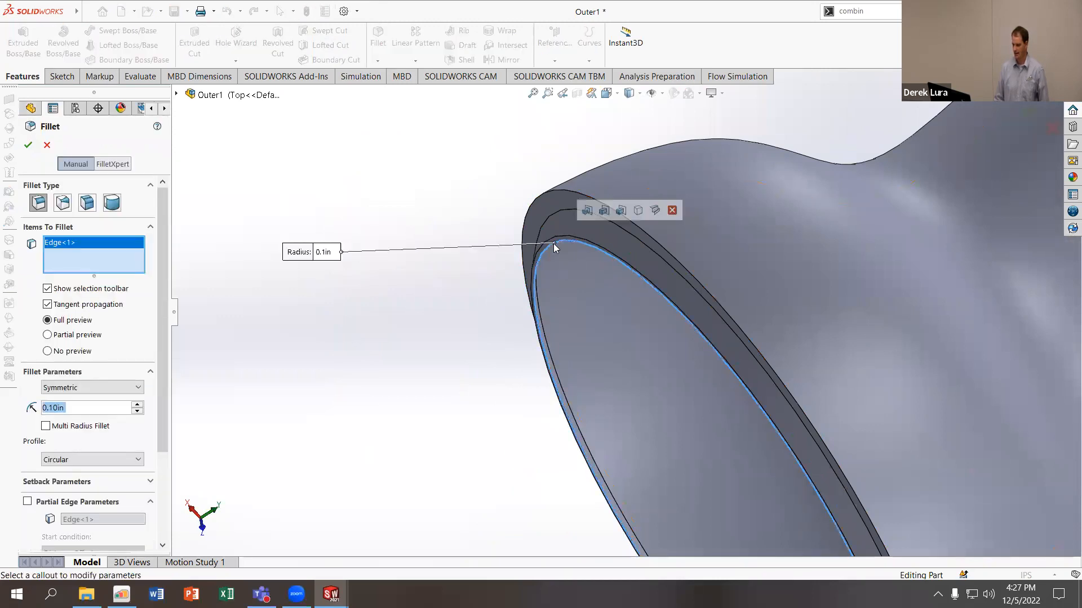
{"action": "type", "text": "0.05"}
{"action": "key", "text": "Return"}
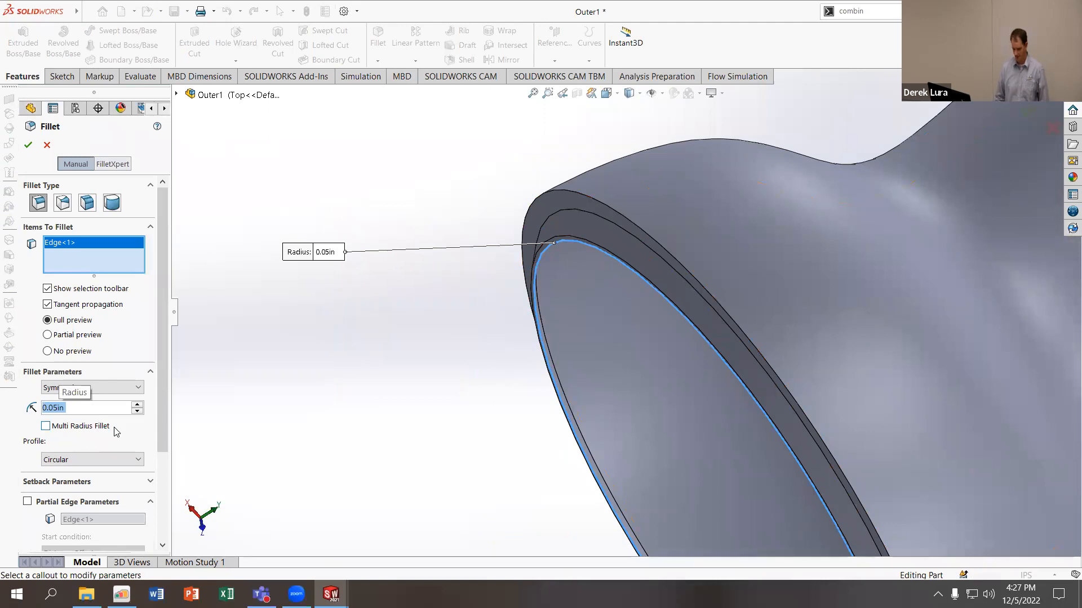
{"action": "type", "text": "0.01"}
{"action": "key", "text": "Return"}
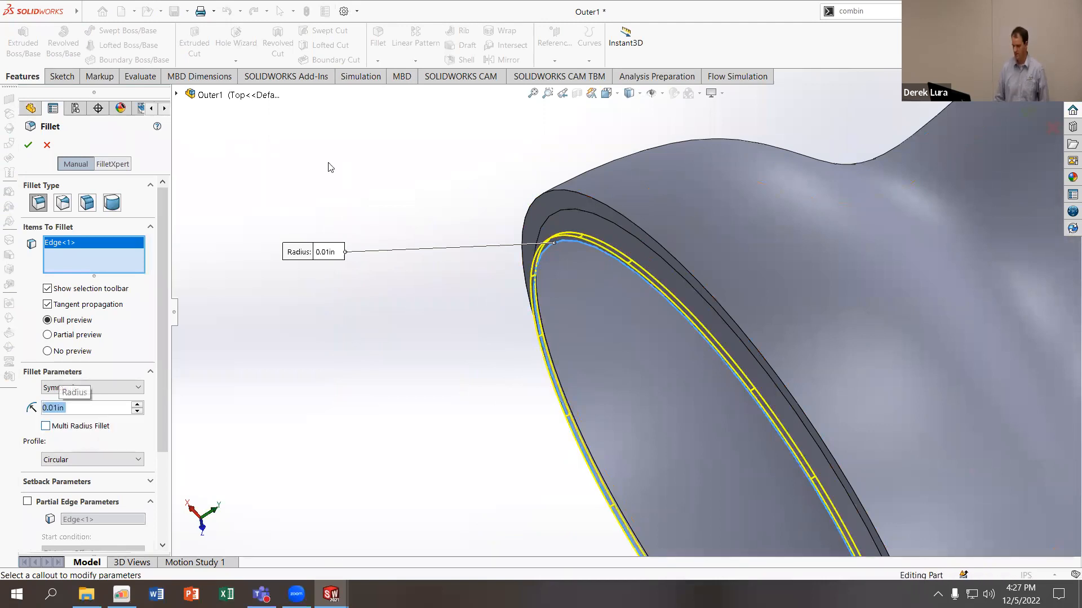
{"action": "left_click", "coordinate": [27, 146]}
Inspect the filleted lip and the adjoining sloped face from the side, and save the Outer1 part
{"action": "middle_click_drag", "start_coordinate": [297, 268], "coordinate": [479, 380]}
{"action": "scroll", "coordinate": [592, 302], "scroll_direction": "down", "scroll_amount": 6}
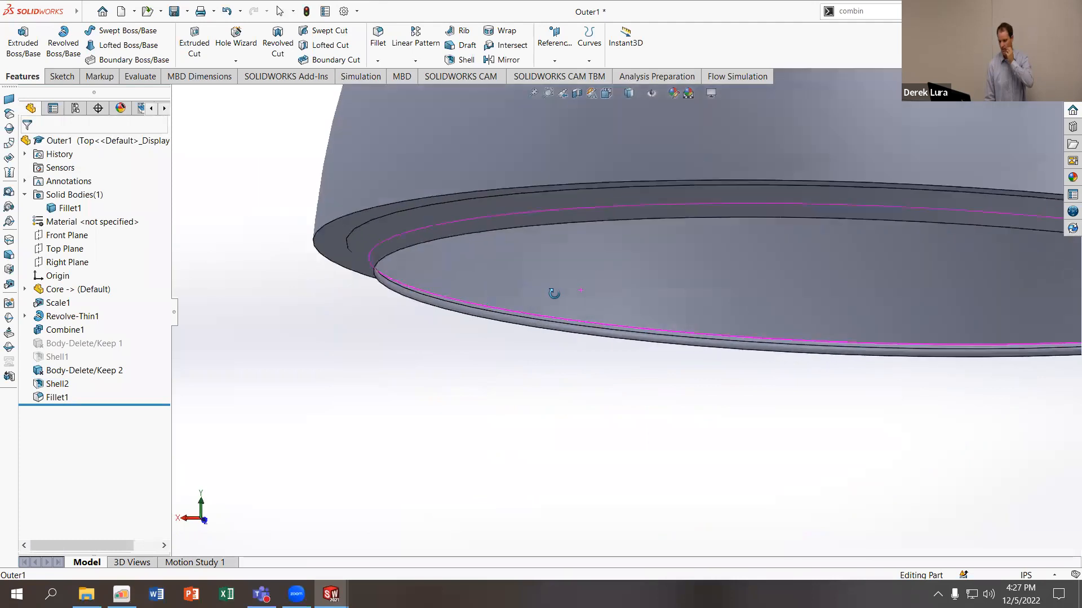
{"action": "left_click", "coordinate": [322, 266]}
{"action": "scroll", "coordinate": [321, 274], "scroll_direction": "down", "scroll_amount": 3}
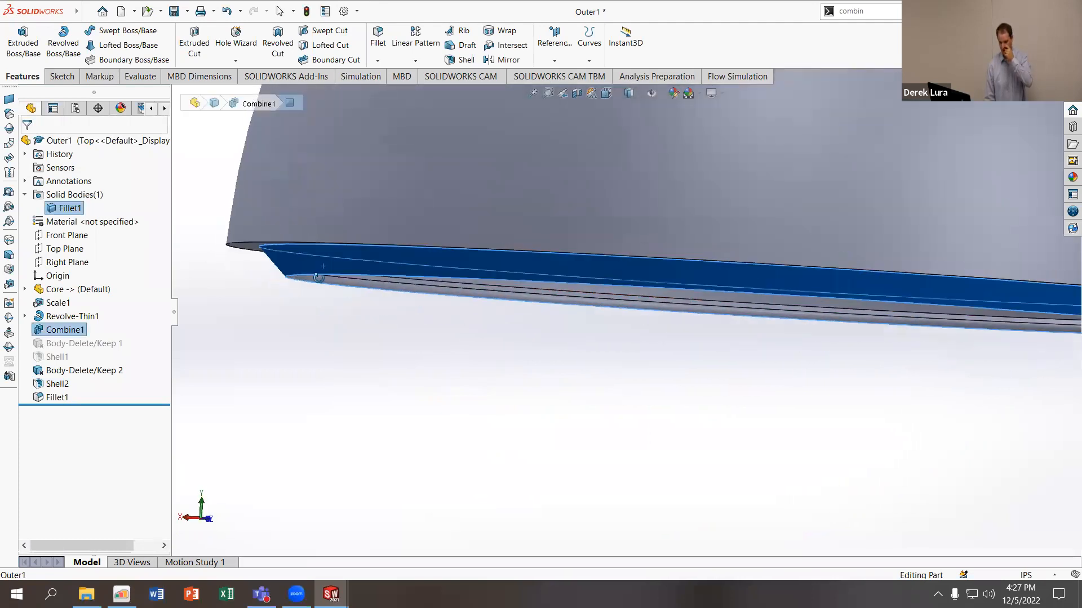
{"action": "middle_click_drag", "start_coordinate": [319, 281], "coordinate": [431, 312]}
{"action": "left_click", "coordinate": [431, 312]}
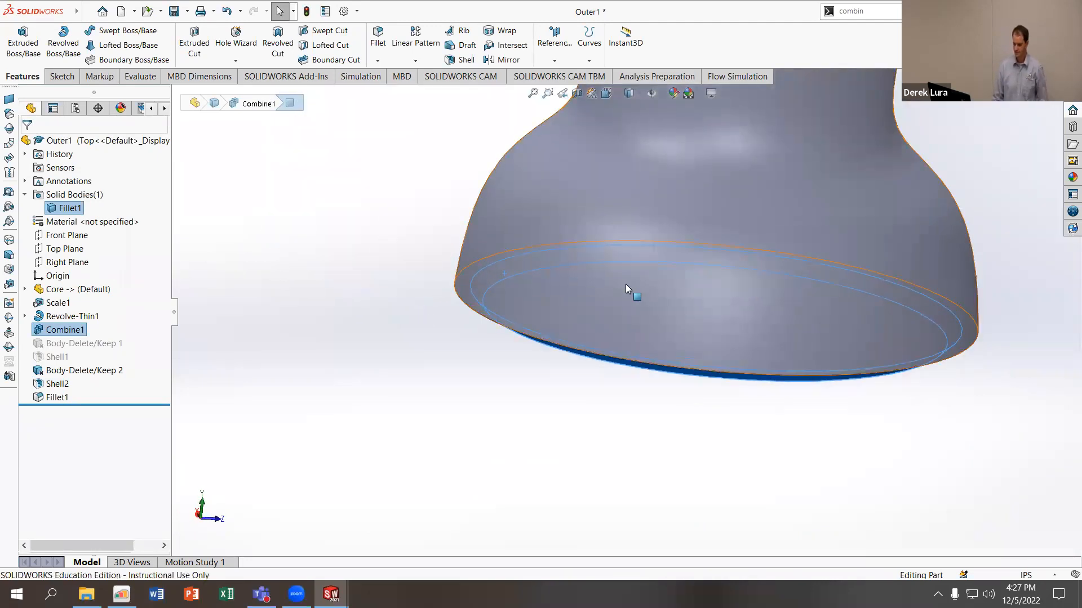
{"action": "left_click", "coordinate": [88, 11]}
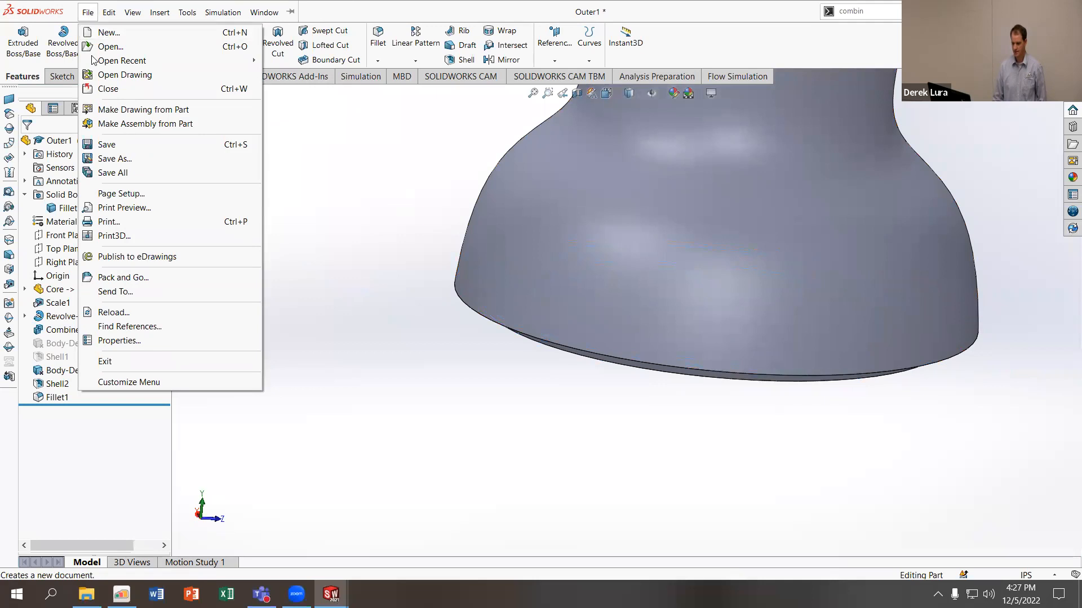
{"action": "left_click", "coordinate": [124, 145]}
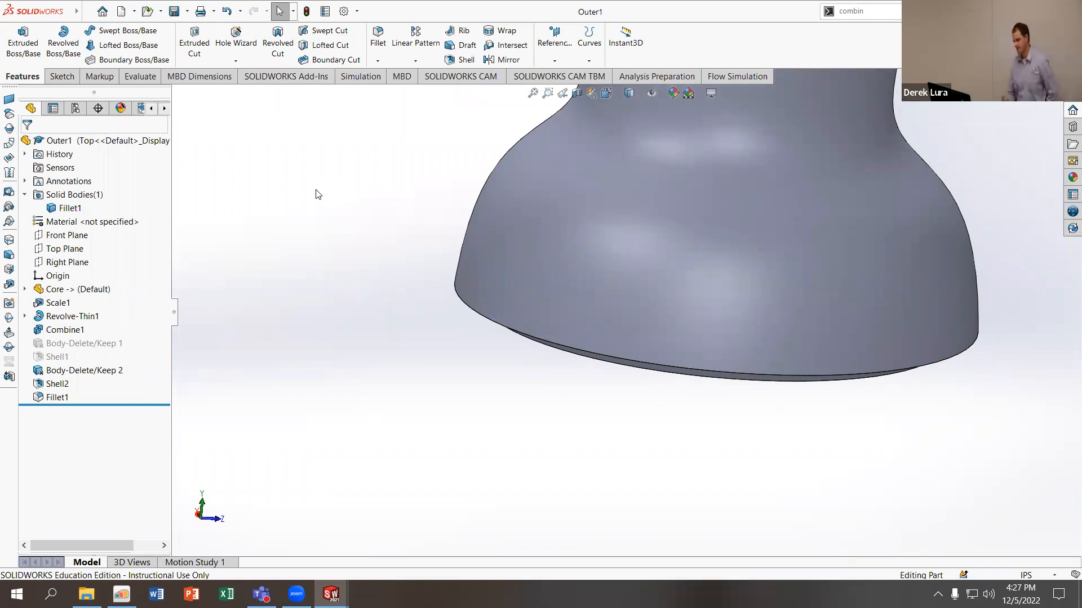
Make a new assembly from the part and place Core at its origin
{"action": "mouse_move", "coordinate": [2, 5]}
{"action": "left_click", "coordinate": [88, 12]}
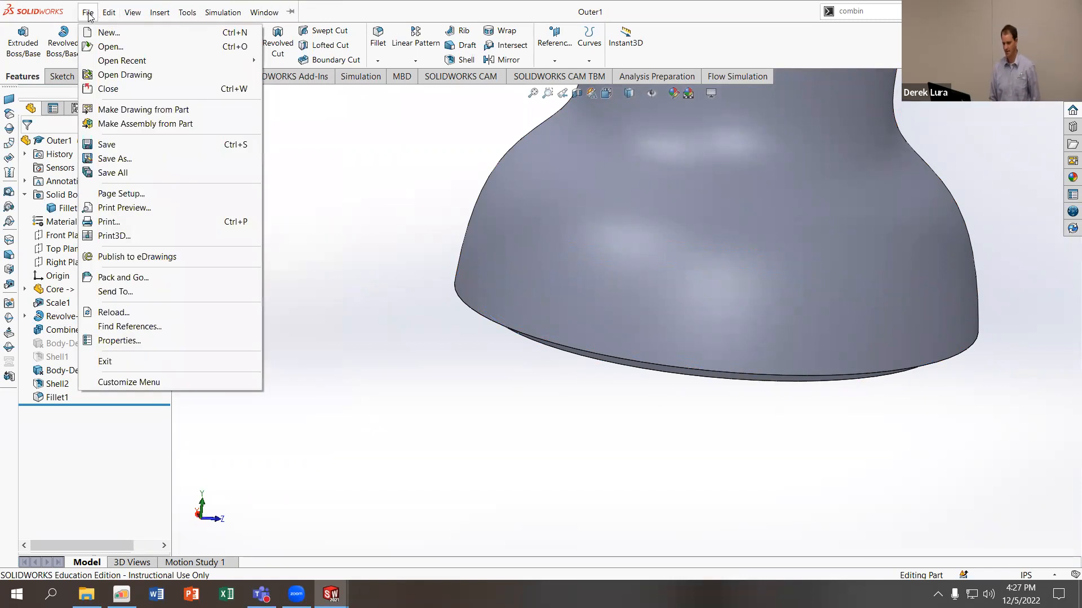
{"action": "left_click", "coordinate": [145, 123]}
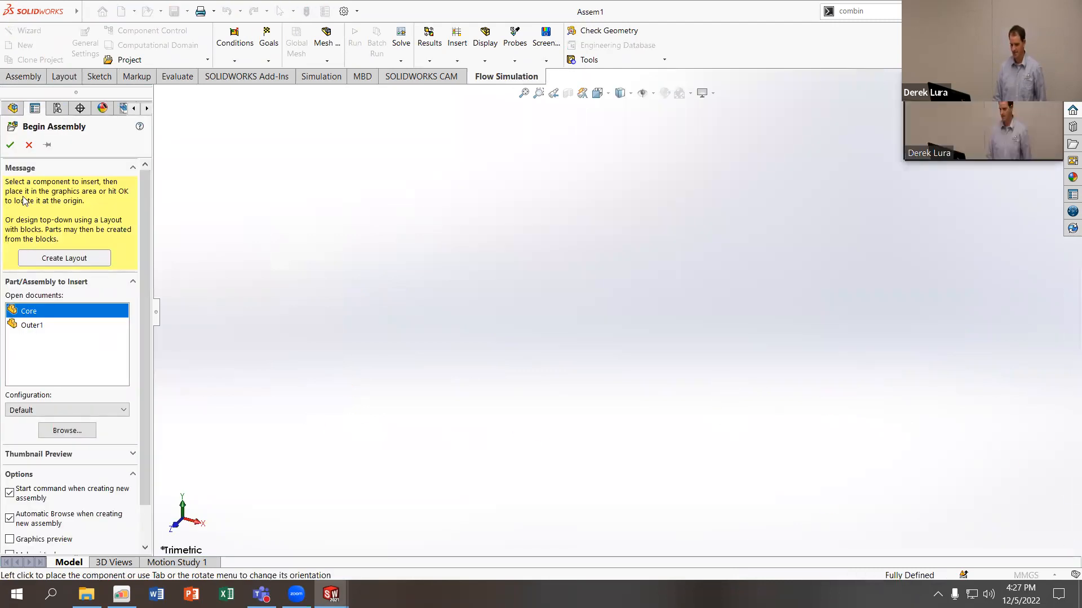
{"action": "left_click", "coordinate": [10, 146]}
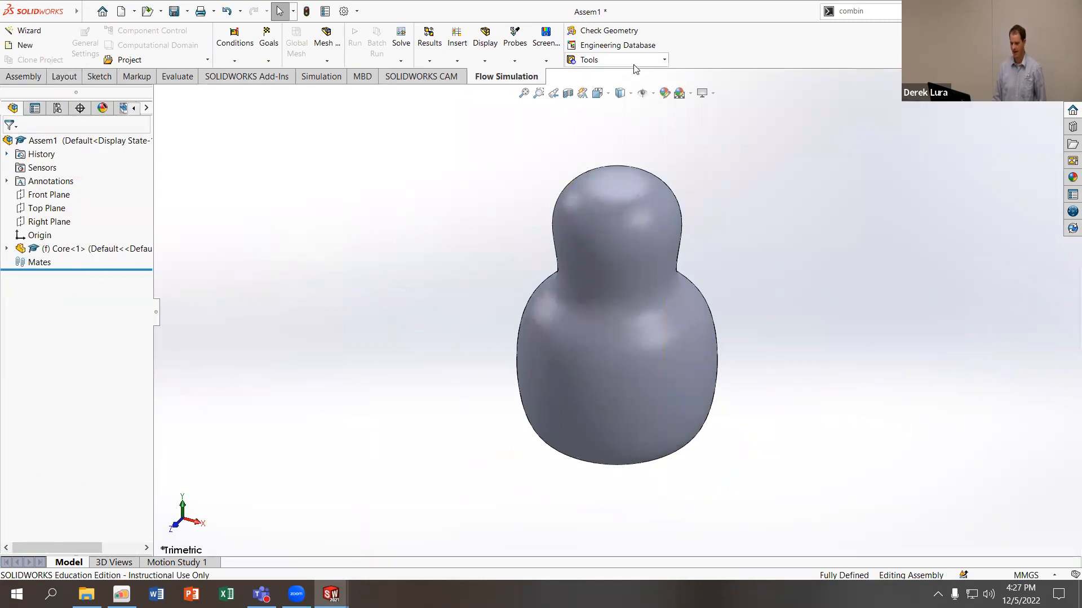
Insert Outer1 at the assembly origin and switch that component to its Bottom configuration
{"action": "left_click", "coordinate": [24, 76]}
{"action": "left_click", "coordinate": [84, 39]}
{"action": "left_click", "coordinate": [32, 313]}
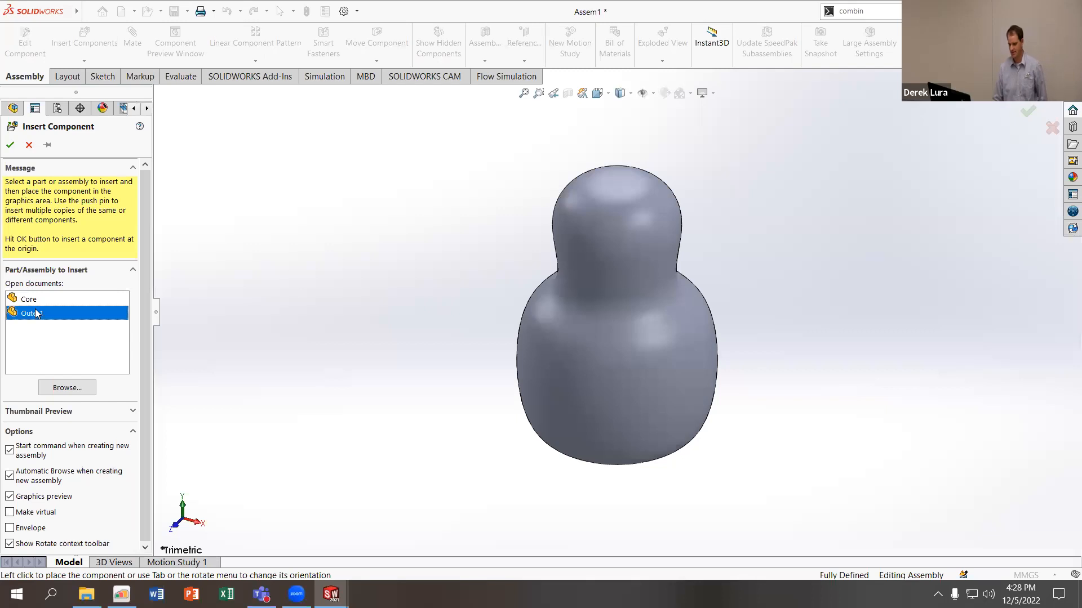
{"action": "left_click", "coordinate": [10, 145]}
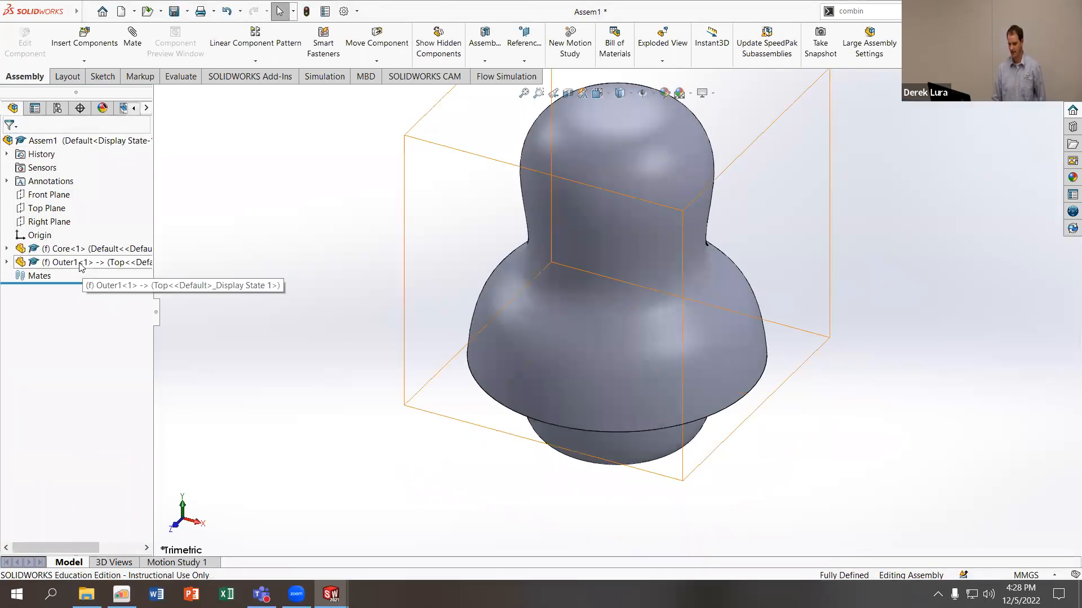
{"action": "right_click", "coordinate": [79, 263]}
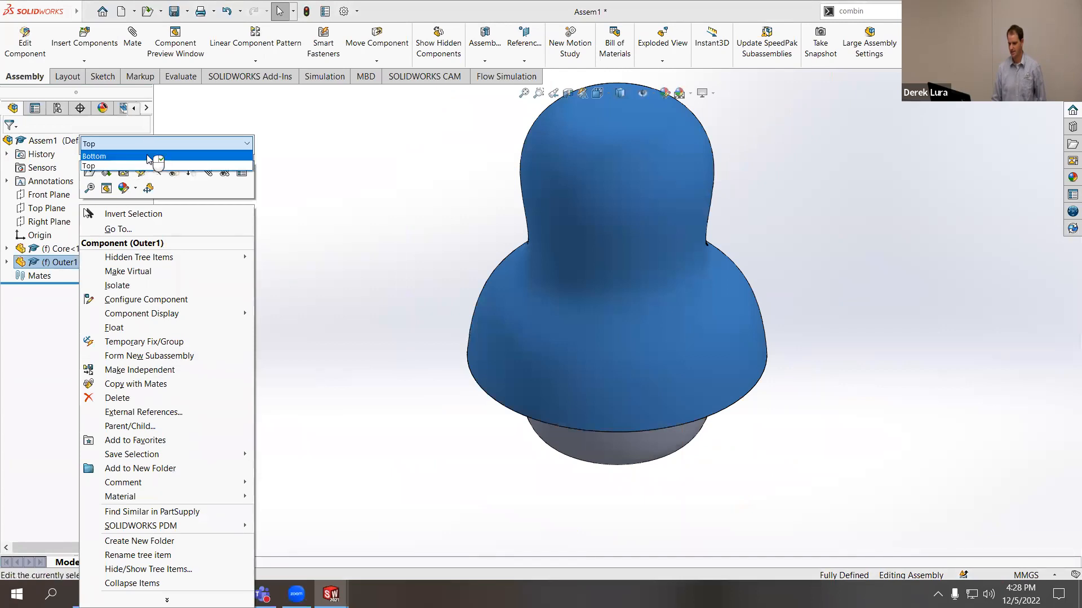
{"action": "left_click", "coordinate": [148, 156]}
{"action": "left_click", "coordinate": [261, 145]}
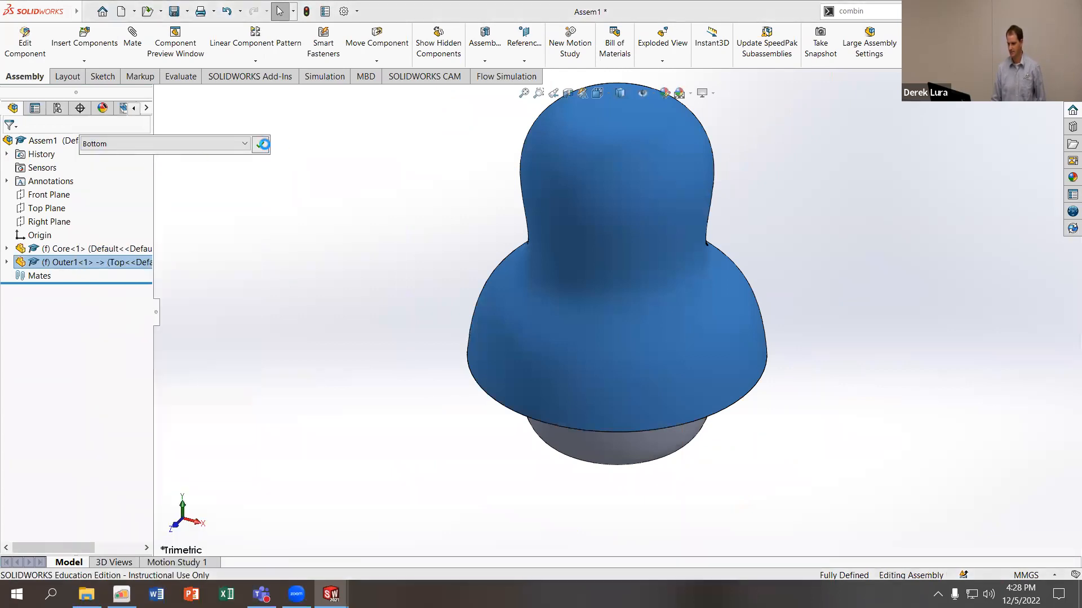
Insert a second Outer1 at the assembly origin in its Top configuration
{"action": "left_click", "coordinate": [82, 49]}
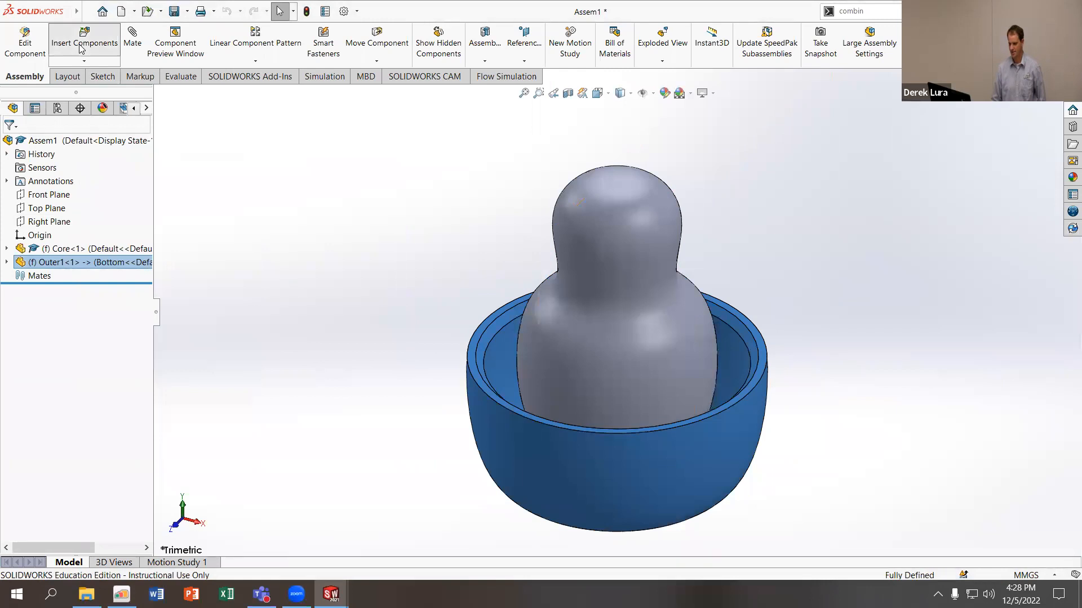
{"action": "left_click", "coordinate": [25, 315]}
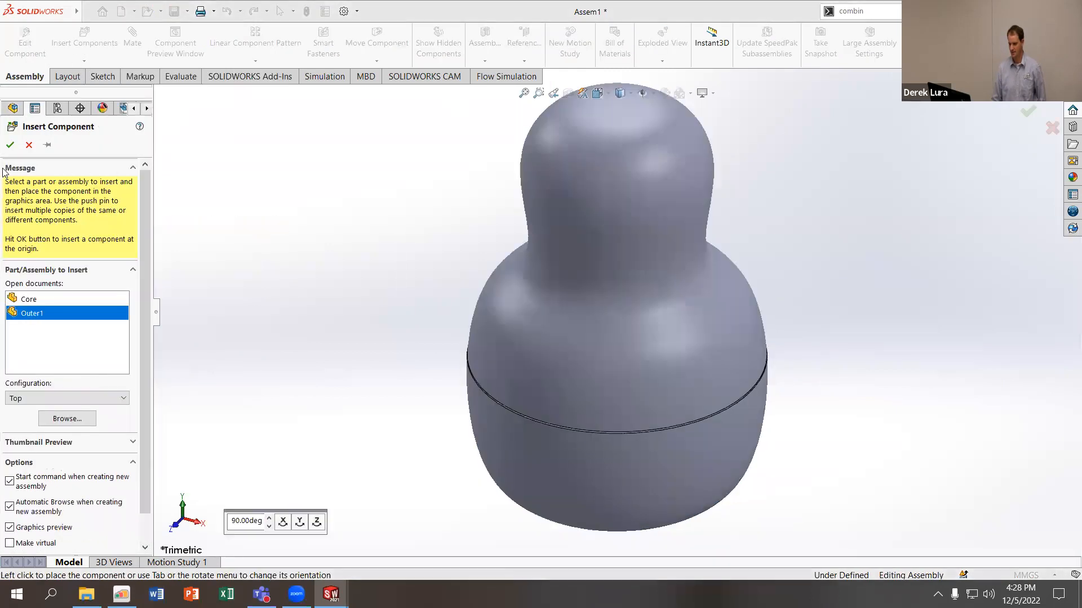
{"action": "left_click", "coordinate": [10, 146]}
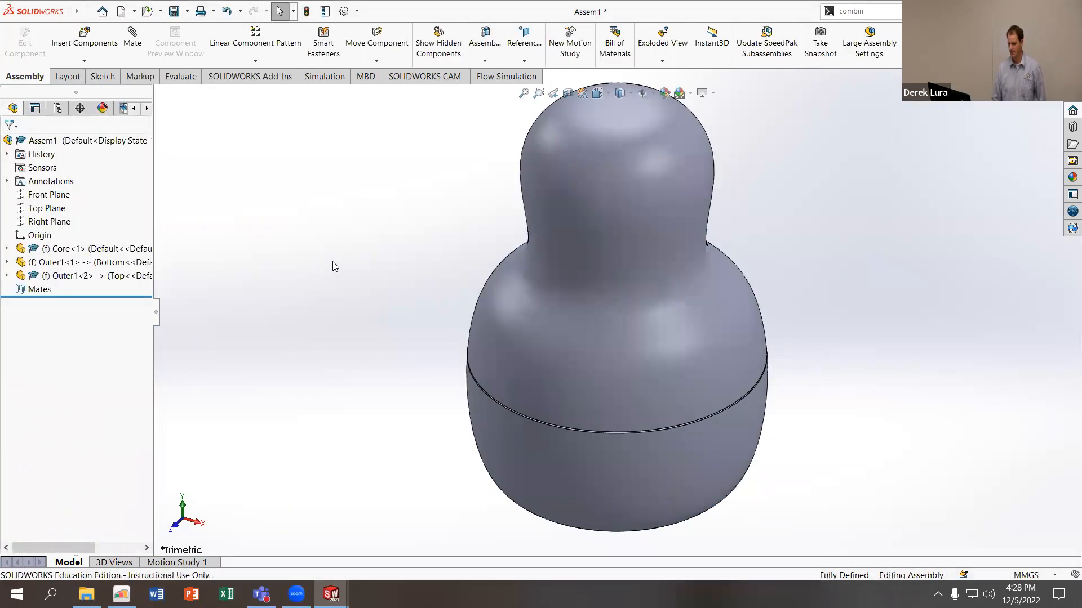
Section the assembly along the Front Plane to examine how the two shell halves fit around the core
{"action": "middle_click_drag", "start_coordinate": [335, 201], "coordinate": [324, 174]}
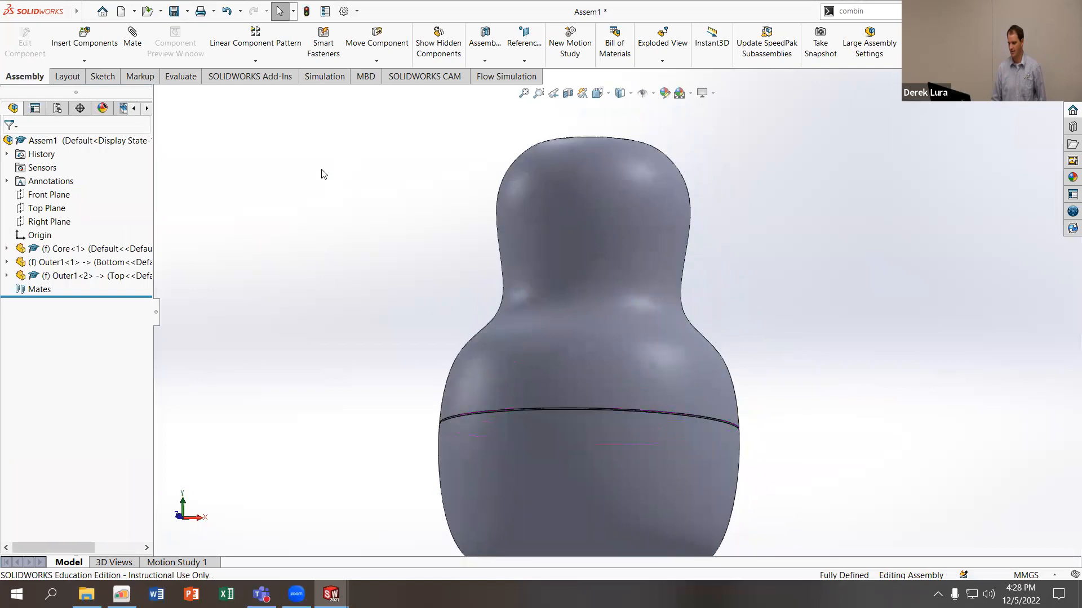
{"action": "left_click", "coordinate": [88, 276]}
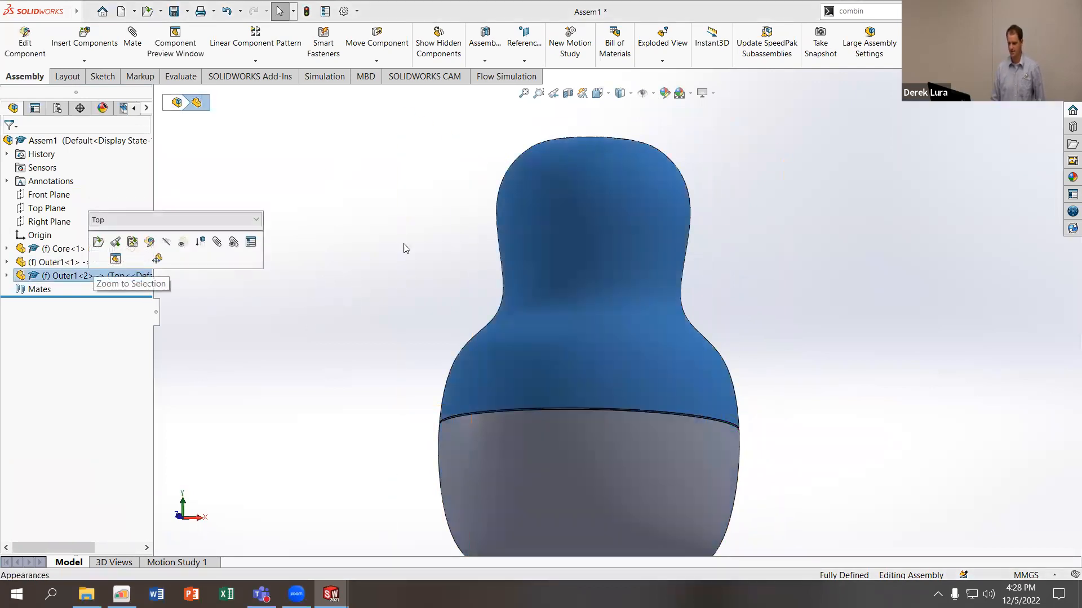
{"action": "left_click", "coordinate": [359, 304]}
{"action": "middle_click_drag", "start_coordinate": [460, 250], "coordinate": [395, 265]}
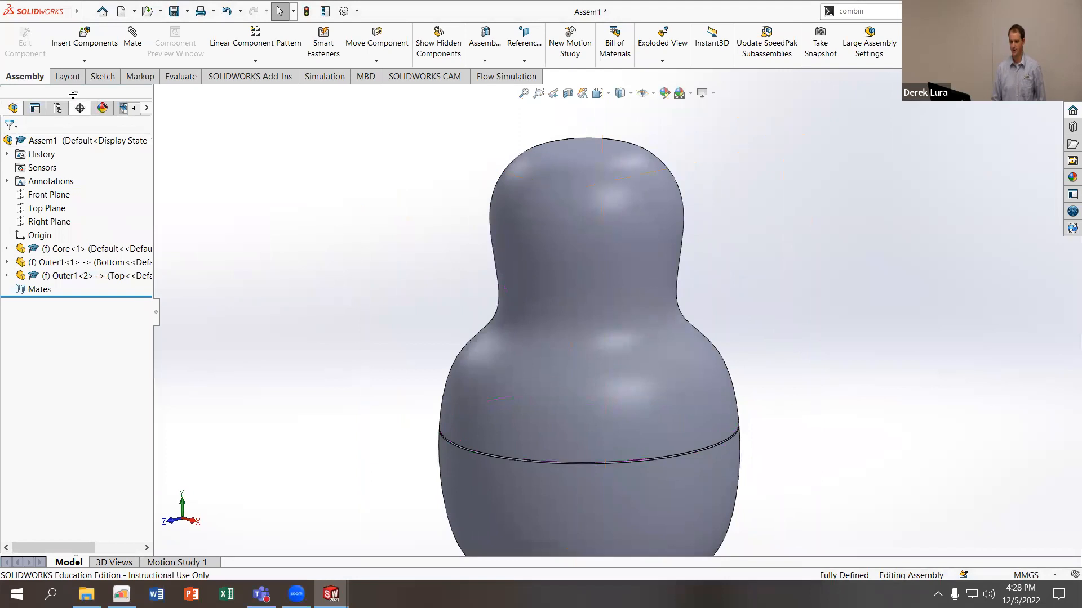
{"action": "left_click", "coordinate": [568, 93]}
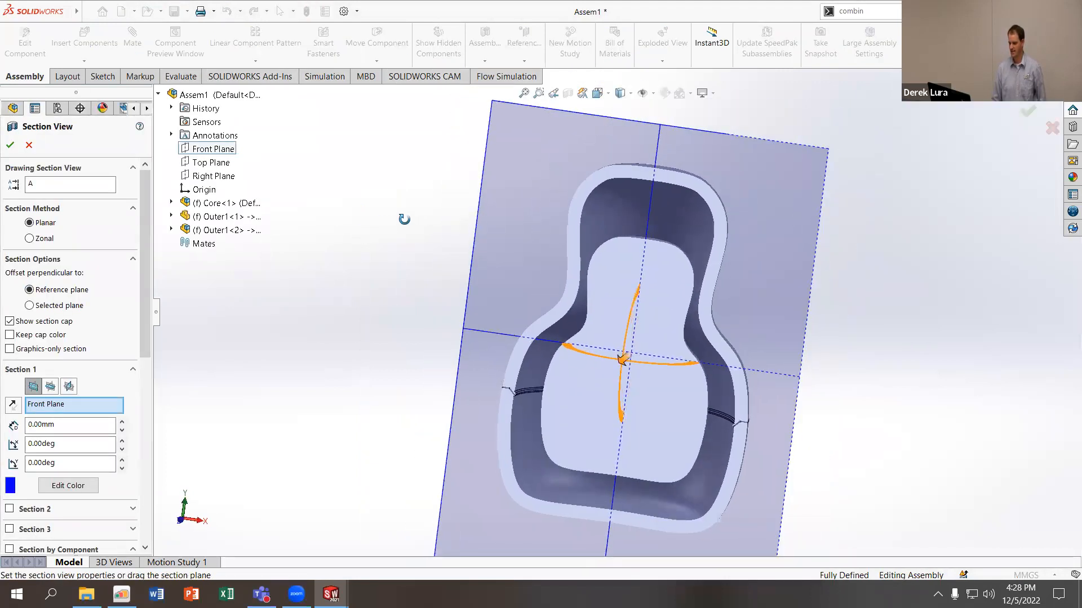
{"action": "left_click", "coordinate": [8, 145]}
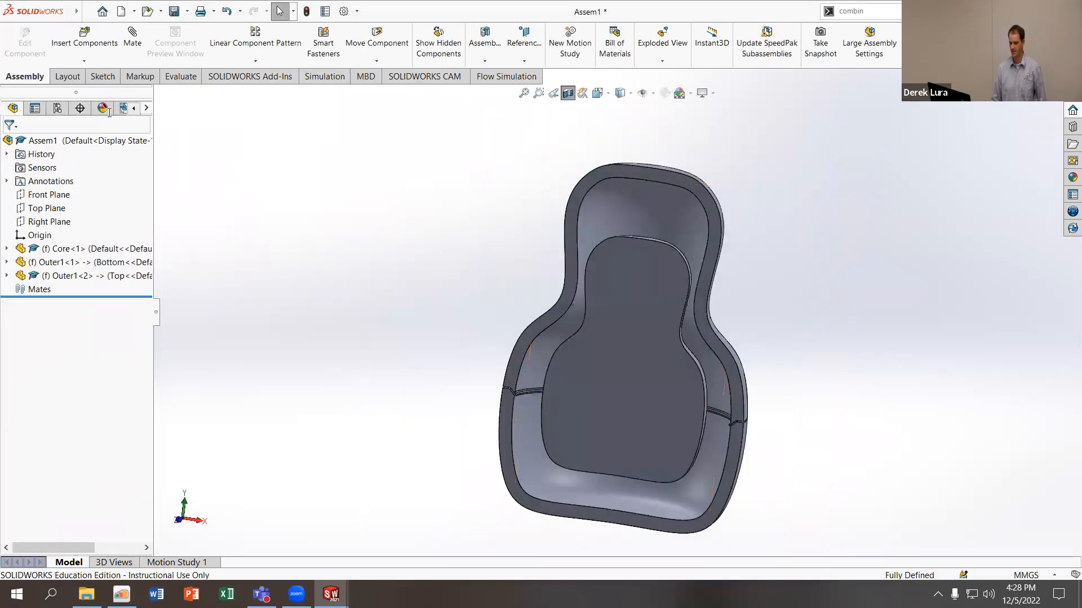
Run an interference detection on the whole assembly, covering the core and both shell halves
{"action": "left_click", "coordinate": [181, 77]}
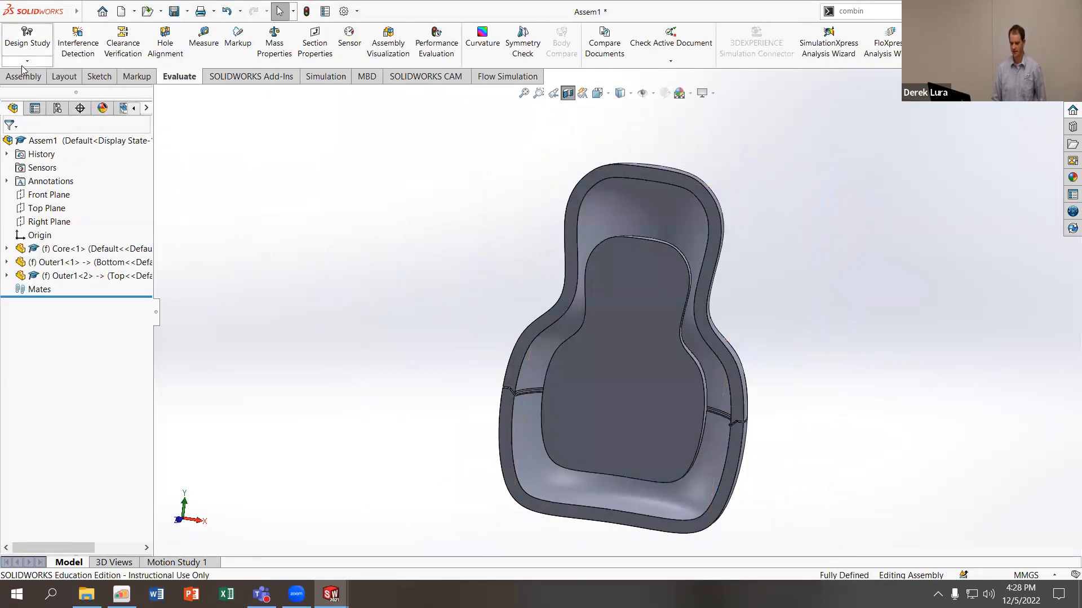
{"action": "left_click", "coordinate": [79, 48]}
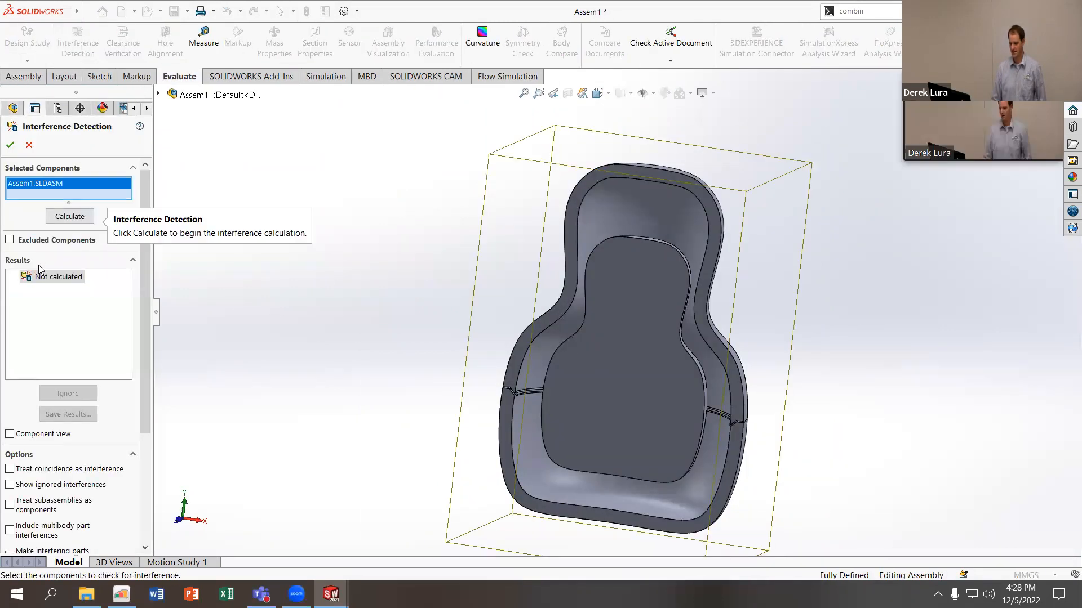
{"action": "left_click", "coordinate": [69, 217]}
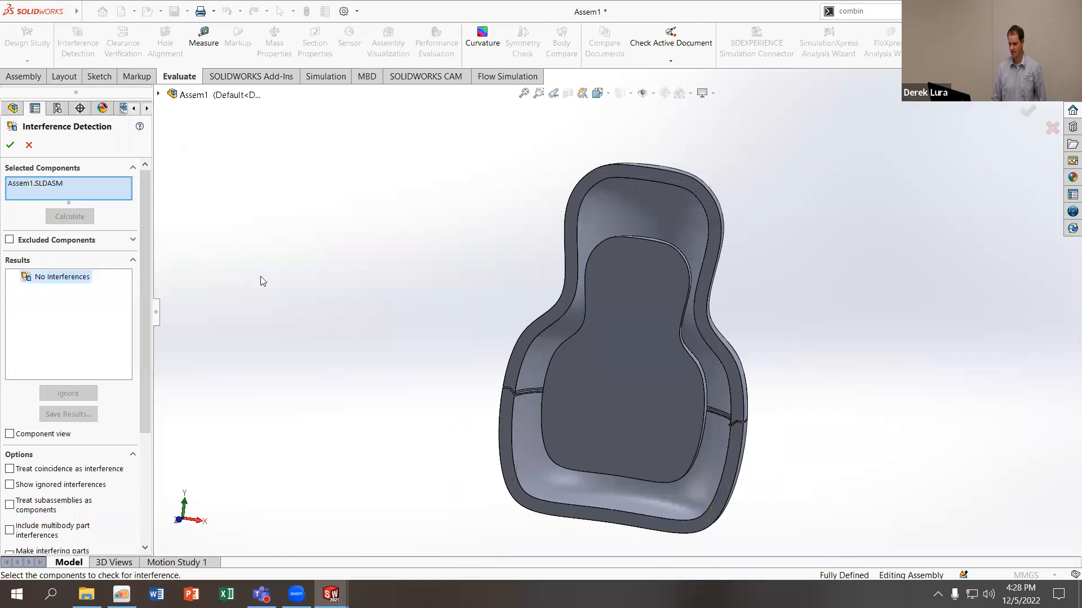
{"action": "left_click", "coordinate": [10, 145]}
Float the Outer1 component that uses the Top configuration so it can move freely
{"action": "middle_click_drag", "start_coordinate": [580, 241], "coordinate": [421, 271]}
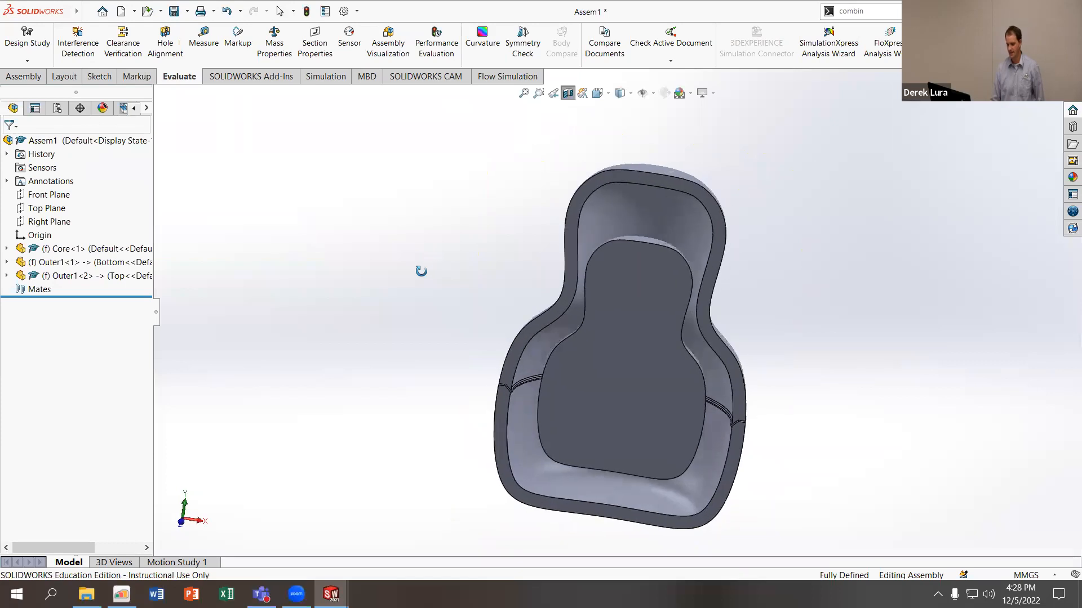
{"action": "right_click", "coordinate": [102, 263]}
{"action": "key", "text": "Escape"}
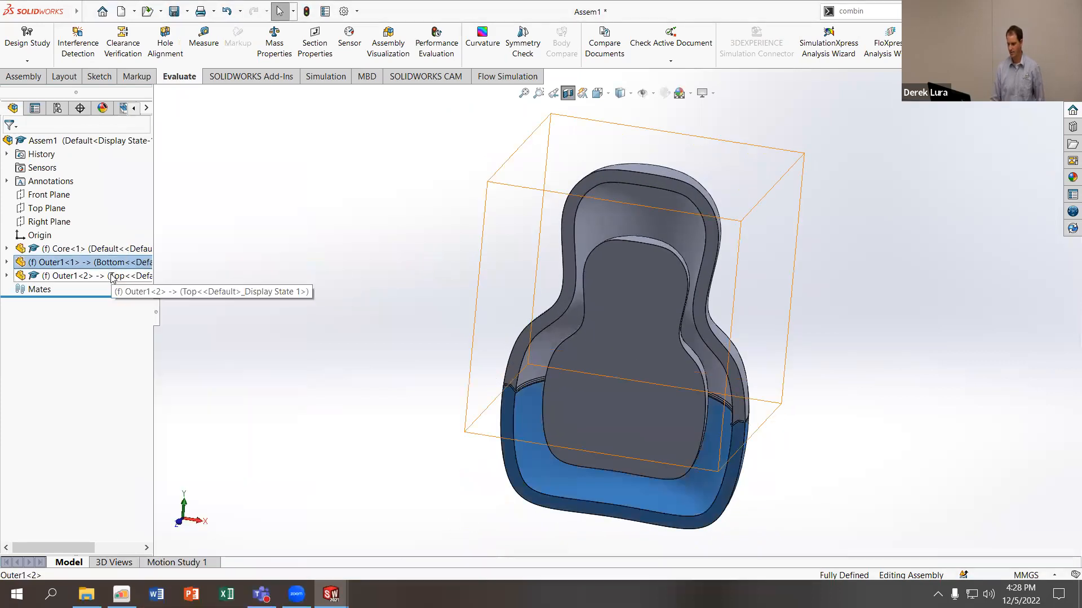
{"action": "right_click", "coordinate": [113, 277]}
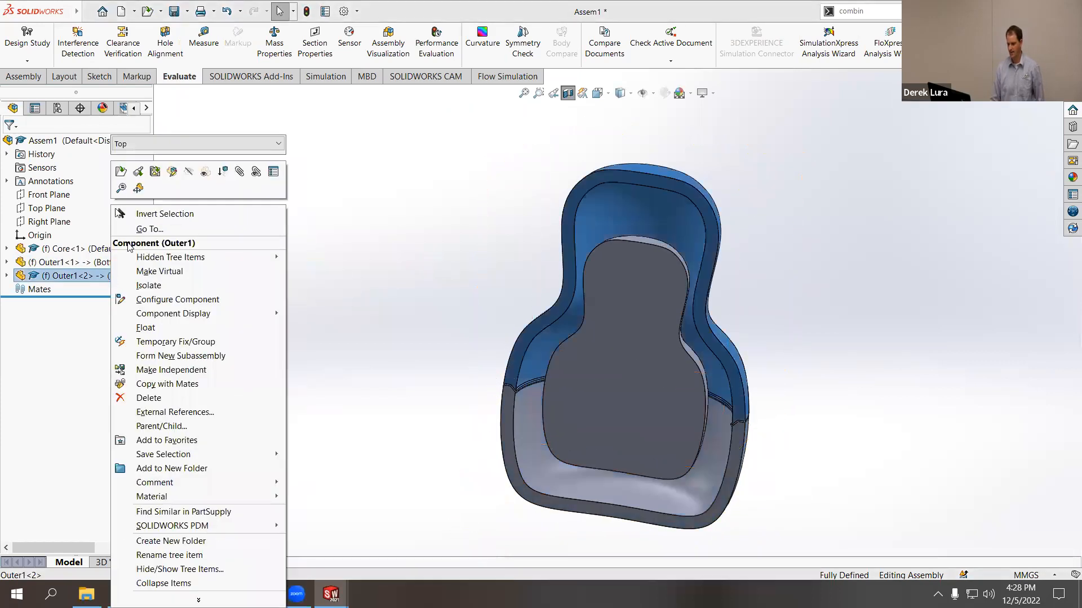
{"action": "left_click", "coordinate": [167, 327]}
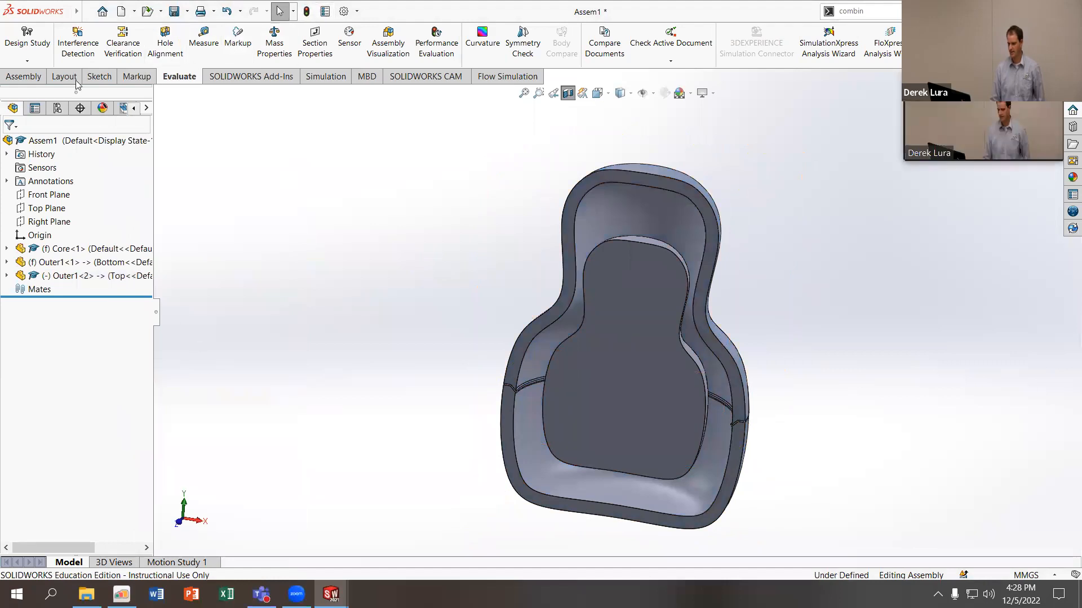
Move the top shell half up and back down Along Assembly XYZ, using collision detection between all components with stop at collision
{"action": "left_click", "coordinate": [23, 76]}
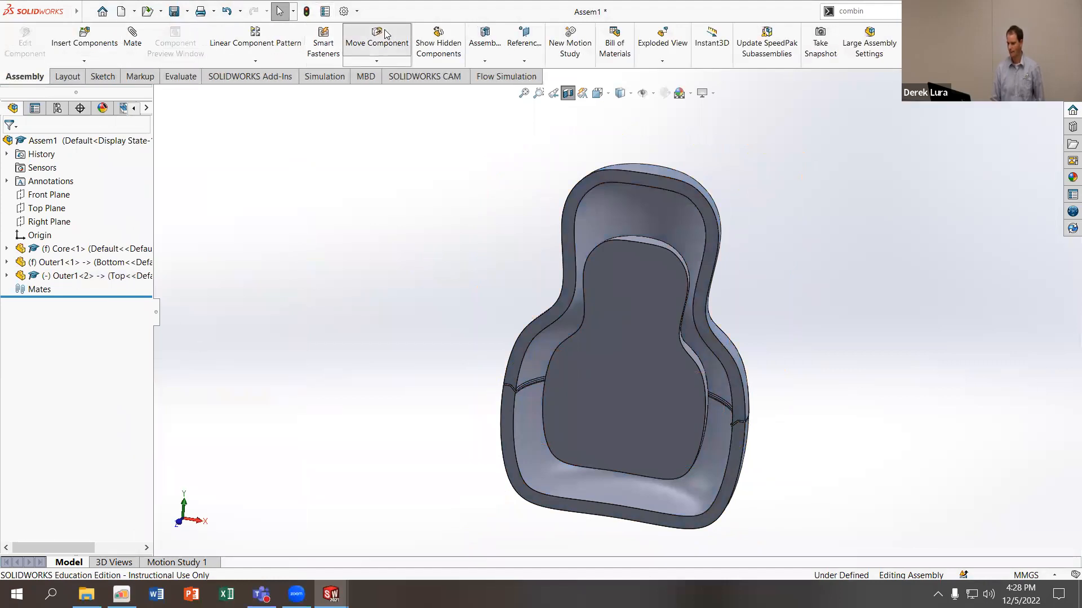
{"action": "left_click", "coordinate": [386, 35]}
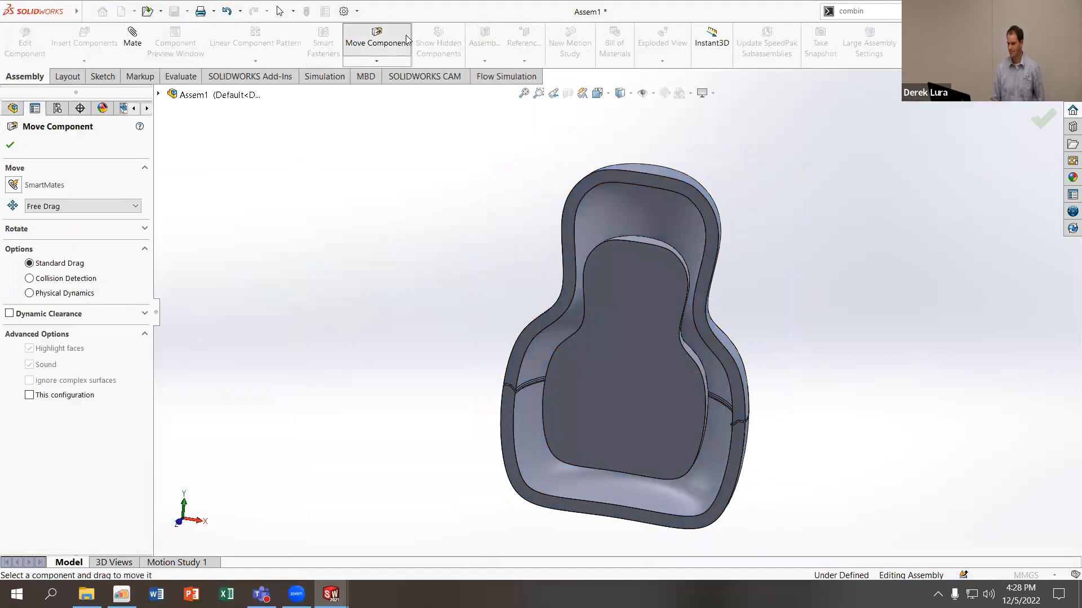
{"action": "left_click", "coordinate": [76, 208]}
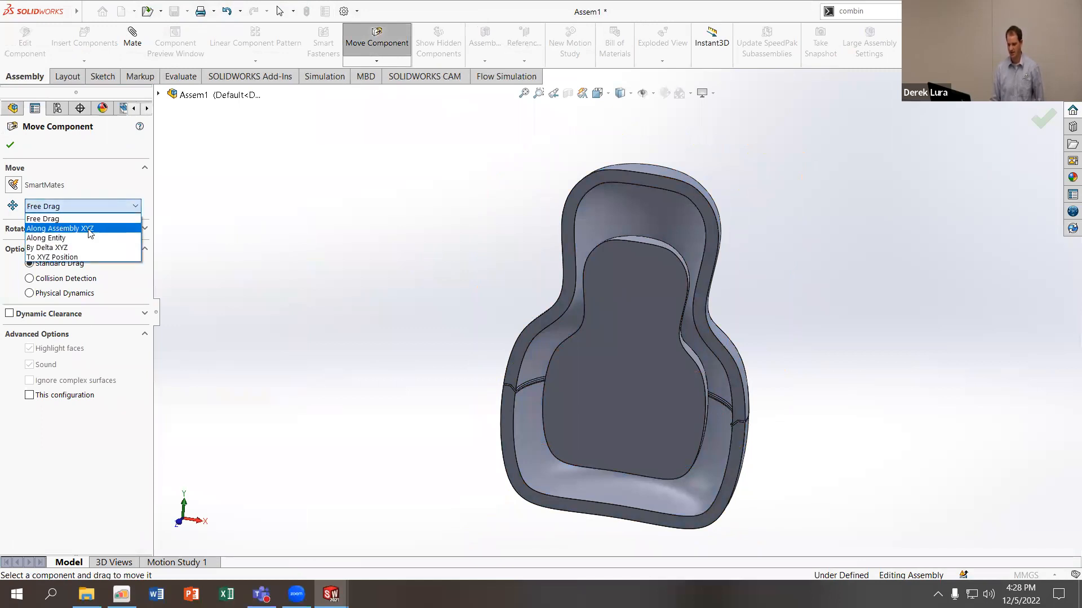
{"action": "left_click", "coordinate": [88, 228]}
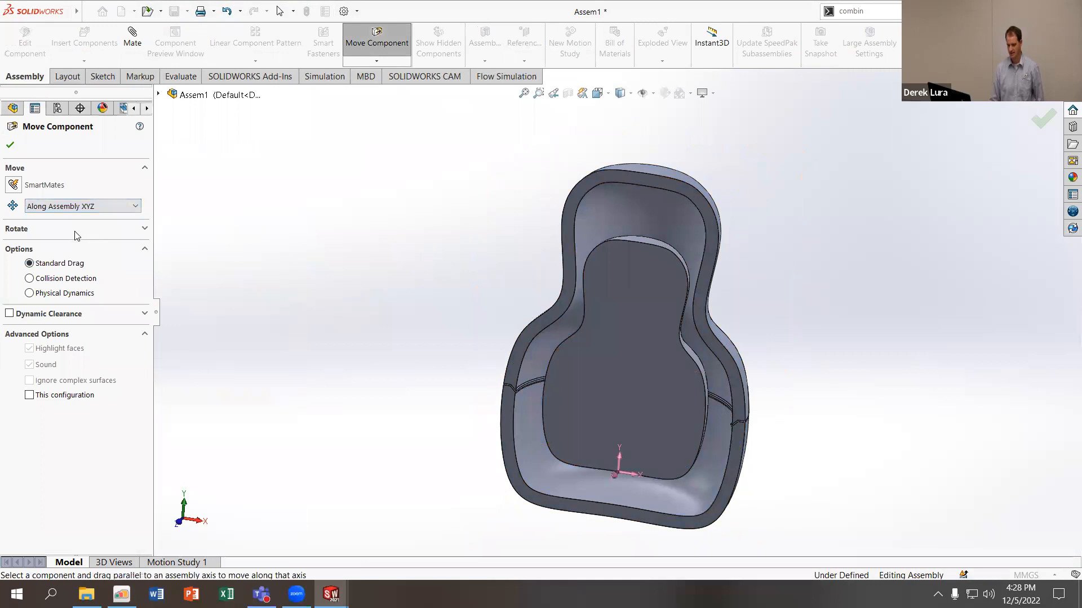
{"action": "left_click", "coordinate": [29, 281]}
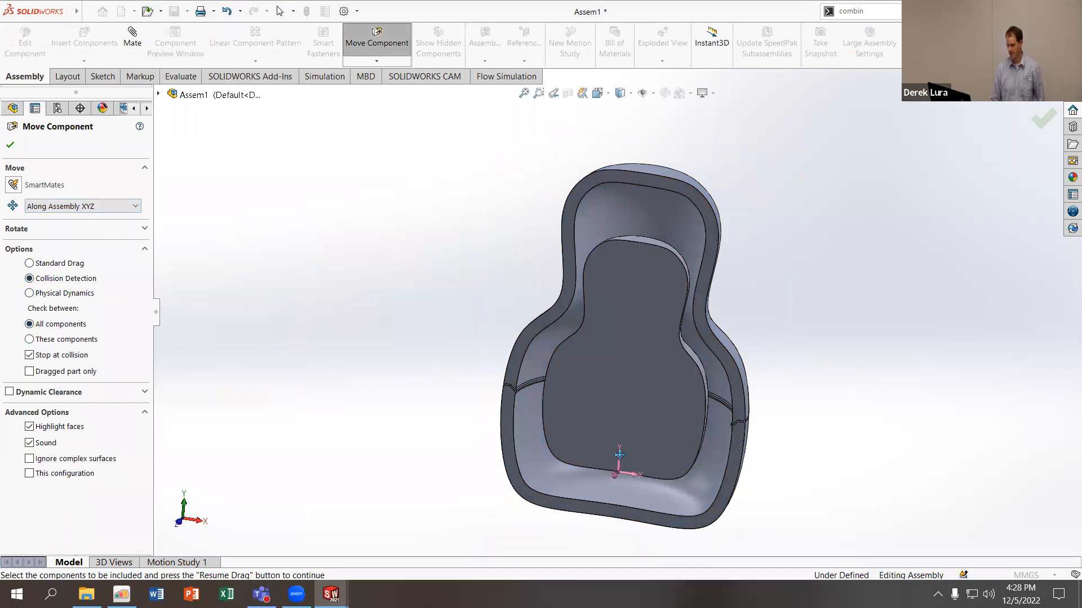
{"action": "left_click_drag", "start_coordinate": [674, 212], "coordinate": [662, 300]}
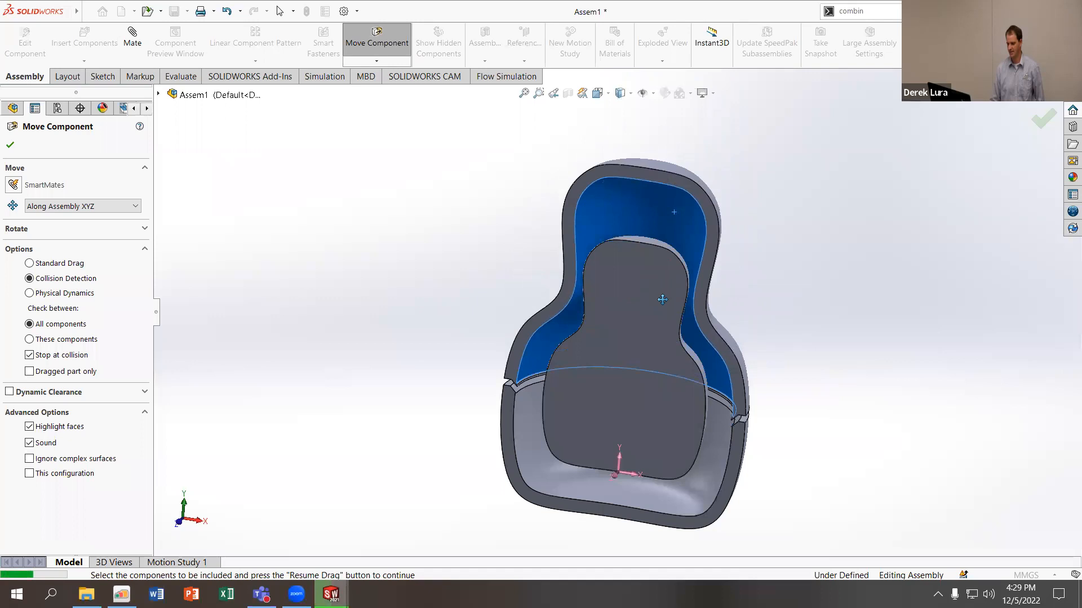
{"action": "left_click_drag", "start_coordinate": [661, 341], "coordinate": [654, 384]}
{"action": "left_click", "coordinate": [223, 274]}
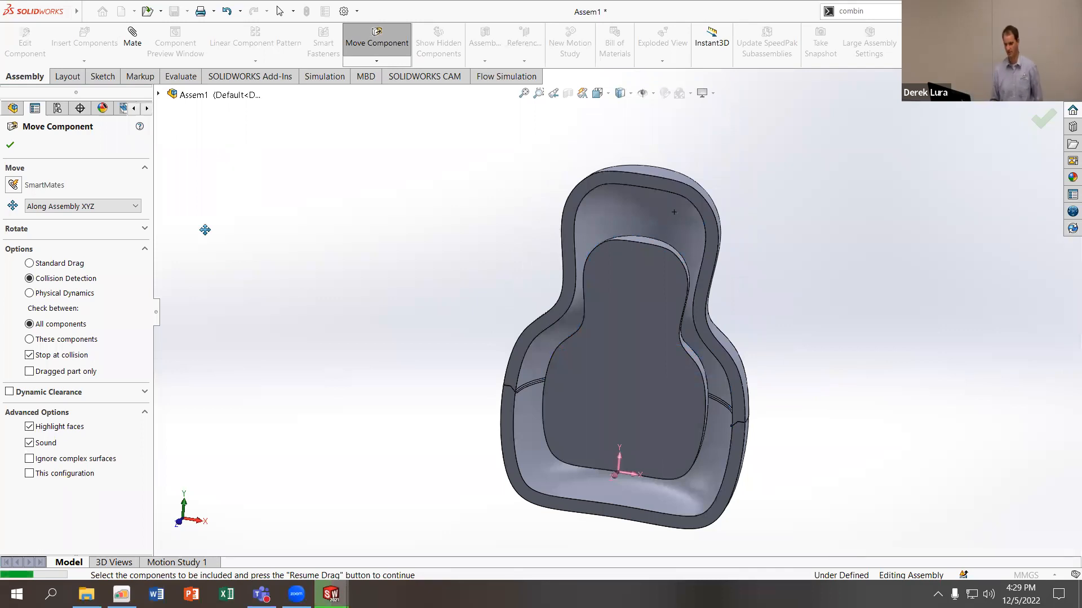
{"action": "left_click", "coordinate": [10, 145]}
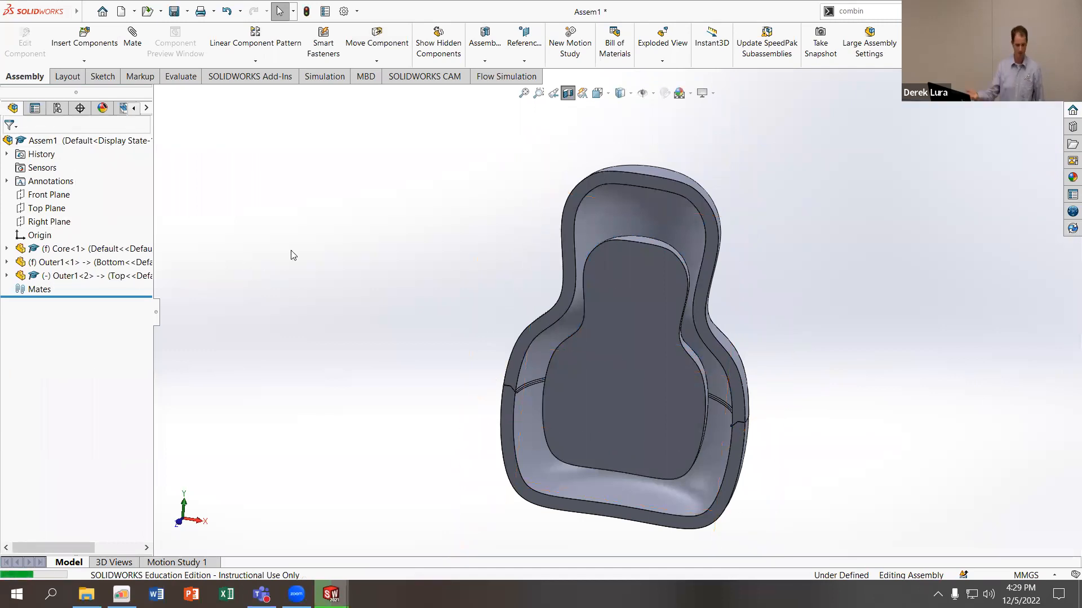
Switch to the Outer1 part and save it as a copy with a name ending in 2, opening the copy and keeping the original open
{"action": "mouse_move", "coordinate": [332, 594]}
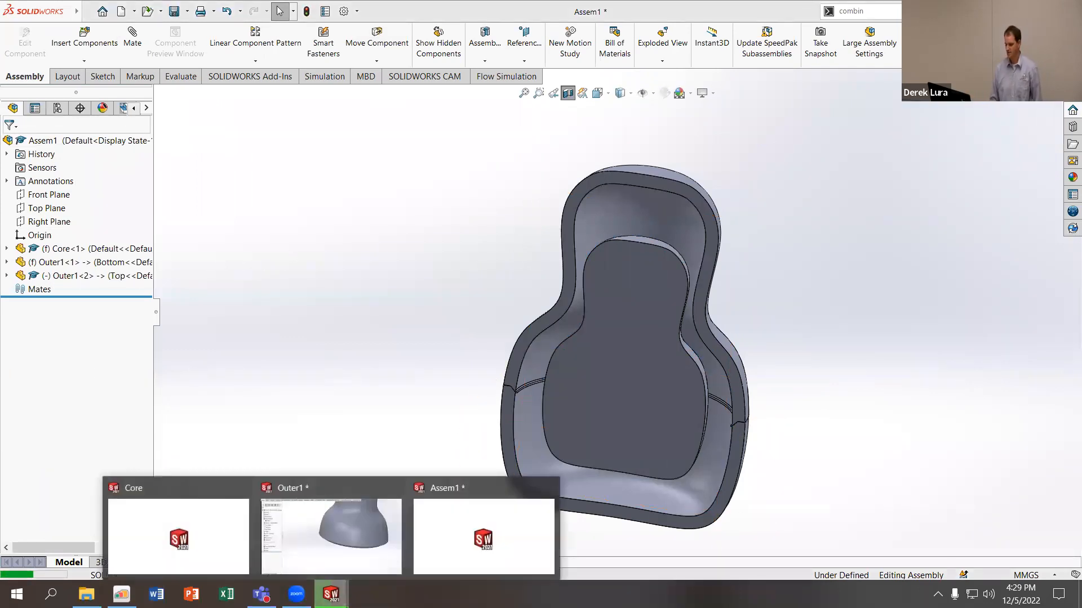
{"action": "left_click", "coordinate": [350, 562]}
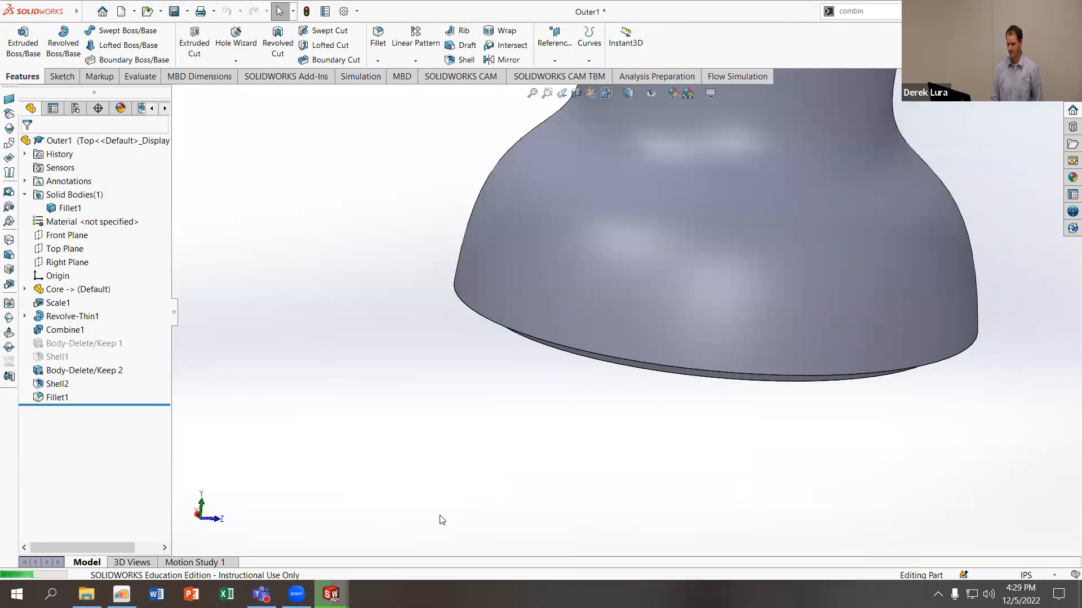
{"action": "left_click", "coordinate": [55, 304]}
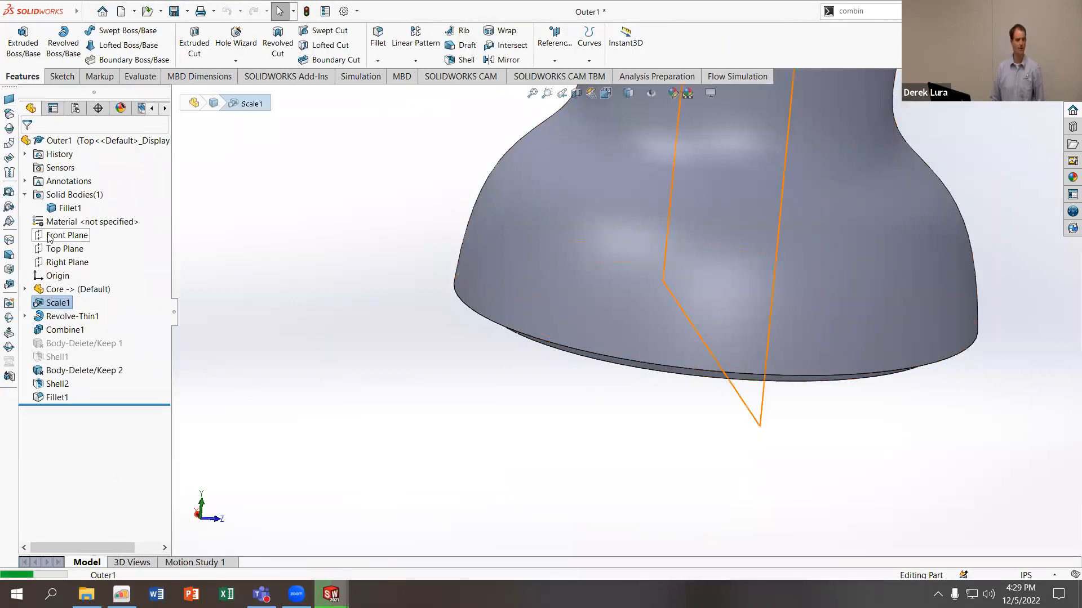
{"action": "mouse_move", "coordinate": [2, 16]}
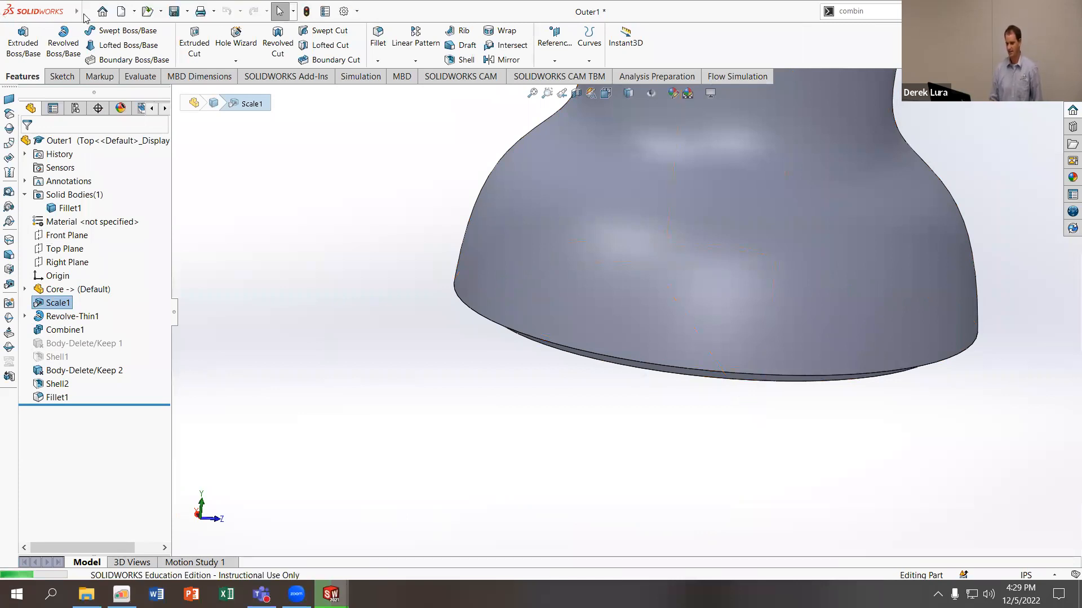
{"action": "left_click", "coordinate": [87, 13]}
{"action": "left_click", "coordinate": [115, 158]}
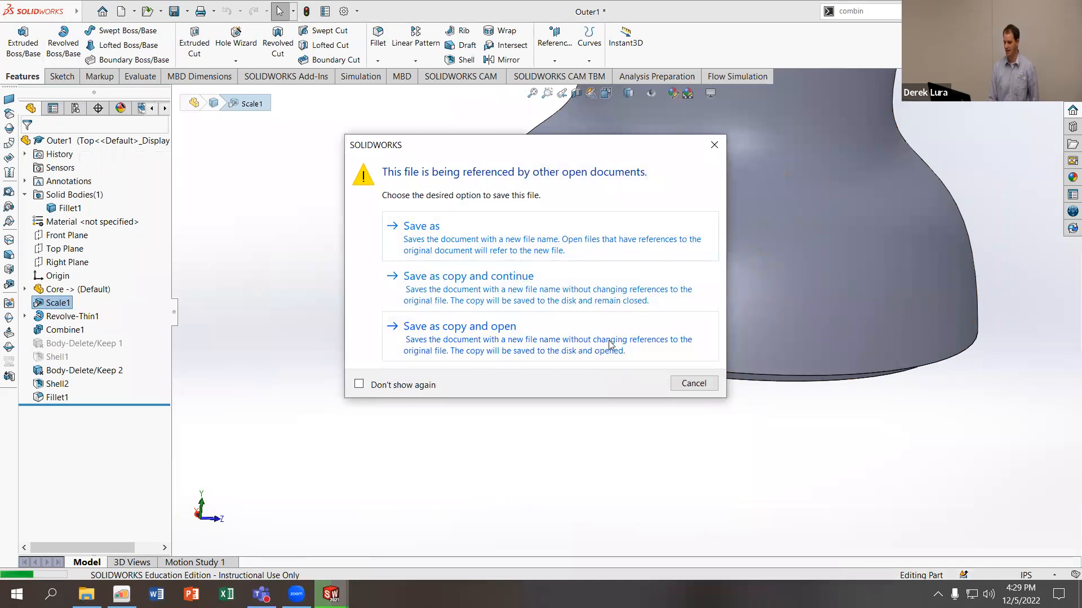
{"action": "left_click", "coordinate": [443, 332]}
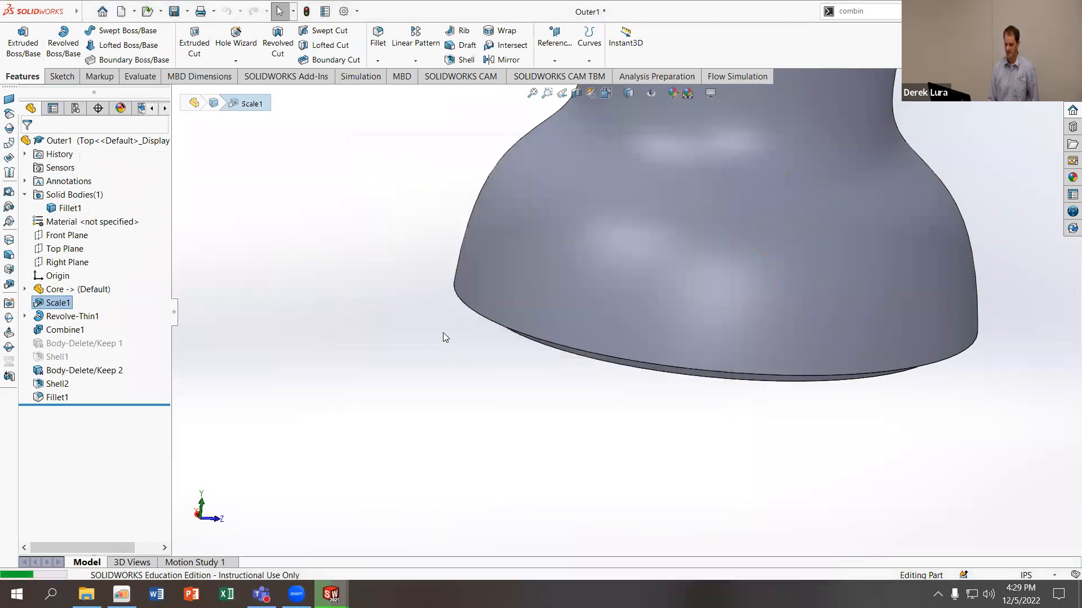
{"action": "left_click", "coordinate": [329, 296]}
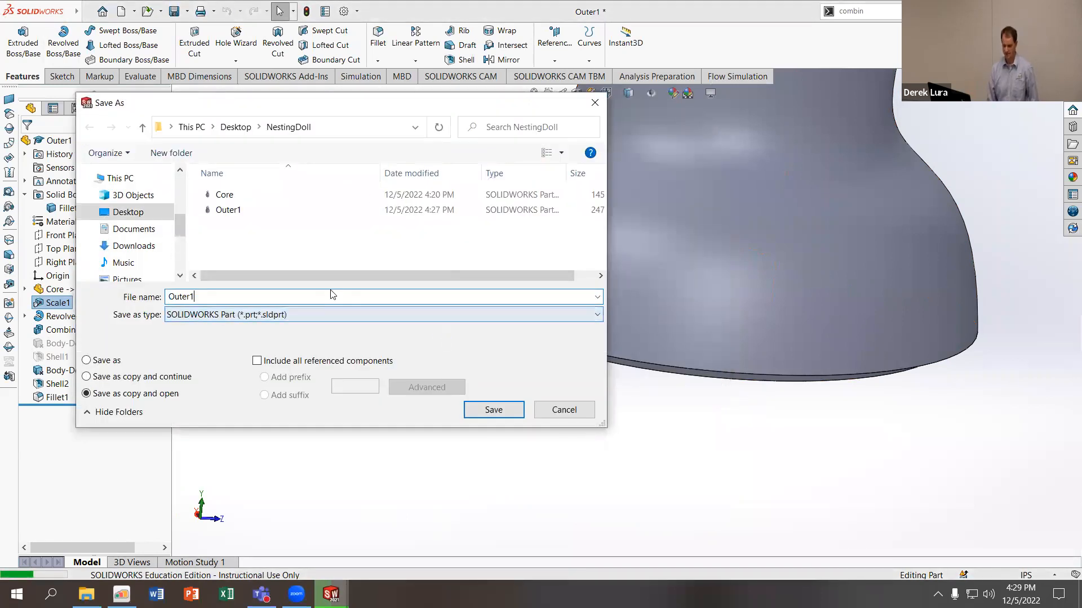
{"action": "type", "text": "2"}
{"action": "key", "text": "Return"}
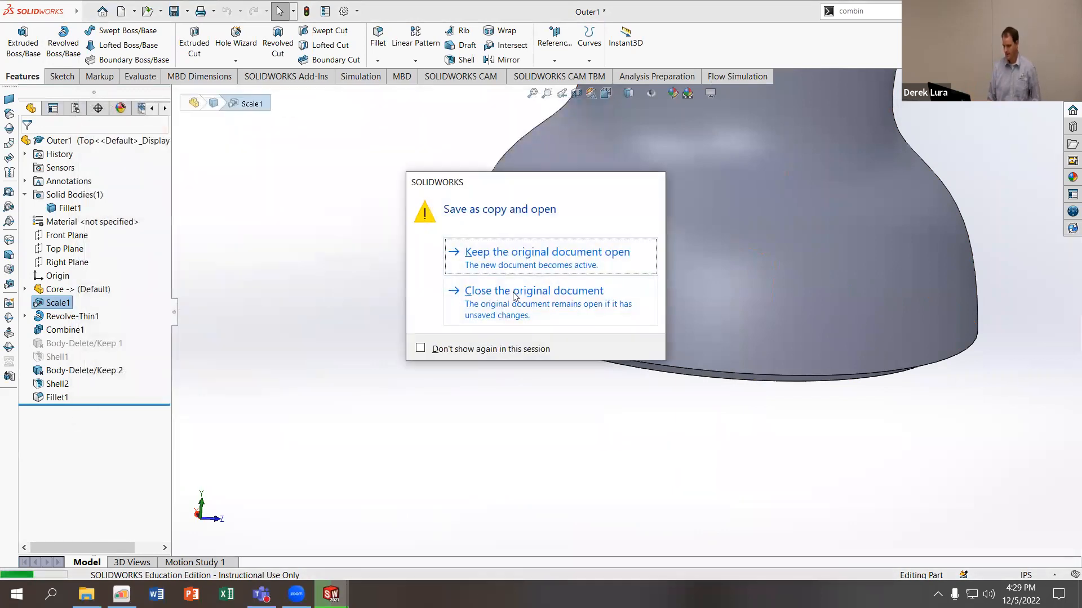
{"action": "left_click", "coordinate": [498, 268]}
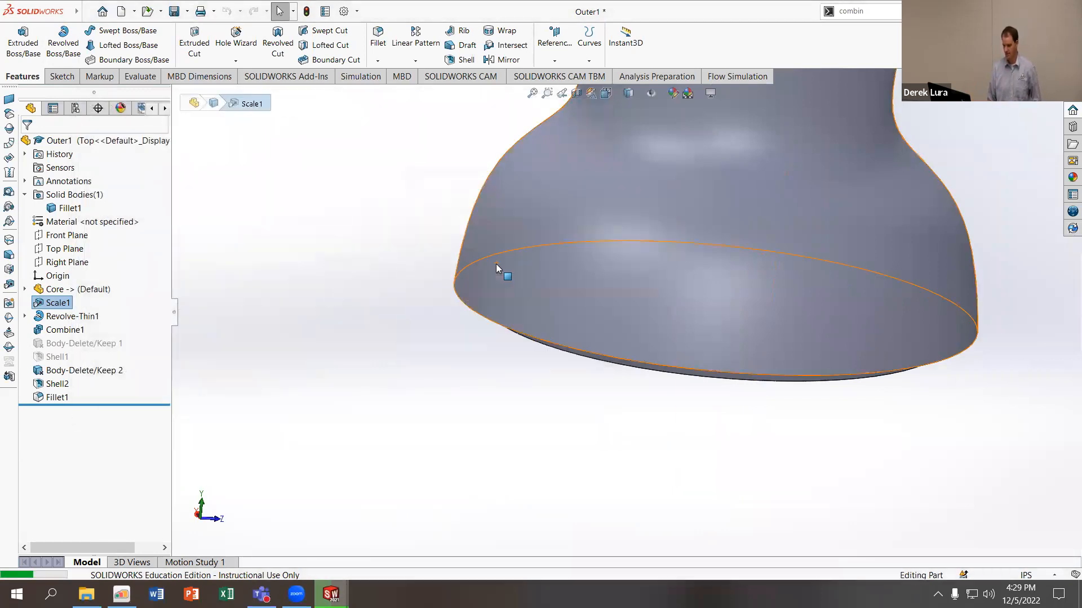
Try setting the uniform factor of the Scale1 feature to 2 for all configurations
{"action": "right_click", "coordinate": [55, 306]}
{"action": "left_click", "coordinate": [68, 269]}
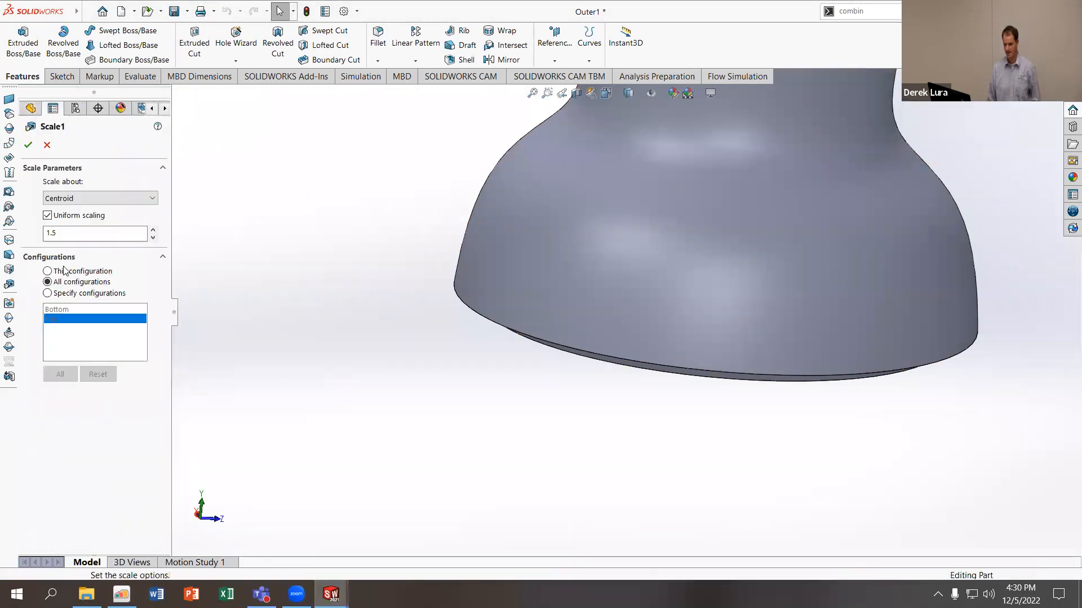
{"action": "double_click", "coordinate": [62, 232]}
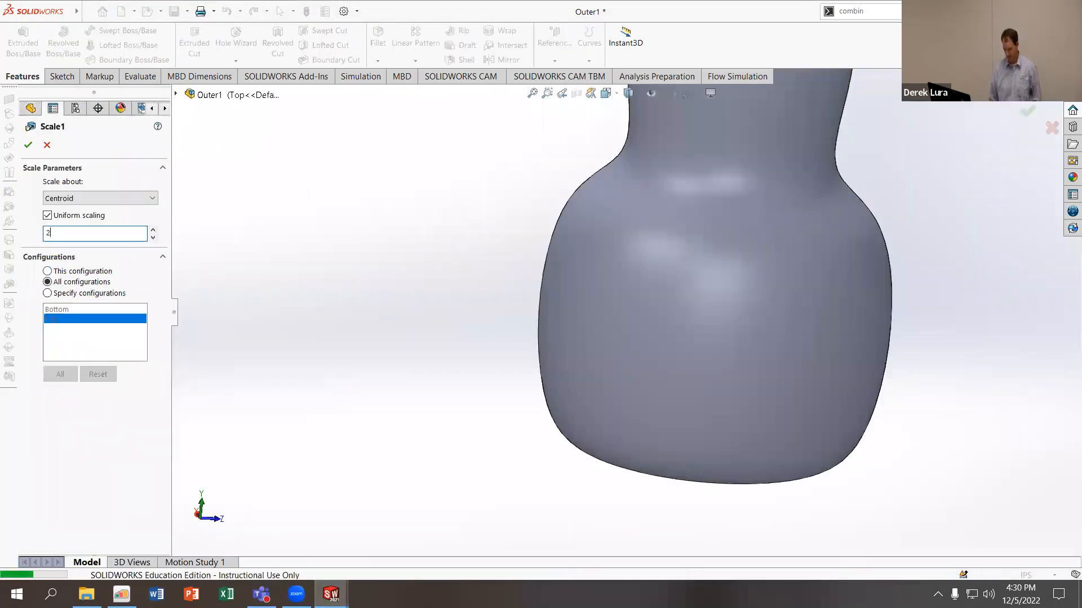
{"action": "left_click", "coordinate": [28, 145]}
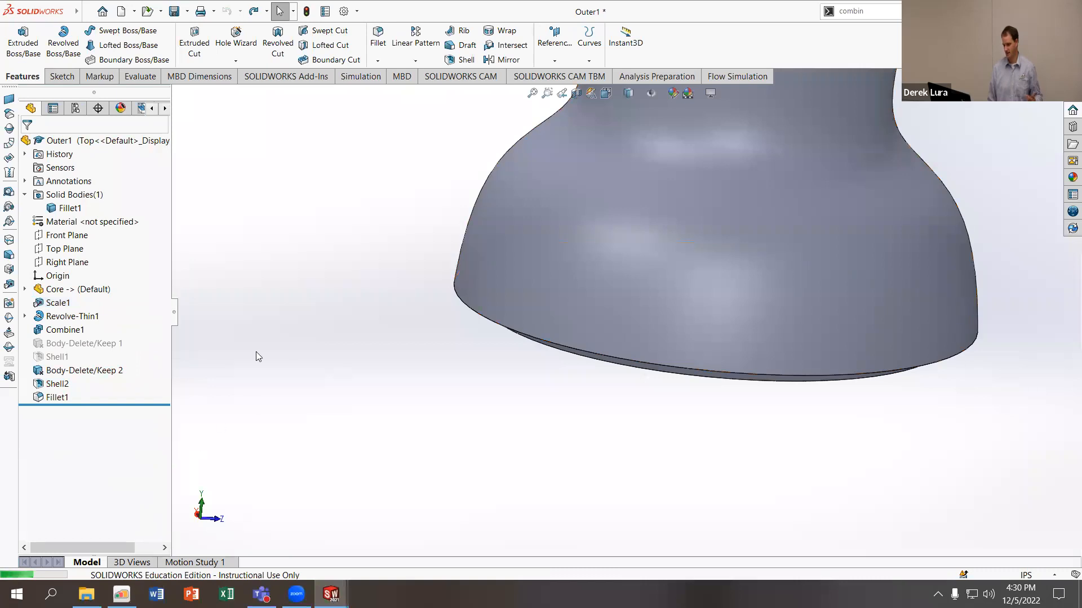
Add a new uniform Scale feature about the centroid after Fillet1 to enlarge the finished top shell
{"action": "left_click", "coordinate": [882, 10]}
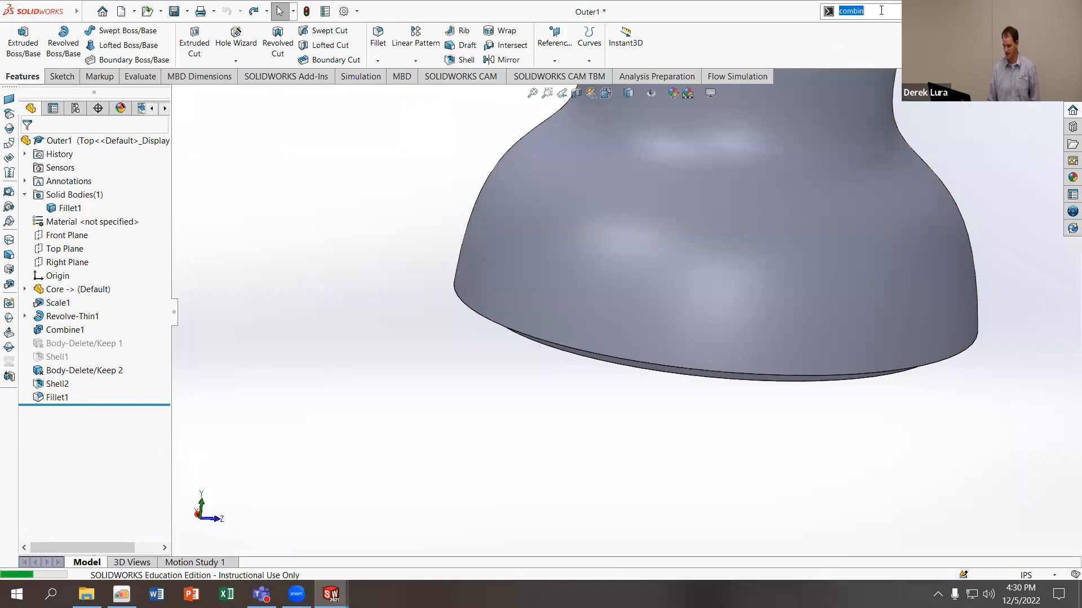
{"action": "type", "text": "sac"}
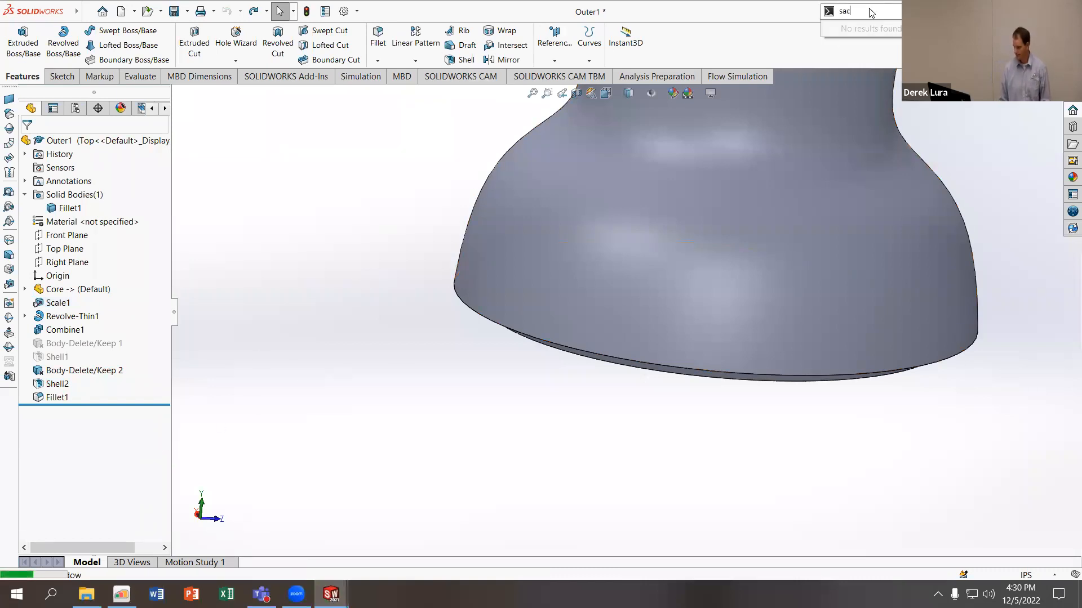
{"action": "type", "text": "ecale"}
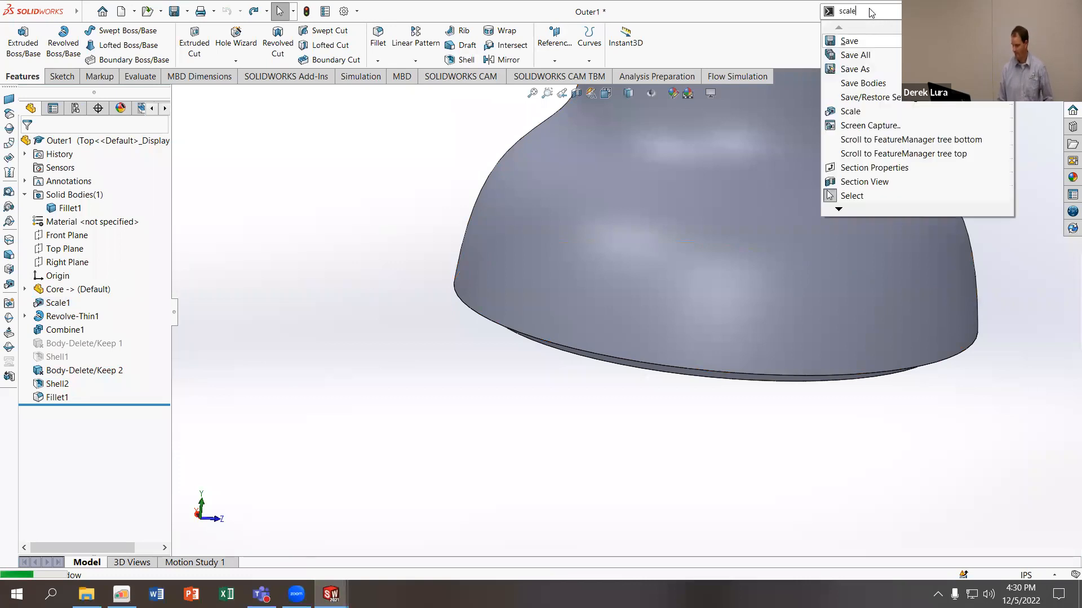
{"action": "key", "text": "Return"}
{"action": "left_click_drag", "start_coordinate": [59, 235], "coordinate": [23, 238]}
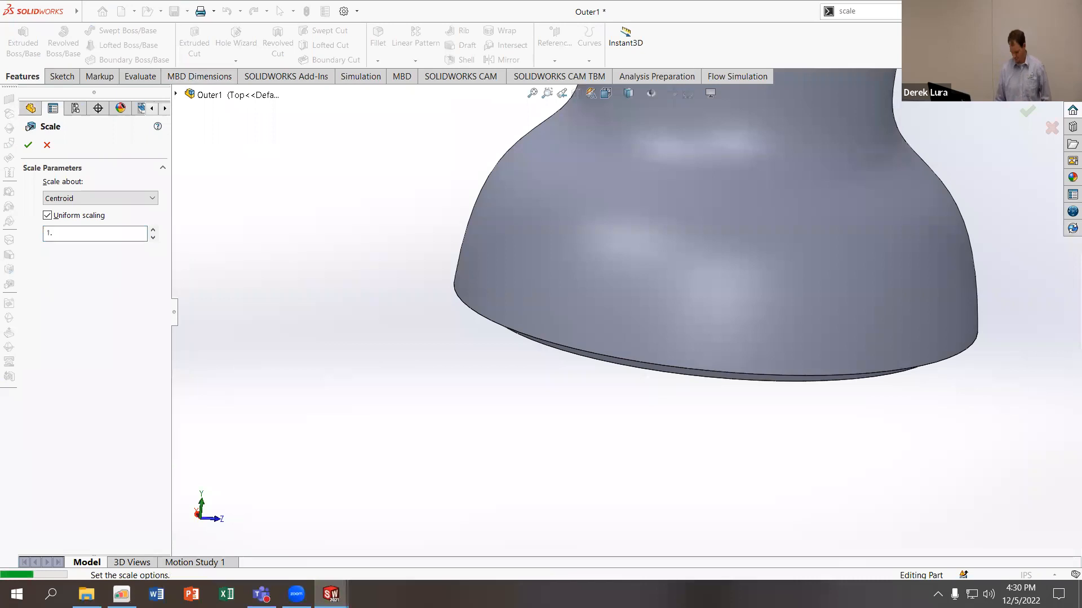
{"action": "left_click", "coordinate": [30, 146]}
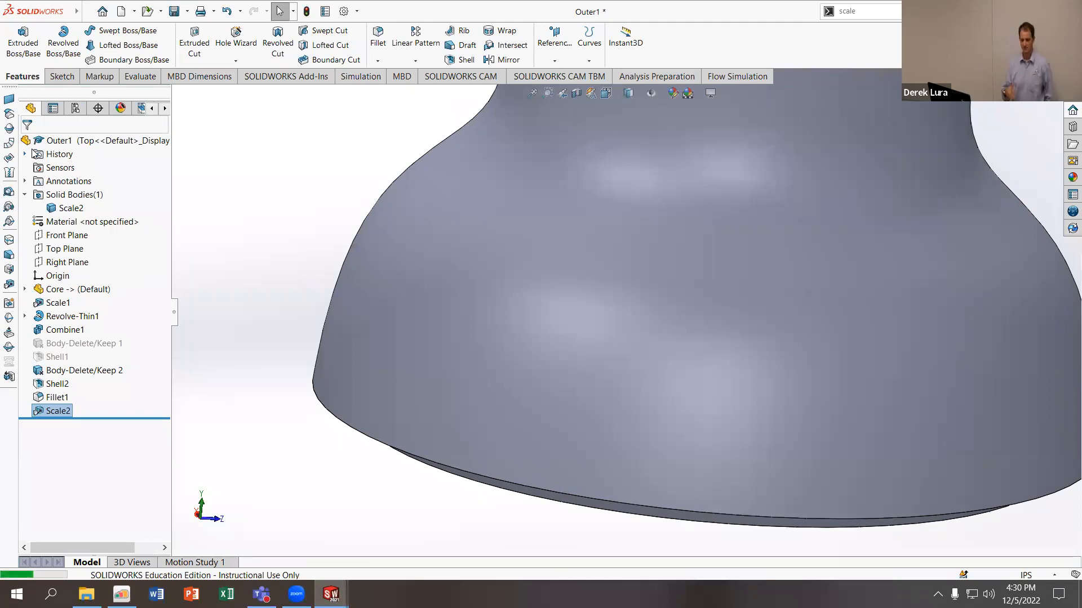
Activate the Bottom configuration of the Outer1 part, rebuilding the document
{"action": "scroll", "coordinate": [305, 189], "scroll_direction": "down", "scroll_amount": 2}
{"action": "scroll", "coordinate": [504, 273], "scroll_direction": "up", "scroll_amount": 6}
{"action": "middle_click_drag", "start_coordinate": [513, 273], "coordinate": [464, 170]}
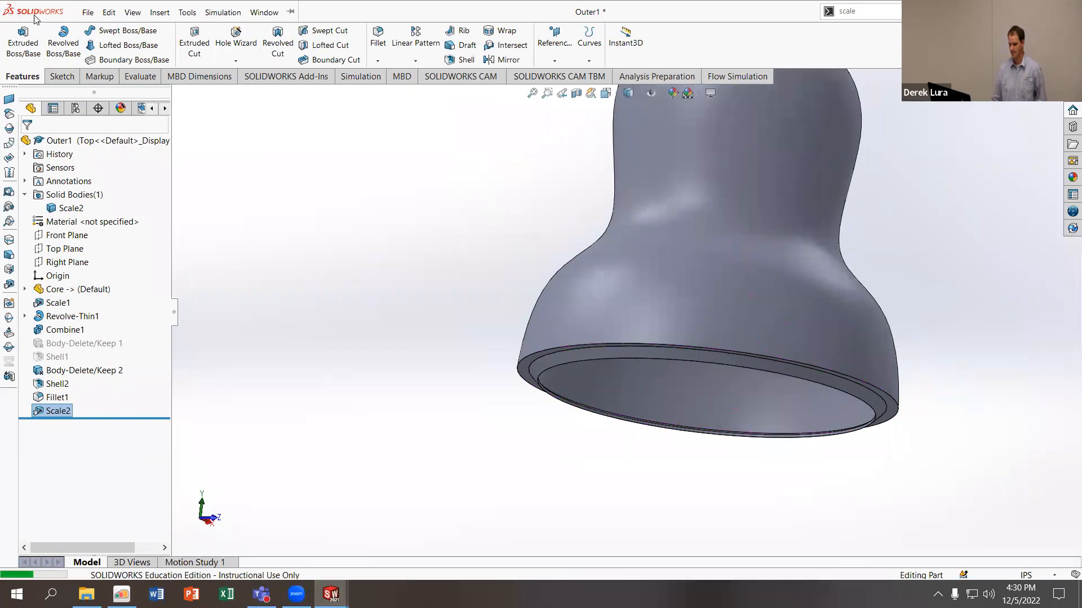
{"action": "left_click", "coordinate": [111, 13]}
{"action": "left_click", "coordinate": [75, 109]}
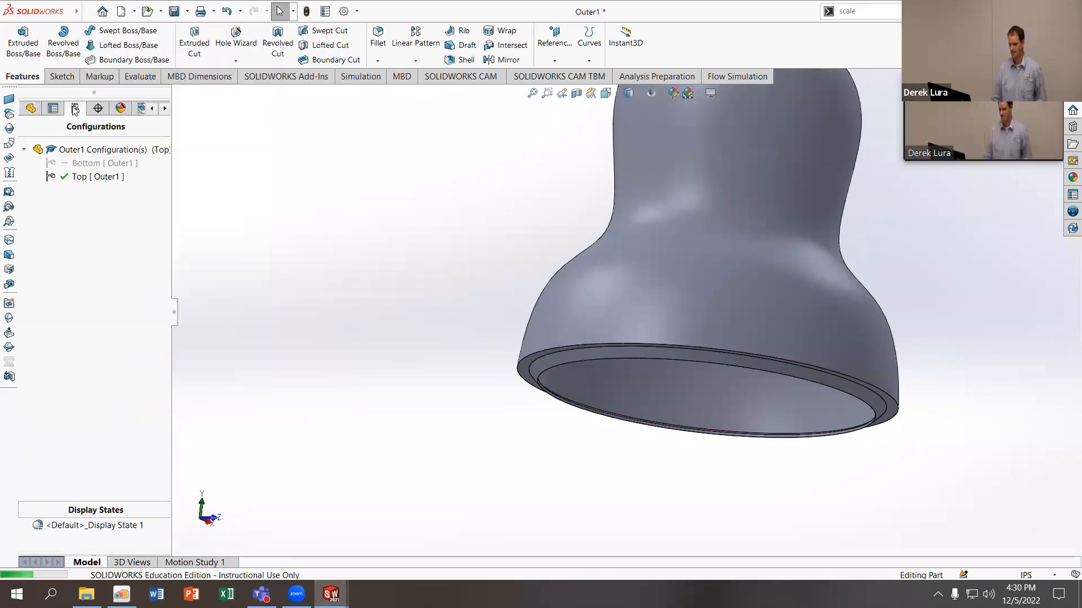
{"action": "left_click", "coordinate": [77, 163]}
{"action": "left_click", "coordinate": [78, 162]}
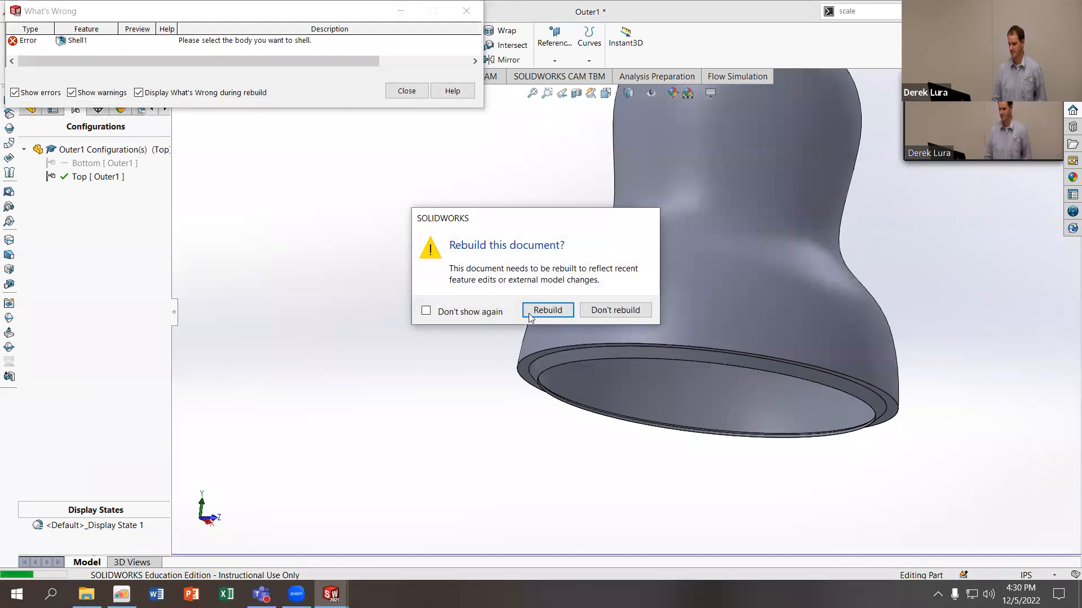
{"action": "left_click", "coordinate": [540, 311]}
{"action": "left_click", "coordinate": [516, 303]}
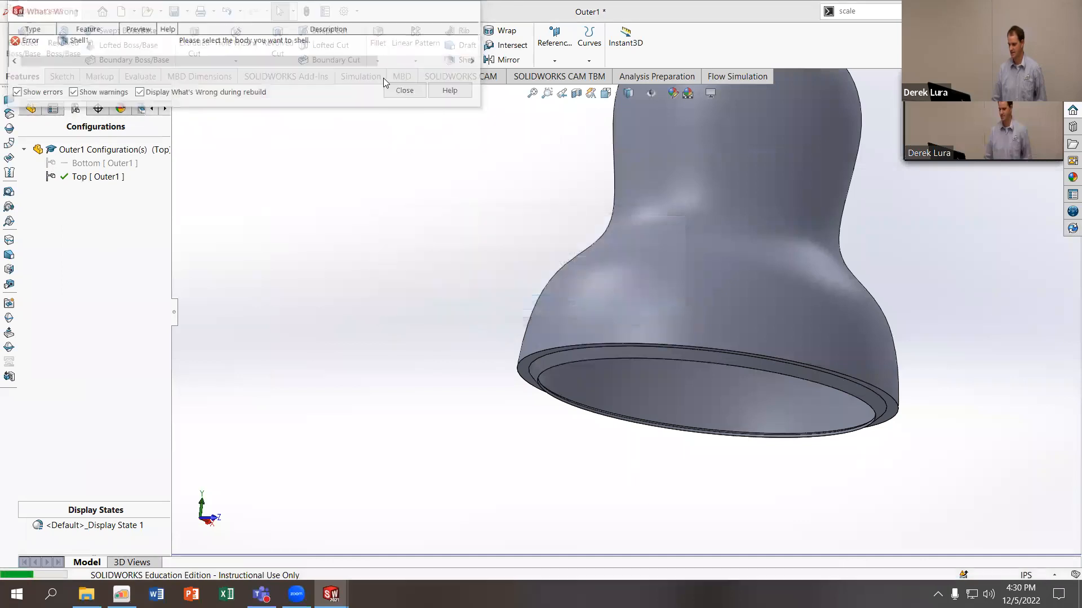
{"action": "left_click", "coordinate": [406, 91]}
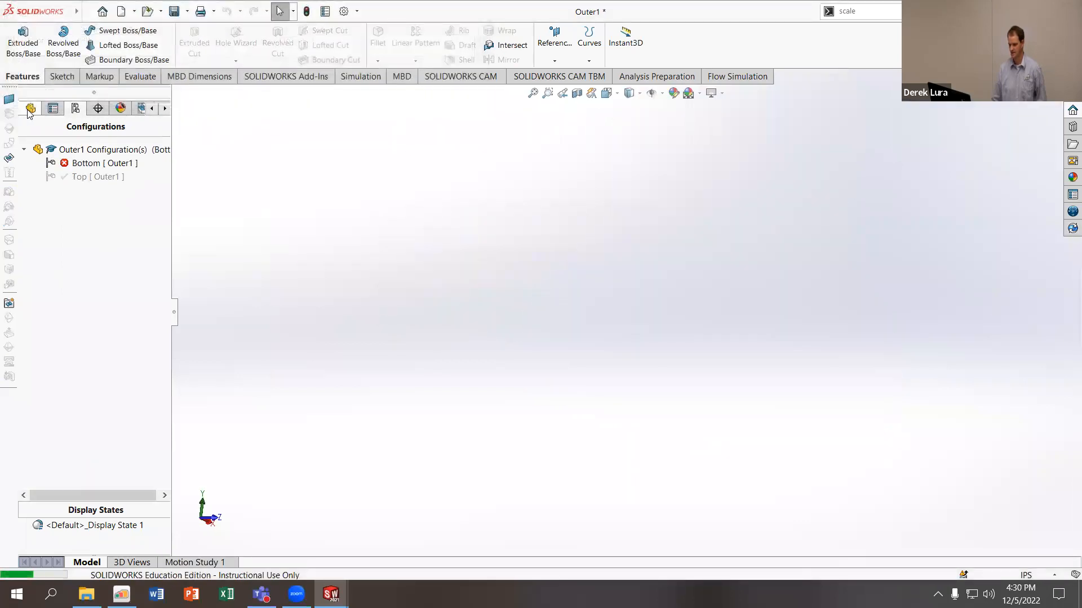
Inspect the face selection of the Shell1 feature in the Bottom configuration
{"action": "left_click", "coordinate": [30, 108]}
{"action": "left_click", "coordinate": [69, 331]}
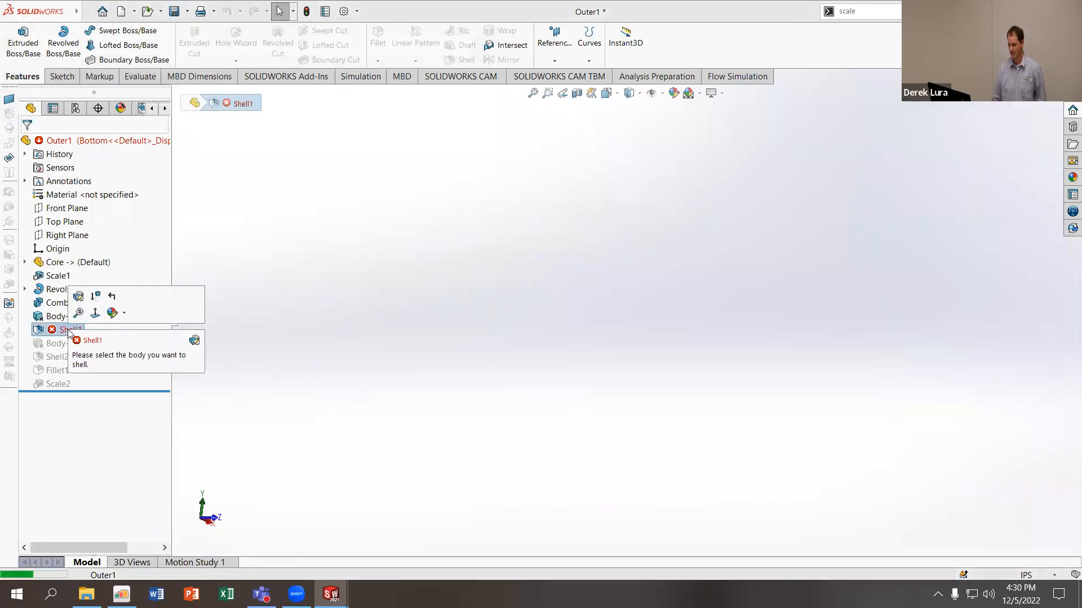
{"action": "left_click", "coordinate": [79, 296]}
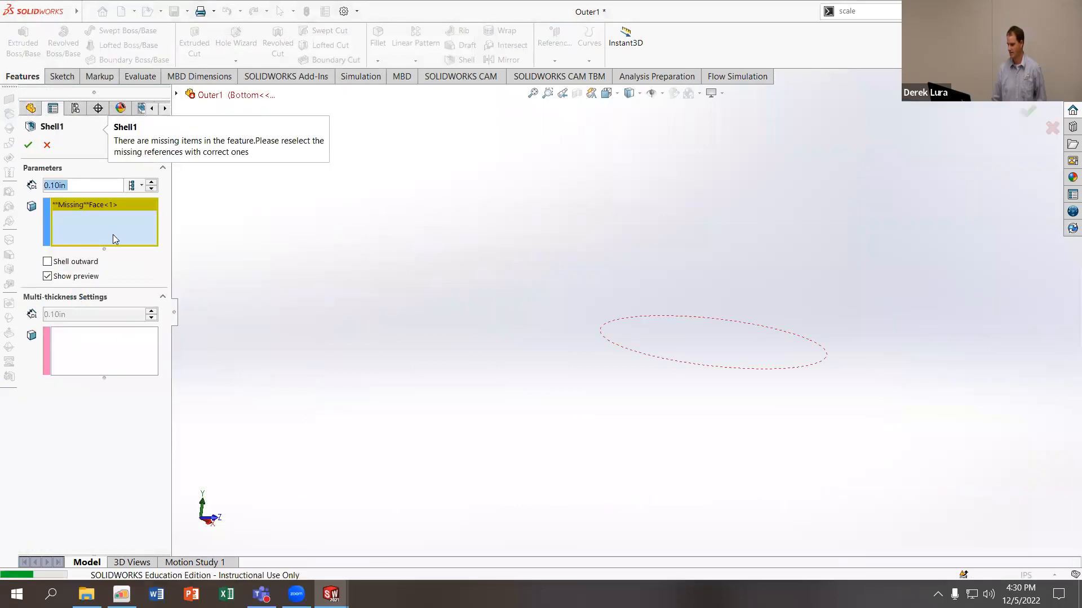
{"action": "left_click", "coordinate": [98, 205]}
{"action": "key", "text": "Escape"}
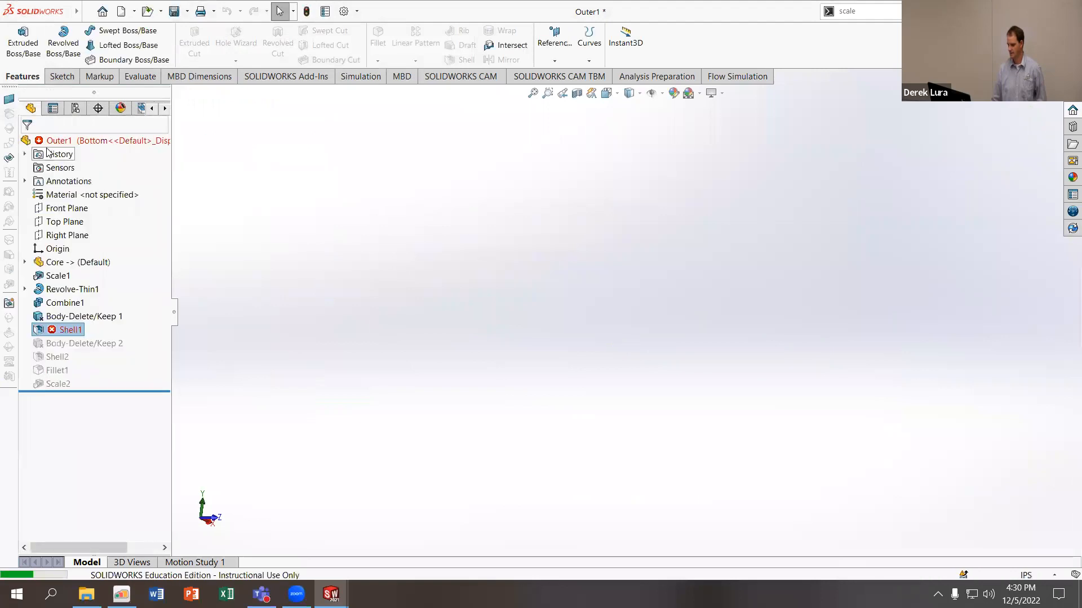
Set the uniform scale factor of the Scale1 feature to 1.5 for all configurations
{"action": "left_click", "coordinate": [58, 275]}
{"action": "left_click", "coordinate": [76, 243]}
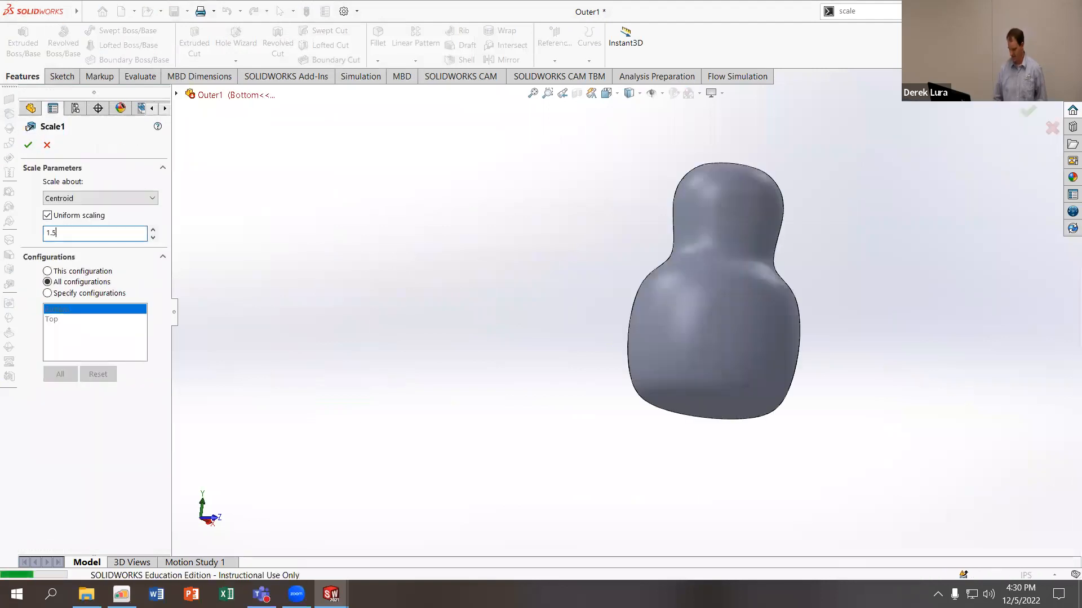
{"action": "left_click", "coordinate": [27, 145]}
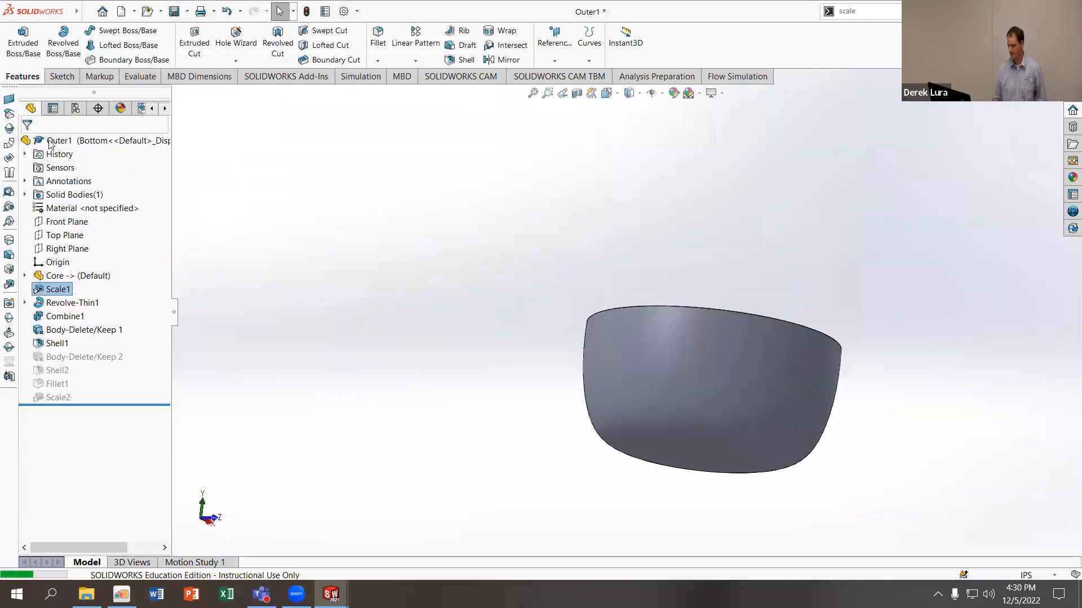
Unsuppress the Scale2 feature in the Bottom configuration to enlarge the bottom shell
{"action": "right_click", "coordinate": [58, 289]}
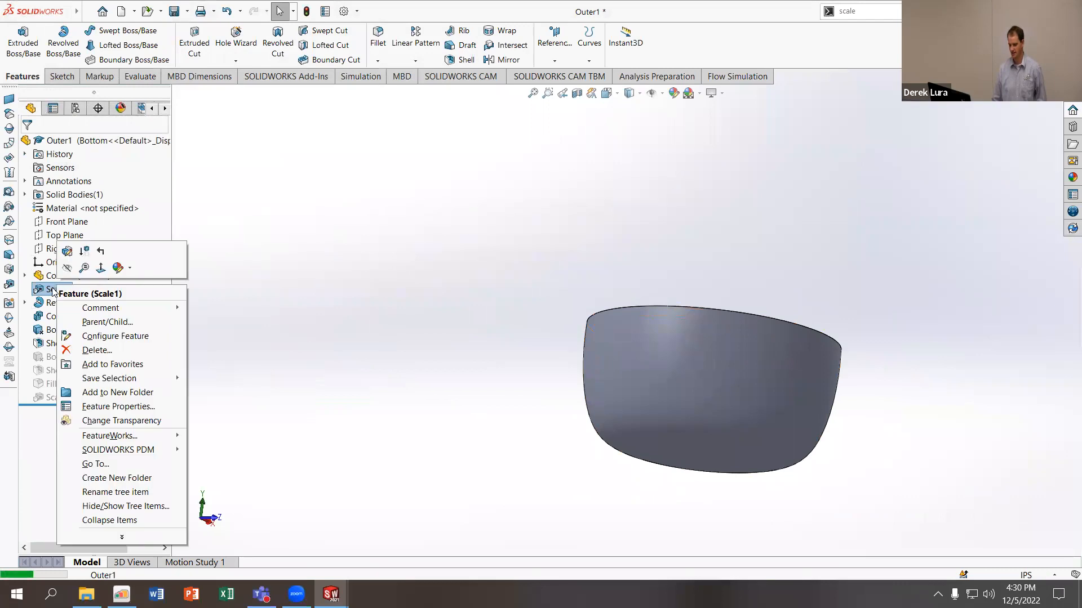
{"action": "left_click", "coordinate": [52, 344]}
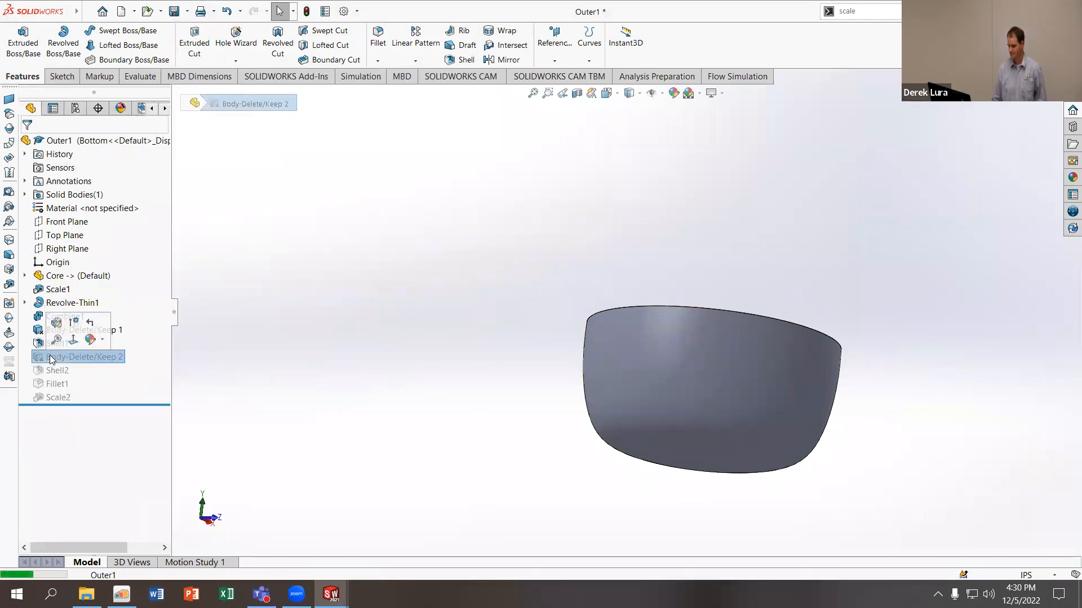
{"action": "right_click", "coordinate": [49, 397]}
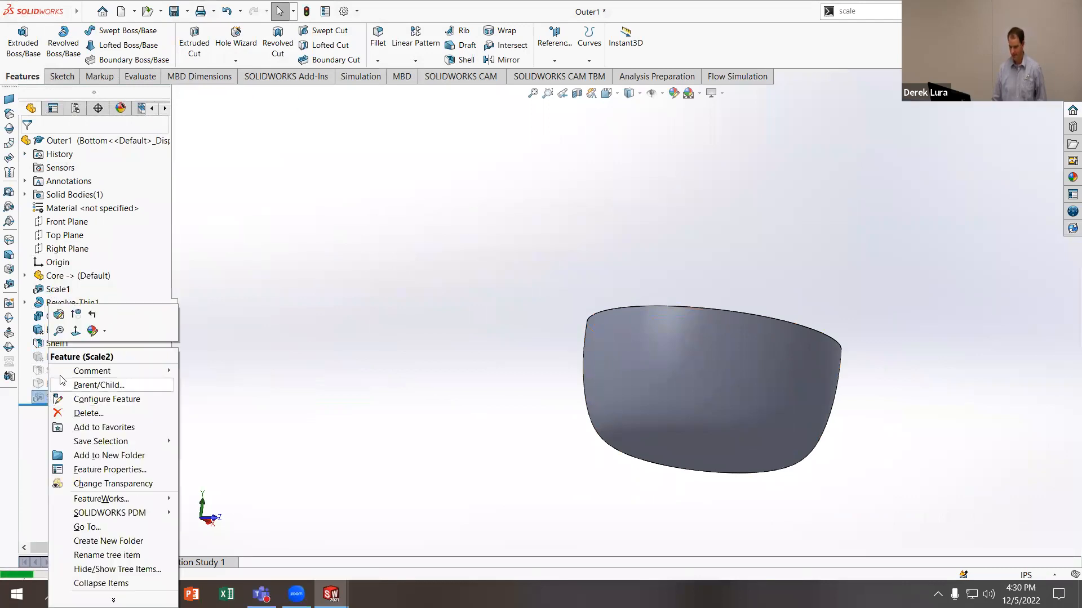
{"action": "left_click", "coordinate": [76, 317]}
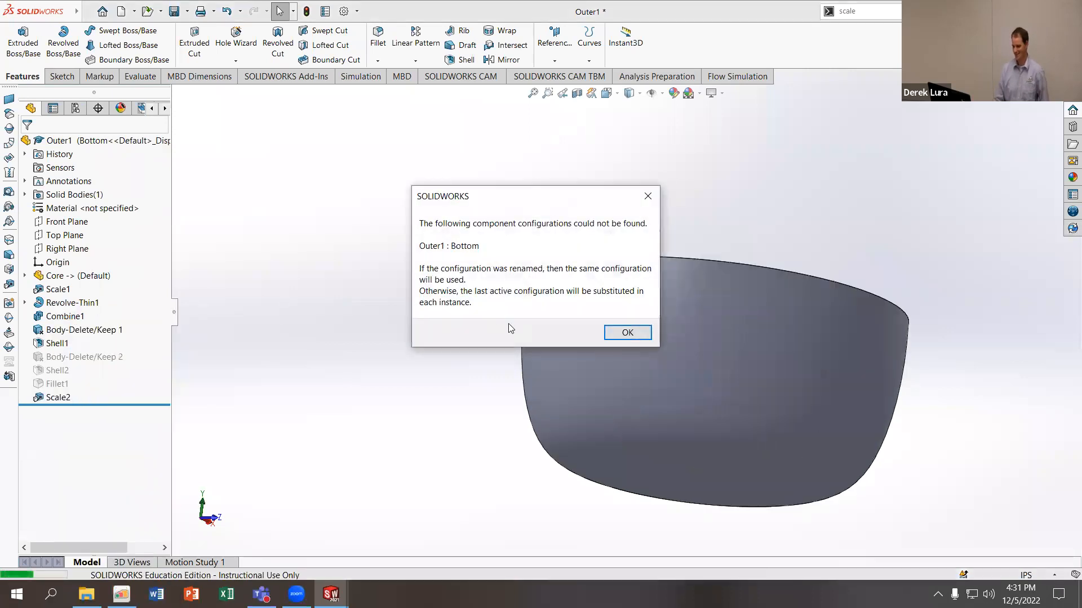
{"action": "left_click", "coordinate": [616, 334]}
{"action": "middle_click_drag", "start_coordinate": [306, 235], "coordinate": [290, 351]}
Switch Outer1 to its Top configuration and back to Bottom to check both shell halves
{"action": "left_click", "coordinate": [75, 107]}
{"action": "double_click", "coordinate": [99, 175]}
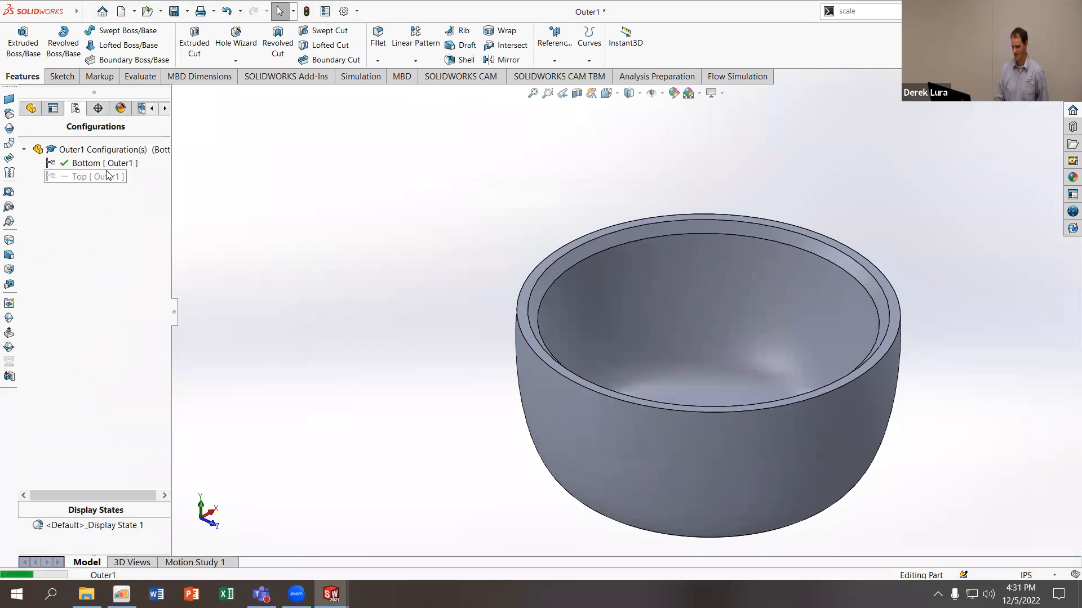
{"action": "double_click", "coordinate": [101, 163]}
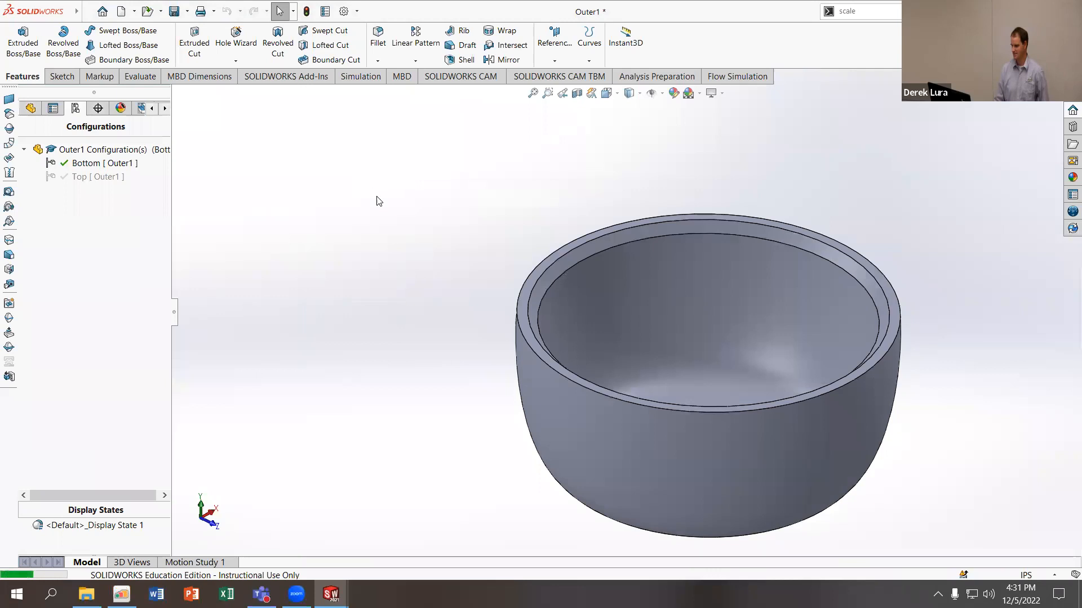
{"action": "mouse_move", "coordinate": [331, 594]}
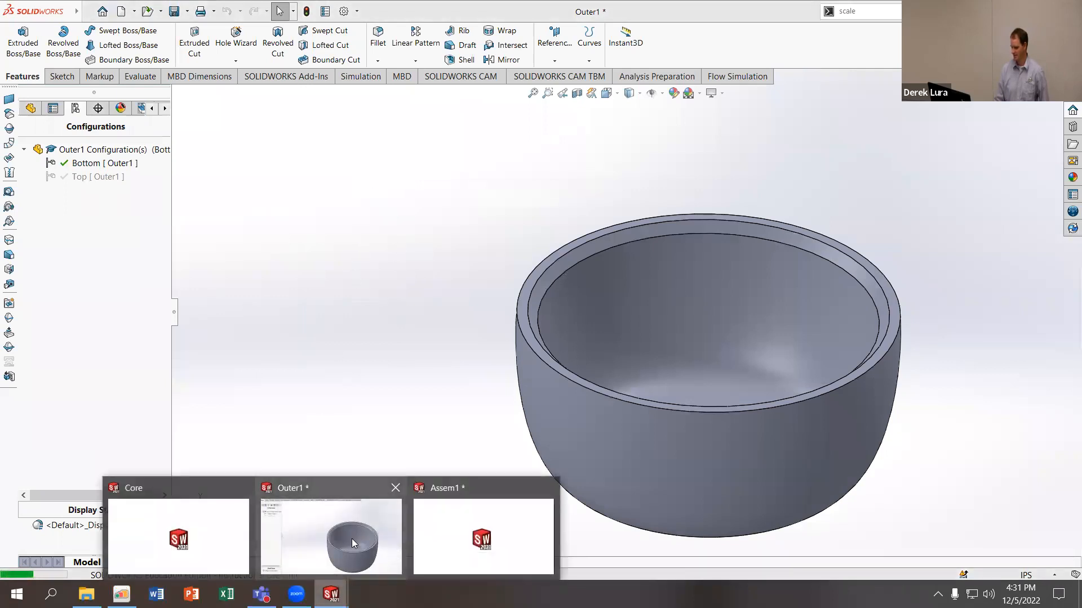
{"action": "left_click", "coordinate": [329, 542]}
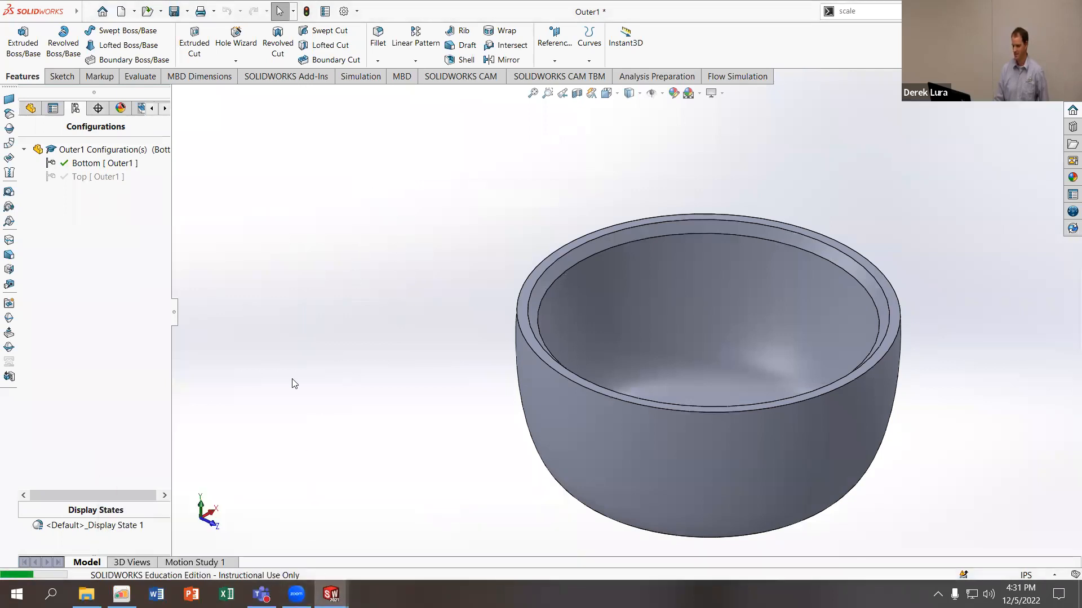
Save the Outer1 part with its Scale2 feature active in the Bottom configuration
{"action": "left_click", "coordinate": [32, 109]}
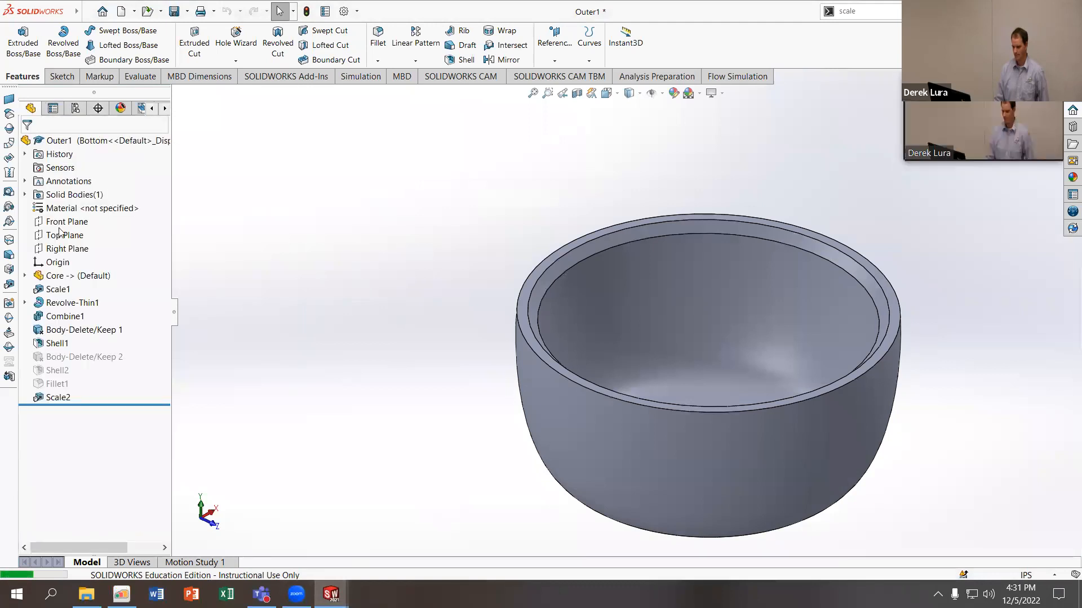
{"action": "left_click", "coordinate": [58, 397]}
{"action": "left_click_drag", "start_coordinate": [94, 409], "coordinate": [90, 391]}
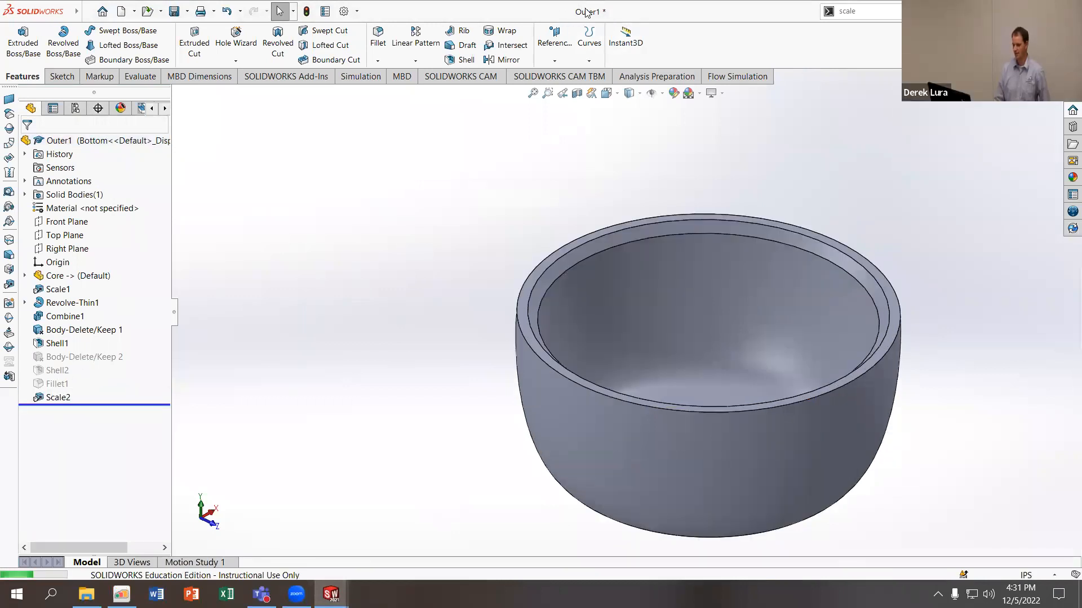
{"action": "left_click", "coordinate": [178, 12]}
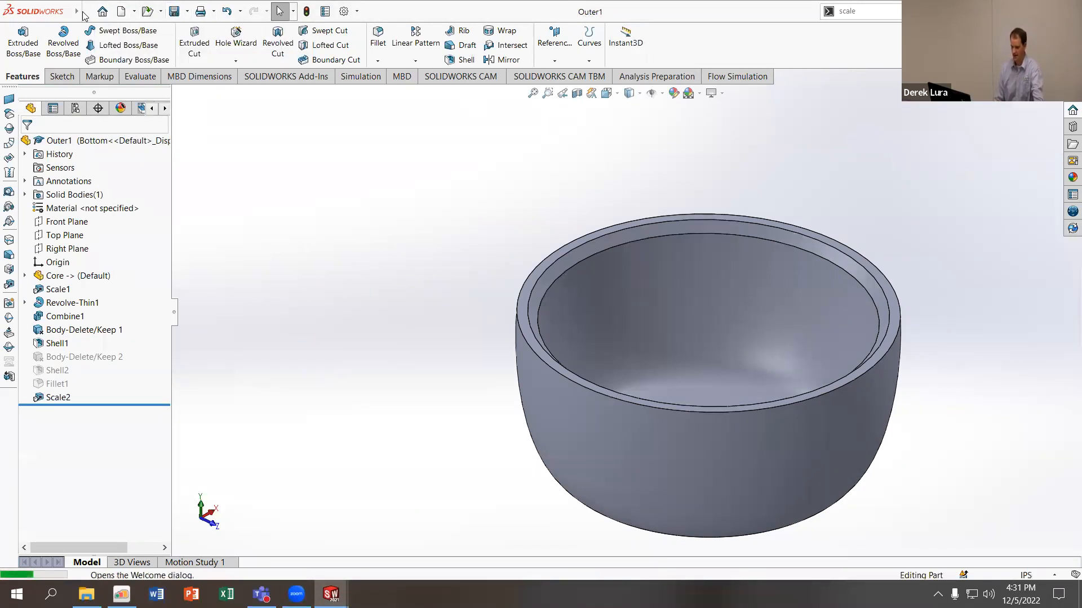
Try to open the Outer2 part from the NestingDoll folder in its Top configuration
{"action": "left_click", "coordinate": [88, 13]}
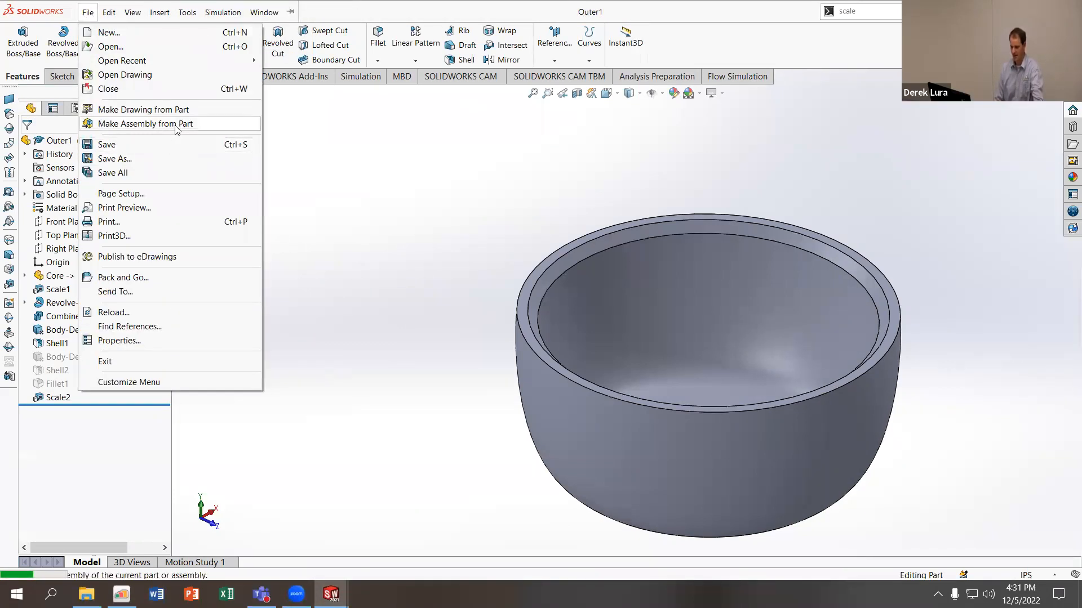
{"action": "mouse_move", "coordinate": [207, 67]}
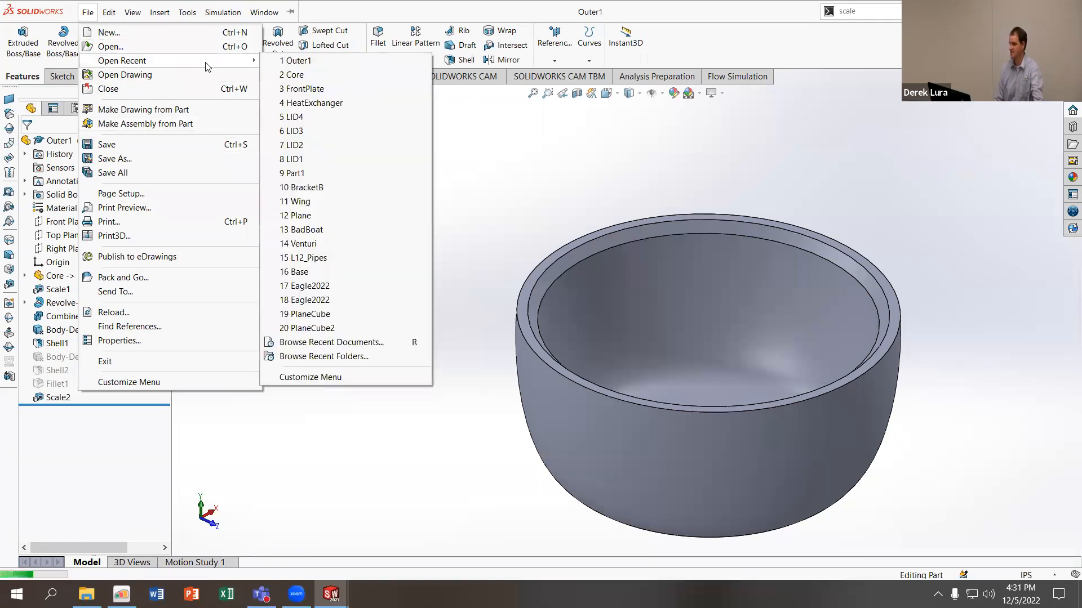
{"action": "left_click", "coordinate": [145, 47]}
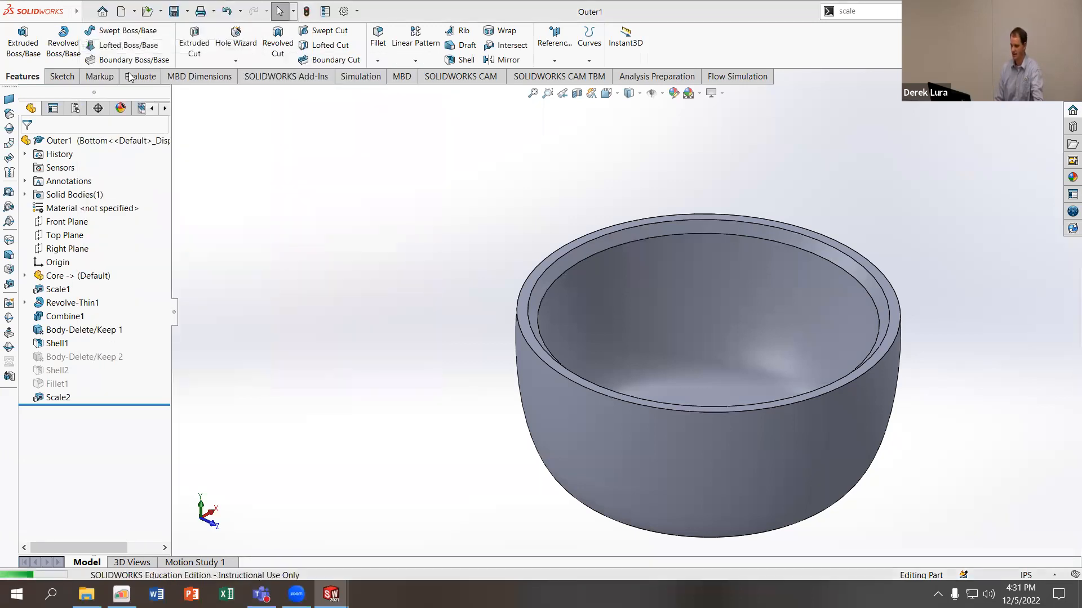
{"action": "left_click", "coordinate": [312, 229]}
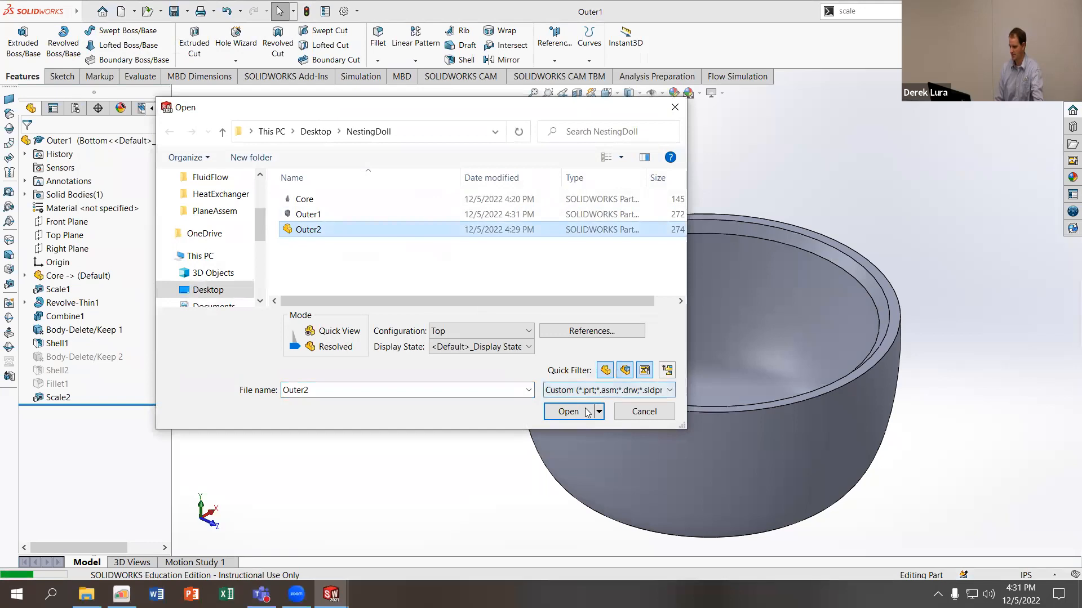
{"action": "left_click", "coordinate": [577, 415]}
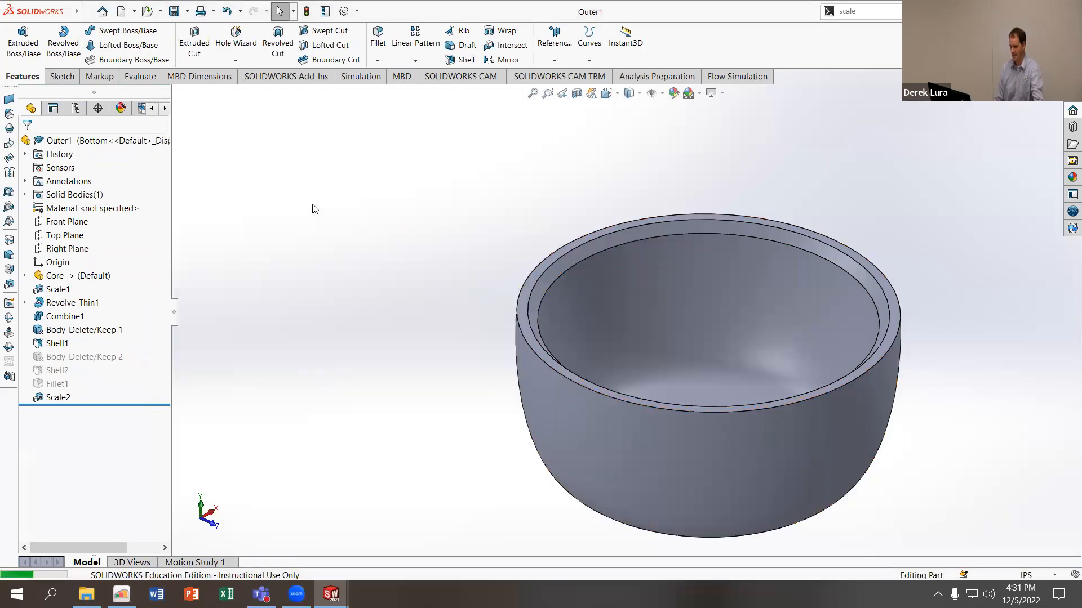
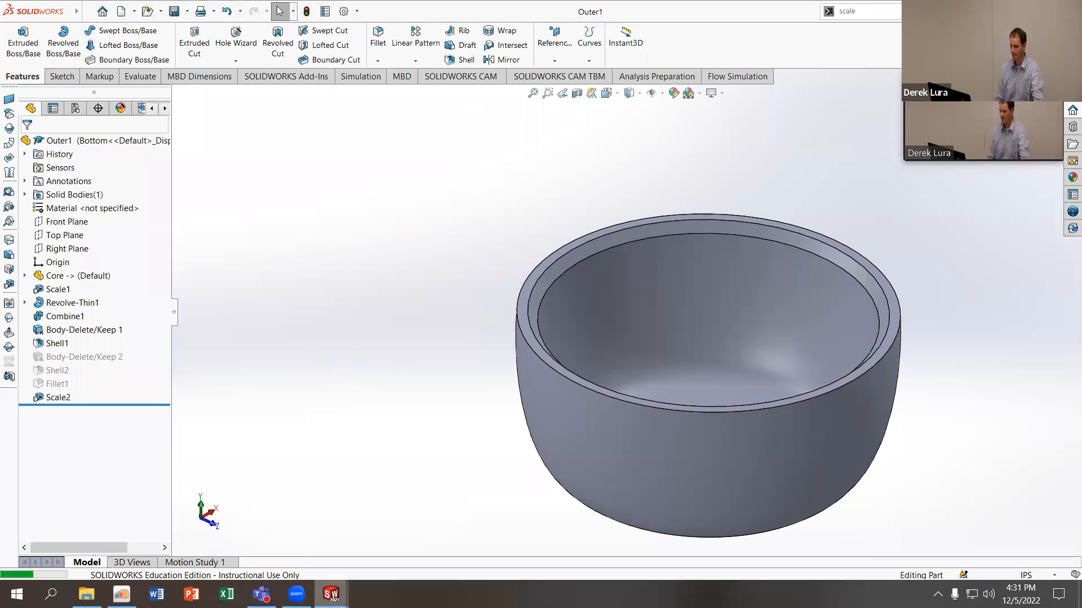
Switch to the Assem1 assembly and move the top shell half upward toward the bottom shell's rim
{"action": "left_click", "coordinate": [331, 595]}
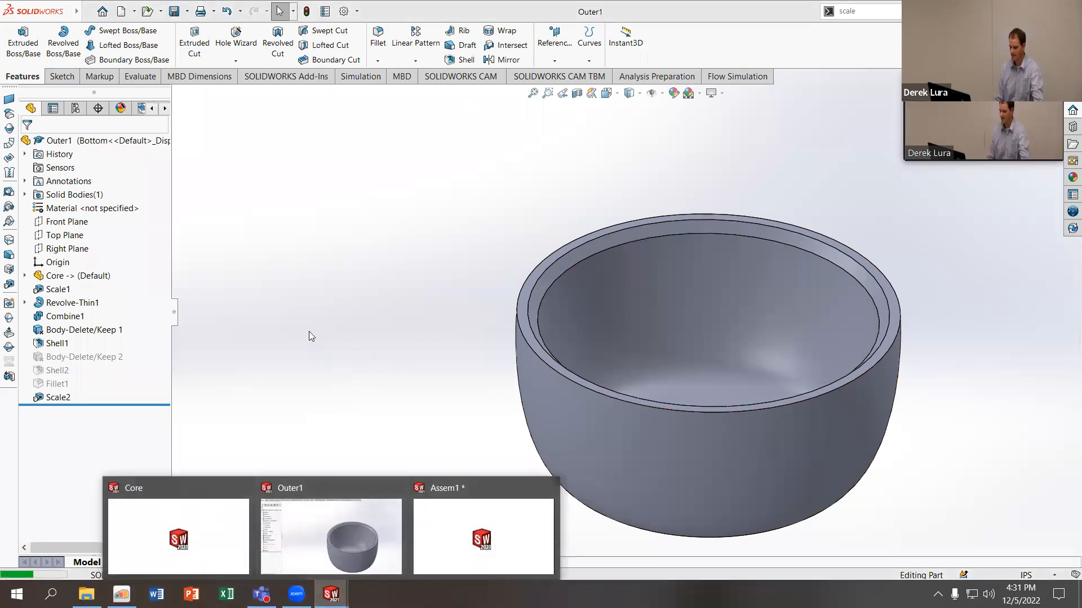
{"action": "left_click", "coordinate": [339, 592]}
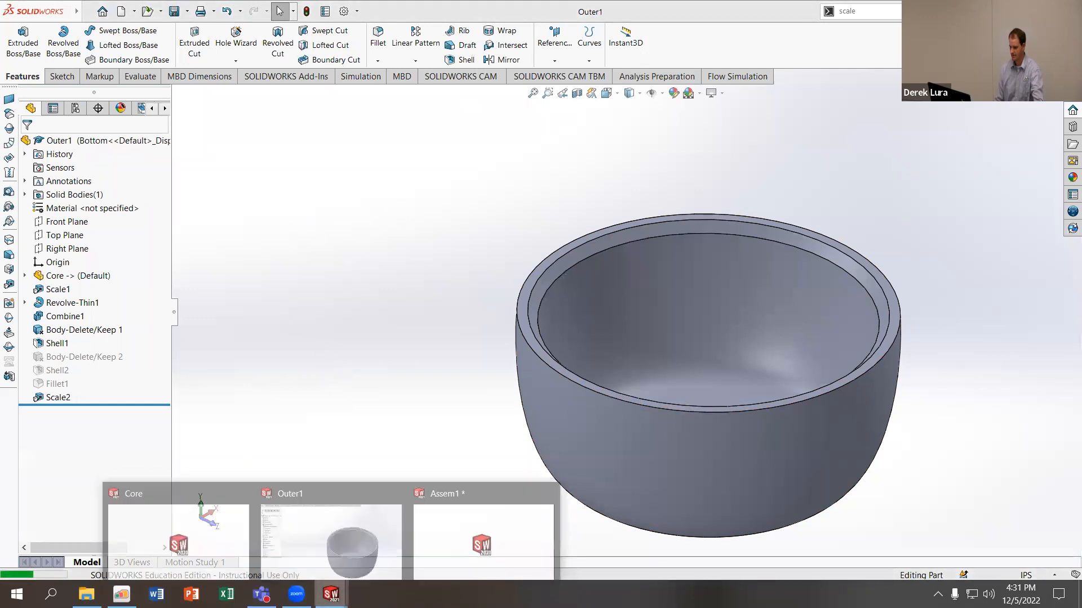
{"action": "left_click", "coordinate": [456, 532]}
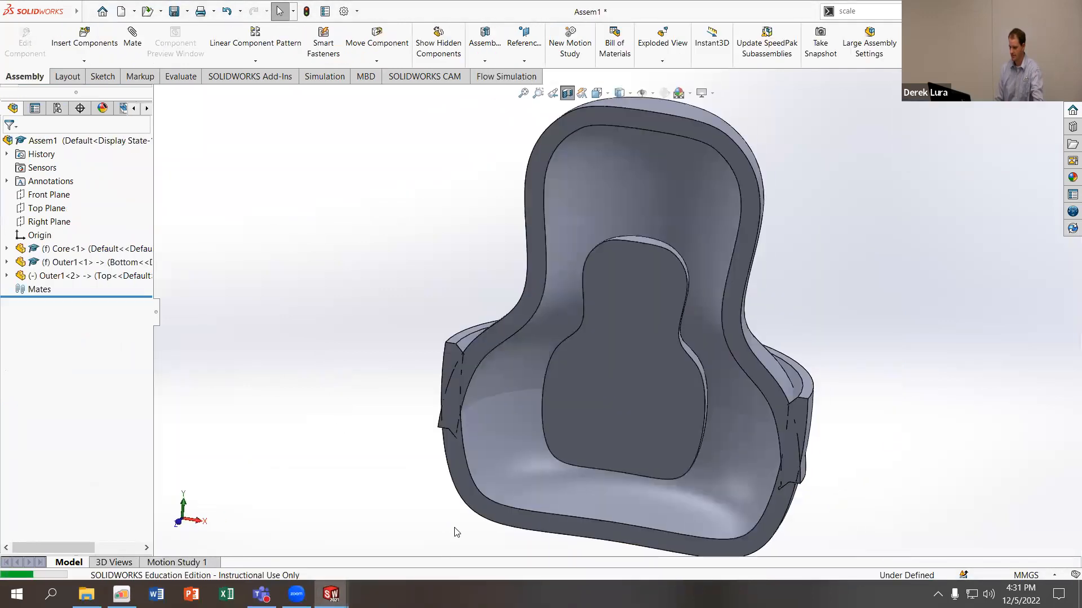
{"action": "left_click_drag", "start_coordinate": [531, 224], "coordinate": [551, 142]}
{"action": "middle_click_drag", "start_coordinate": [340, 177], "coordinate": [325, 195]}
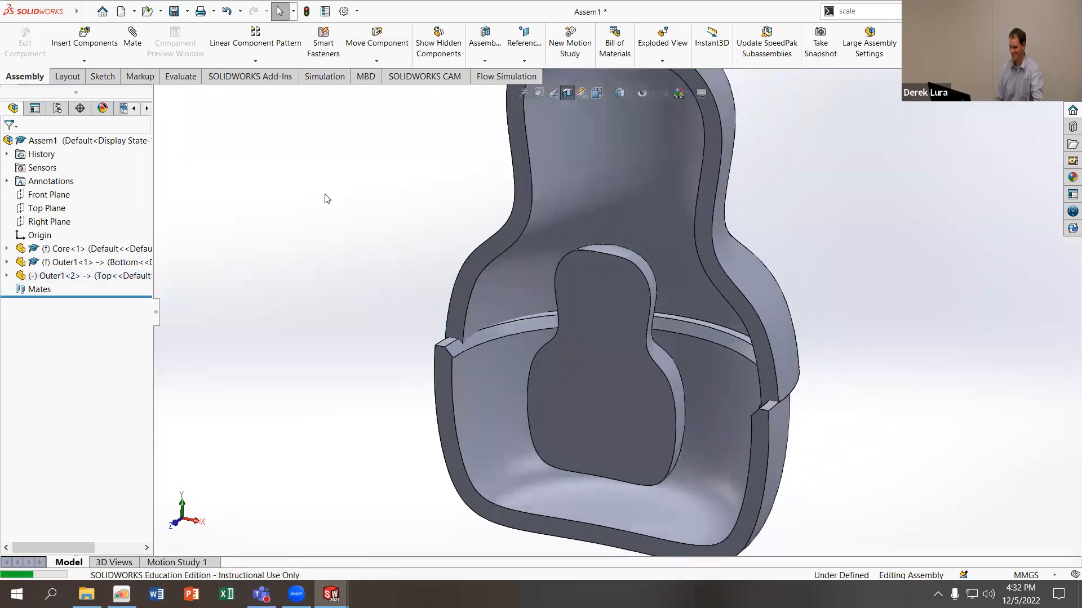
{"action": "middle_click_drag", "start_coordinate": [271, 391], "coordinate": [320, 414]}
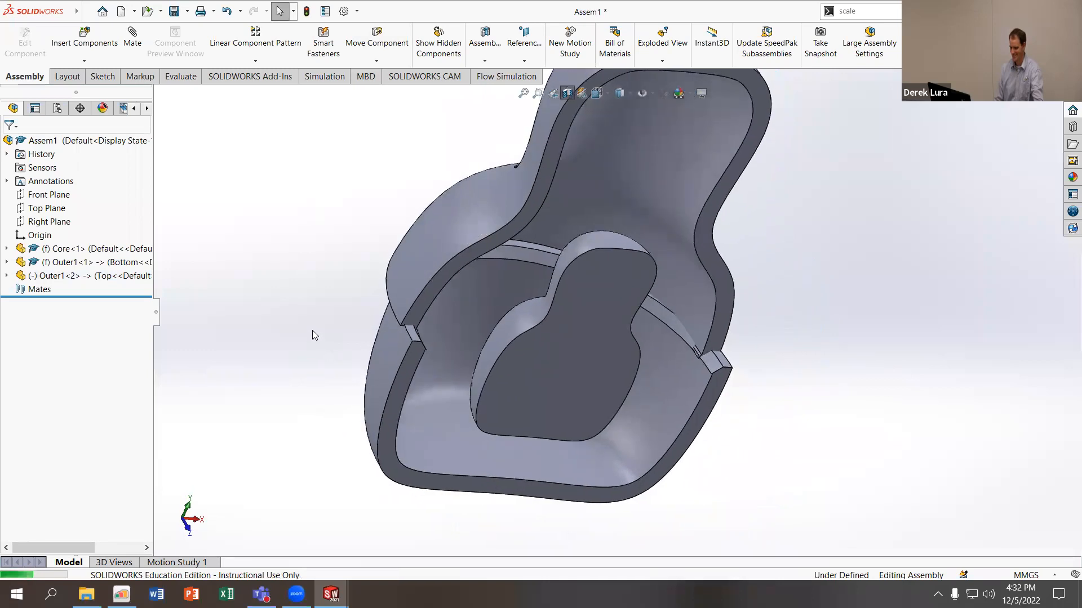
Switch to the Outer1 part and try to open the Outer2 part from the NestingDoll folder
{"action": "left_click", "coordinate": [331, 595]}
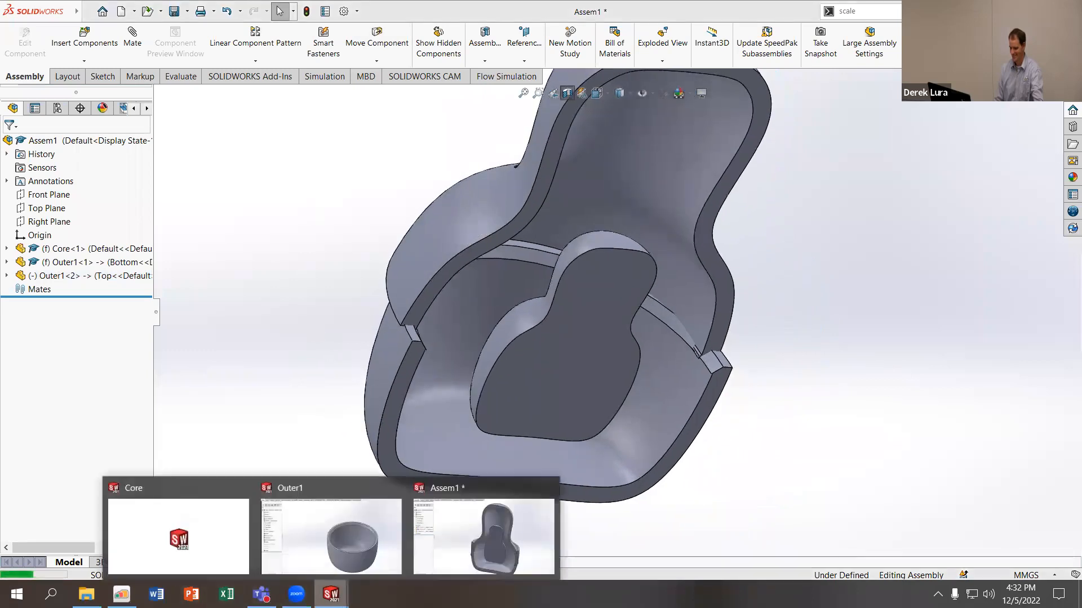
{"action": "left_click", "coordinate": [327, 555]}
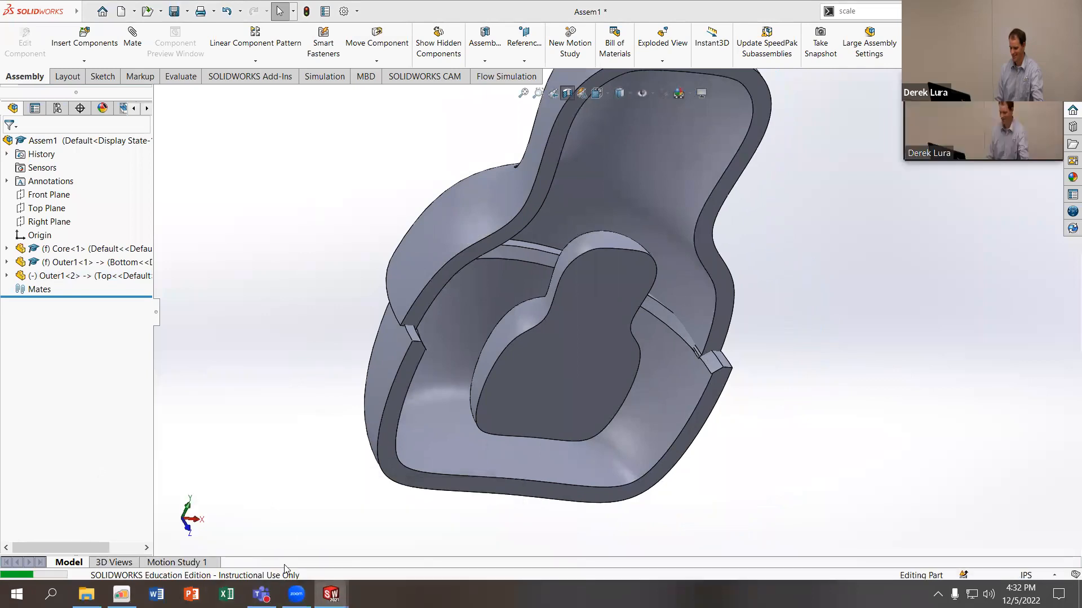
{"action": "left_click", "coordinate": [86, 12]}
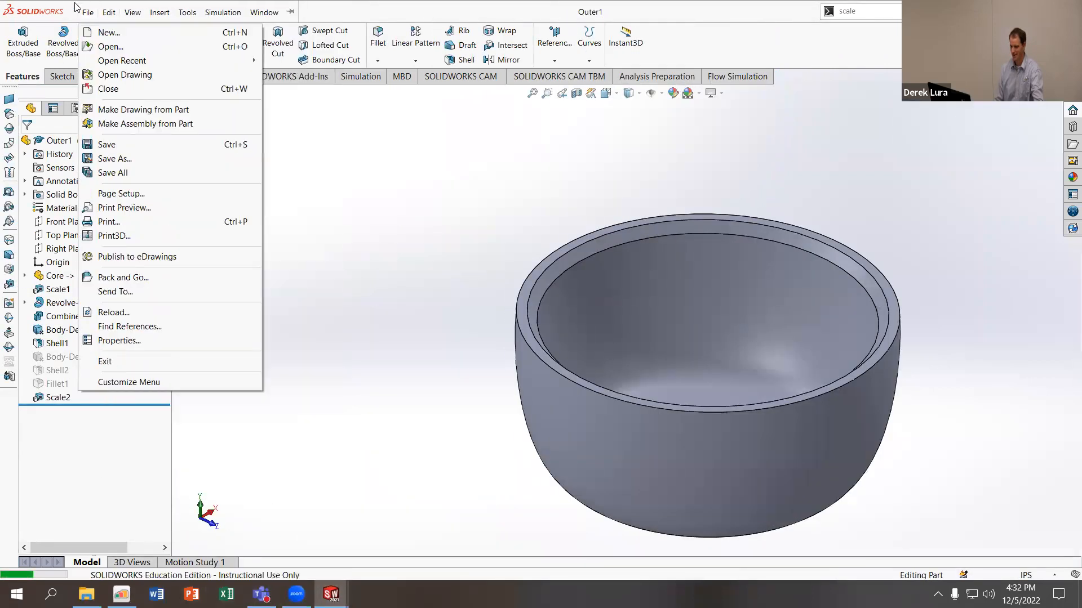
{"action": "left_click", "coordinate": [112, 46]}
{"action": "left_click", "coordinate": [308, 229]}
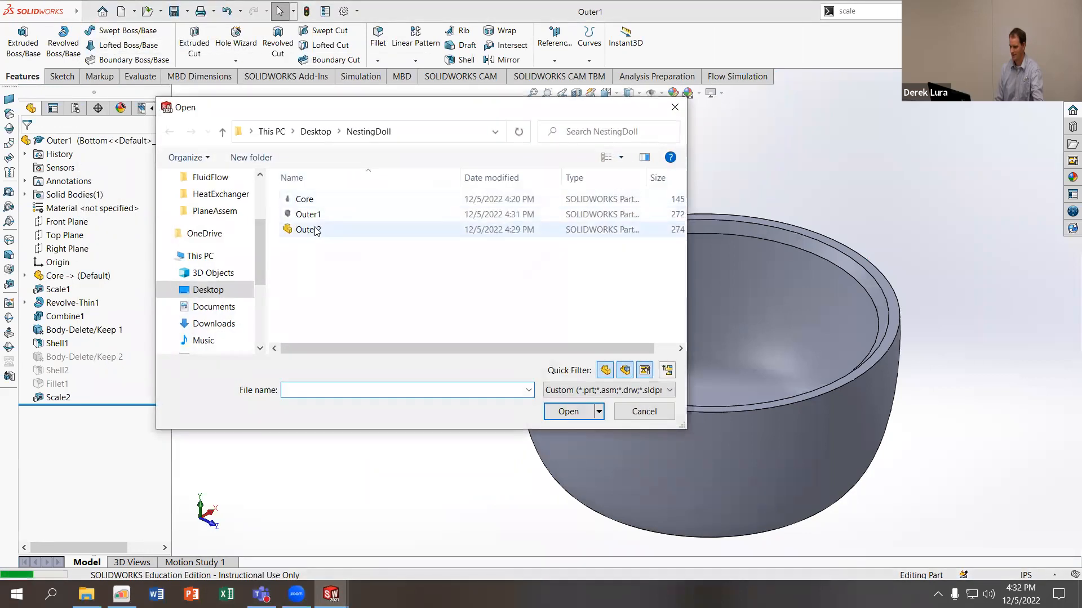
{"action": "left_click", "coordinate": [561, 414]}
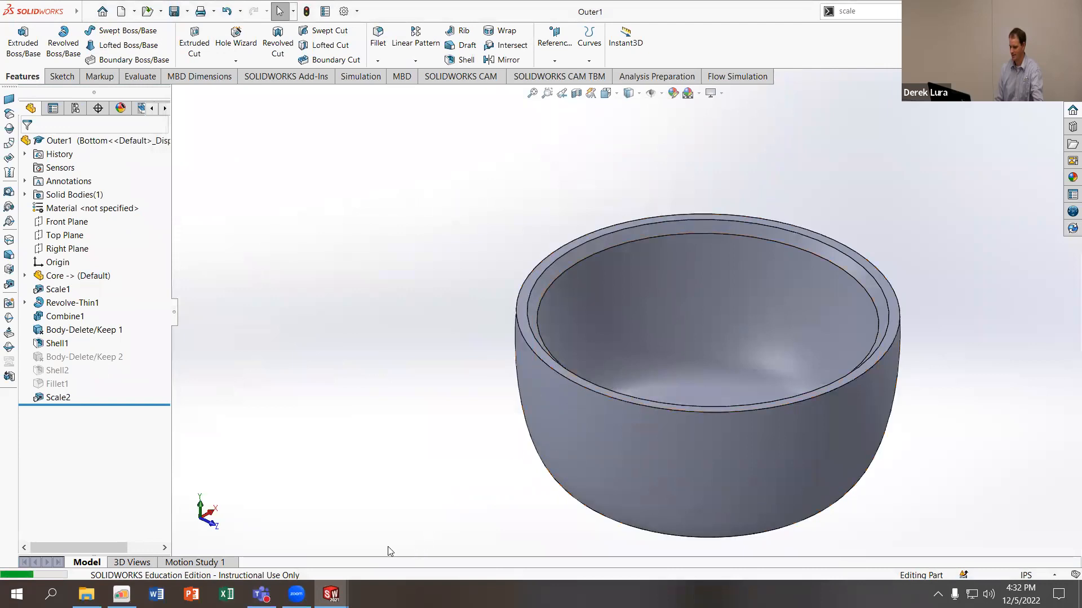
Switch to the Assem1 assembly and insert the Outer2 part in its Top configuration at the assembly origin
{"action": "left_click", "coordinate": [331, 594]}
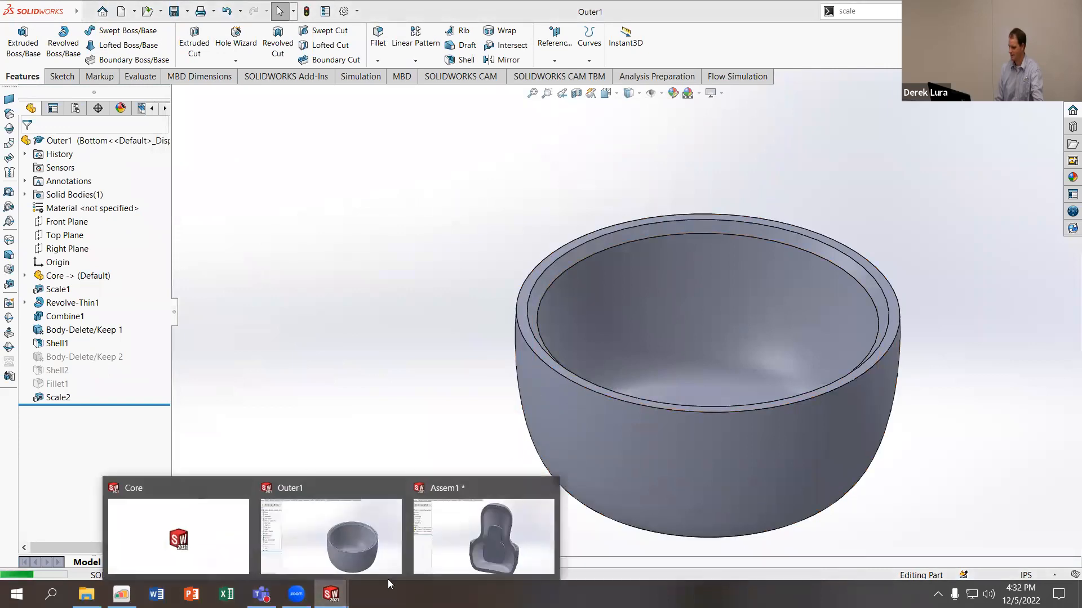
{"action": "left_click", "coordinate": [515, 535]}
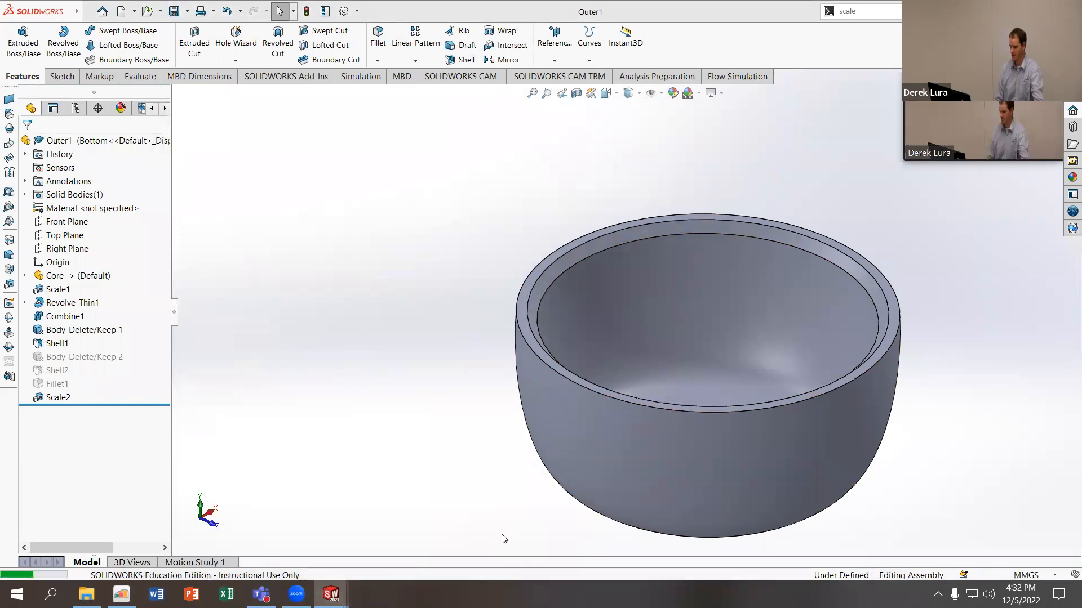
{"action": "left_click", "coordinate": [84, 37]}
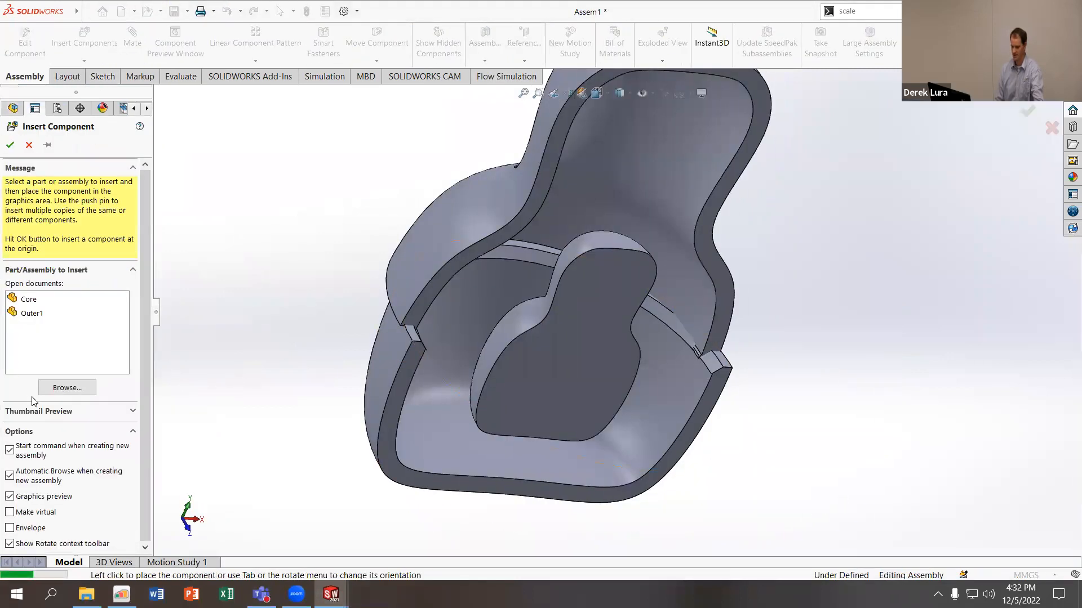
{"action": "left_click", "coordinate": [59, 388]}
{"action": "left_click", "coordinate": [309, 231]}
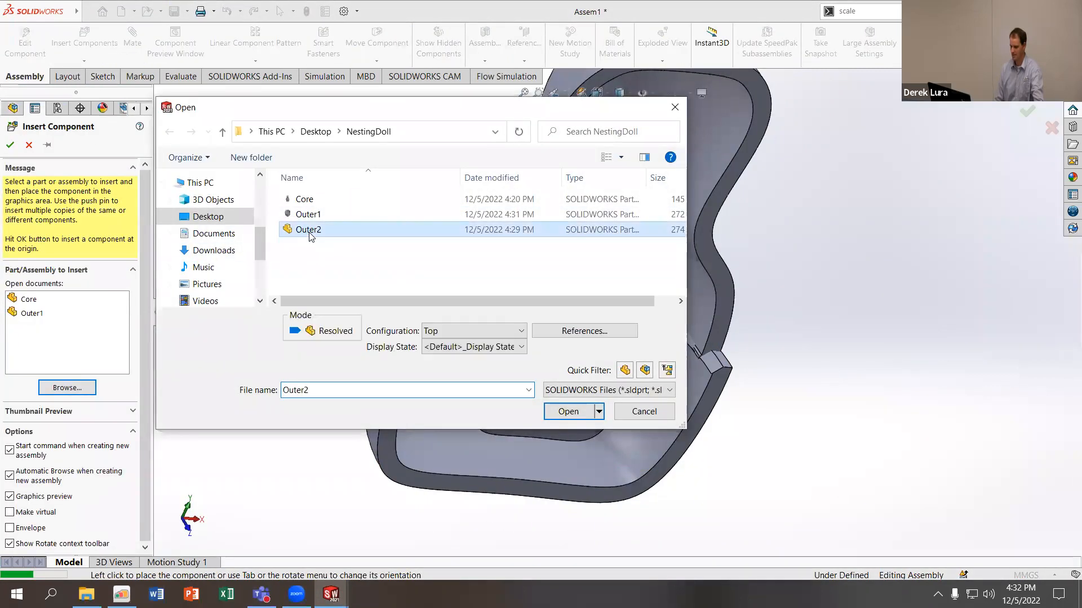
{"action": "left_click", "coordinate": [552, 415]}
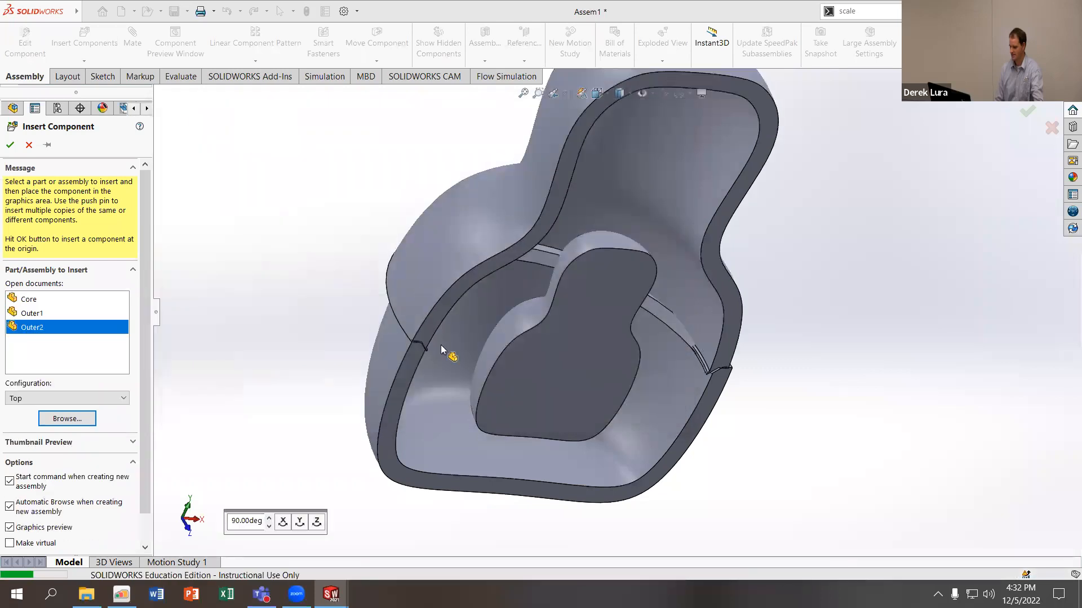
{"action": "left_click", "coordinate": [11, 145]}
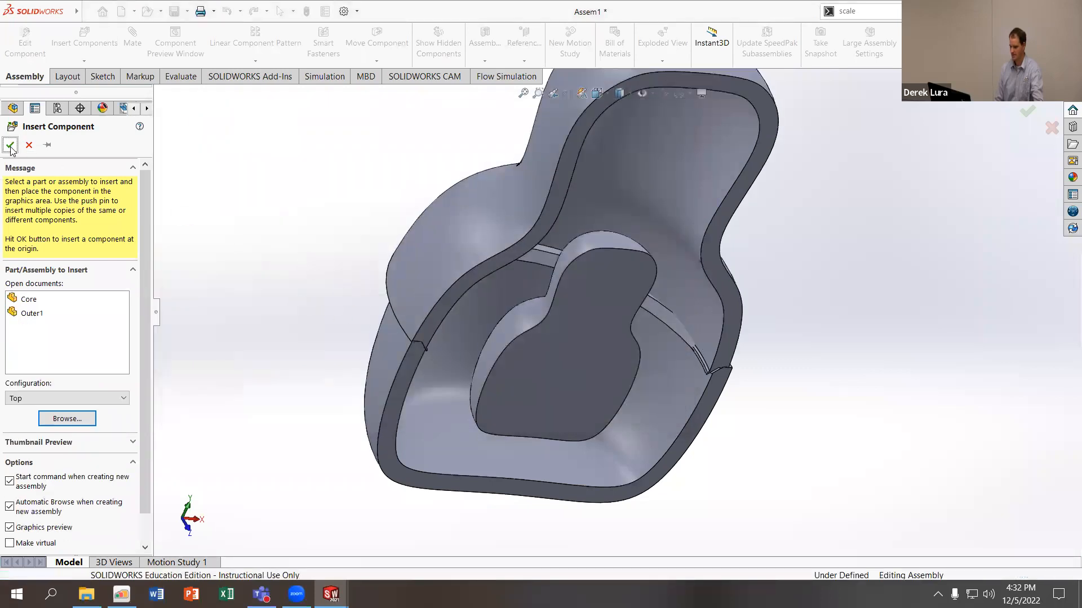
{"action": "middle_click_drag", "start_coordinate": [423, 248], "coordinate": [377, 234]}
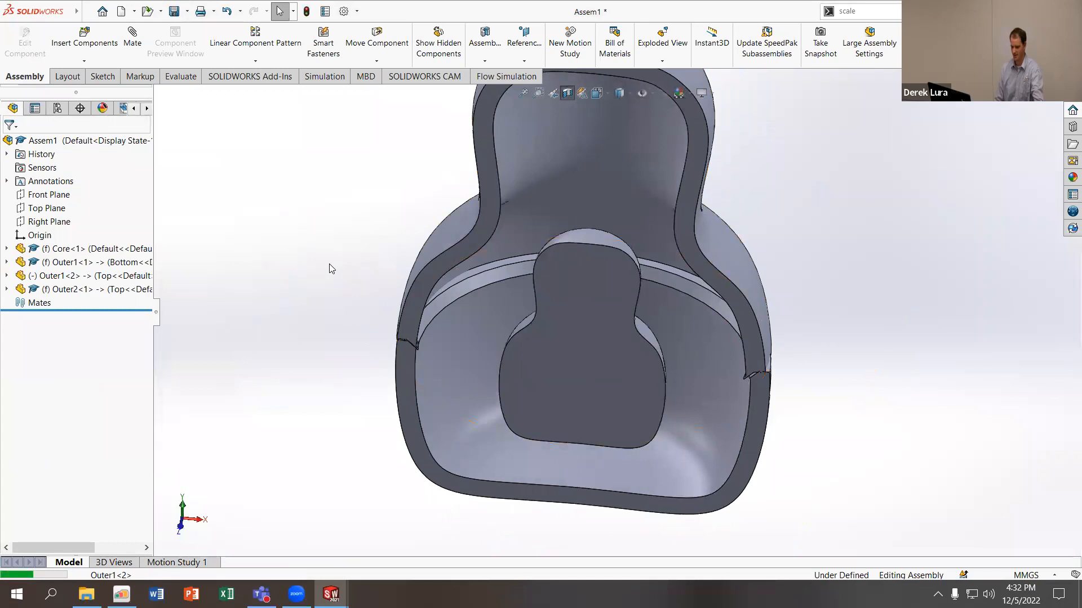
Switch the inserted Outer2 component to its Bottom configuration
{"action": "right_click", "coordinate": [113, 289]}
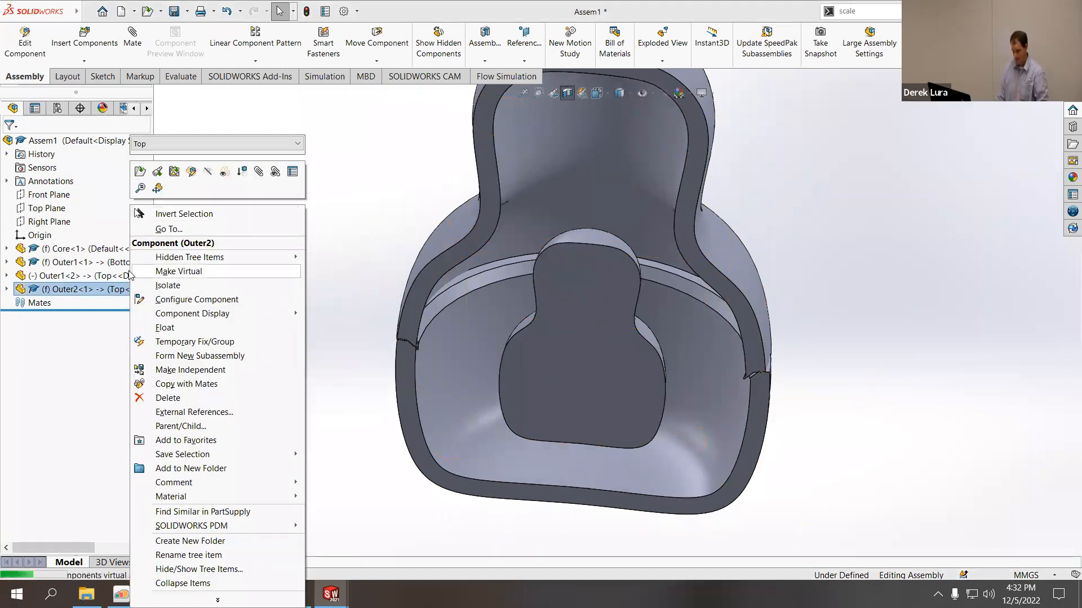
{"action": "left_click", "coordinate": [192, 148]}
{"action": "left_click", "coordinate": [192, 156]}
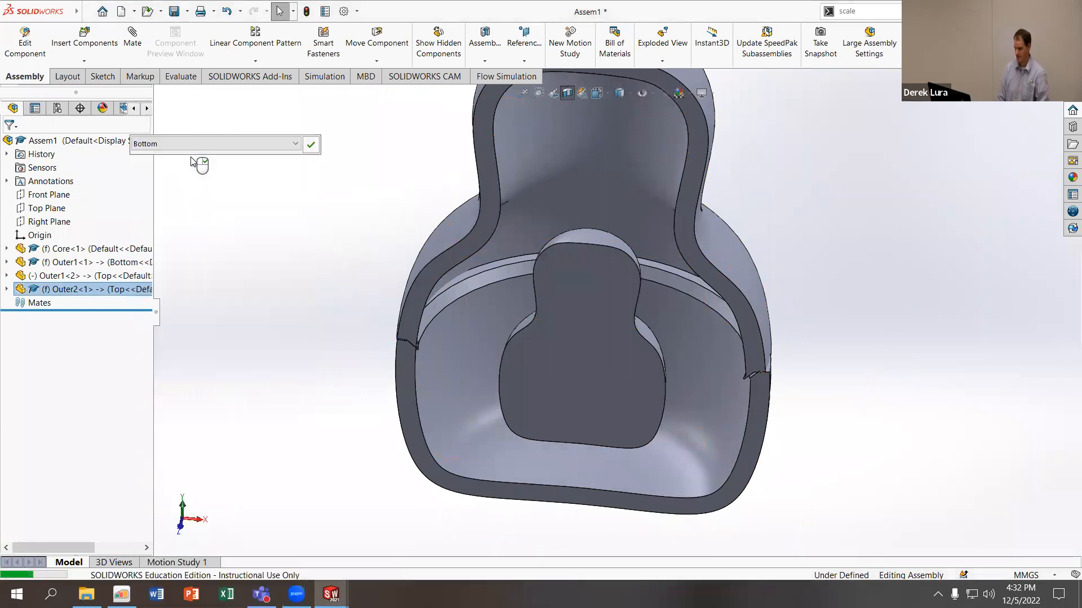
{"action": "left_click", "coordinate": [311, 144]}
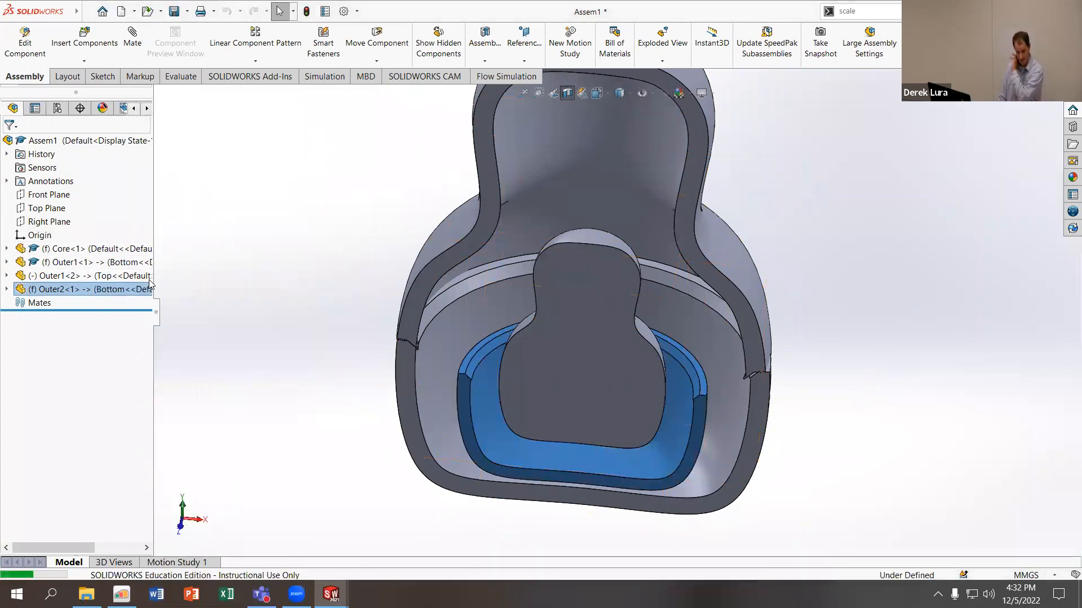
Expand the features of the Outer2 component and open its part file from the assembly
{"action": "left_click", "coordinate": [8, 289]}
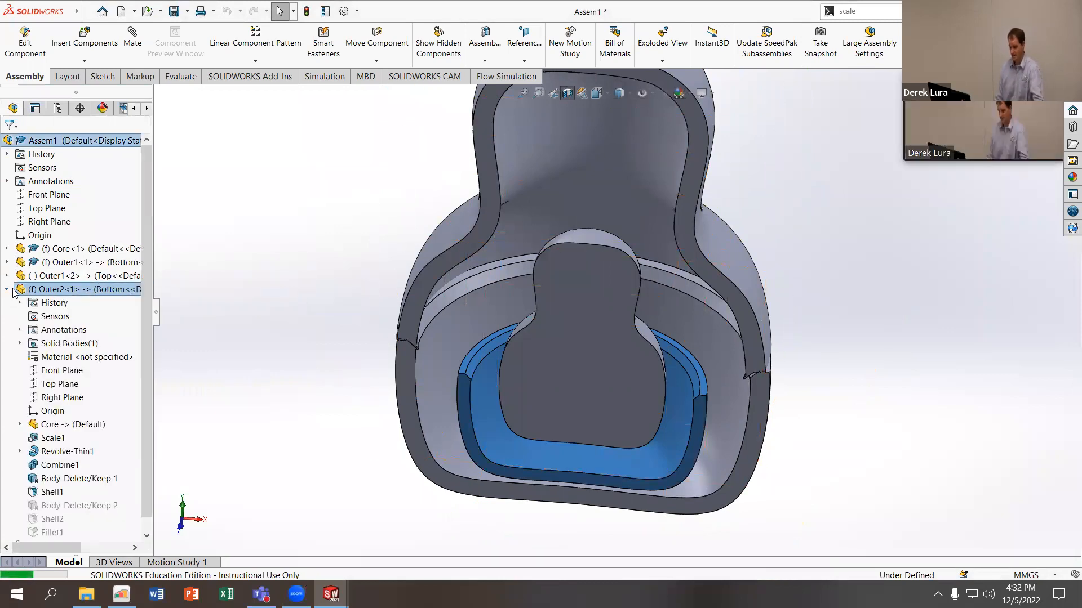
{"action": "right_click", "coordinate": [55, 290]}
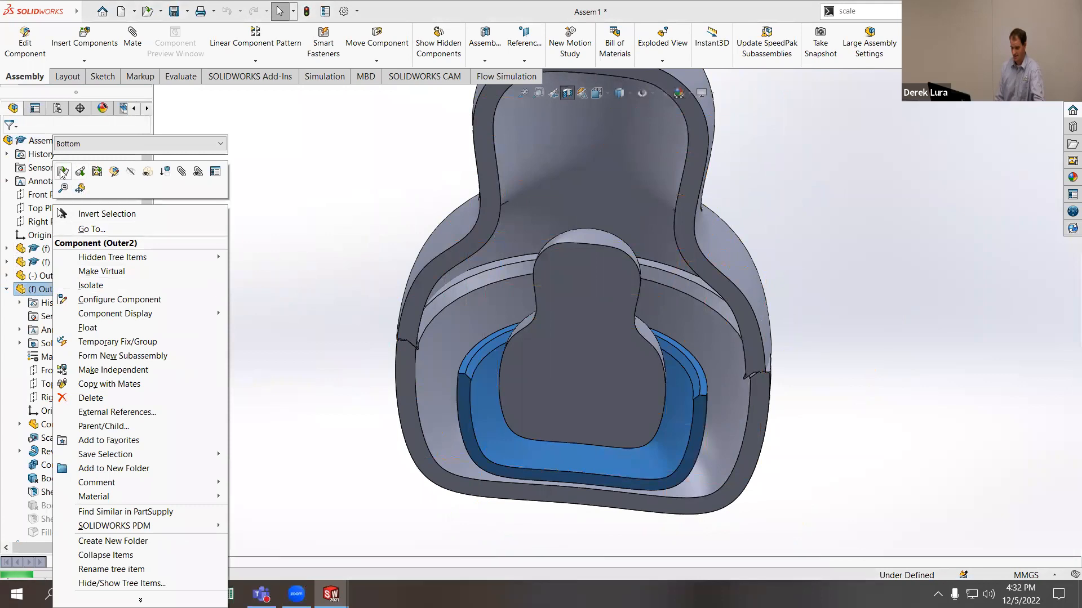
{"action": "left_click", "coordinate": [62, 172]}
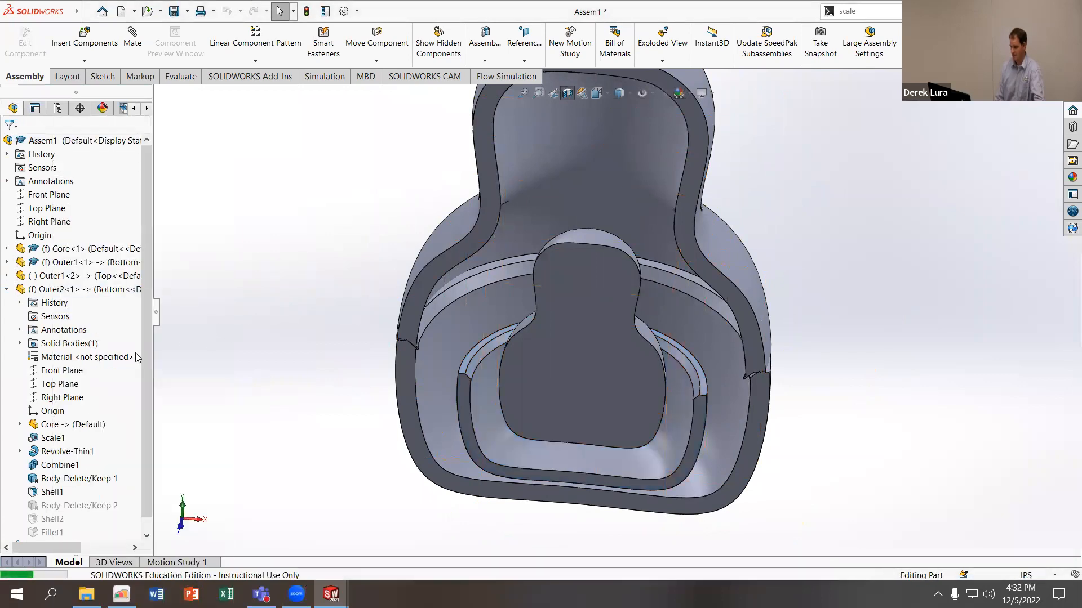
Set the Outer2 component to its Top configuration in the assembly
{"action": "right_click", "coordinate": [52, 290]}
{"action": "left_click", "coordinate": [89, 148]}
{"action": "left_click", "coordinate": [93, 162]}
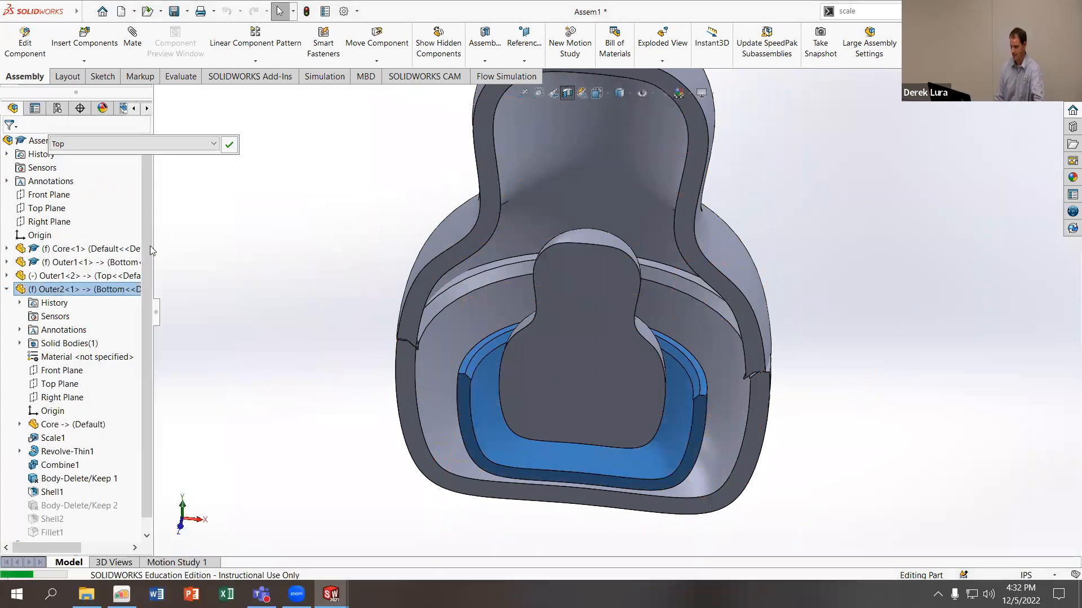
{"action": "left_click", "coordinate": [228, 144]}
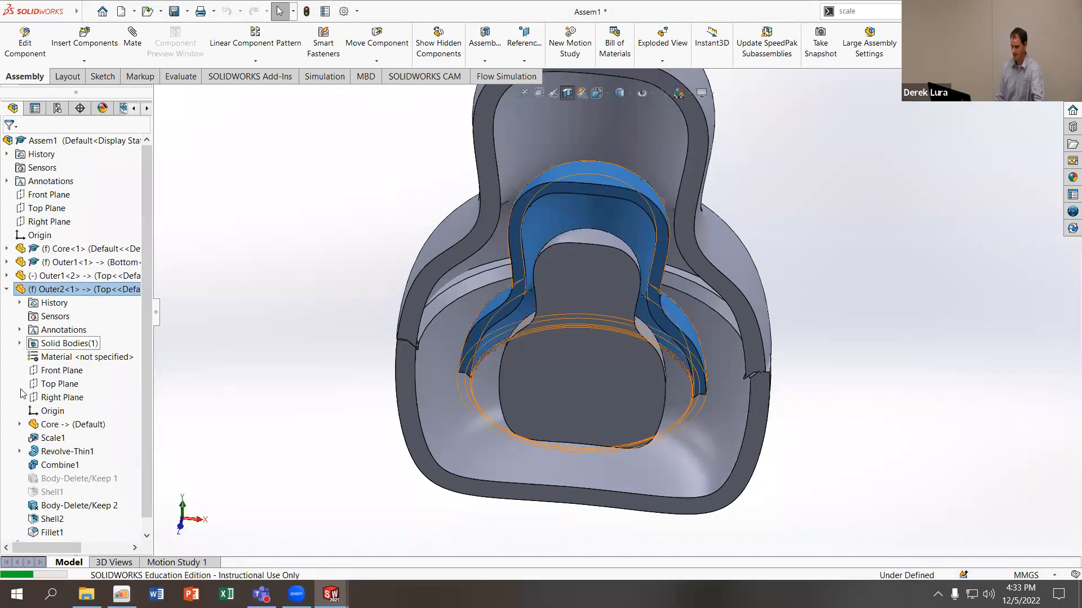
Add a second instance of Outer2 in its Bottom configuration beneath the inner top shell half
{"action": "scroll", "coordinate": [70, 357], "scroll_direction": "down", "scroll_amount": 1}
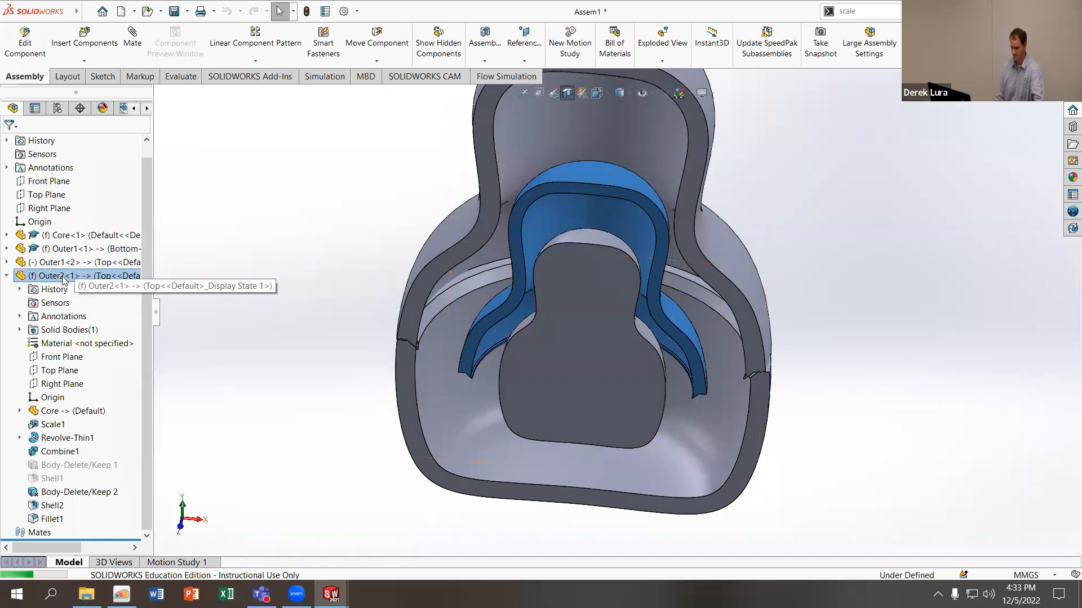
{"action": "left_click", "coordinate": [8, 276]}
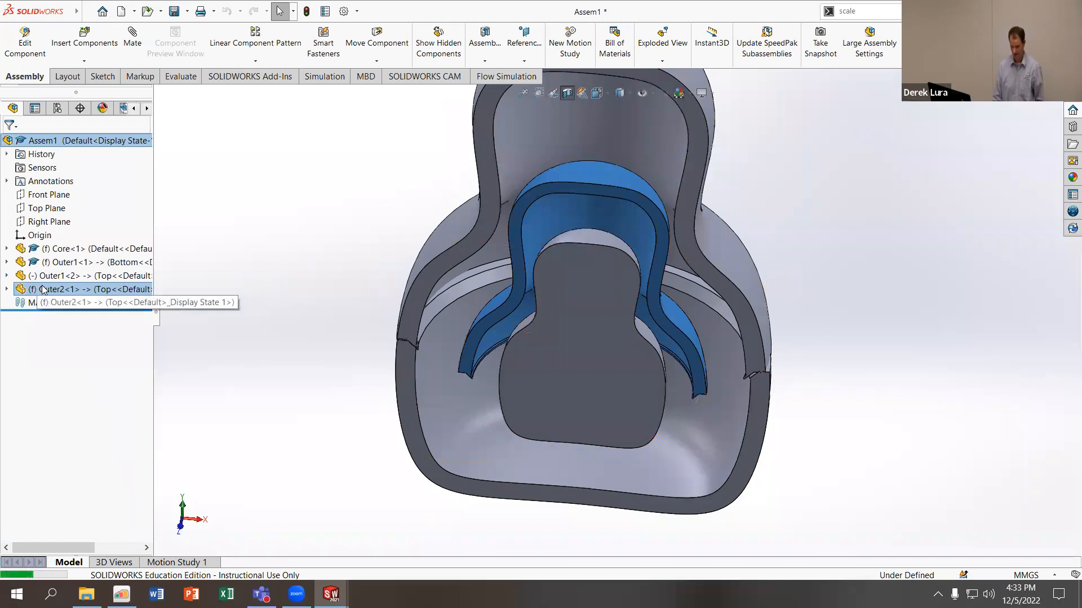
{"action": "left_click", "coordinate": [59, 305]}
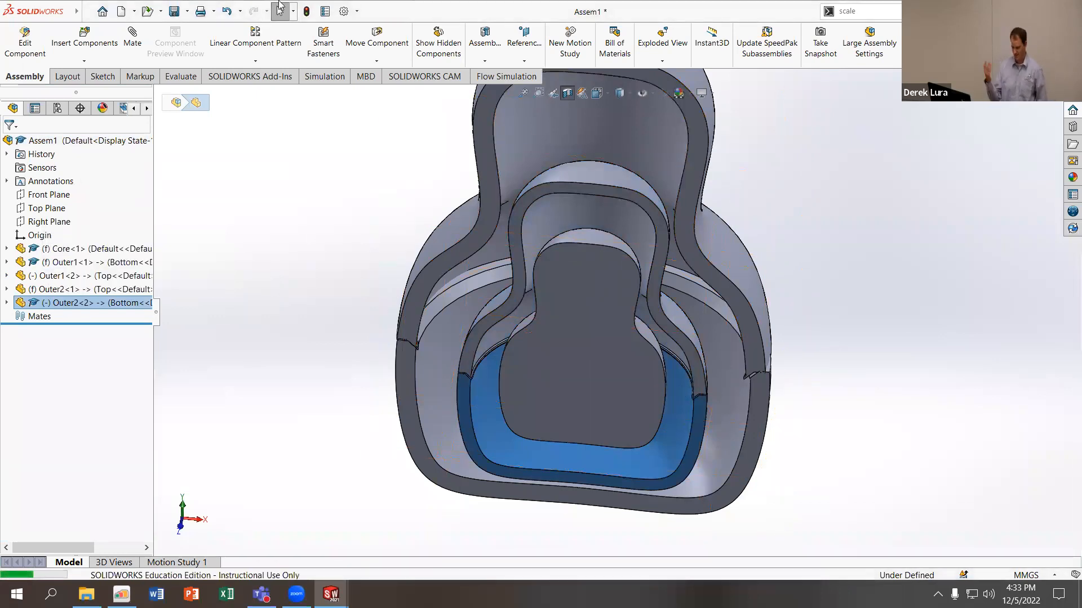
Mate the Right Plane of the Outer1 top half coincident with the assembly's Right Plane
{"action": "left_click", "coordinate": [652, 139]}
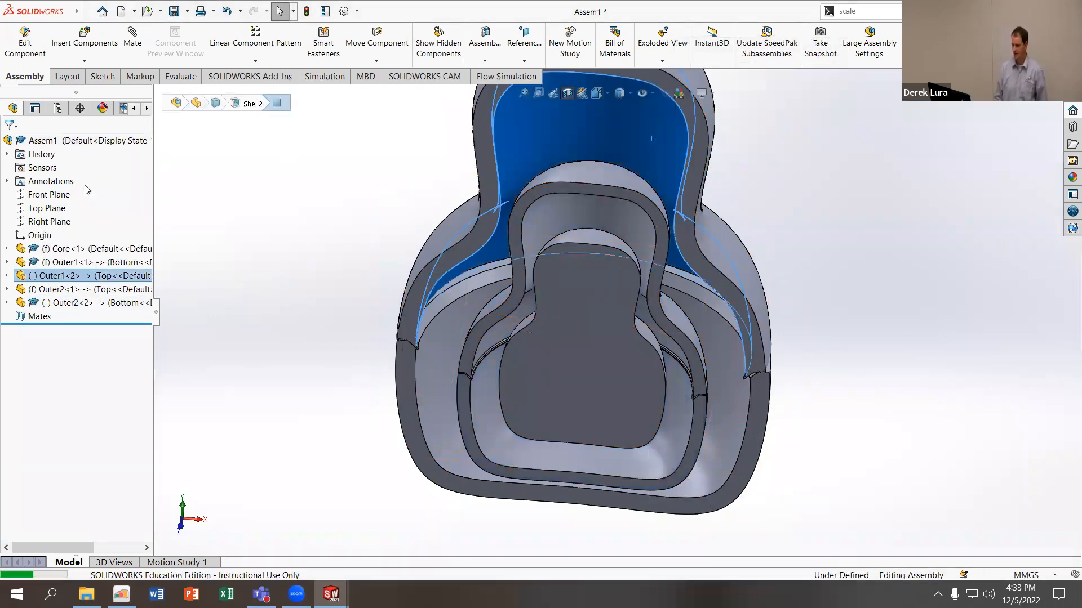
{"action": "middle_click_drag", "start_coordinate": [275, 219], "coordinate": [299, 239]}
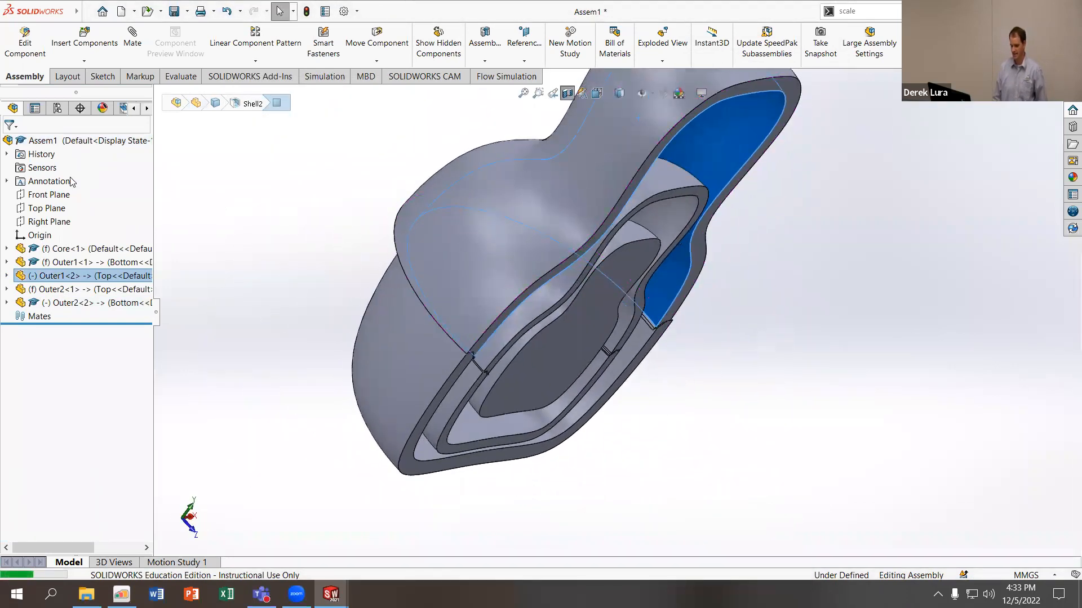
{"action": "left_click", "coordinate": [6, 275]}
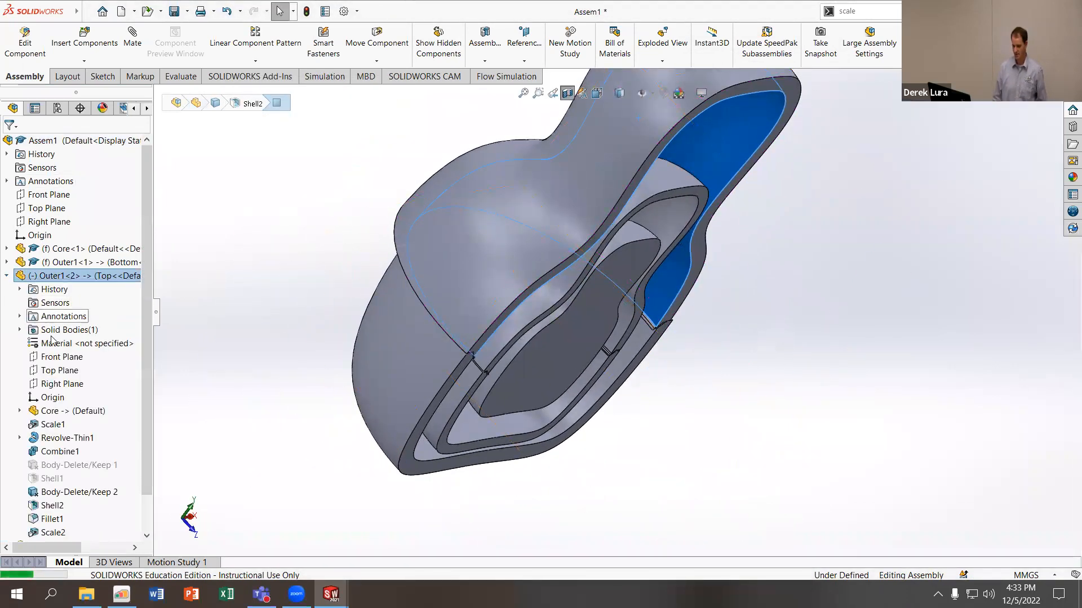
{"action": "left_click", "coordinate": [59, 384]}
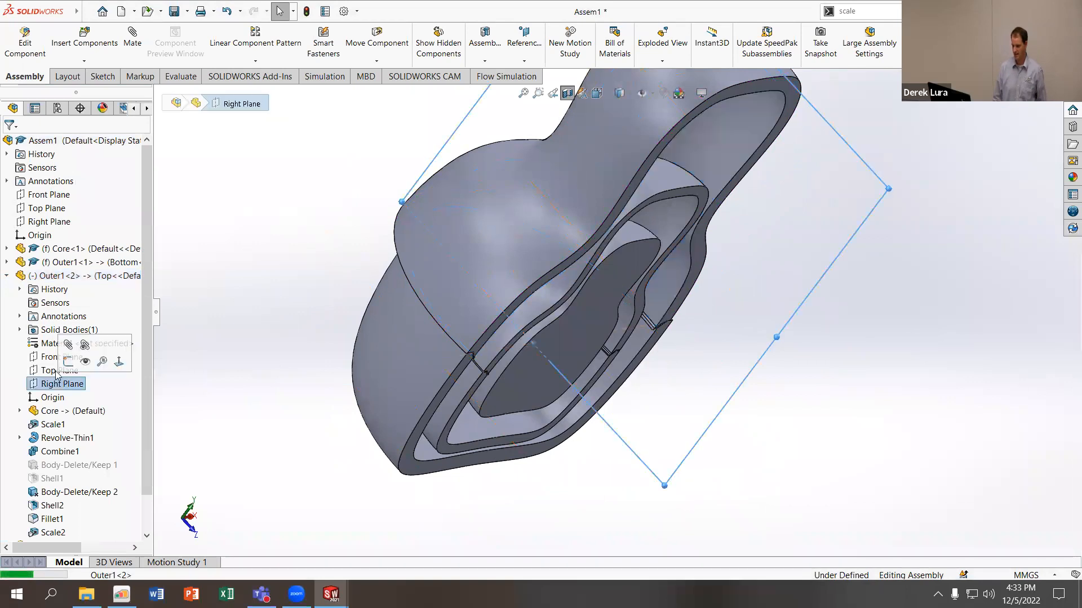
{"action": "left_click", "coordinate": [47, 222], "text": "ctrl"}
{"action": "left_click", "coordinate": [132, 48]}
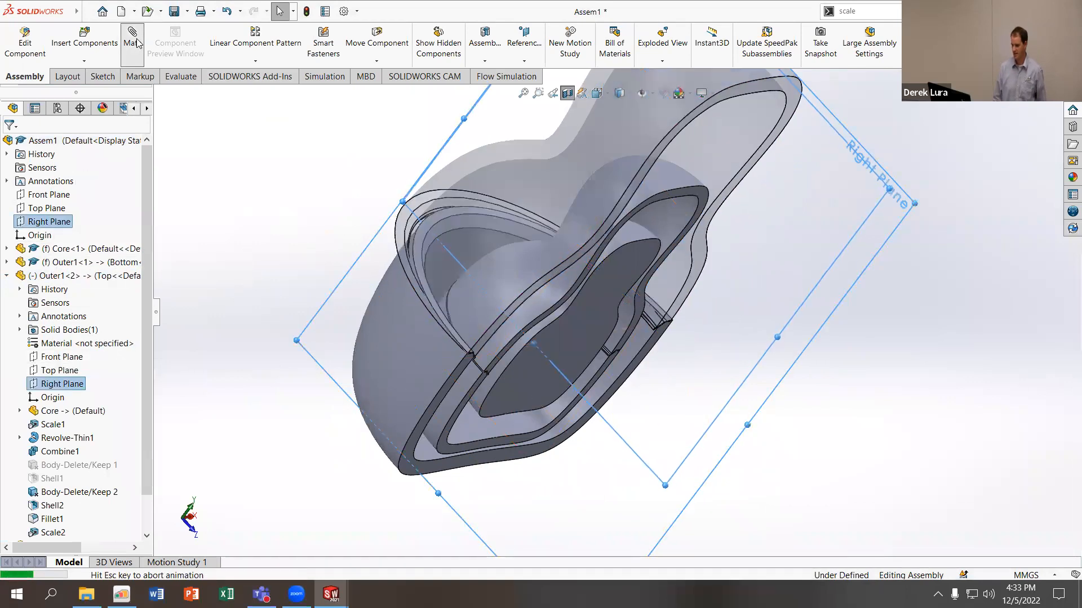
{"action": "left_click", "coordinate": [11, 145]}
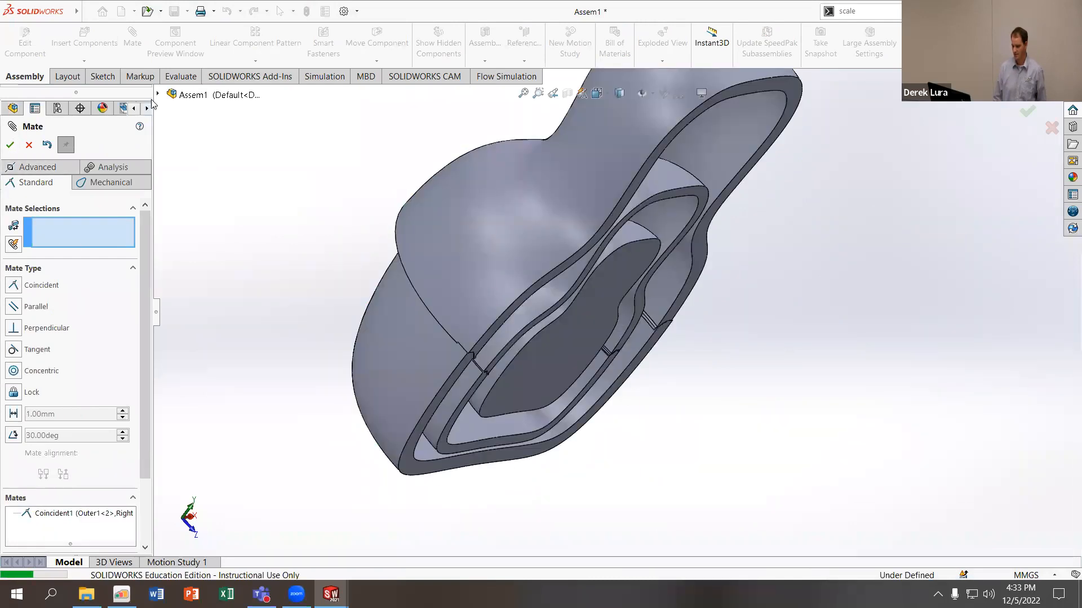
Mate the Front Plane of the Outer1 top half coincident with the assembly's Front Plane and finish mating
{"action": "left_click", "coordinate": [158, 95]}
{"action": "left_click", "coordinate": [195, 149]}
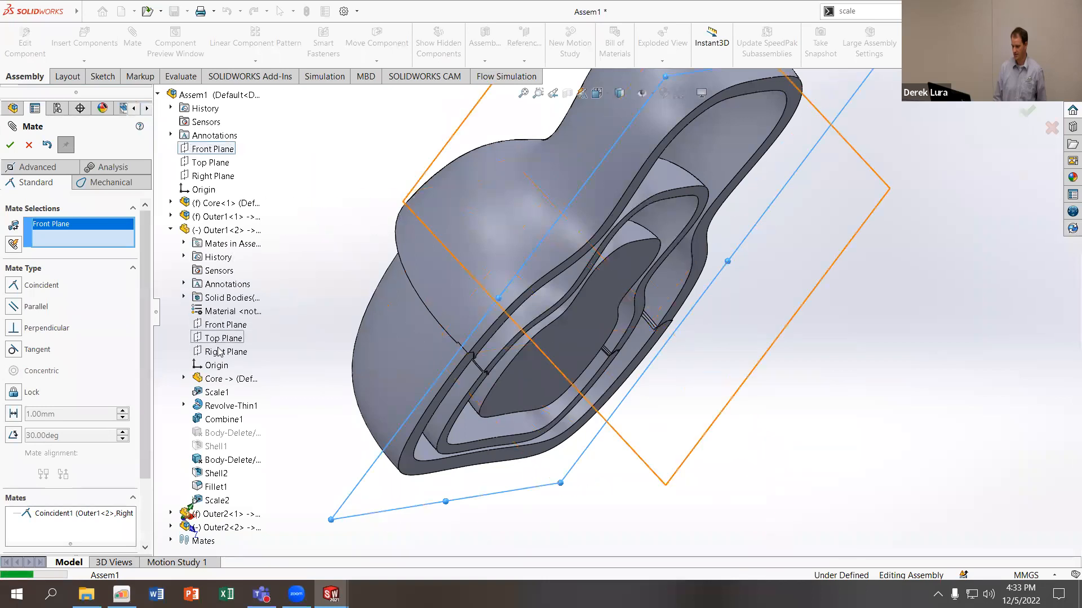
{"action": "left_click", "coordinate": [217, 326]}
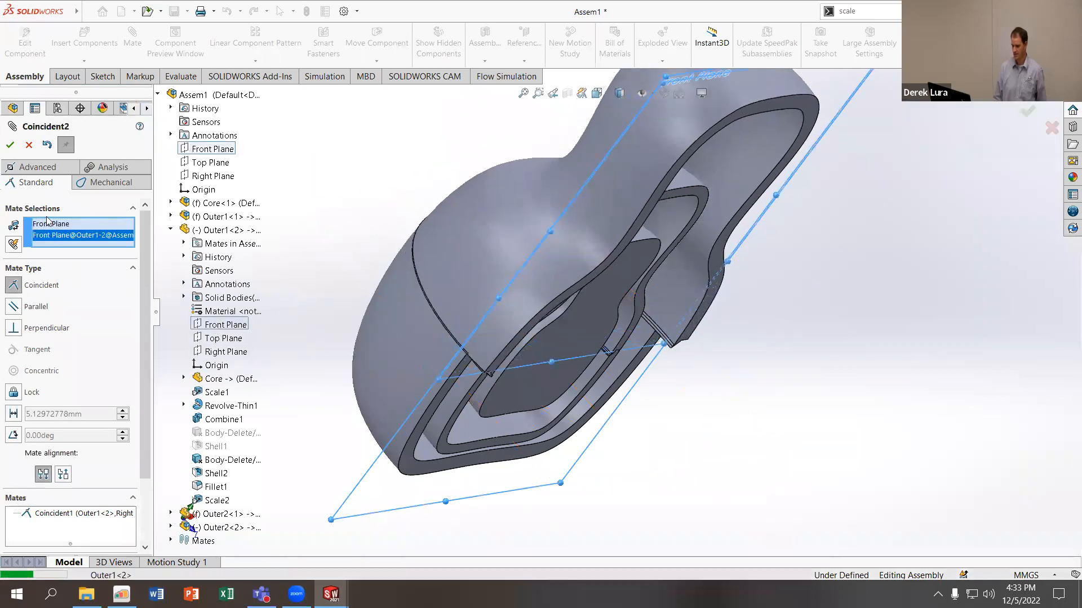
{"action": "left_click", "coordinate": [10, 144]}
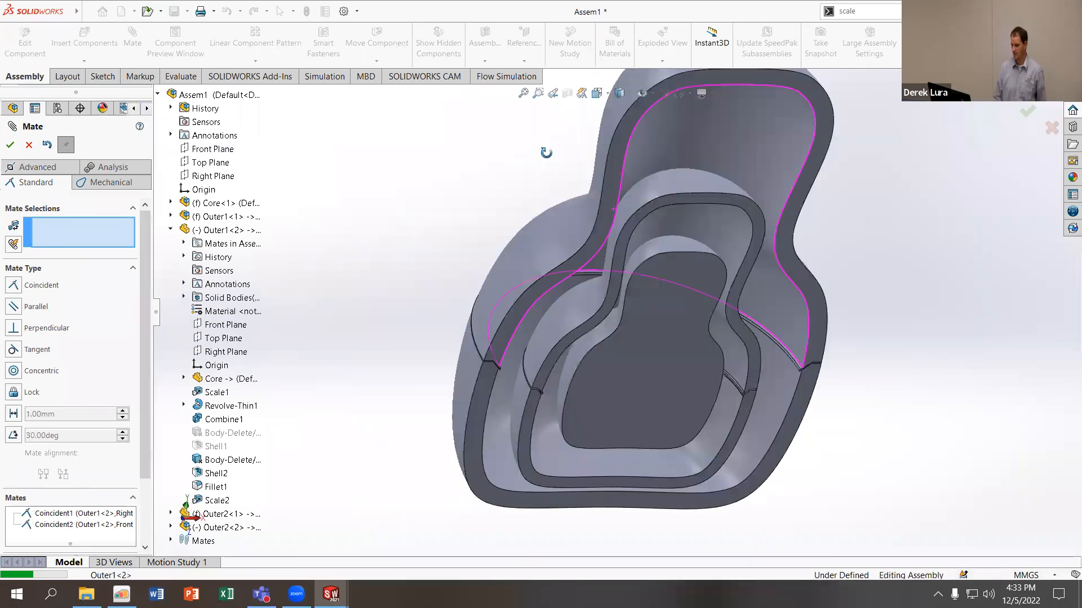
{"action": "left_click", "coordinate": [29, 146]}
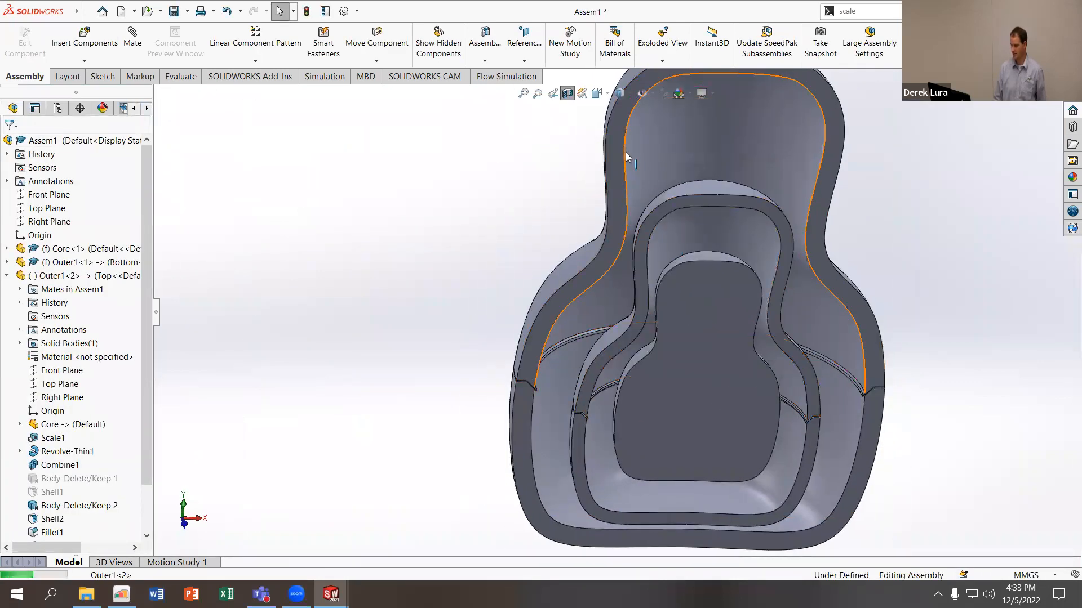
Move the Outer1 top half upward to open a small gap above its bottom half
{"action": "left_click", "coordinate": [625, 123]}
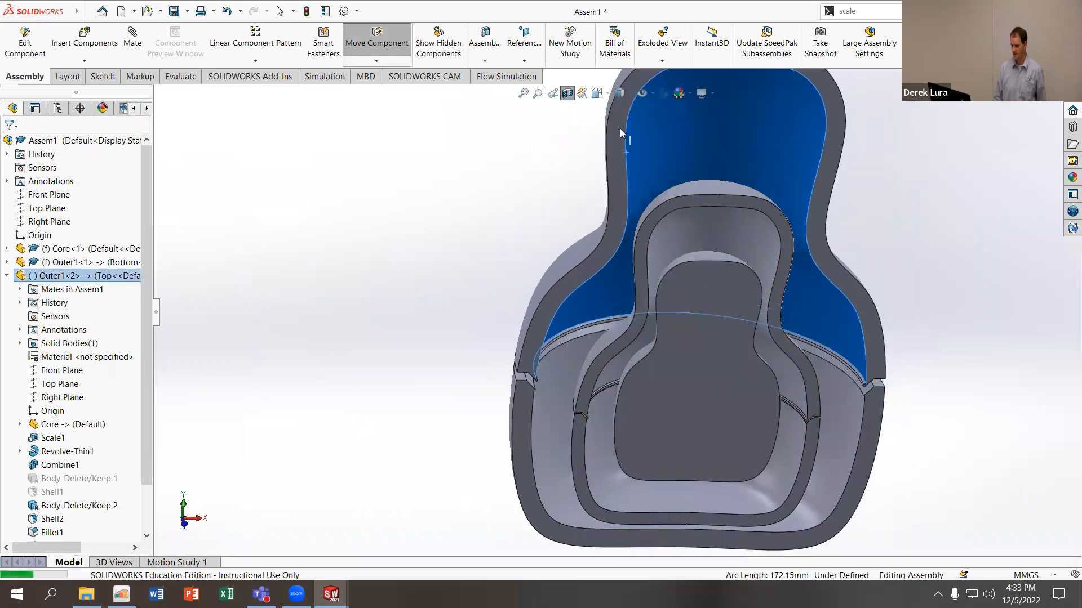
{"action": "left_click", "coordinate": [620, 129]}
{"action": "left_click", "coordinate": [376, 40]}
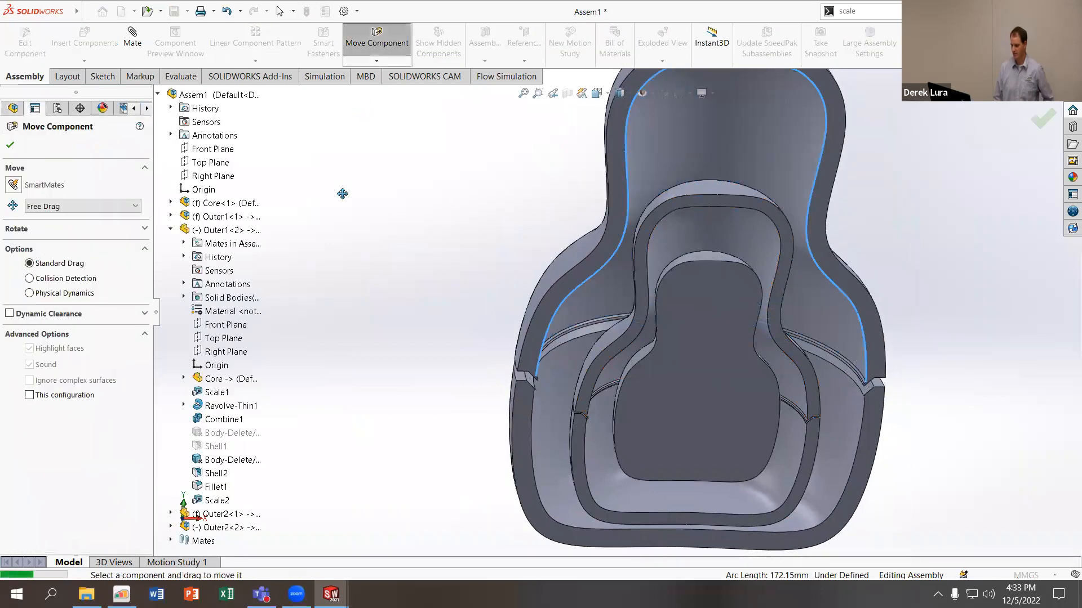
{"action": "middle_click_drag", "start_coordinate": [405, 246], "coordinate": [383, 230]}
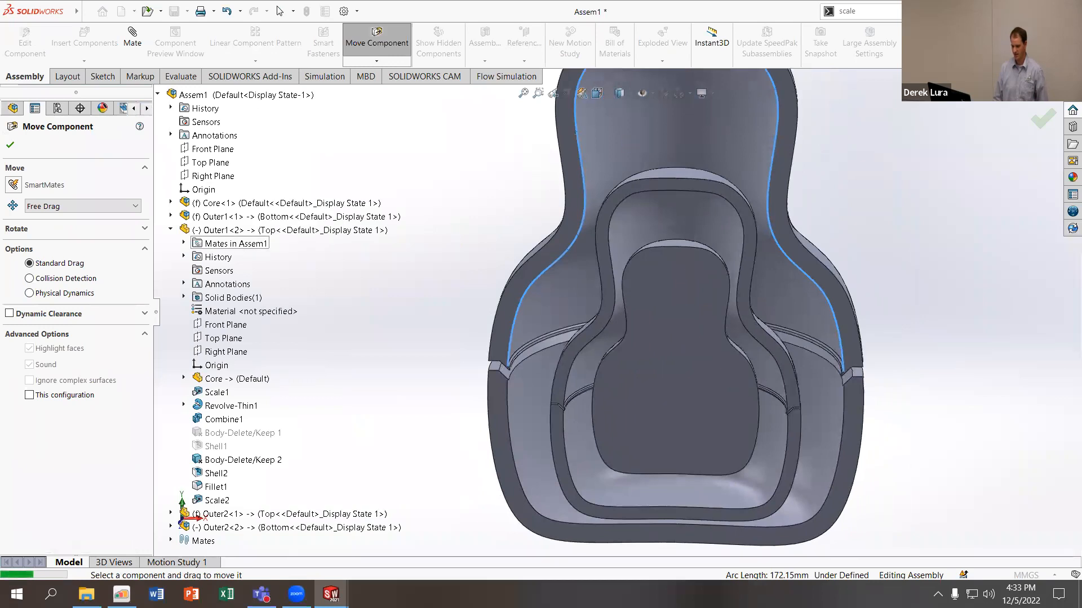
{"action": "scroll", "coordinate": [772, 277], "scroll_direction": "up", "scroll_amount": 2}
{"action": "left_click_drag", "start_coordinate": [759, 294], "coordinate": [702, 290]}
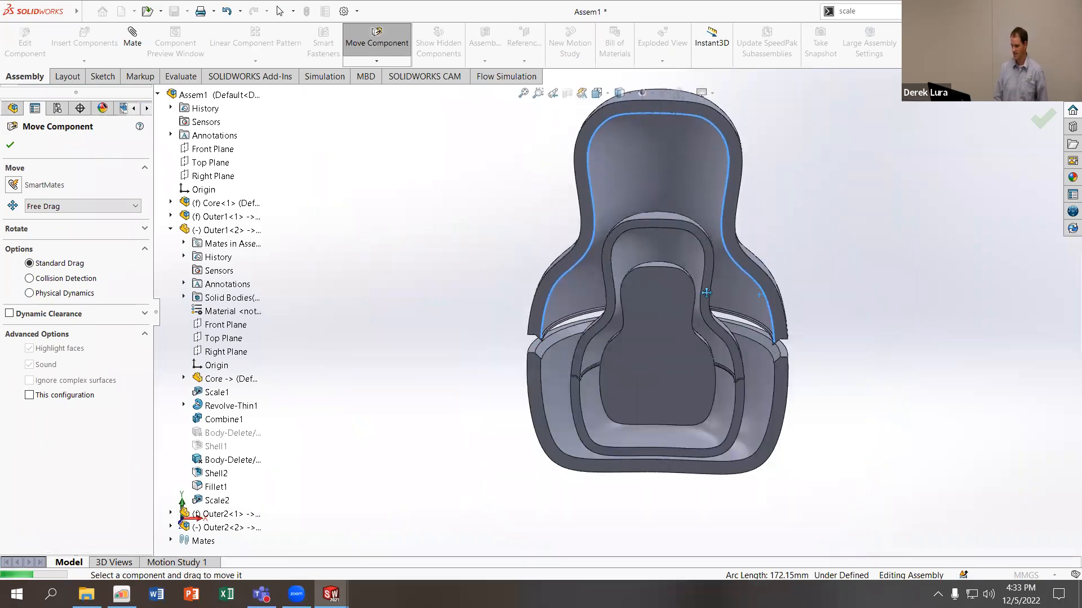
{"action": "left_click", "coordinate": [704, 245]}
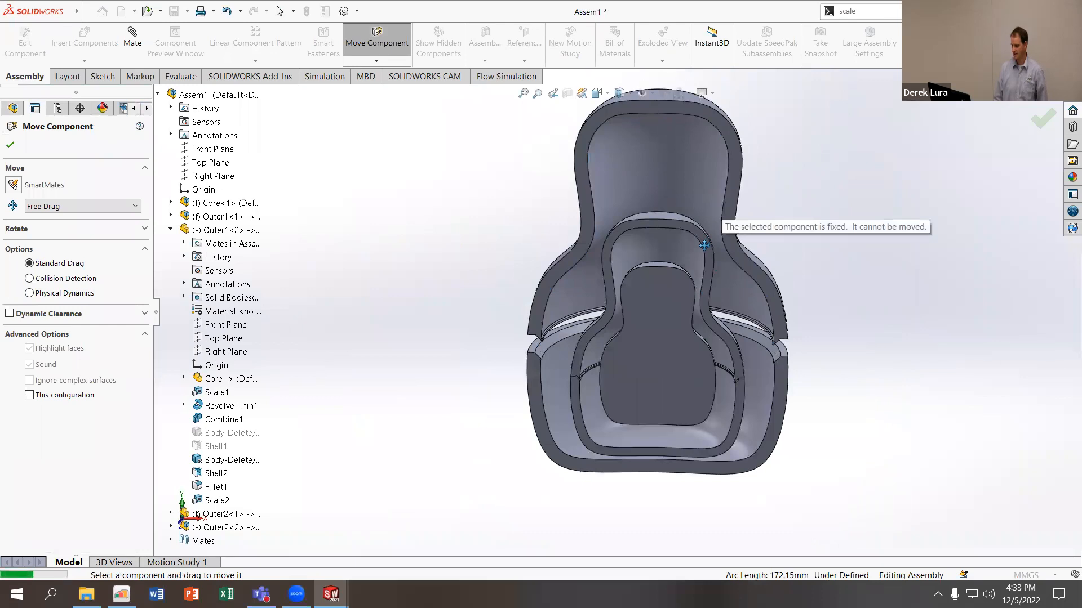
{"action": "left_click", "coordinate": [10, 145]}
Try to move the Outer1 top half using Collision Detection between all components with Stop at collision enabled
{"action": "middle_click_drag", "start_coordinate": [538, 189], "coordinate": [500, 230]}
{"action": "left_click", "coordinate": [352, 44]}
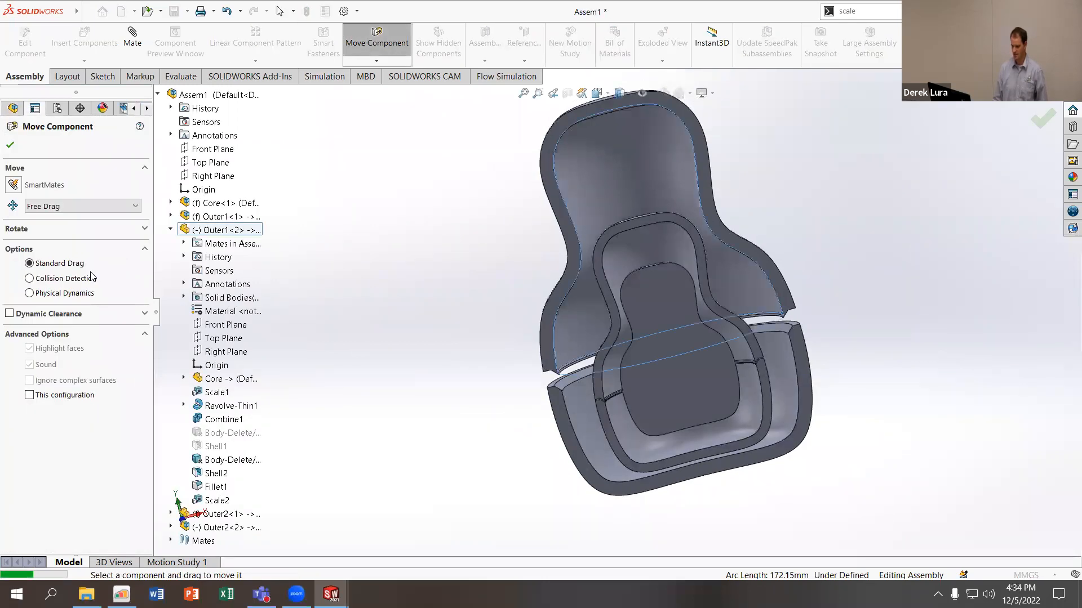
{"action": "left_click", "coordinate": [65, 278]}
{"action": "left_click", "coordinate": [634, 150]}
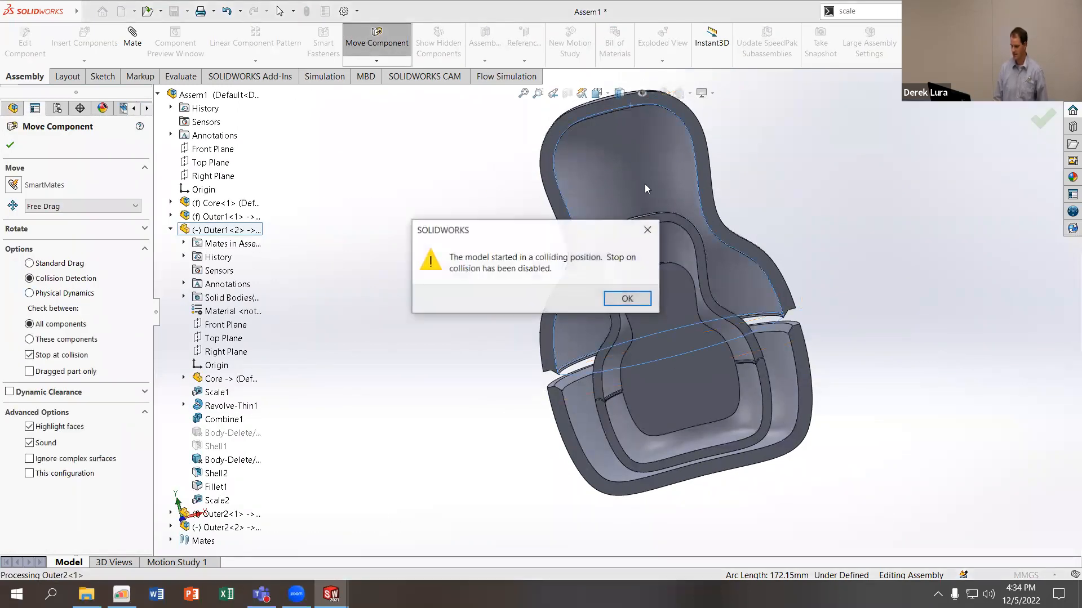
{"action": "left_click", "coordinate": [611, 301]}
{"action": "left_click_drag", "start_coordinate": [618, 167], "coordinate": [611, 128]}
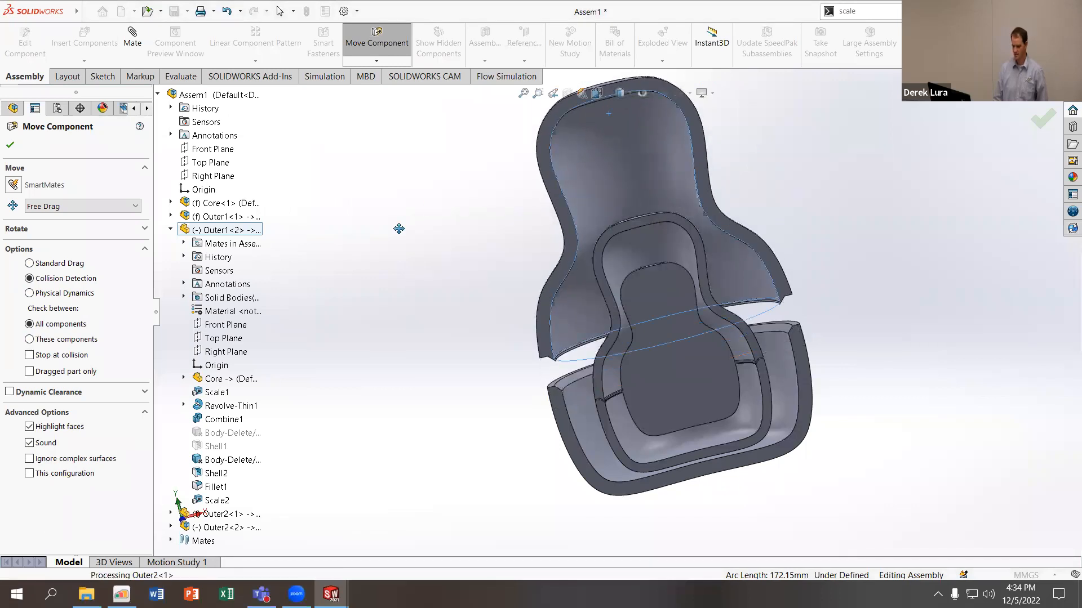
Retry lowering the Outer1 top half with Stop at collision re-enabled, and finish moving components
{"action": "left_click", "coordinate": [587, 171]}
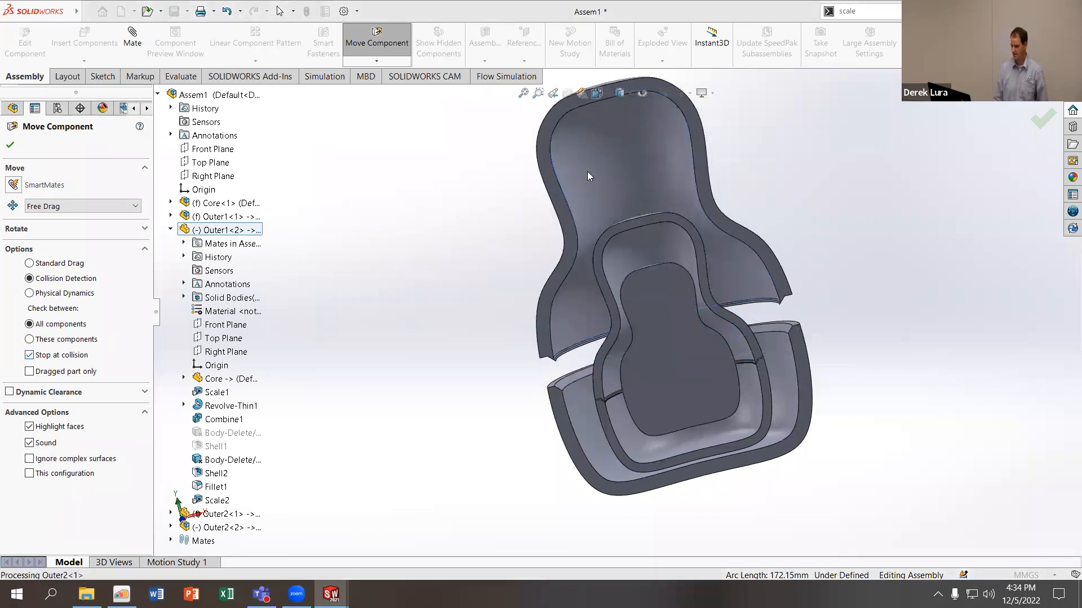
{"action": "left_click", "coordinate": [627, 300]}
{"action": "mouse_move", "coordinate": [587, 168]}
{"action": "left_mouse_down"}
{"action": "mouse_move", "coordinate": [595, 193]}
{"action": "mouse_move", "coordinate": [586, 176]}
{"action": "left_mouse_up"}
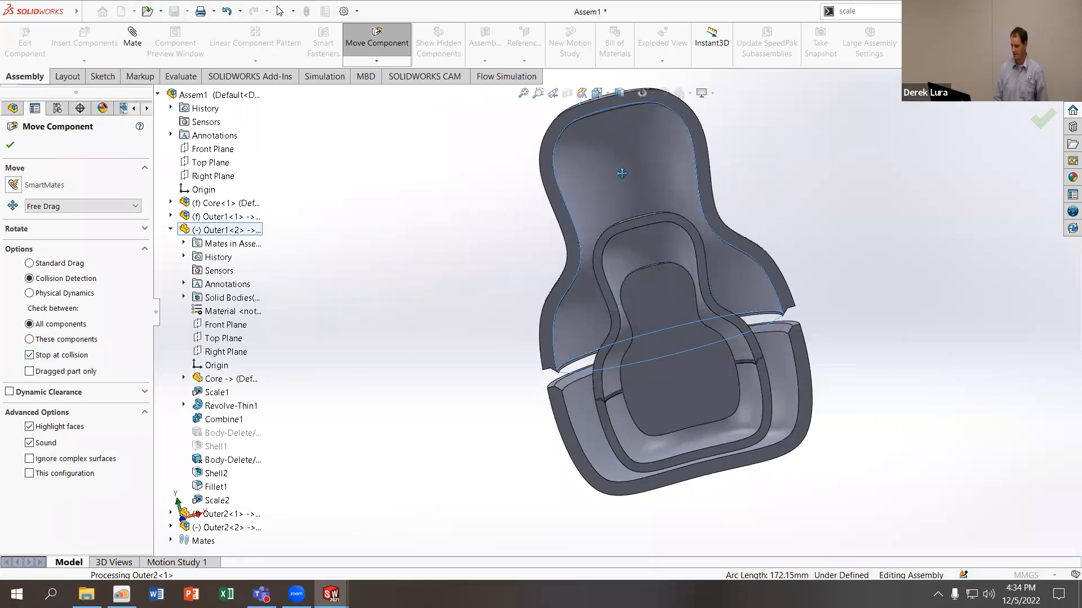
{"action": "left_click", "coordinate": [599, 169]}
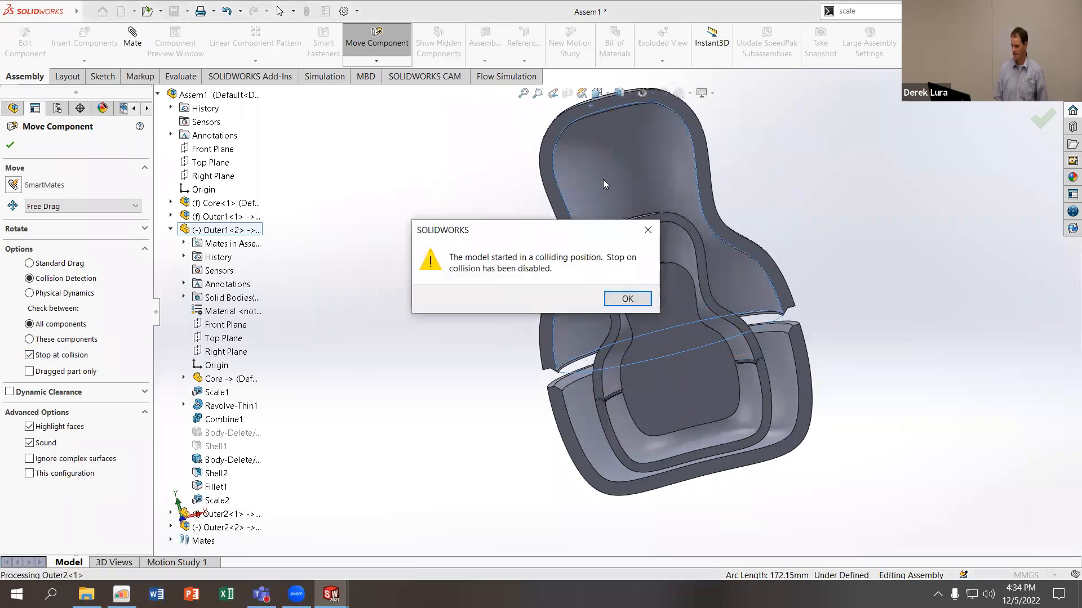
{"action": "left_click", "coordinate": [626, 299]}
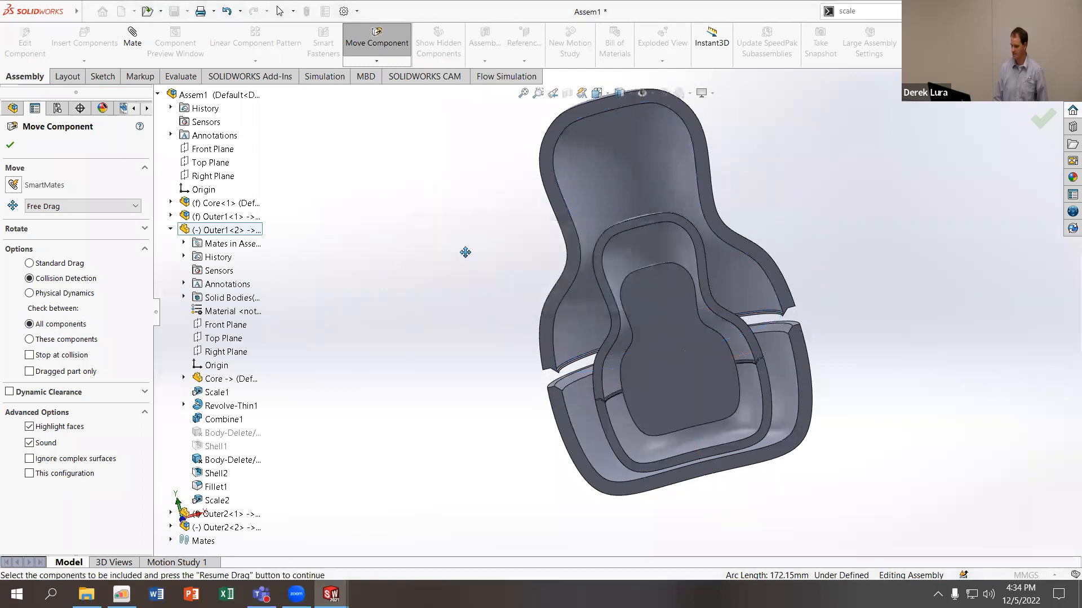
{"action": "middle_click_drag", "start_coordinate": [478, 241], "coordinate": [464, 241]}
{"action": "left_click", "coordinate": [635, 255]}
{"action": "left_click", "coordinate": [626, 243]}
{"action": "left_click", "coordinate": [13, 145]}
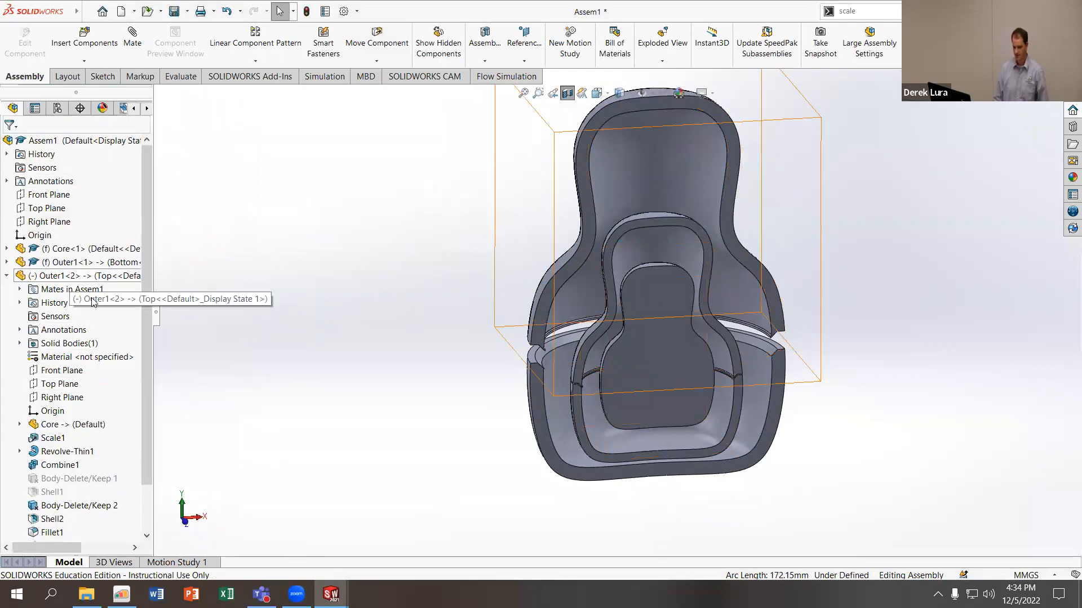
Fix the Outer2 bottom half in place in the assembly
{"action": "scroll", "coordinate": [90, 372], "scroll_direction": "down", "scroll_amount": 2}
{"action": "left_click", "coordinate": [79, 506]}
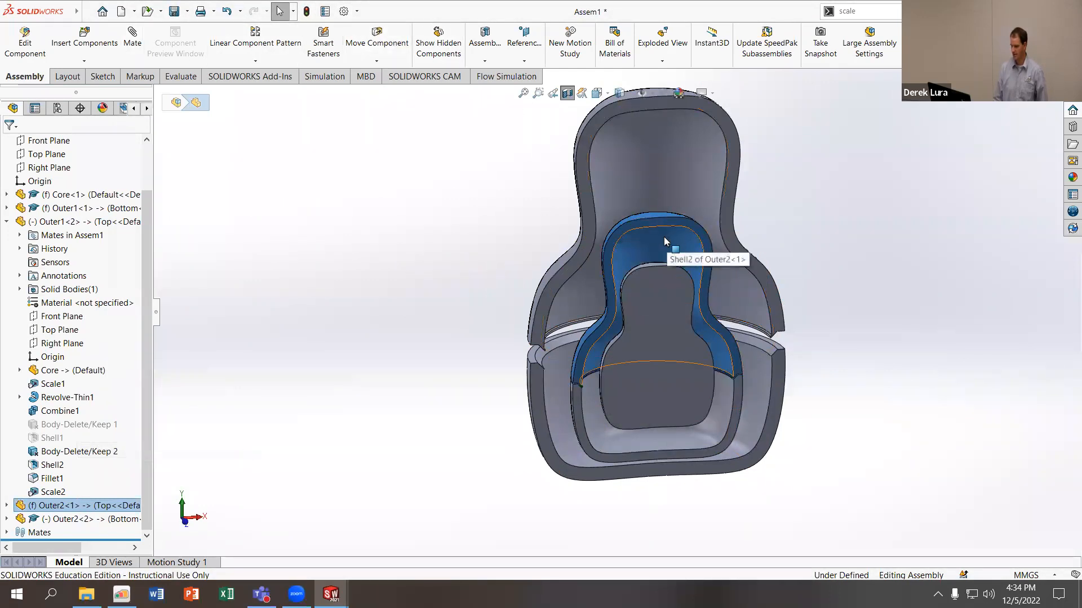
{"action": "right_click", "coordinate": [79, 505]}
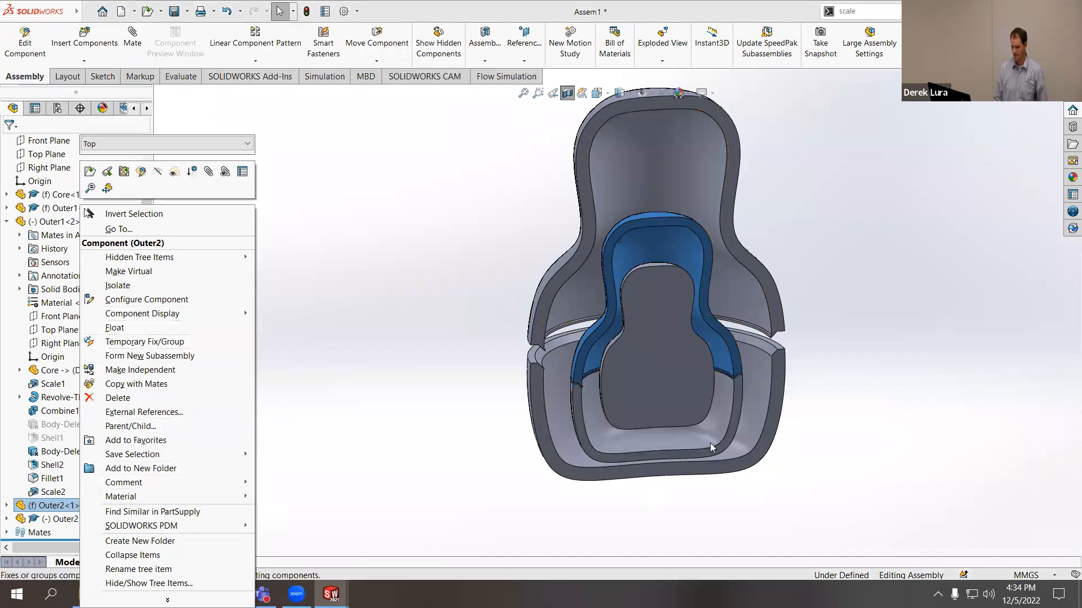
{"action": "left_click", "coordinate": [679, 427]}
{"action": "left_click", "coordinate": [681, 435]}
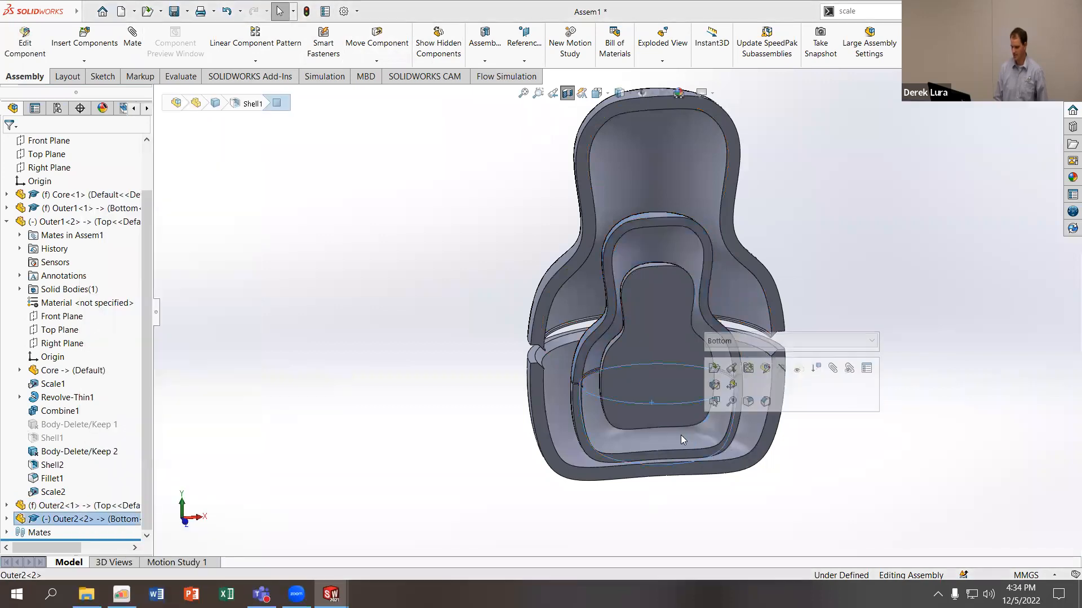
{"action": "right_click", "coordinate": [585, 437]}
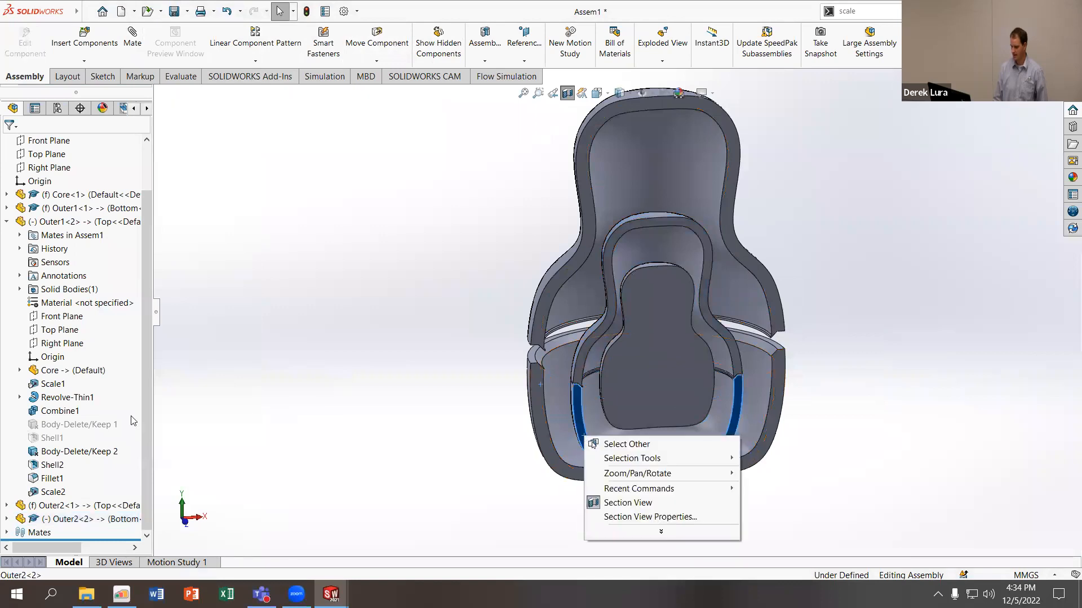
{"action": "right_click", "coordinate": [64, 510]}
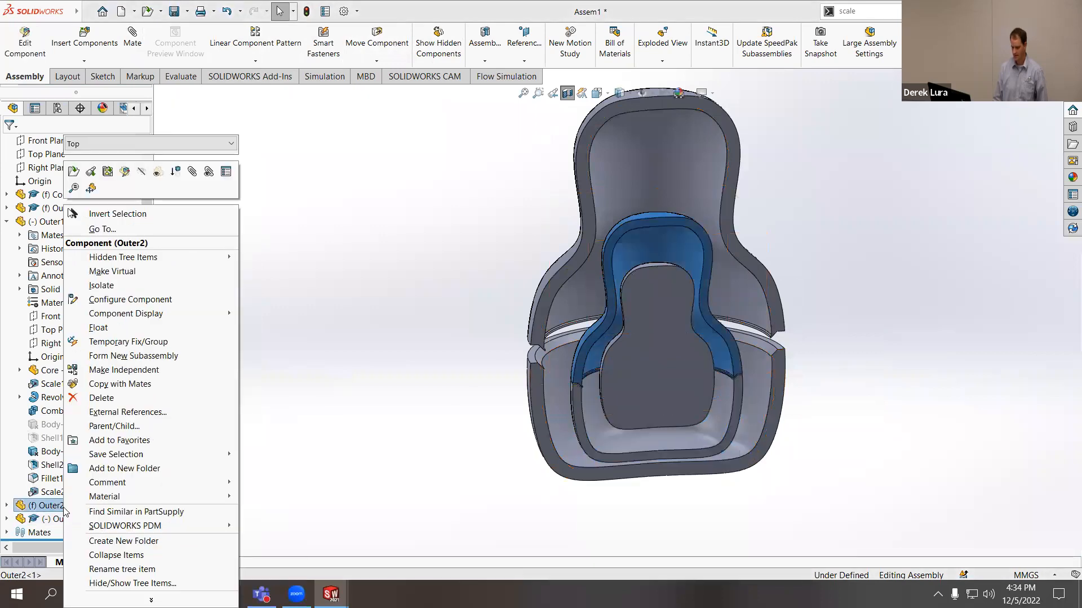
{"action": "right_click", "coordinate": [61, 522]}
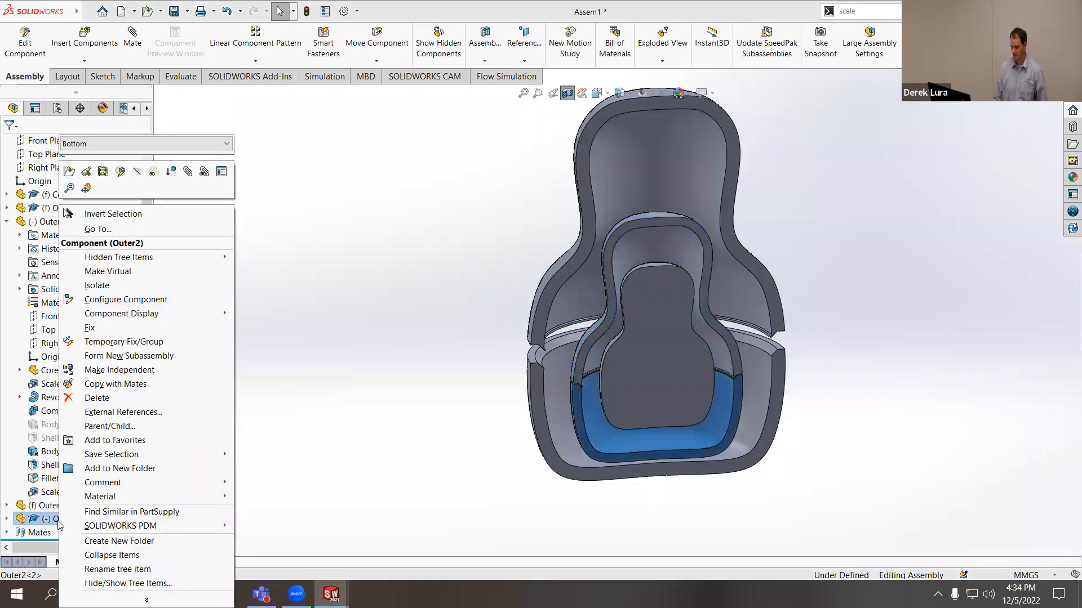
{"action": "left_click", "coordinate": [145, 330]}
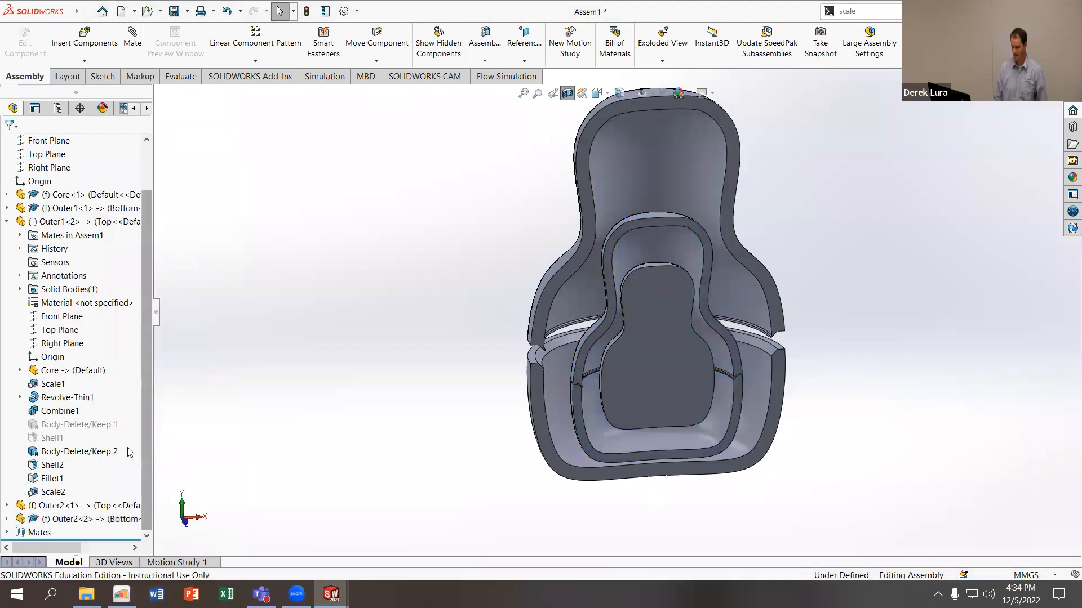
Float the Outer2 top half and move it slightly upward, away from its bottom half
{"action": "right_click", "coordinate": [102, 505]}
{"action": "left_click", "coordinate": [129, 330]}
{"action": "left_click_drag", "start_coordinate": [670, 258], "coordinate": [685, 237]}
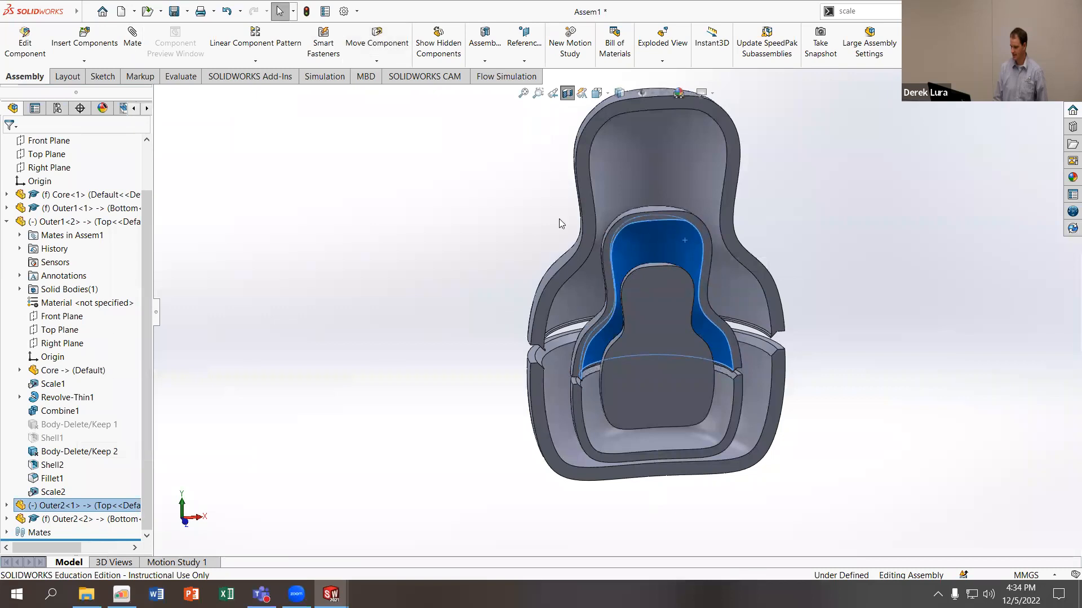
{"action": "left_click", "coordinate": [418, 154]}
Try to move the Outer2 top half with Collision Detection between all components and Stop at collision
{"action": "middle_click_drag", "start_coordinate": [416, 153], "coordinate": [437, 156]}
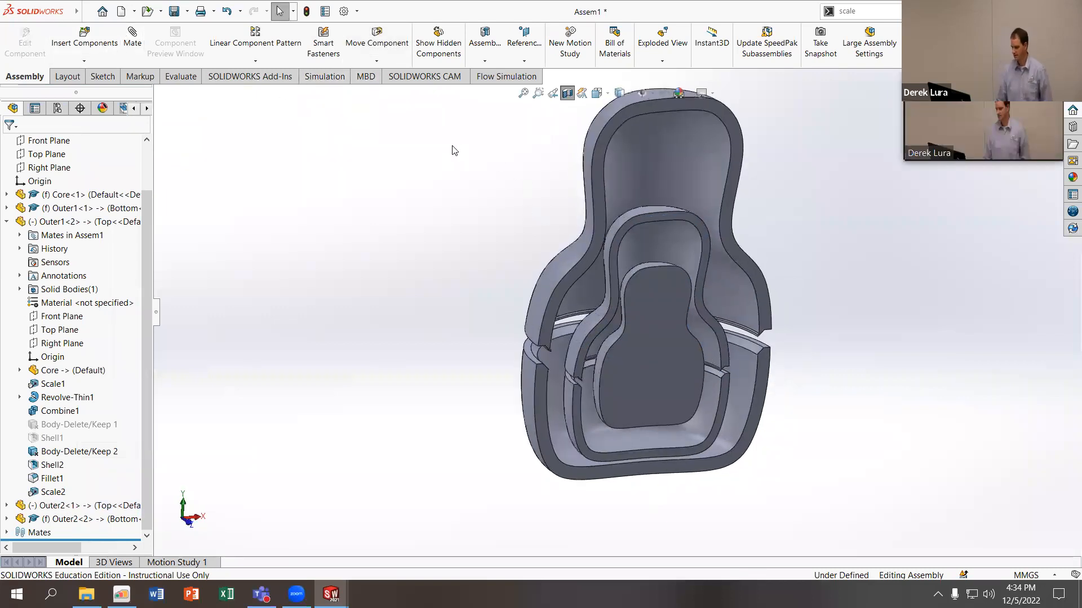
{"action": "middle_click_drag", "start_coordinate": [426, 163], "coordinate": [369, 215]}
{"action": "left_click", "coordinate": [346, 40]}
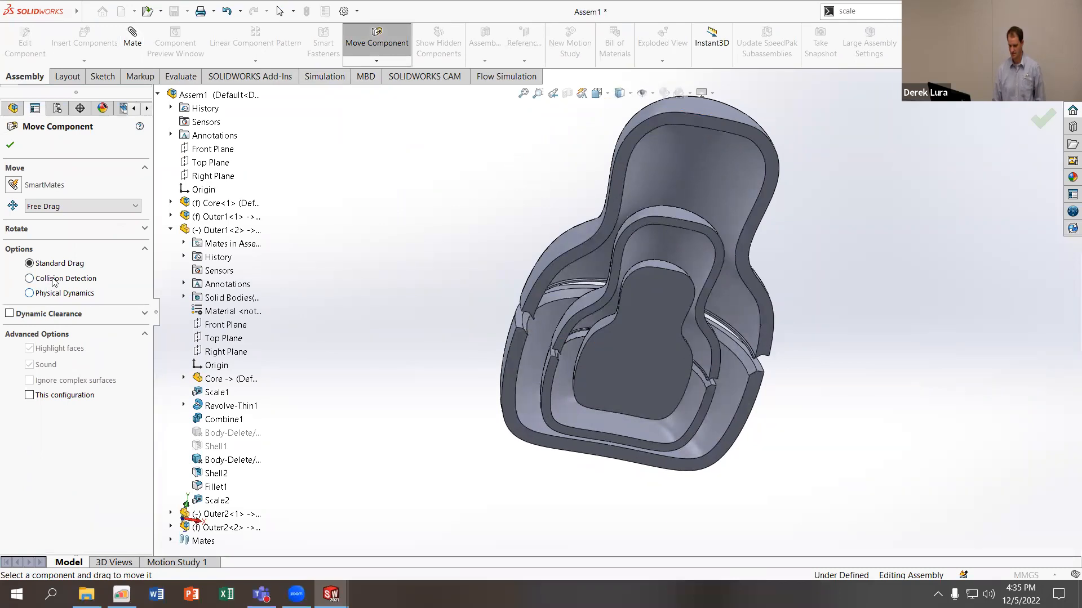
{"action": "left_click", "coordinate": [30, 278]}
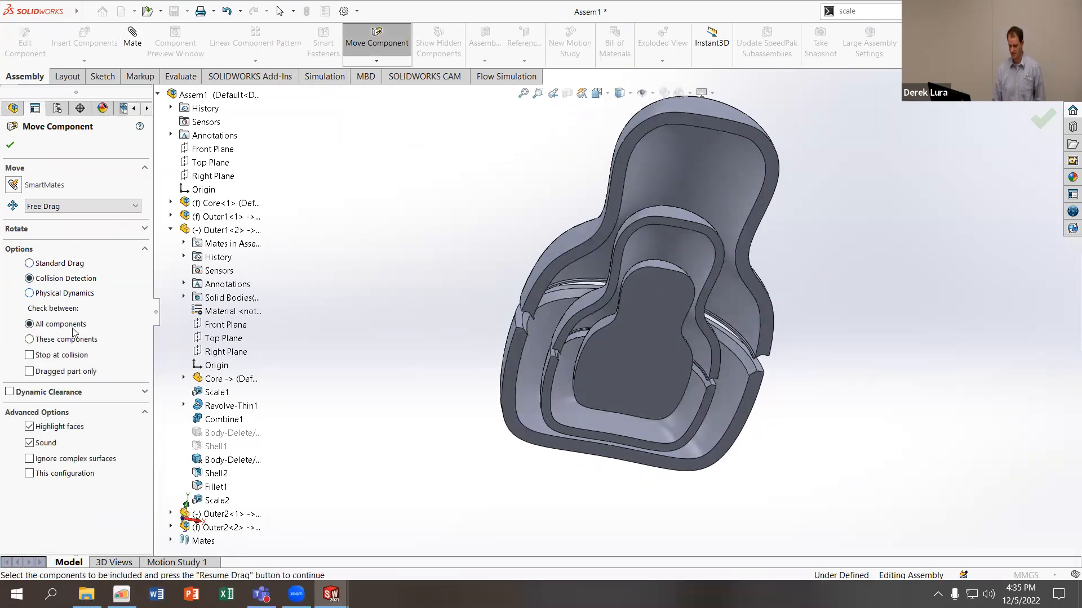
{"action": "left_click", "coordinate": [722, 257]}
{"action": "left_click", "coordinate": [628, 299]}
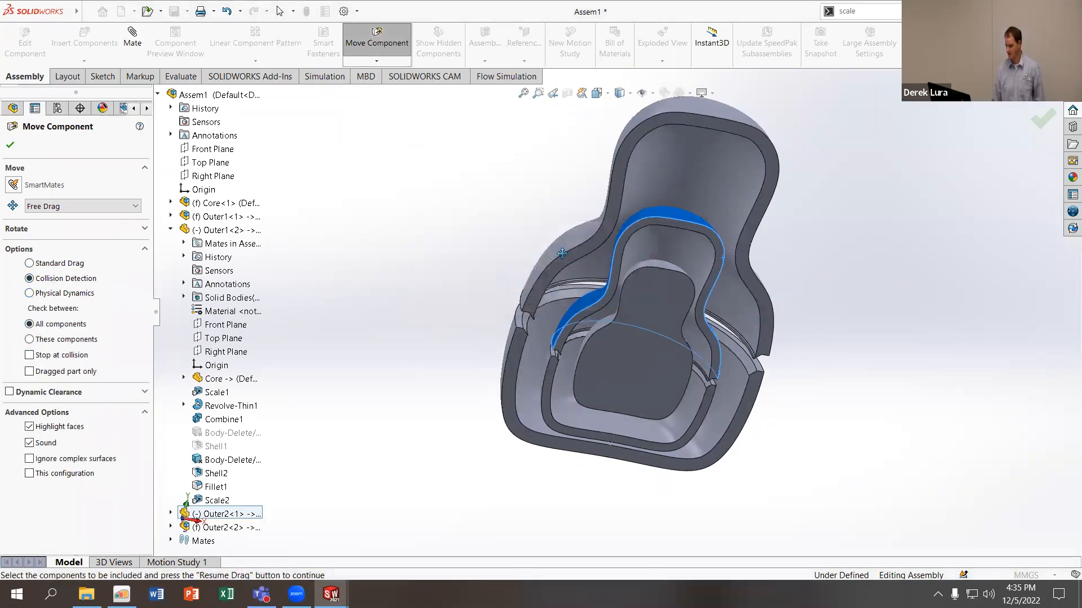
{"action": "middle_click_drag", "start_coordinate": [473, 210], "coordinate": [480, 338]}
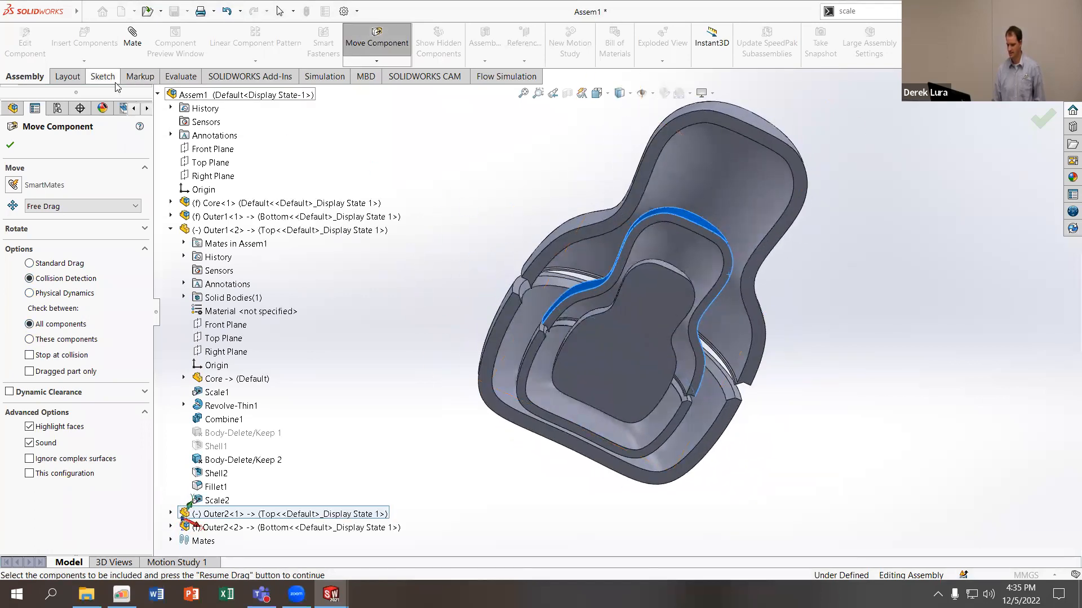
Run Interference Detection on the whole Assem1 assembly and close the check
{"action": "left_click", "coordinate": [181, 77]}
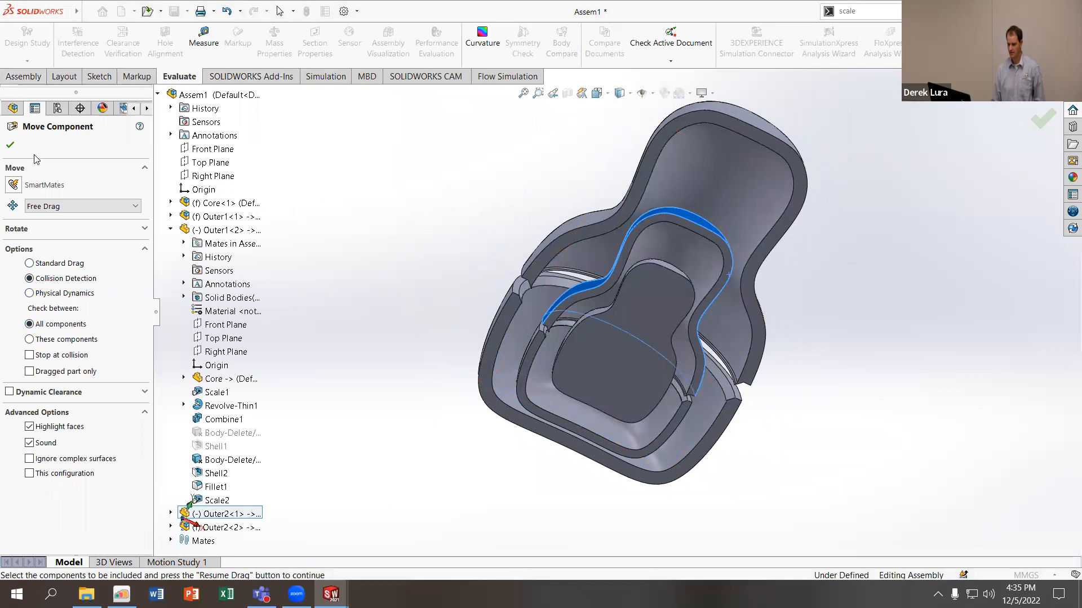
{"action": "left_click", "coordinate": [11, 145]}
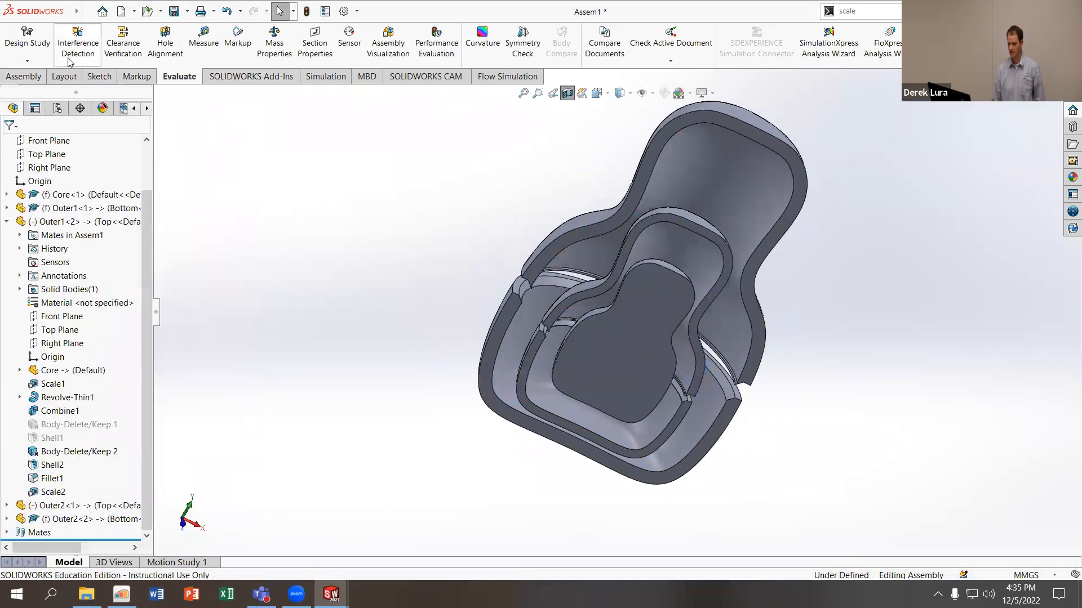
{"action": "left_click", "coordinate": [78, 42]}
{"action": "left_click", "coordinate": [70, 217]}
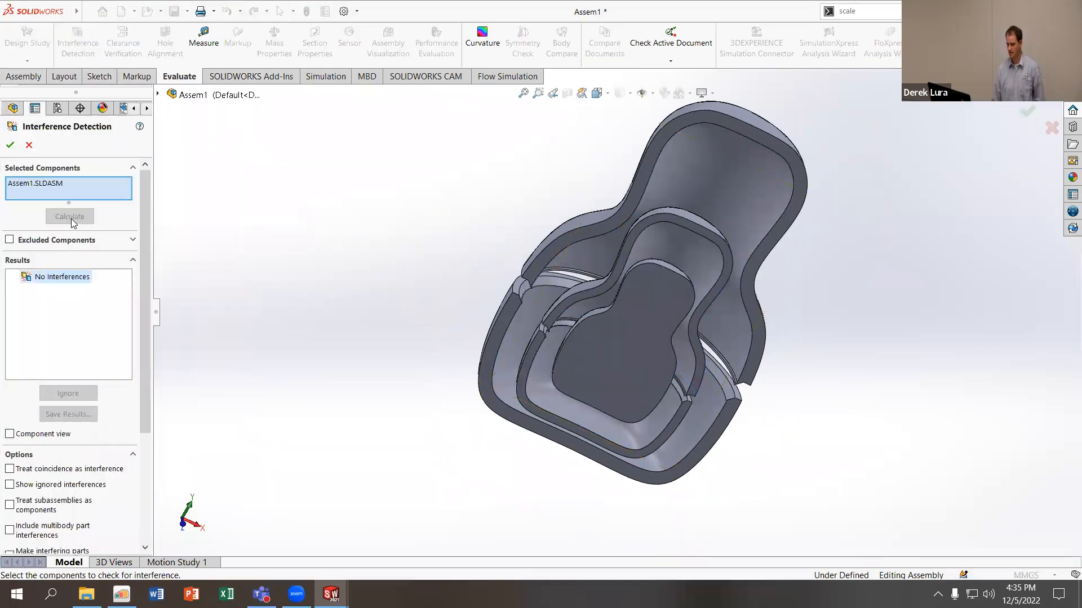
{"action": "left_click", "coordinate": [9, 146]}
Re-enable Stop at collision for all components and attempt another move of the Outer2 top half
{"action": "middle_click_drag", "start_coordinate": [449, 252], "coordinate": [473, 163]}
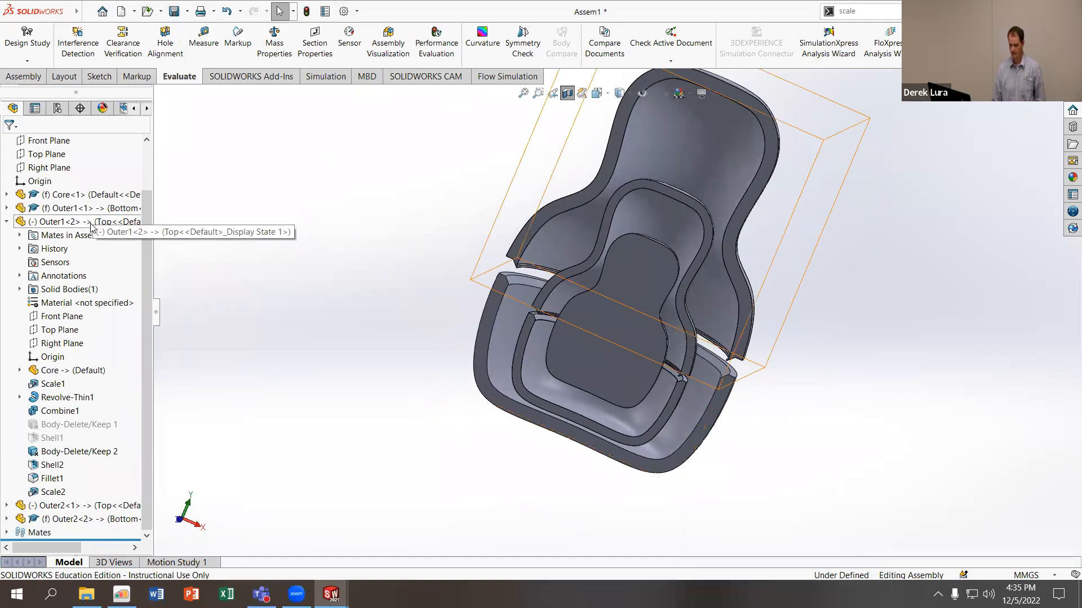
{"action": "left_click", "coordinate": [7, 75]}
{"action": "left_click", "coordinate": [355, 39]}
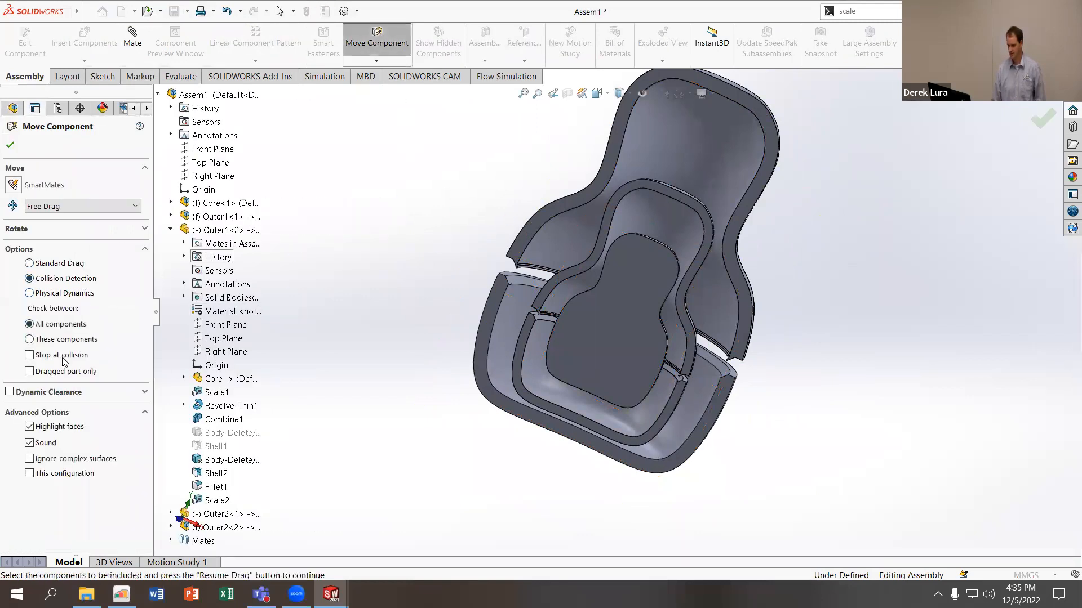
{"action": "left_click", "coordinate": [656, 225]}
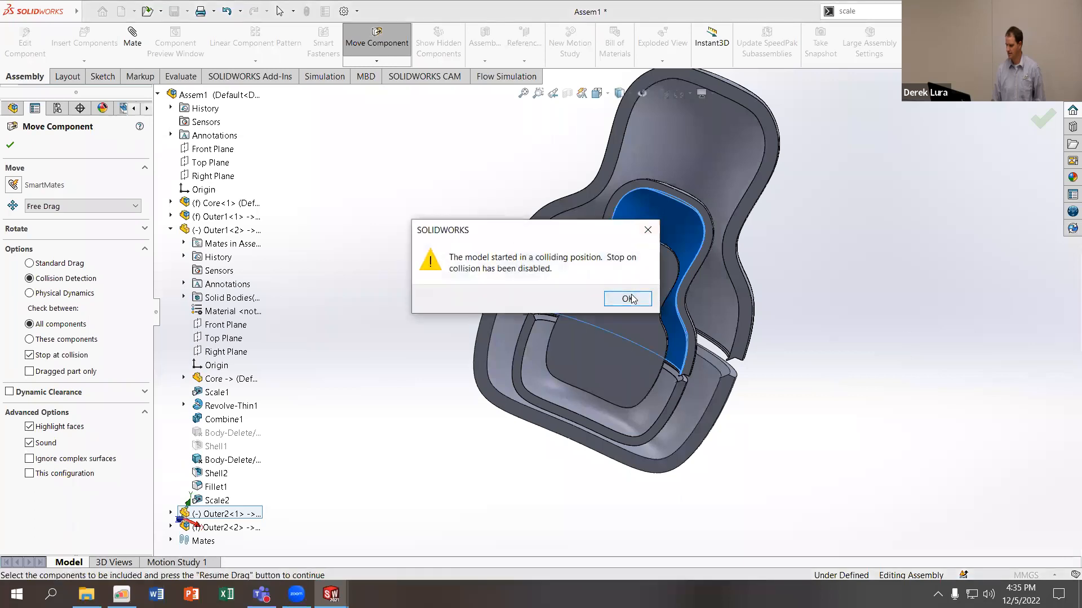
{"action": "left_click", "coordinate": [627, 300]}
Lower the Outer1 top half slightly toward its bottom half and finish moving components
{"action": "middle_click_drag", "start_coordinate": [399, 189], "coordinate": [553, 149]}
{"action": "left_click_drag", "start_coordinate": [563, 108], "coordinate": [561, 124]}
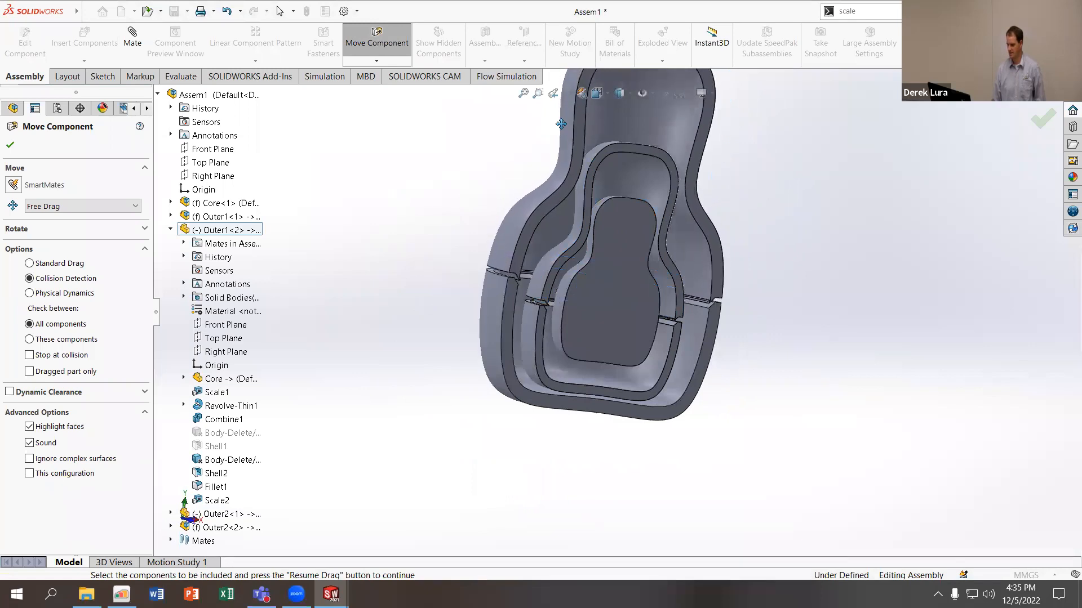
{"action": "left_click", "coordinate": [11, 146]}
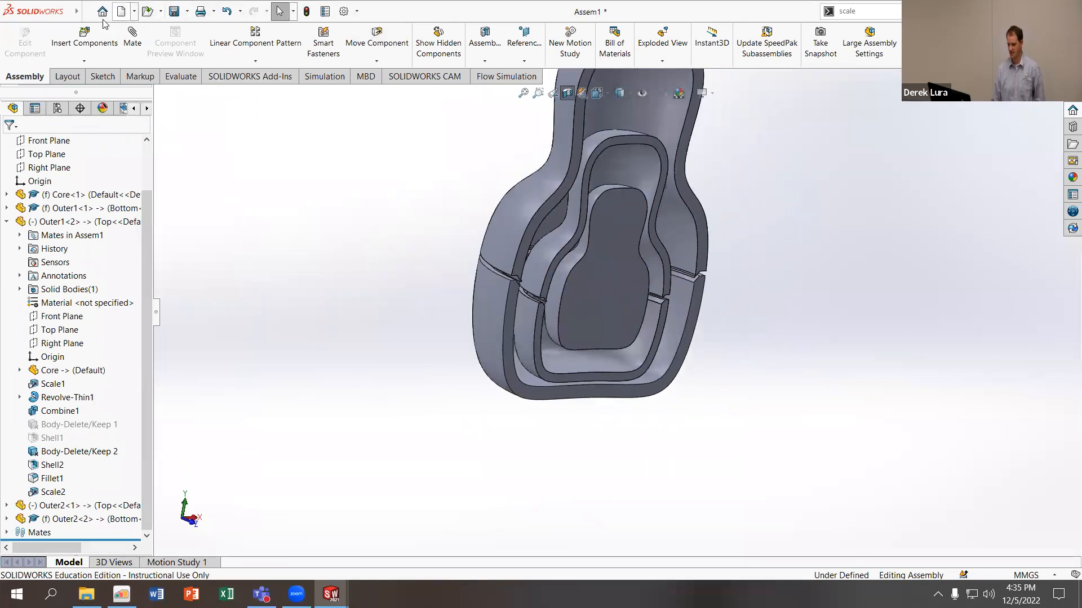
Save the assembly as Assem1 in the NestingDoll folder, including all modified component documents
{"action": "left_click", "coordinate": [87, 11]}
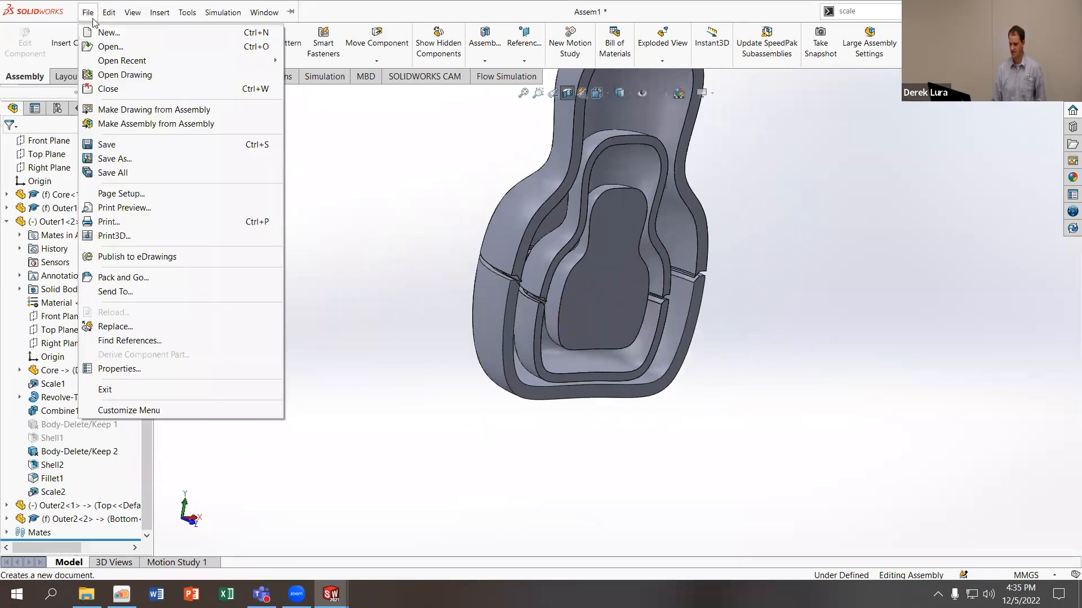
{"action": "left_click", "coordinate": [127, 157]}
{"action": "left_click", "coordinate": [511, 241]}
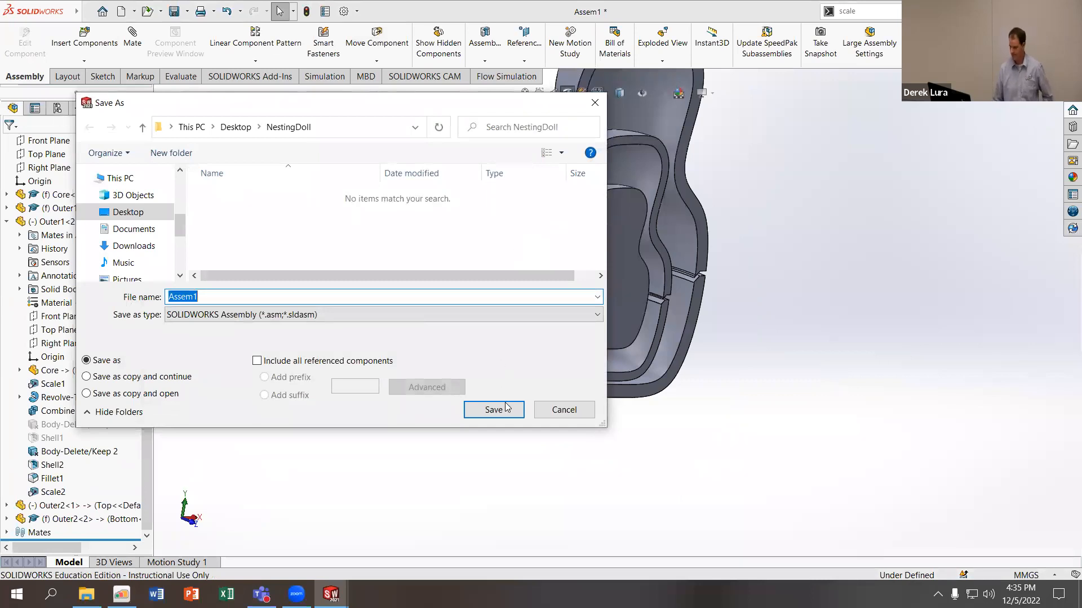
{"action": "left_click", "coordinate": [494, 409]}
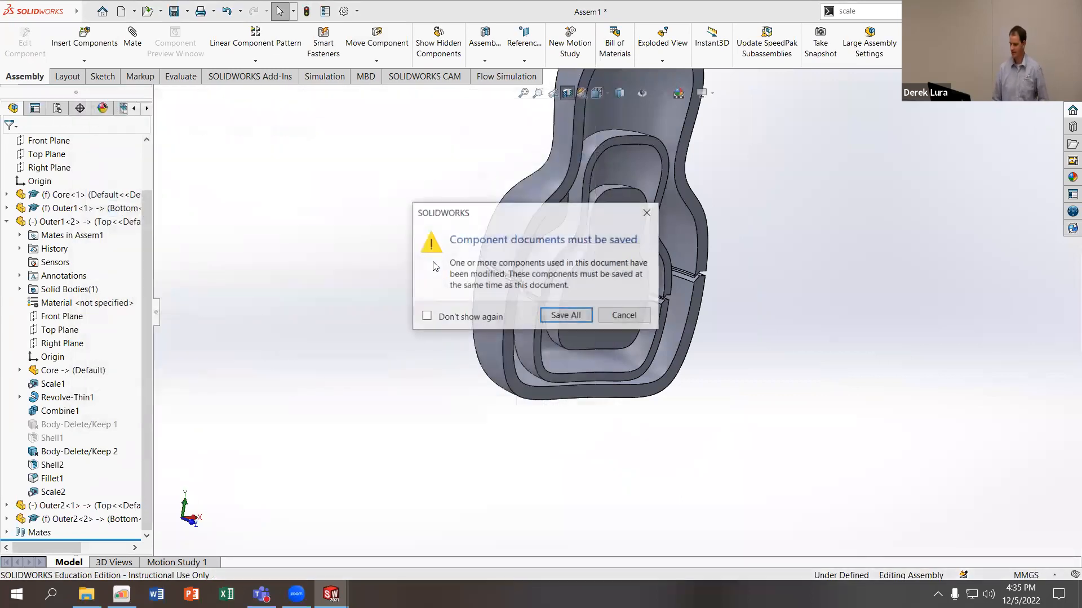
{"action": "left_click", "coordinate": [589, 320]}
Turn off the section view so the complete closed doll assembly is displayed
{"action": "middle_click_drag", "start_coordinate": [501, 158], "coordinate": [591, 214]}
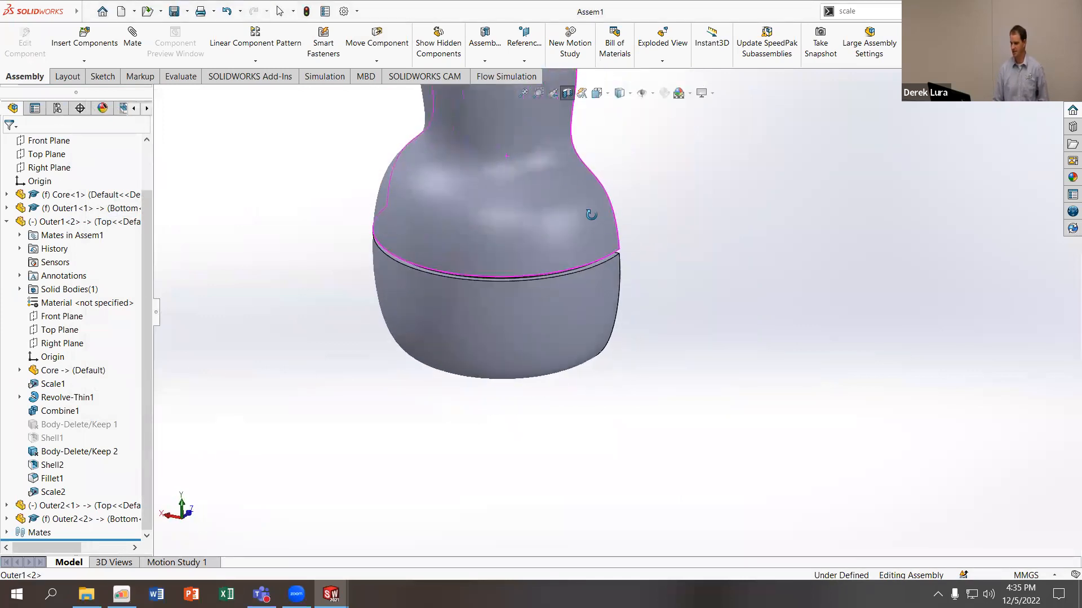
{"action": "scroll", "coordinate": [605, 172], "scroll_direction": "up", "scroll_amount": 4}
{"action": "scroll", "coordinate": [605, 172], "scroll_direction": "down", "scroll_amount": 3}
{"action": "left_click", "coordinate": [568, 93]}
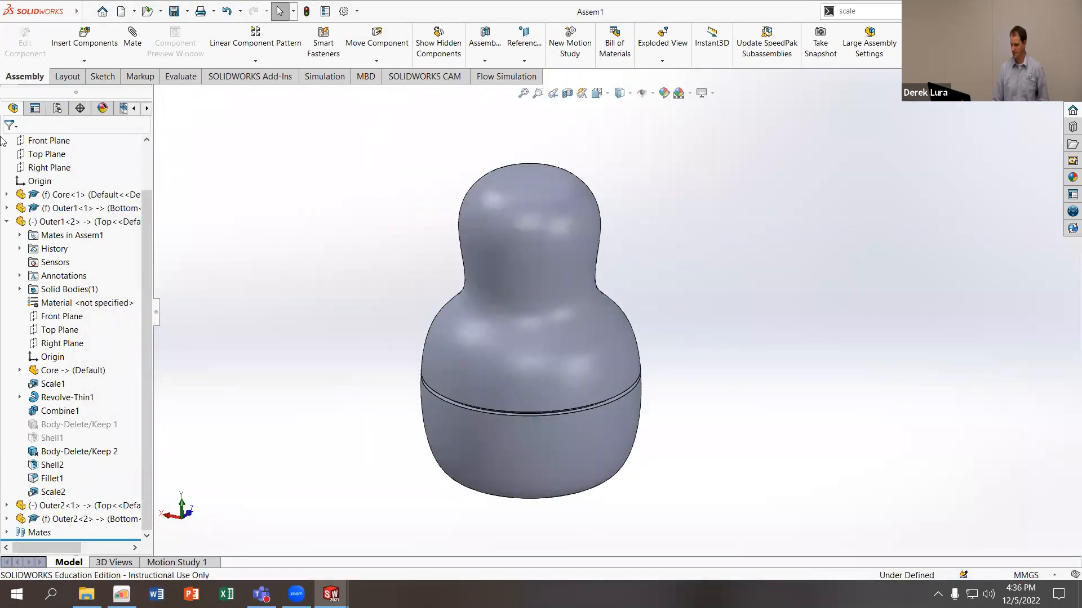
Start a new exploded view of the Default configuration and raise the Outer1 top half about 57 mm along Y
{"action": "left_click", "coordinate": [57, 109]}
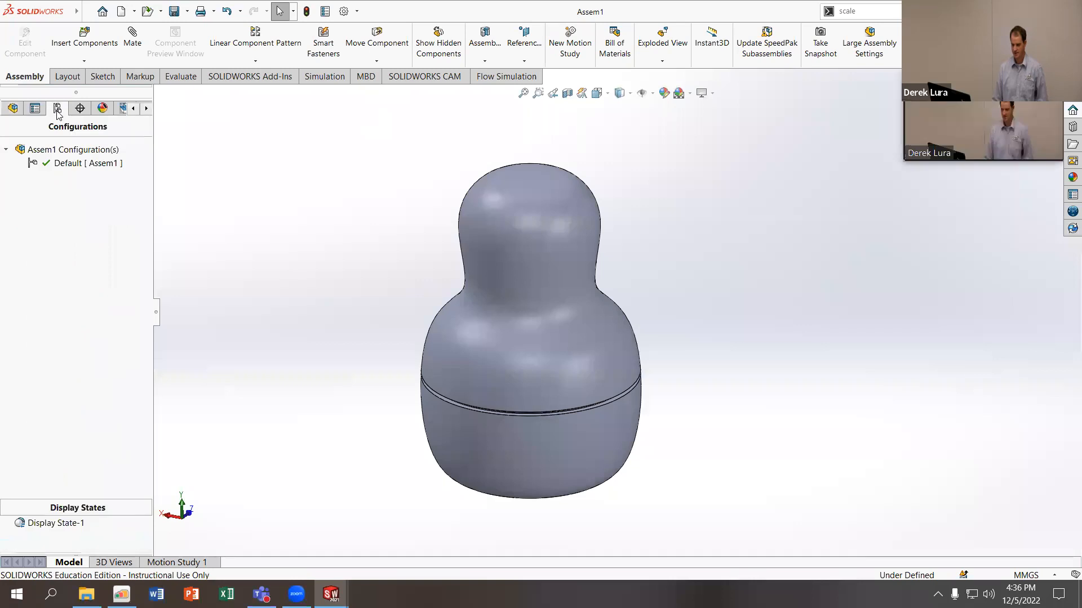
{"action": "right_click", "coordinate": [66, 151]}
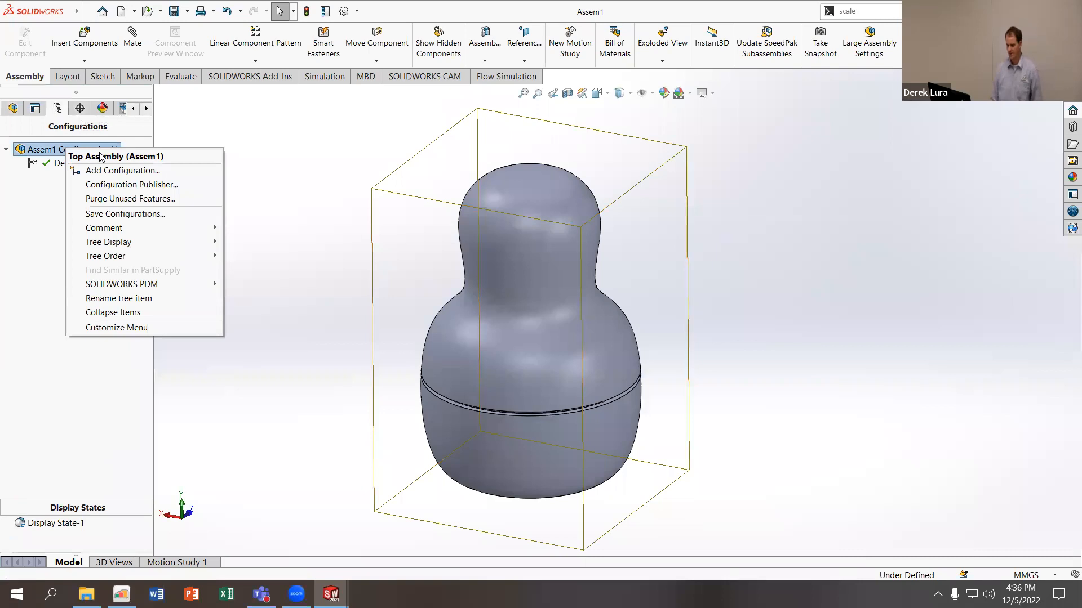
{"action": "left_click", "coordinate": [59, 162]}
{"action": "right_click", "coordinate": [51, 162]}
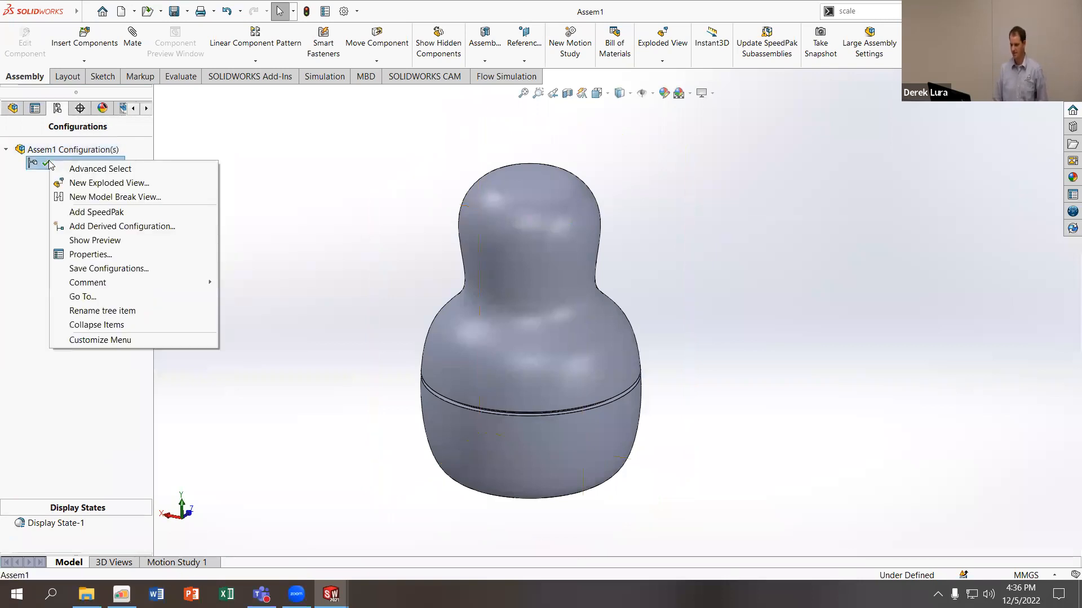
{"action": "left_click", "coordinate": [109, 183]}
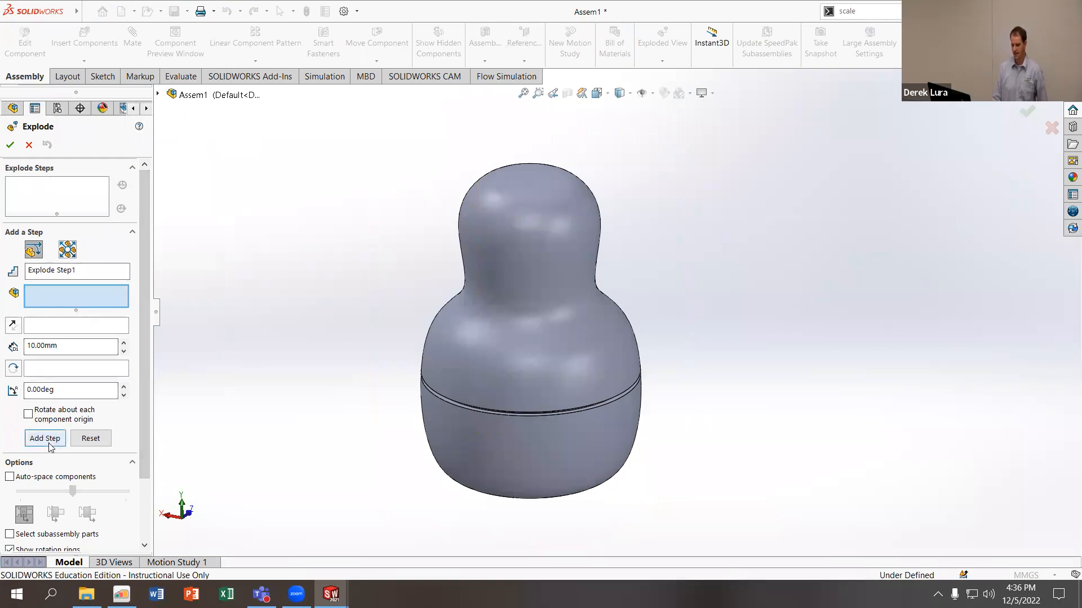
{"action": "left_click", "coordinate": [562, 242]}
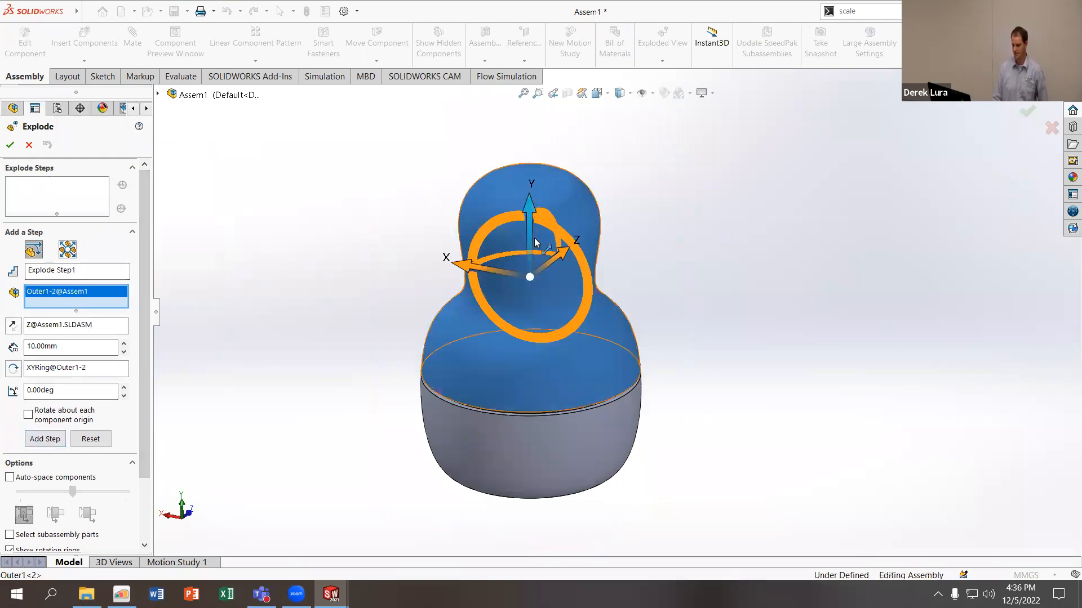
{"action": "left_click_drag", "start_coordinate": [533, 237], "coordinate": [524, 79]}
{"action": "middle_click_drag", "start_coordinate": [633, 298], "coordinate": [663, 315]}
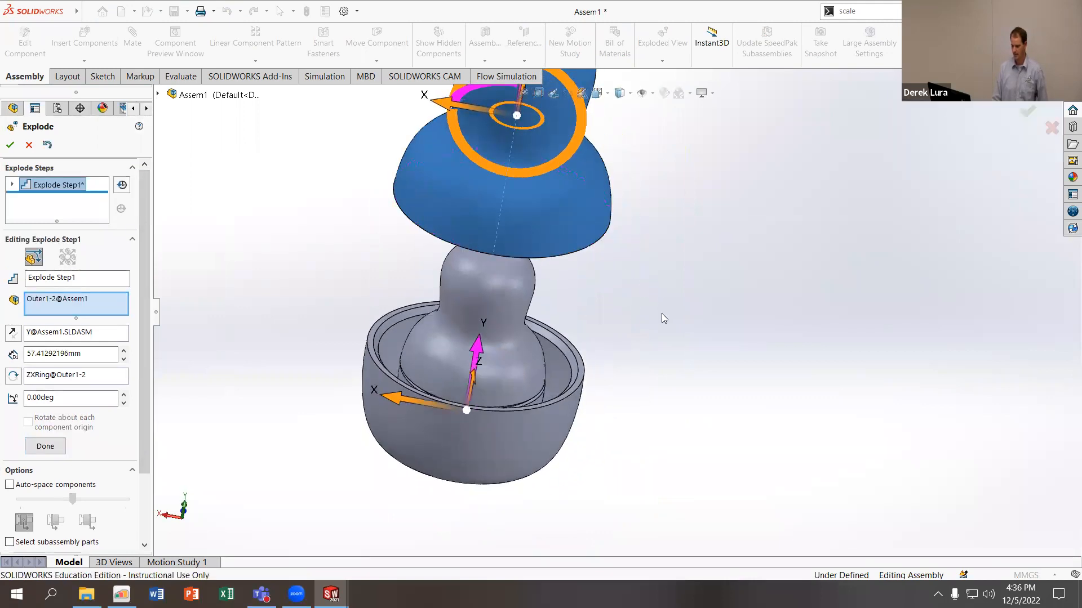
{"action": "scroll", "coordinate": [617, 312], "scroll_direction": "up", "scroll_amount": 5}
{"action": "left_click", "coordinate": [45, 447]}
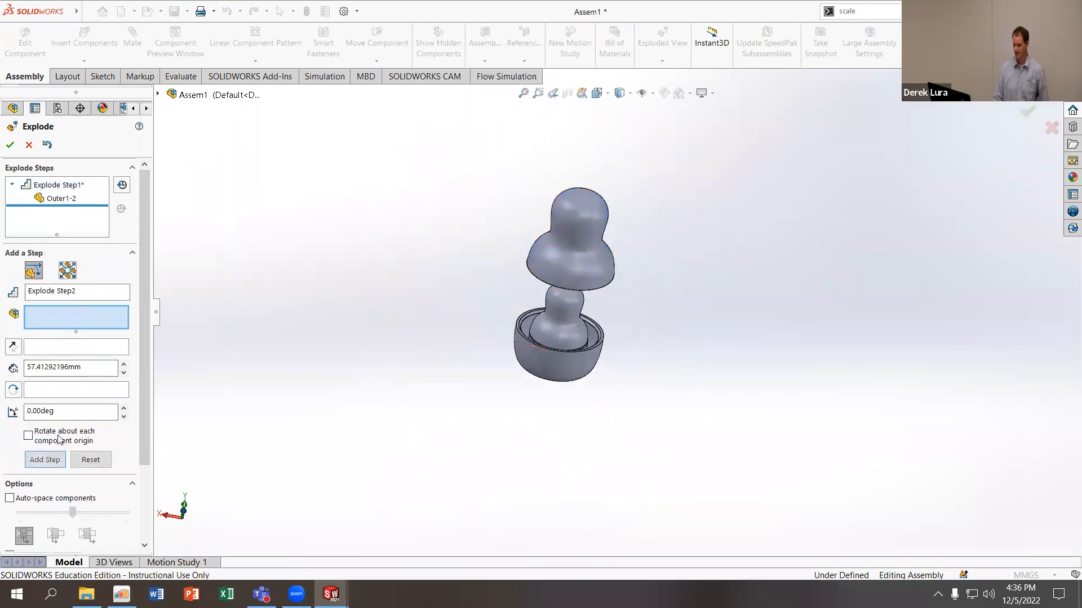
Add explode steps moving the Outer1 top half about 95 mm along X and about 87 mm down along Y
{"action": "left_click", "coordinate": [564, 240]}
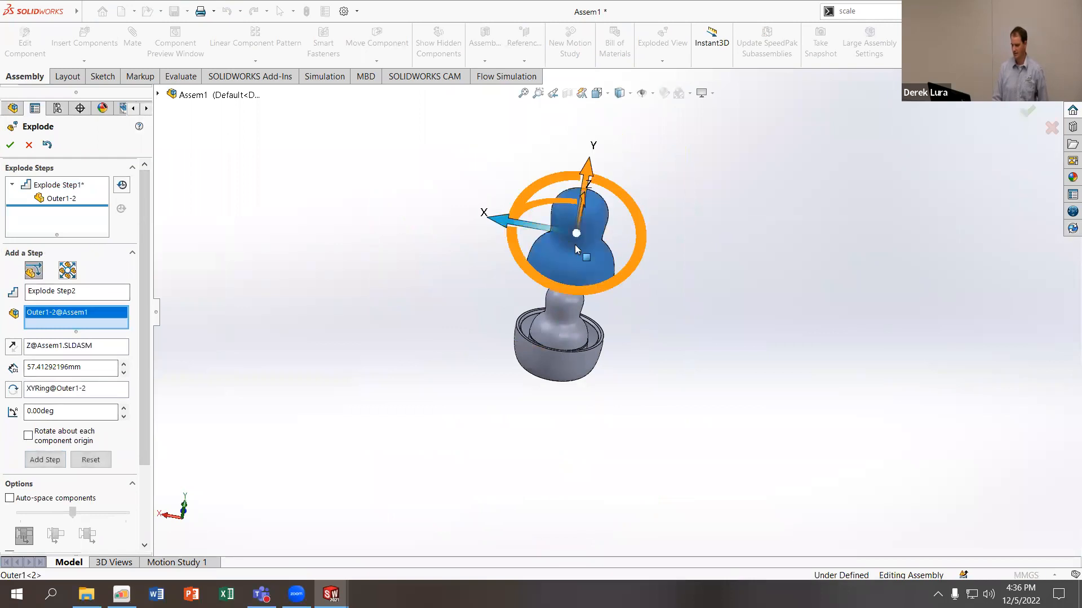
{"action": "left_click_drag", "start_coordinate": [517, 223], "coordinate": [405, 204]}
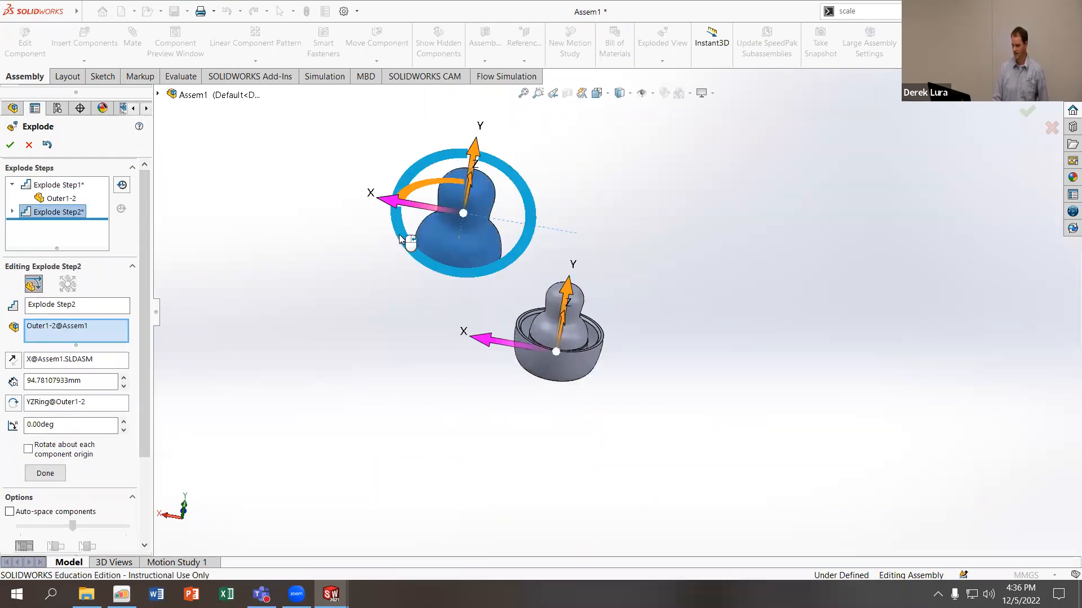
{"action": "left_click", "coordinate": [52, 472]}
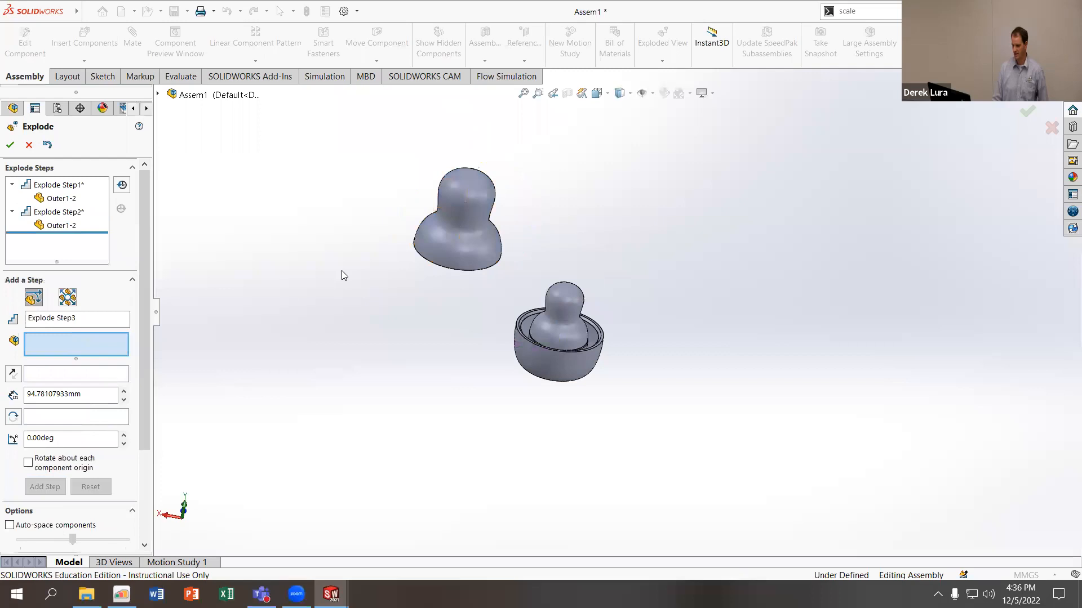
{"action": "left_click", "coordinate": [471, 228]}
{"action": "left_click_drag", "start_coordinate": [476, 155], "coordinate": [458, 247]}
{"action": "left_click", "coordinate": [49, 500]}
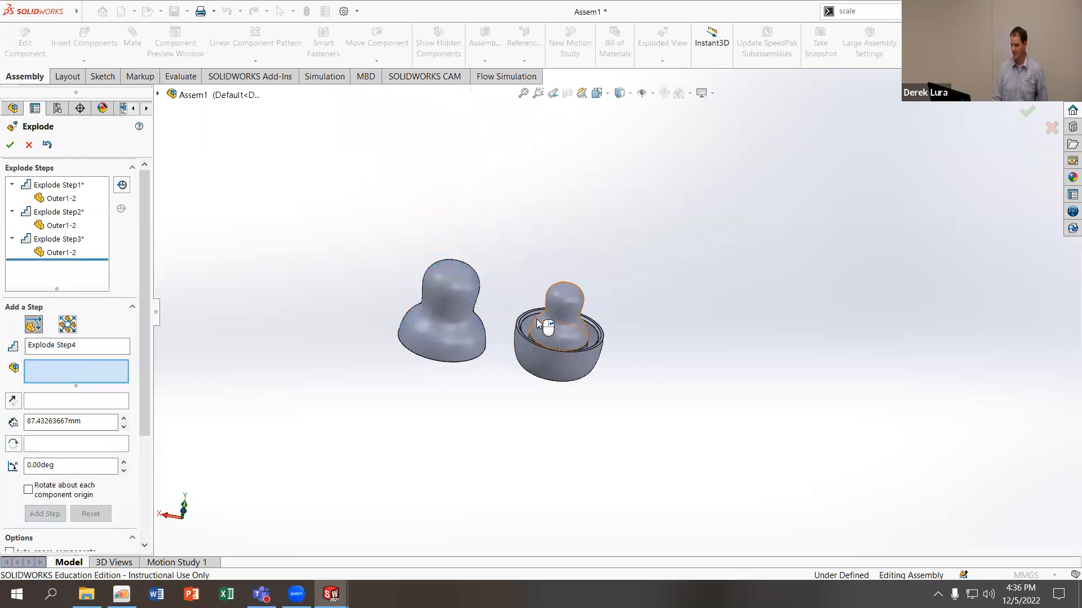
{"action": "left_click", "coordinate": [573, 335]}
{"action": "scroll", "coordinate": [596, 364], "scroll_direction": "up", "scroll_amount": 3}
{"action": "scroll", "coordinate": [596, 364], "scroll_direction": "down", "scroll_amount": 5}
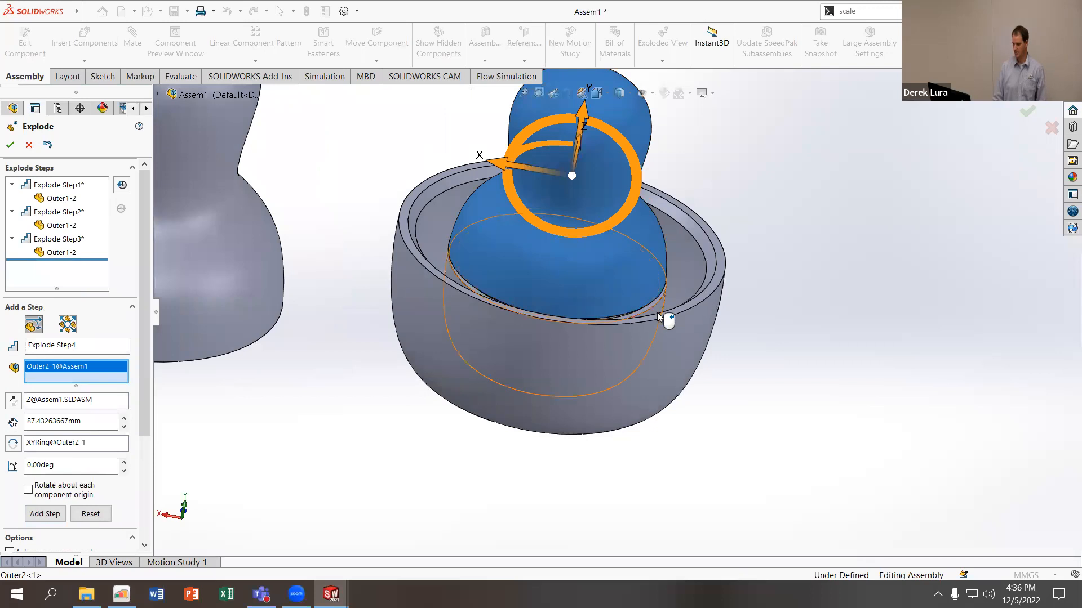
{"action": "left_click", "coordinate": [658, 316]}
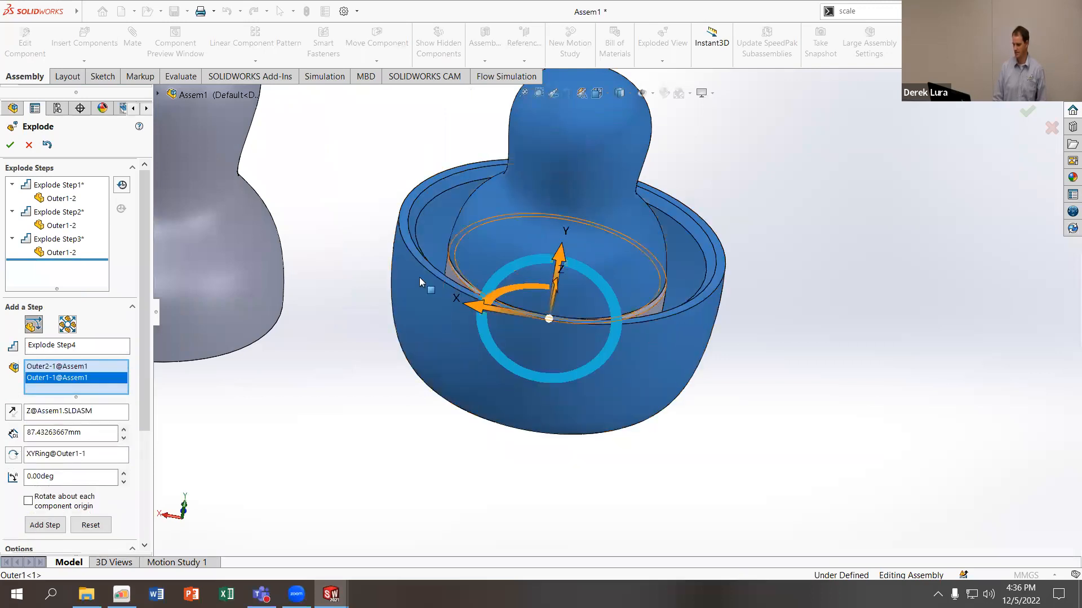
{"action": "left_click", "coordinate": [595, 383]}
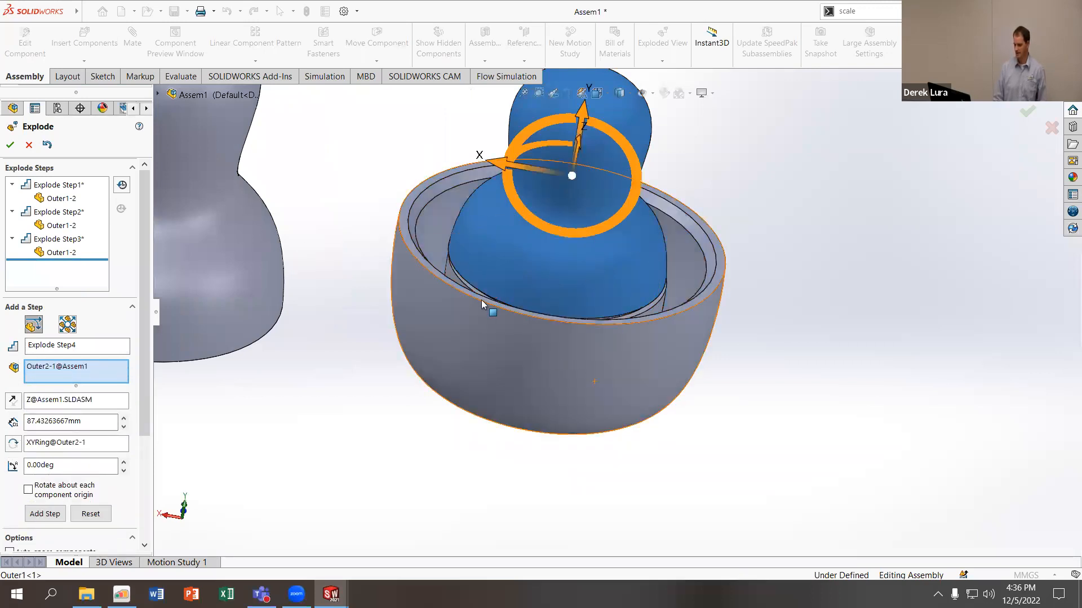
Select the Core and both Outer2 halves and raise them together about 48 mm along Y out of the Outer1 bottom half
{"action": "left_click", "coordinate": [159, 97]}
{"action": "left_click", "coordinate": [220, 206]}
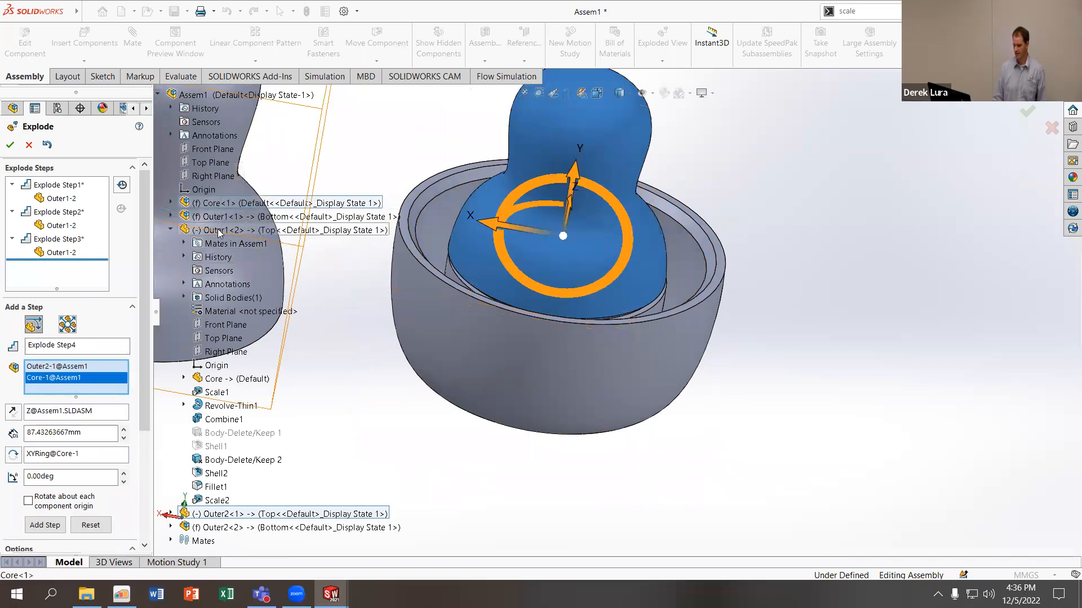
{"action": "left_click", "coordinate": [219, 232]}
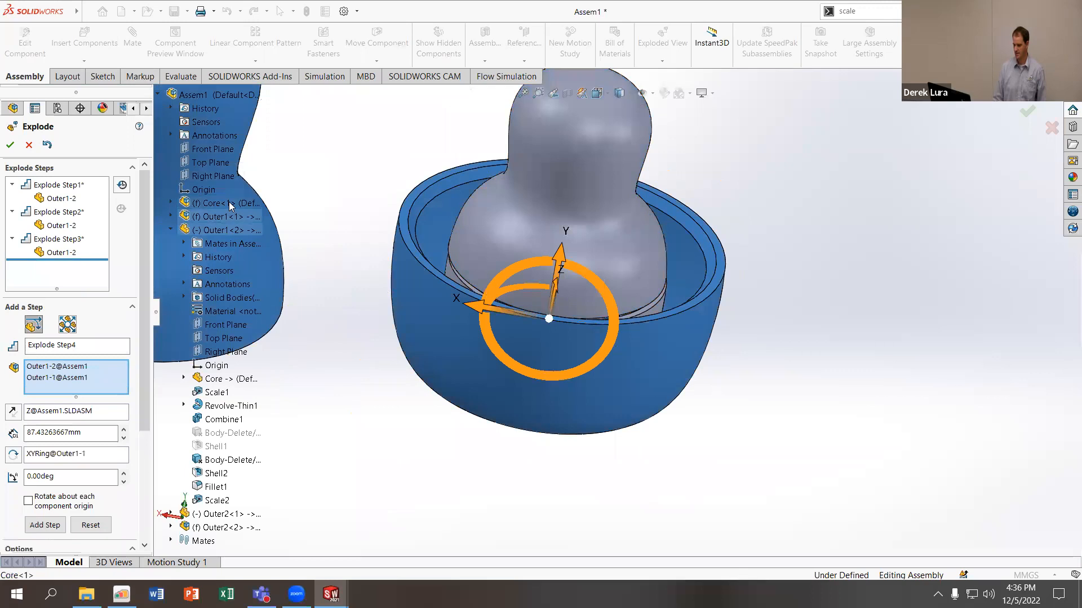
{"action": "left_click", "coordinate": [230, 205]}
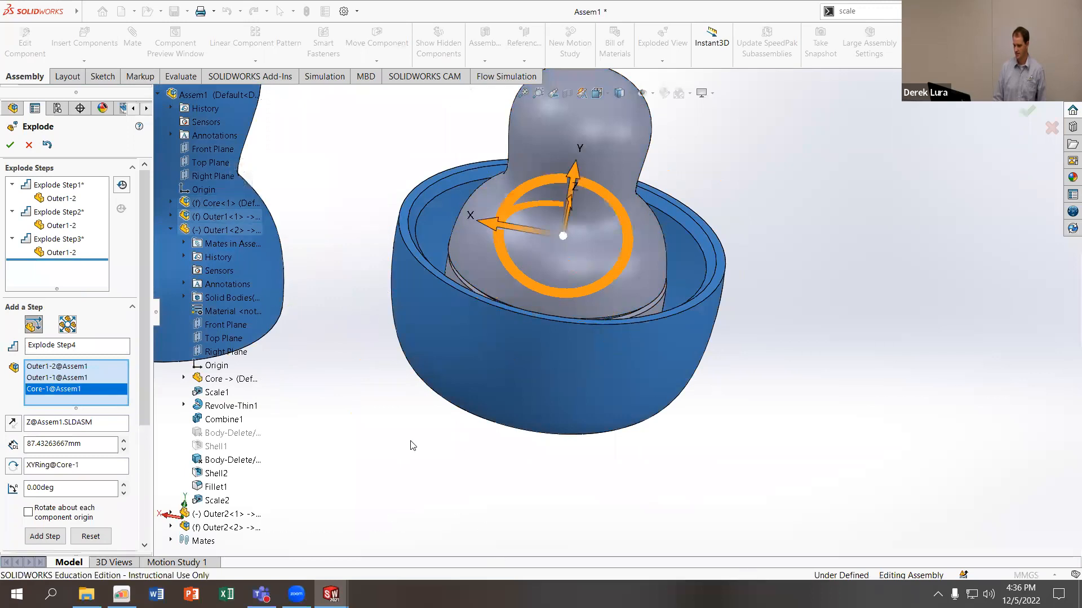
{"action": "left_click", "coordinate": [207, 217]}
{"action": "left_click", "coordinate": [211, 230]}
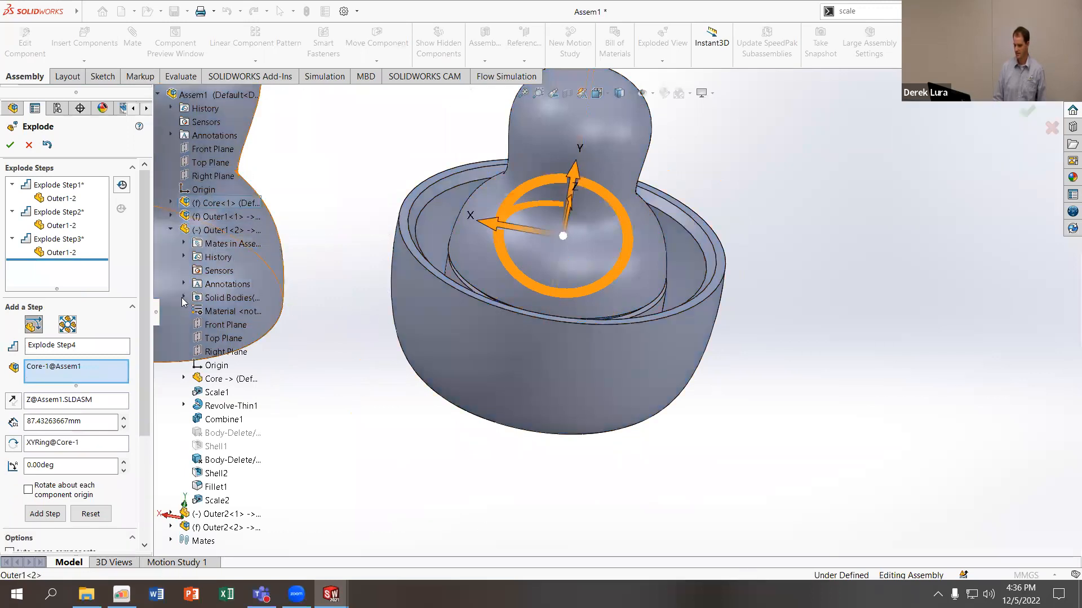
{"action": "left_click", "coordinate": [209, 514]}
{"action": "left_click", "coordinate": [220, 528]}
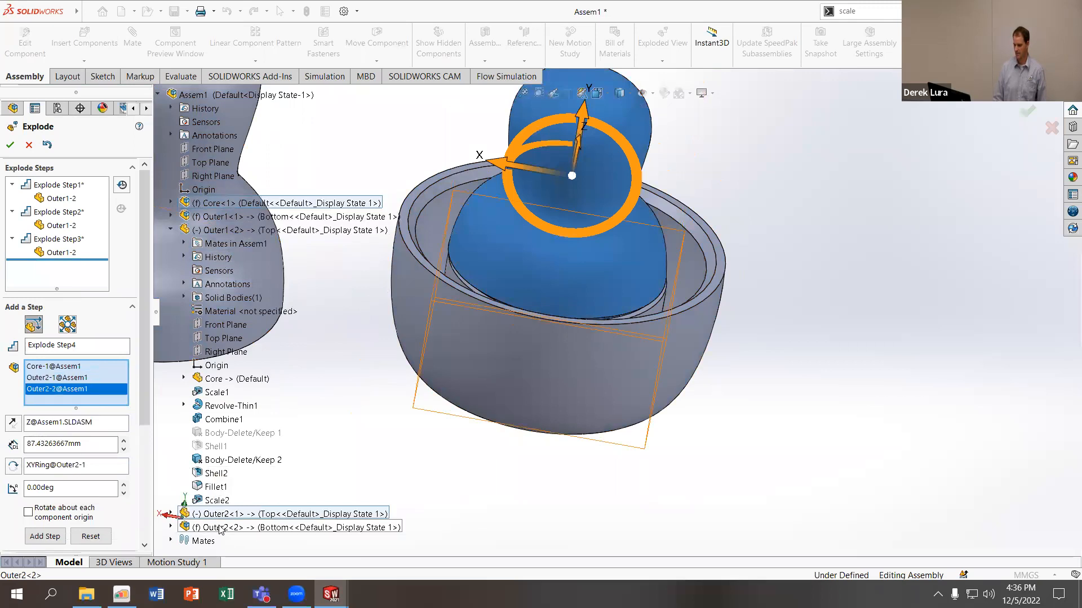
{"action": "left_click_drag", "start_coordinate": [553, 275], "coordinate": [592, 142]}
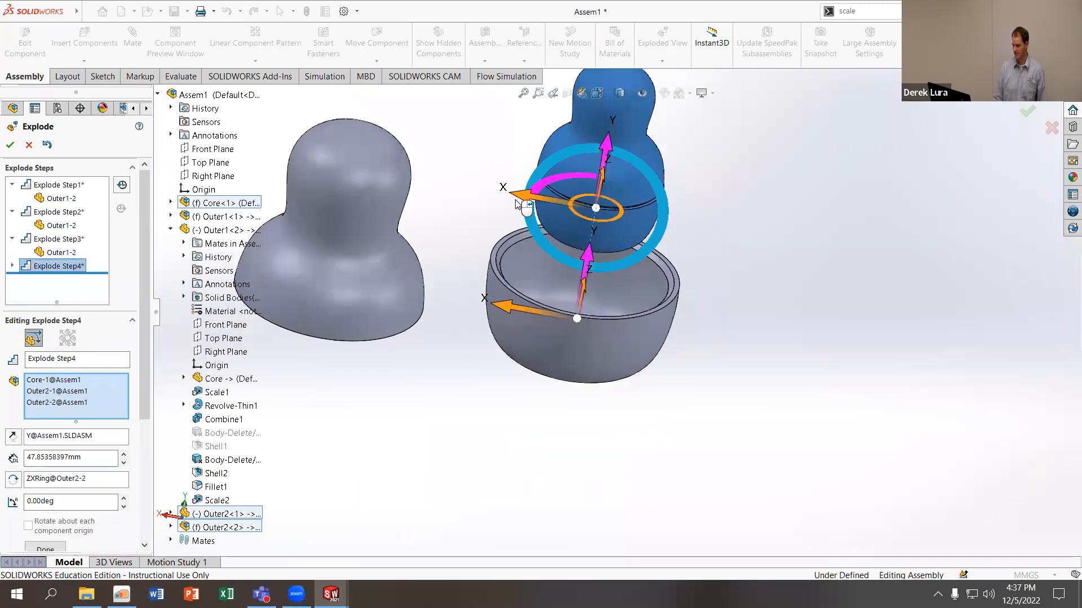
Try redirecting the current explode step along X, restore its Y direction, and complete the step
{"action": "left_click", "coordinate": [524, 196]}
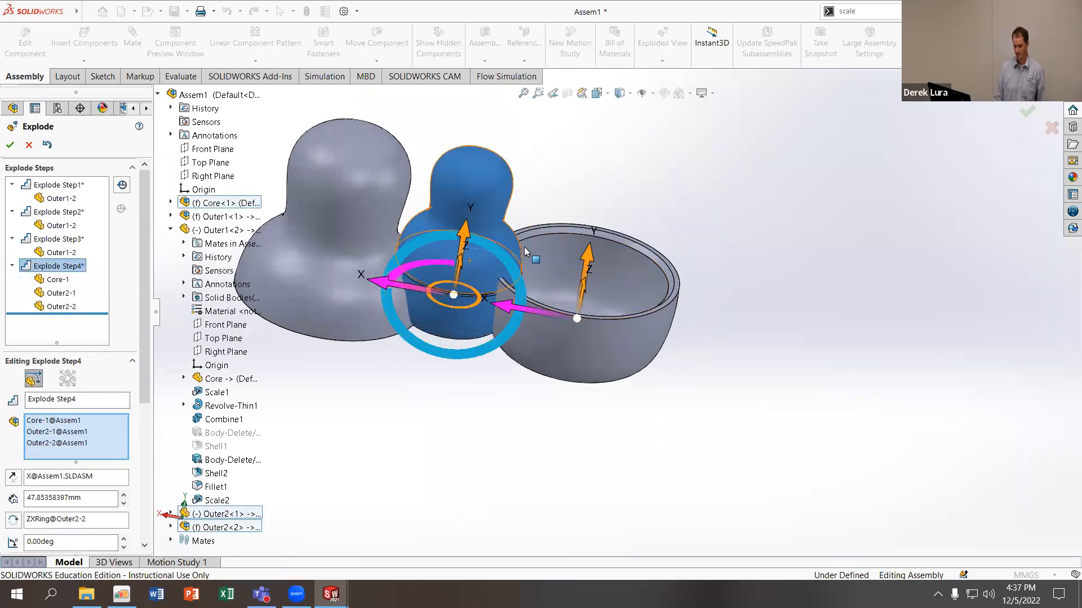
{"action": "left_click", "coordinate": [464, 243]}
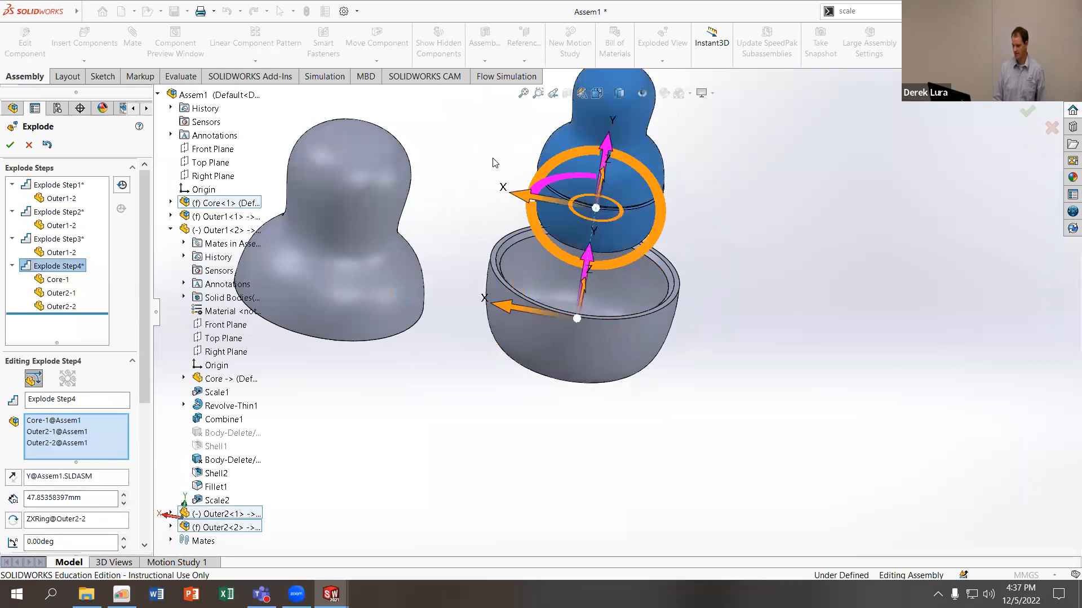
{"action": "scroll", "coordinate": [121, 343], "scroll_direction": "down", "scroll_amount": 3}
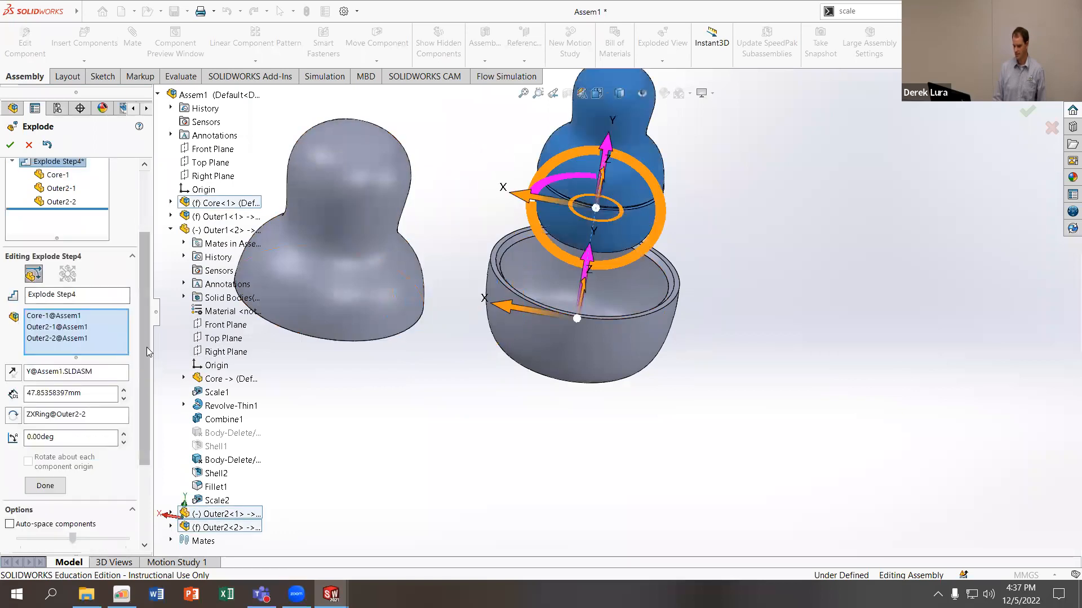
{"action": "left_click", "coordinate": [51, 488]}
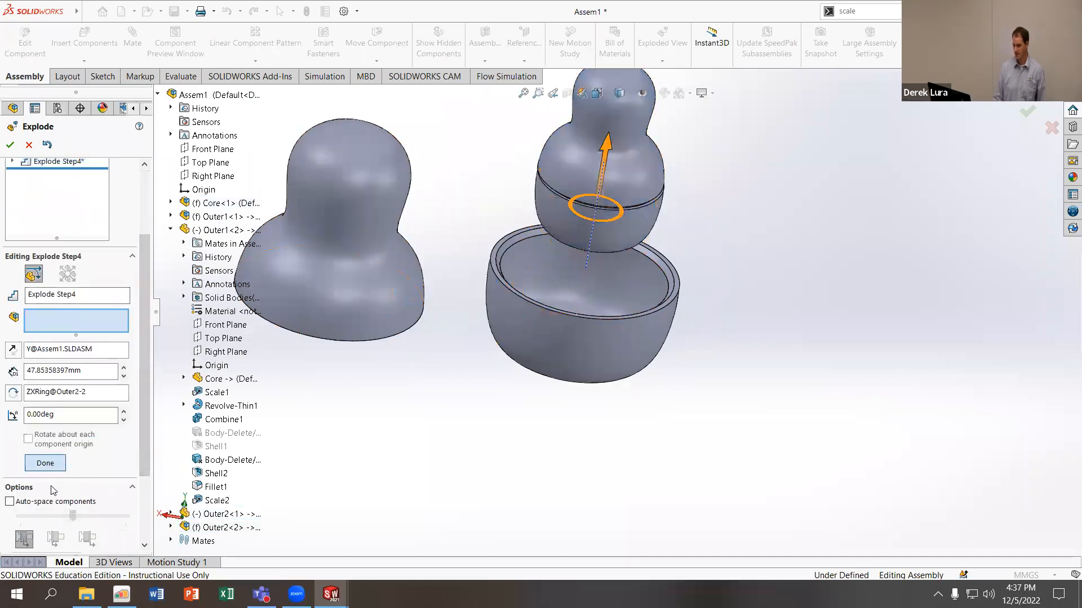
Add an explode step moving the Core and both Outer2 halves about 76 mm along negative X, away from the Outer1 top half
{"action": "left_click", "coordinate": [224, 204]}
{"action": "left_click", "coordinate": [219, 514], "text": "ctrl"}
{"action": "left_click", "coordinate": [220, 528], "text": "ctrl"}
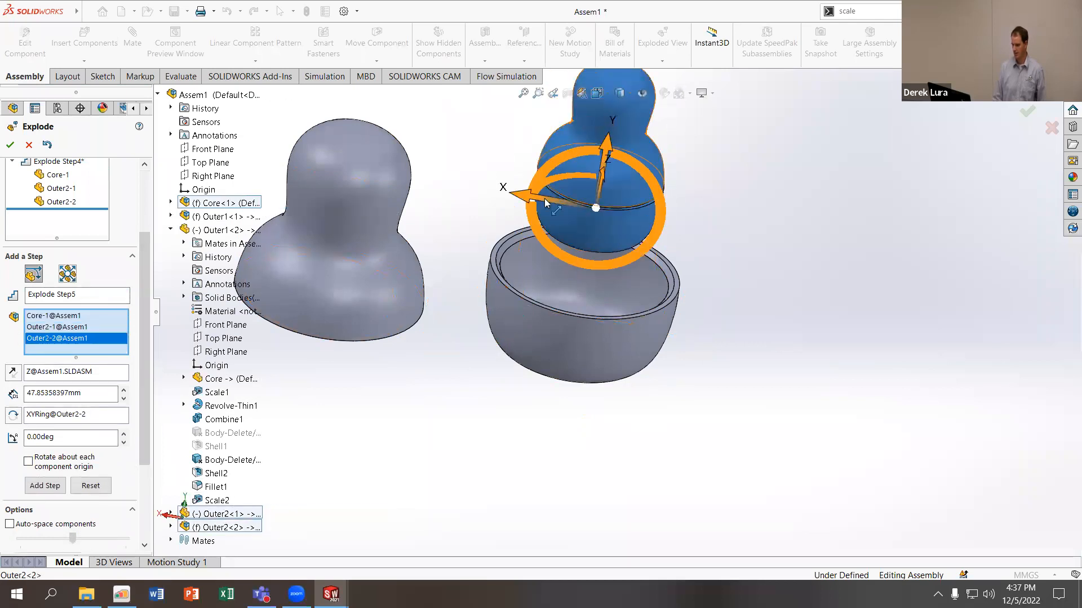
{"action": "left_click_drag", "start_coordinate": [524, 195], "coordinate": [720, 231]}
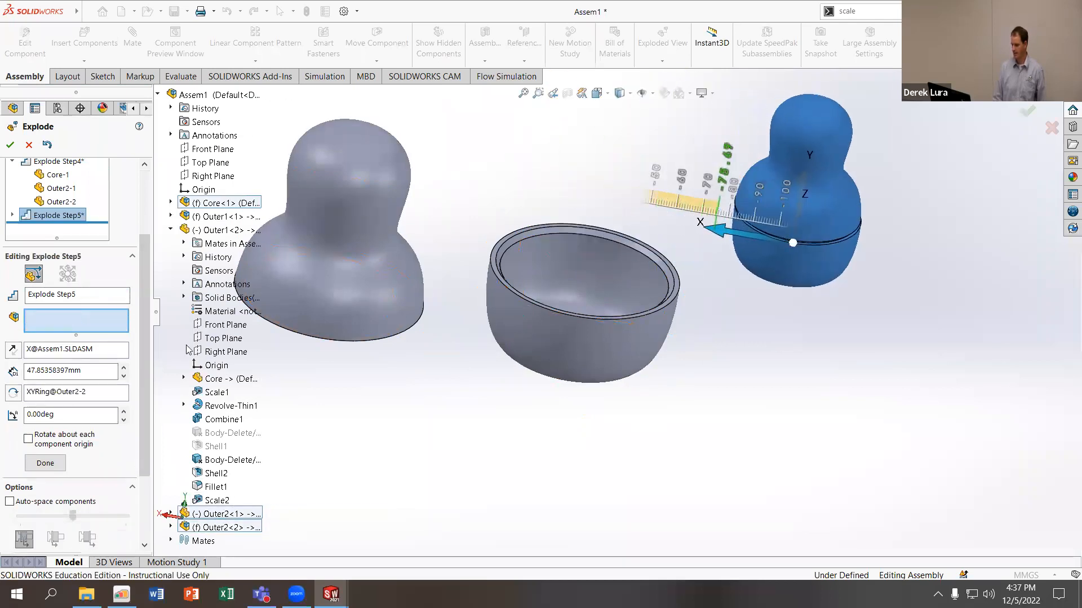
{"action": "left_click", "coordinate": [630, 217]}
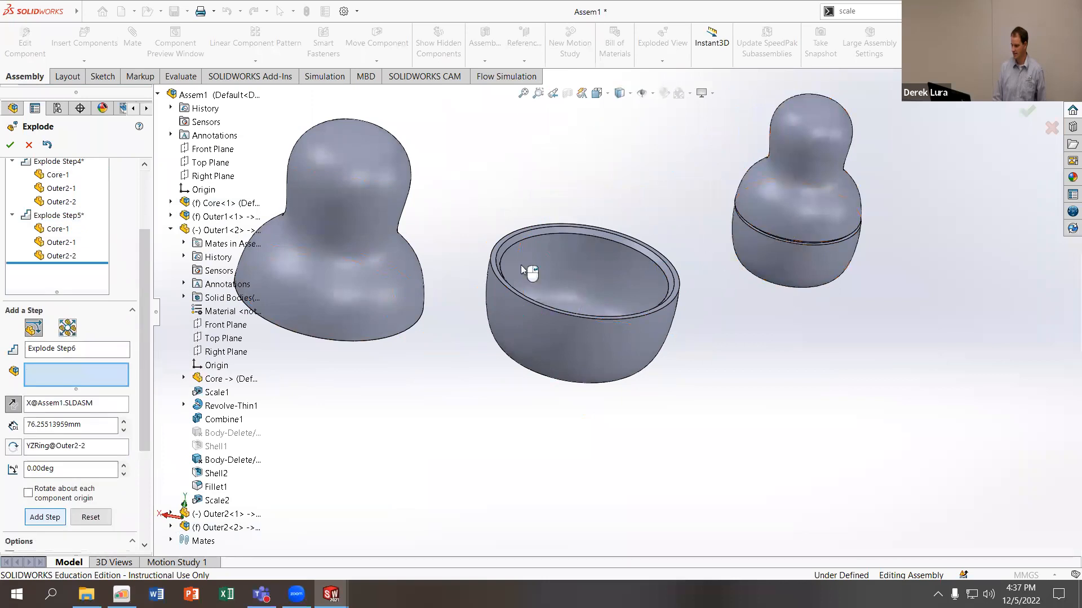
Add an explode step lowering the Core and both Outer2 halves about 53 mm along Y, beside the Outer1 bottom half
{"action": "left_click", "coordinate": [226, 514]}
{"action": "left_click", "coordinate": [225, 527], "text": "ctrl"}
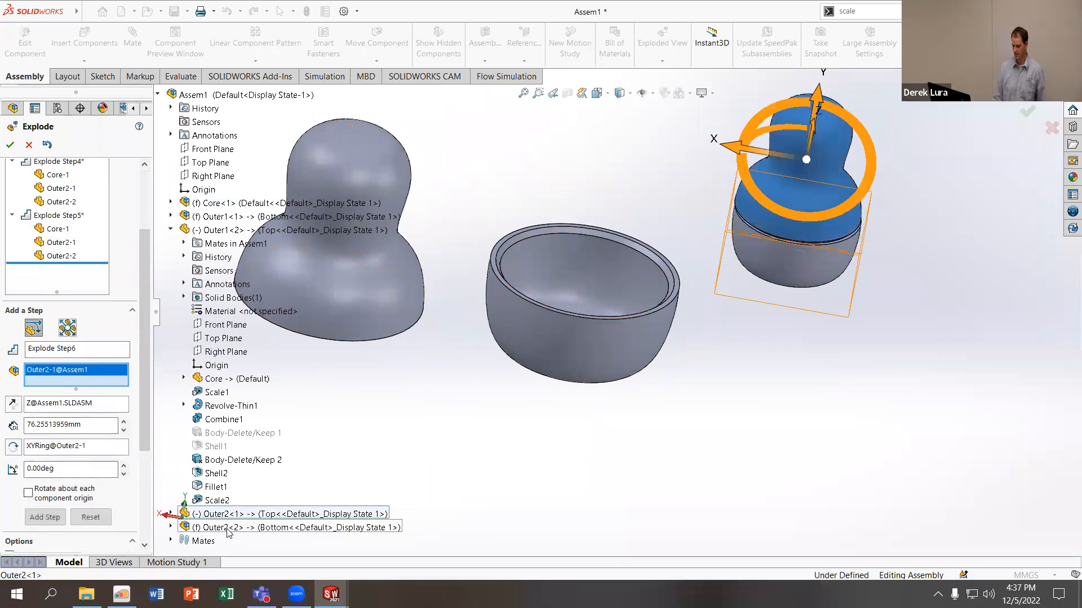
{"action": "left_click", "coordinate": [227, 376], "text": "ctrl"}
{"action": "left_click_drag", "start_coordinate": [809, 132], "coordinate": [751, 278]}
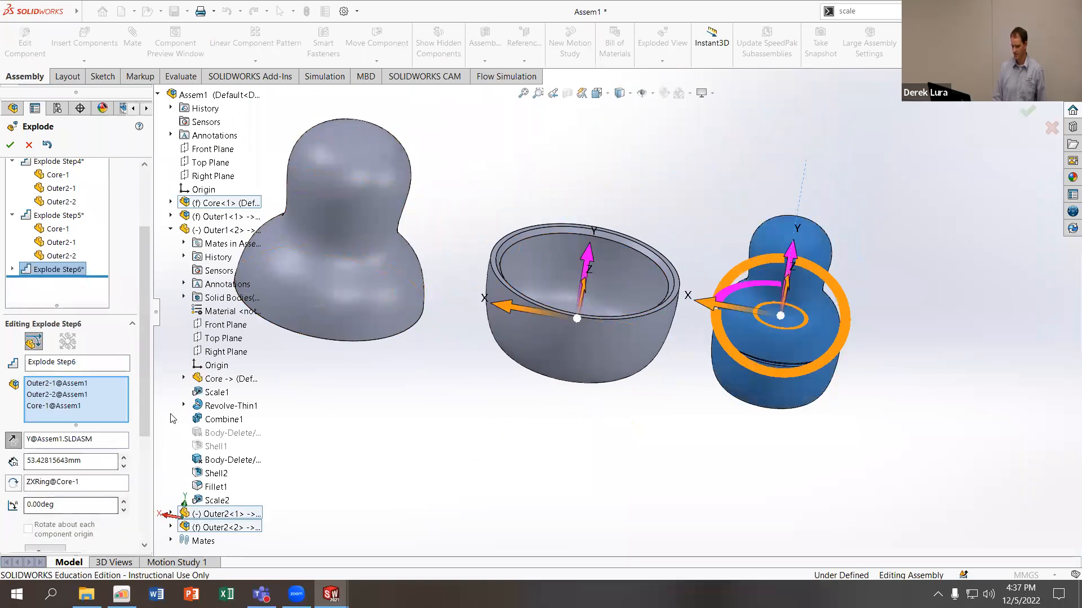
{"action": "left_click_drag", "start_coordinate": [145, 421], "coordinate": [144, 470]}
{"action": "left_click", "coordinate": [52, 467]}
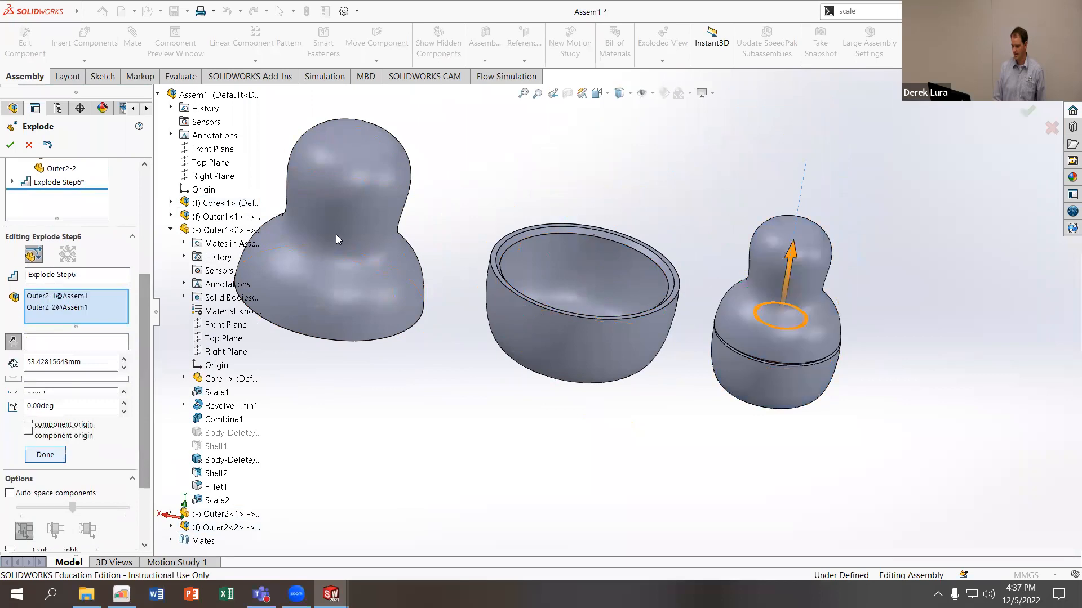
Add explode steps raising the Outer1 top half along Y and moving it about 95 mm along negative X above its bottom half
{"action": "left_click", "coordinate": [362, 278]}
{"action": "left_click_drag", "start_coordinate": [351, 164], "coordinate": [398, 41]}
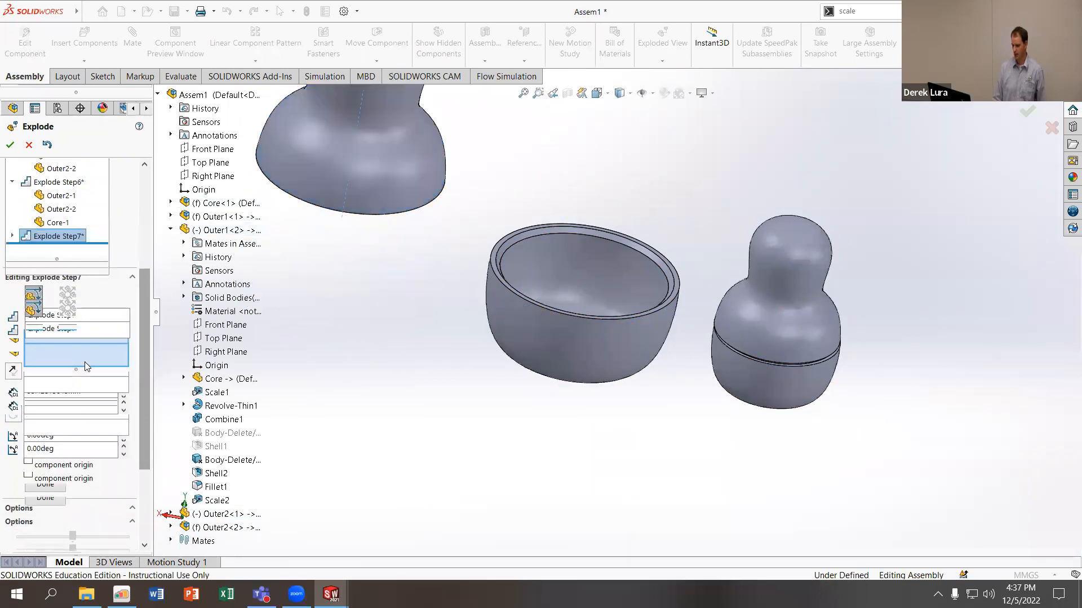
{"action": "left_click", "coordinate": [46, 497]}
{"action": "key", "text": "f"}
{"action": "left_click", "coordinate": [434, 179]}
{"action": "left_click_drag", "start_coordinate": [429, 175], "coordinate": [570, 200]}
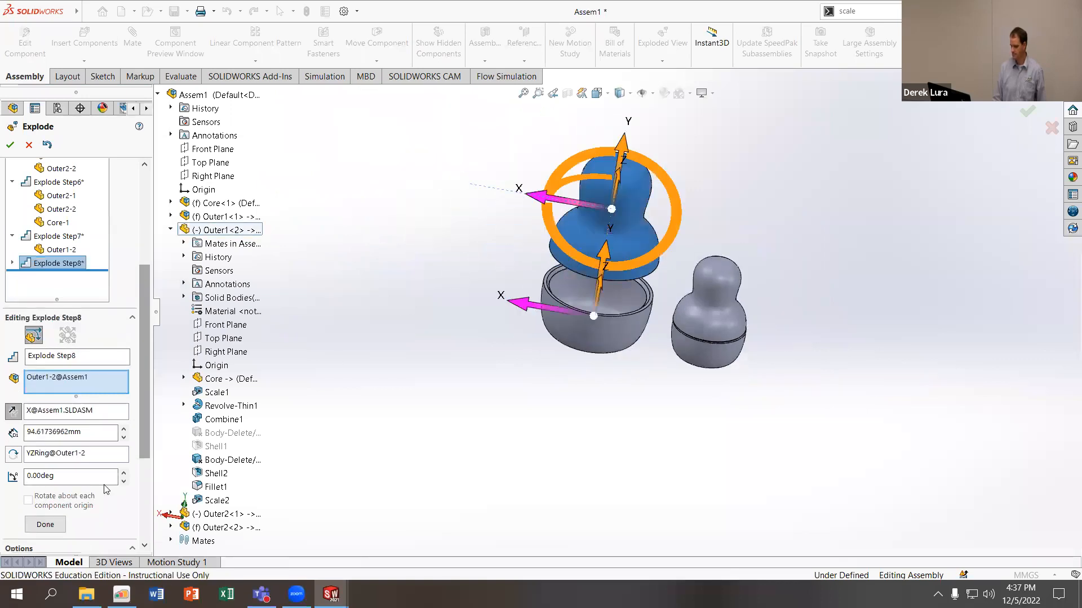
{"action": "left_click", "coordinate": [46, 524]}
Add an explode step lowering the Outer1 top half about 27 mm along Y onto its bottom half
{"action": "left_click", "coordinate": [615, 195]}
{"action": "left_click_drag", "start_coordinate": [625, 167], "coordinate": [626, 178]}
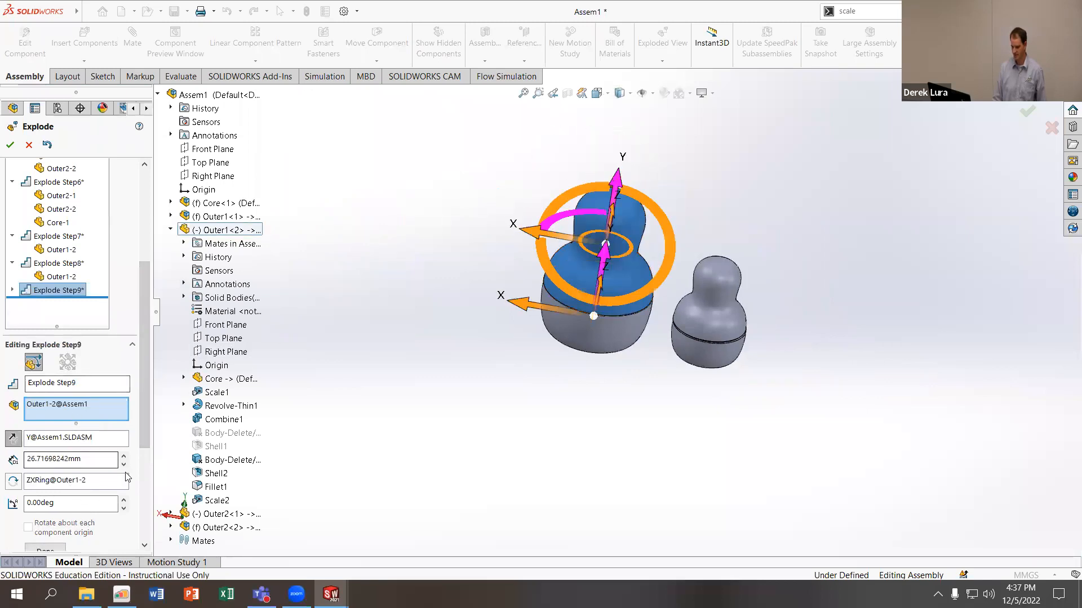
{"action": "scroll", "coordinate": [85, 451], "scroll_direction": "down", "scroll_amount": 3}
{"action": "left_click", "coordinate": [45, 459]}
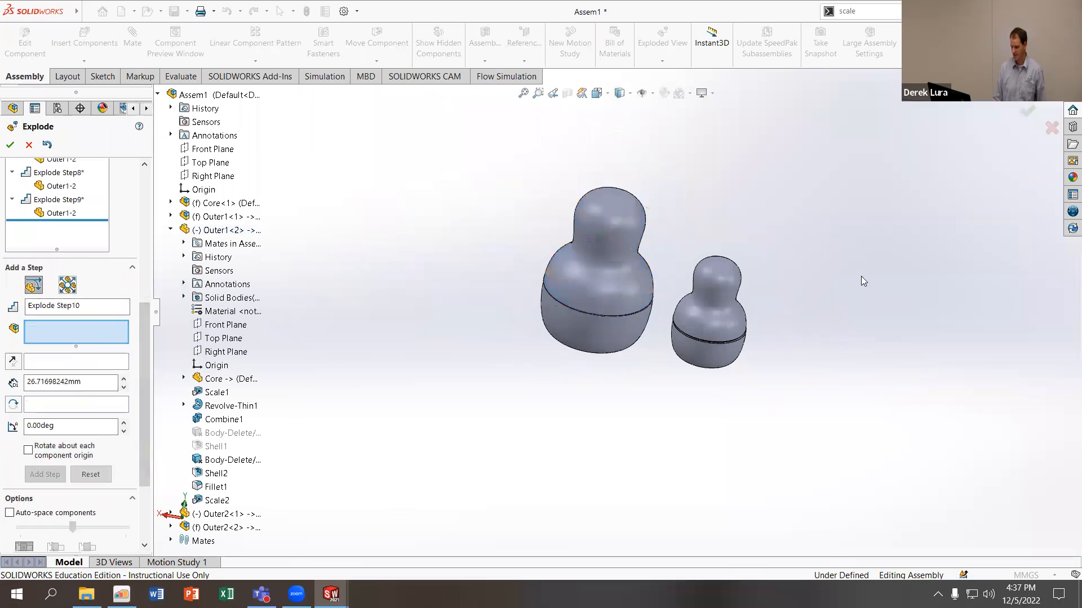
Add explode steps raising the Outer2 top half along Y off the Core and moving it about 77 mm along negative X
{"action": "left_click", "coordinate": [707, 307]}
{"action": "left_click_drag", "start_coordinate": [731, 242], "coordinate": [756, 147]}
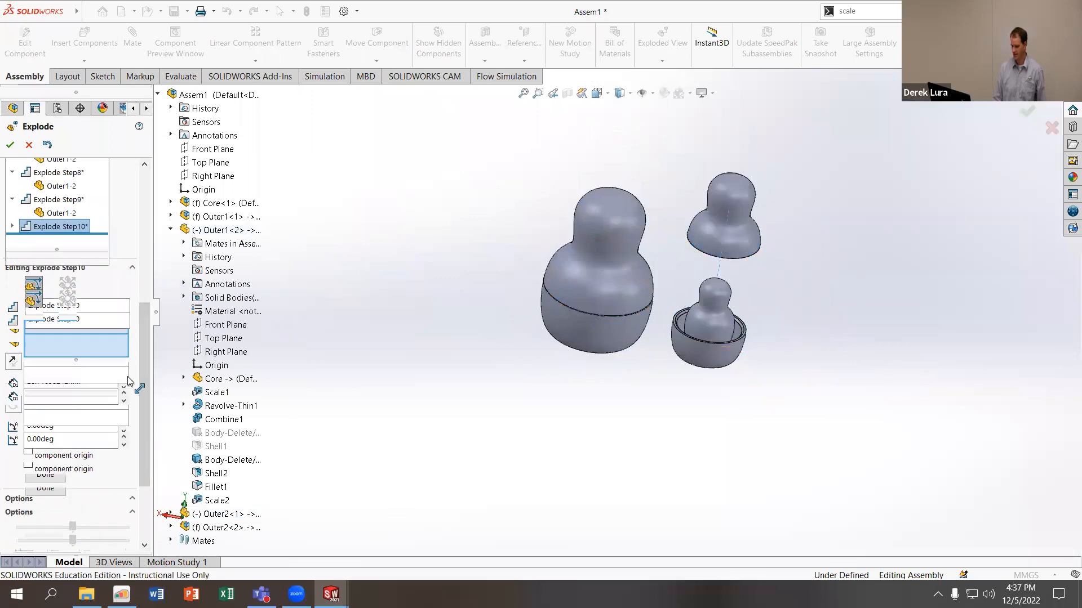
{"action": "left_click", "coordinate": [45, 488]}
{"action": "left_click", "coordinate": [725, 206]}
{"action": "left_click_drag", "start_coordinate": [662, 205], "coordinate": [776, 226]}
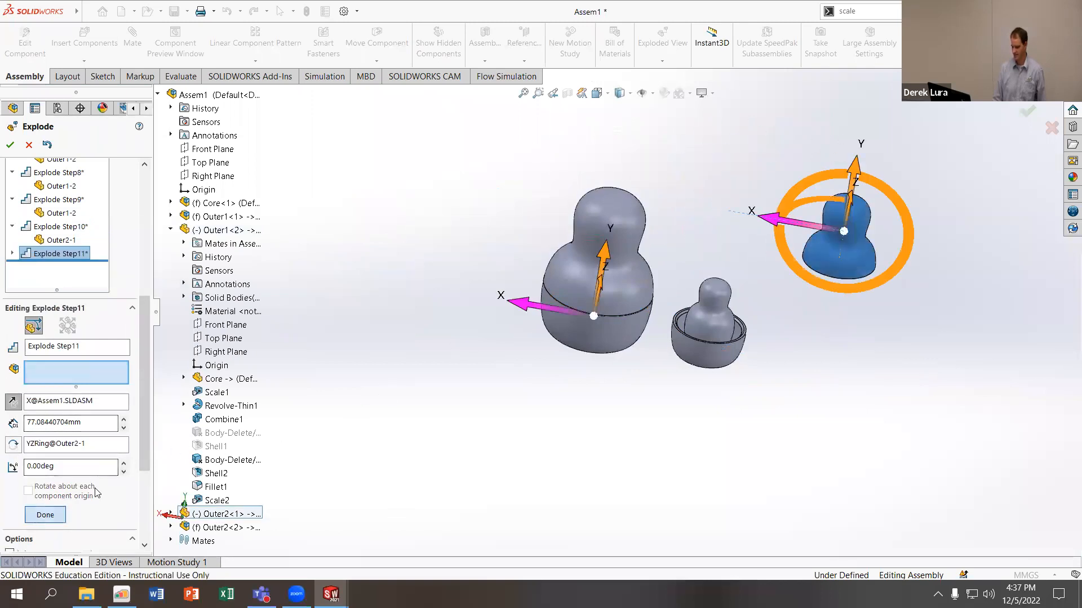
{"action": "left_click", "coordinate": [45, 514]}
Add an explode step lowering the Outer2 top half about 90 mm along Y, beside the Outer2 bottom half
{"action": "left_click", "coordinate": [855, 227]}
{"action": "left_click_drag", "start_coordinate": [834, 164], "coordinate": [820, 283]}
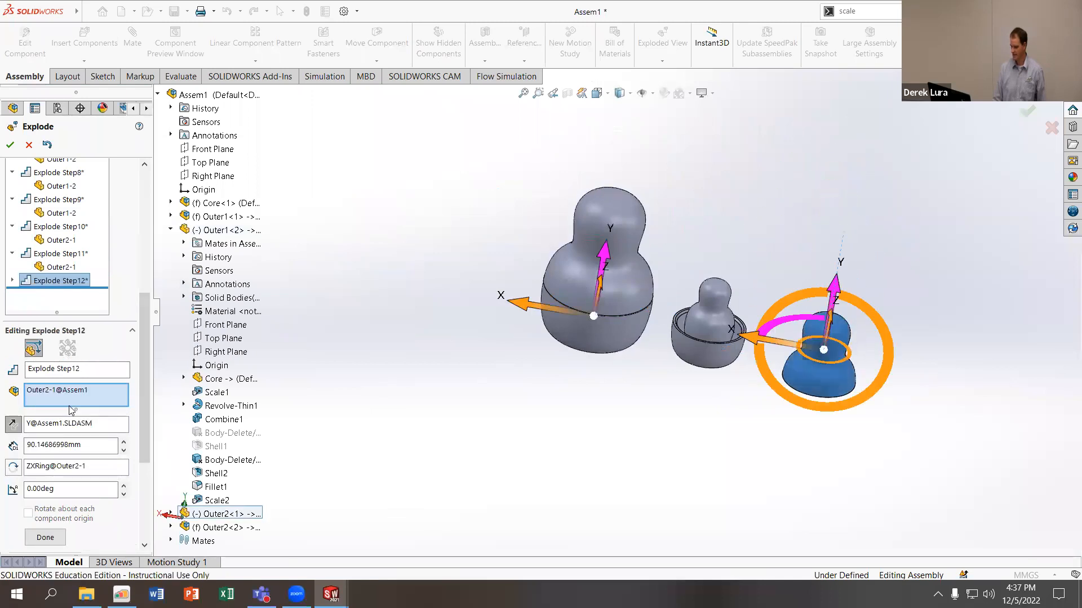
{"action": "left_click", "coordinate": [56, 539]}
Add an explode step raising the Core about 72 mm along Y out of the Outer2 bottom half
{"action": "left_click", "coordinate": [702, 316]}
{"action": "left_click_drag", "start_coordinate": [725, 255], "coordinate": [647, 202]}
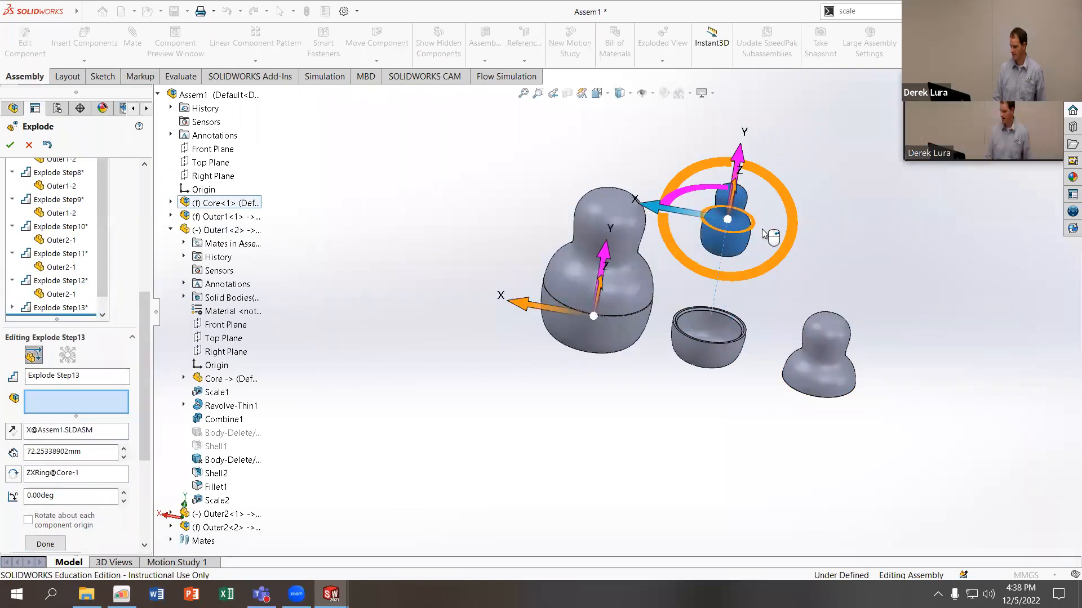
{"action": "key", "text": "ctrl+z"}
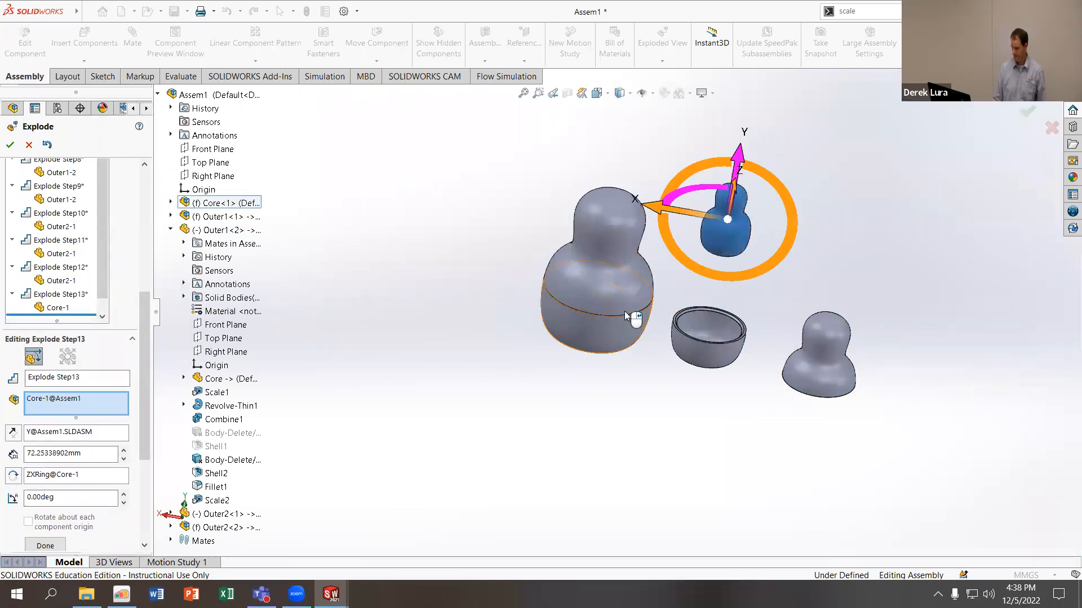
{"action": "left_click", "coordinate": [40, 546]}
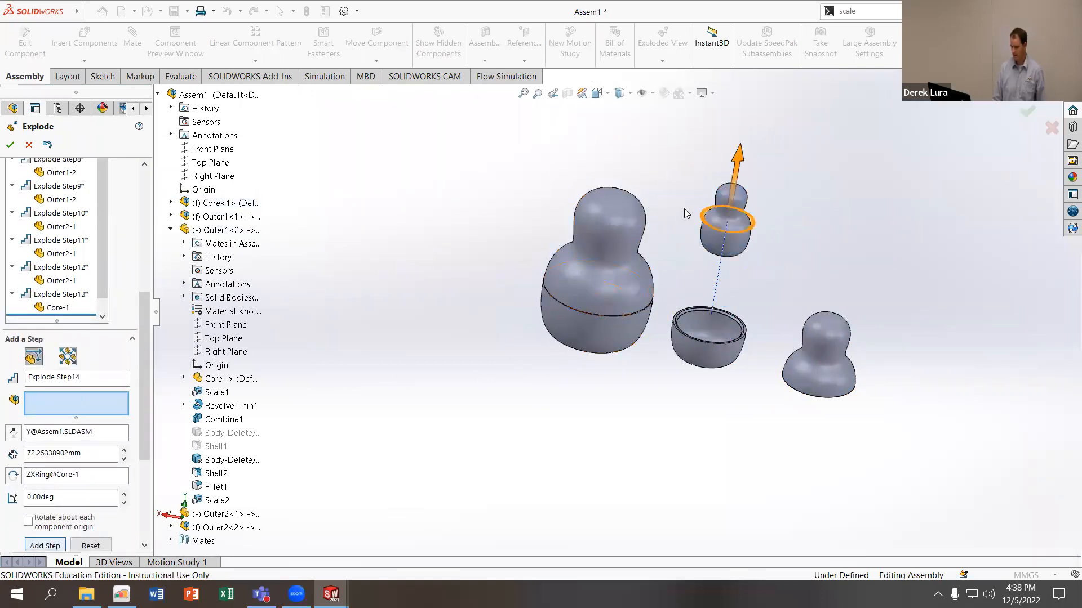
Add explode steps moving the Core along negative X past the Outer2 top half and lowering it about 85 mm along Y
{"action": "left_click", "coordinate": [723, 226]}
{"action": "left_click_drag", "start_coordinate": [708, 211], "coordinate": [831, 228]}
{"action": "left_click_drag", "start_coordinate": [884, 240], "coordinate": [887, 241]}
{"action": "left_click", "coordinate": [46, 545]}
{"action": "left_click", "coordinate": [936, 247]}
{"action": "left_click_drag", "start_coordinate": [955, 219], "coordinate": [931, 311]}
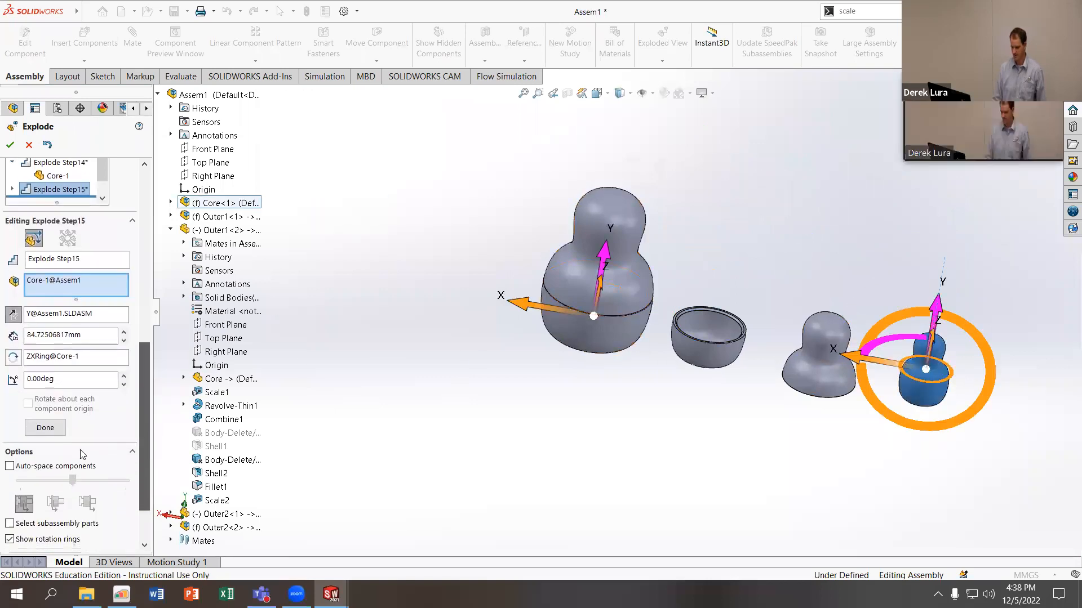
{"action": "left_click", "coordinate": [45, 427]}
Add explode steps raising the Outer2 top half about 64 mm along Y and moving it about 76 mm along X above its bottom half
{"action": "left_click", "coordinate": [826, 356]}
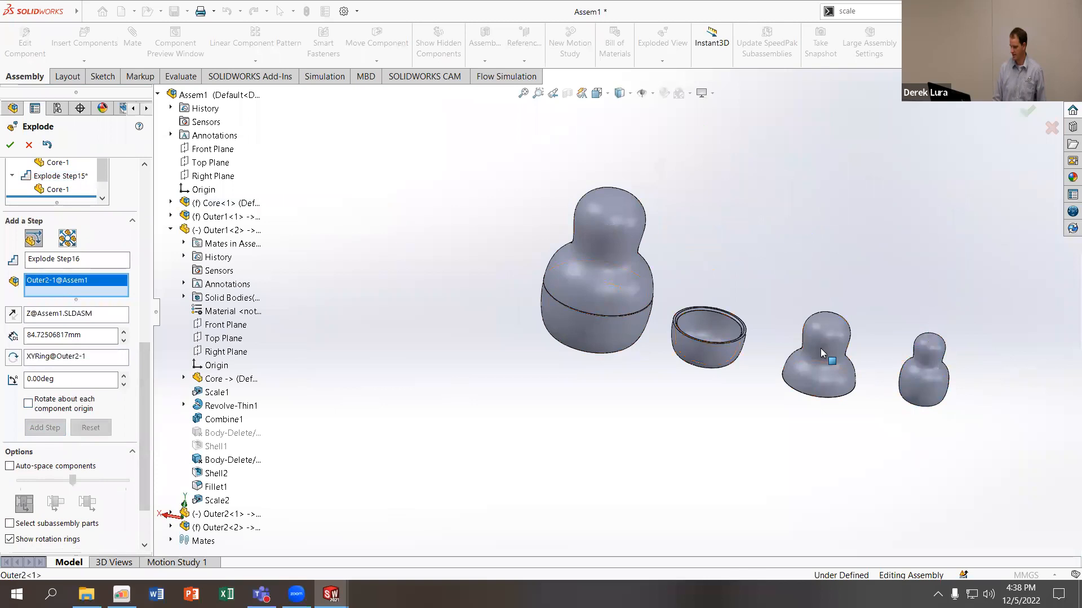
{"action": "left_click_drag", "start_coordinate": [835, 298], "coordinate": [849, 214]}
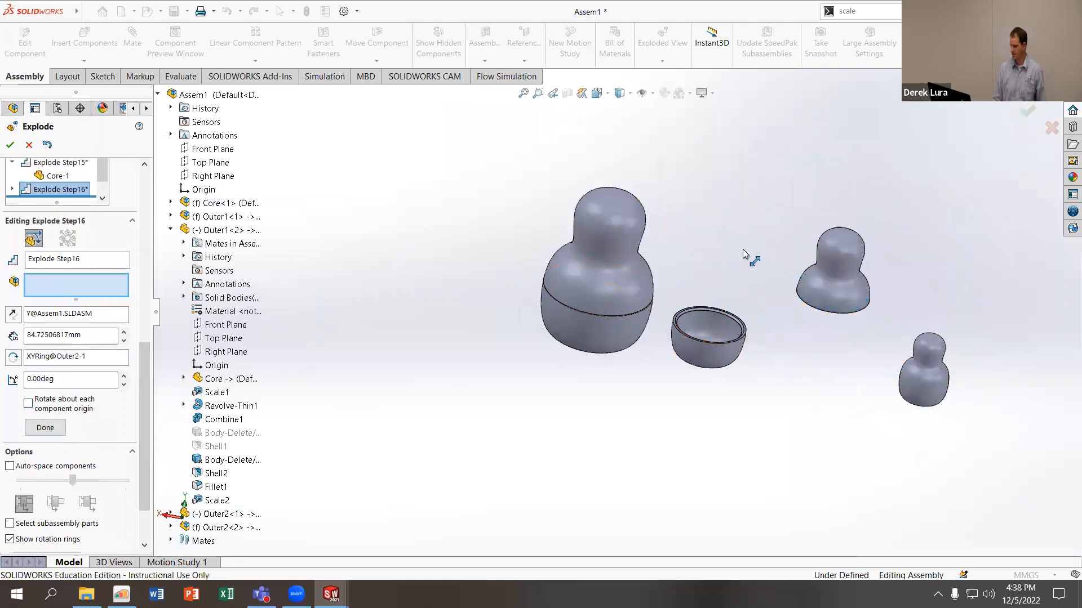
{"action": "left_click", "coordinate": [45, 427]}
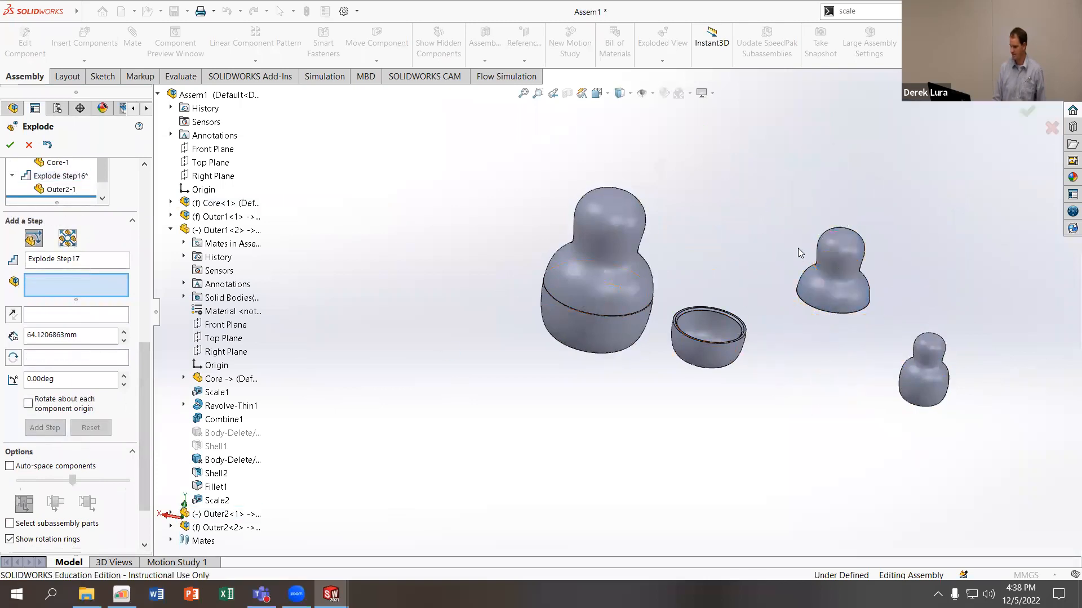
{"action": "left_click_drag", "start_coordinate": [773, 261], "coordinate": [651, 239]}
{"action": "left_click", "coordinate": [45, 427]}
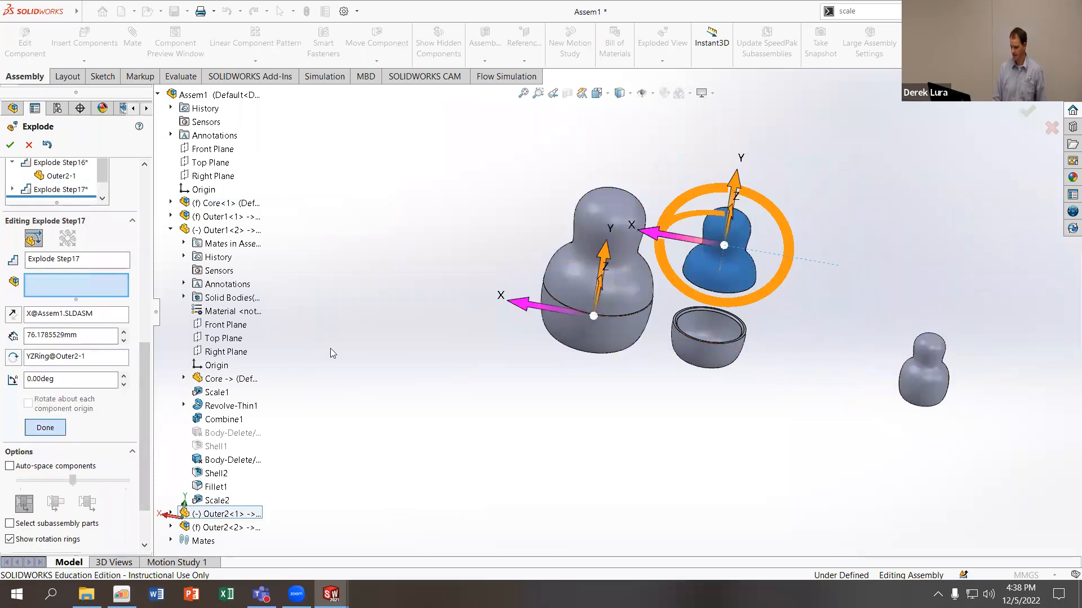
Add an explode step lowering the Outer2 top half about 38 mm along Y onto its bottom half
{"action": "left_click", "coordinate": [724, 227]}
{"action": "left_click_drag", "start_coordinate": [735, 176], "coordinate": [732, 223]}
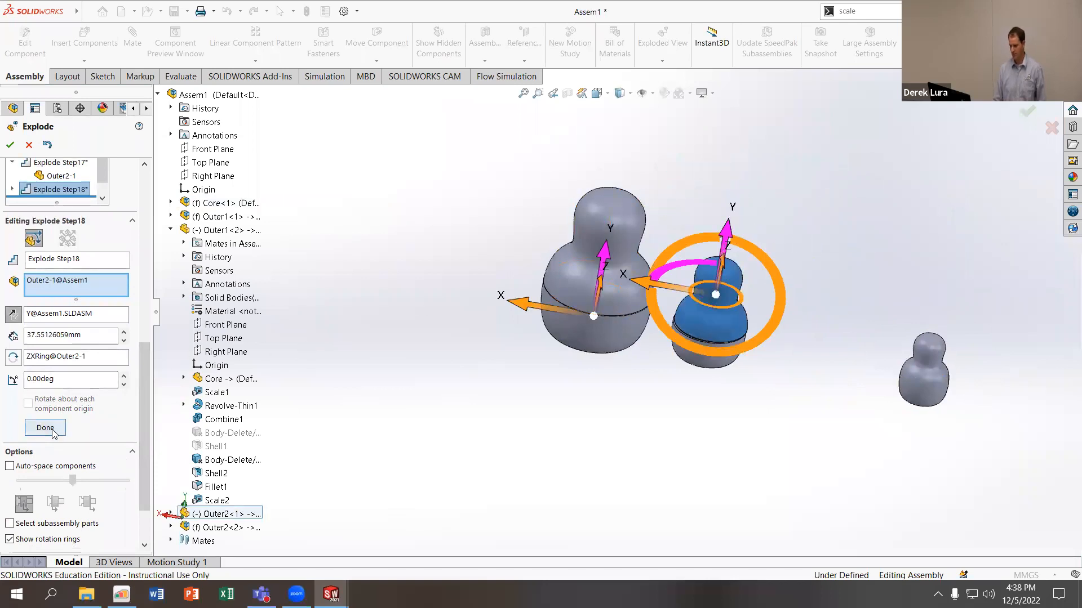
{"action": "left_click", "coordinate": [45, 427]}
Add an explode step moving the Core about 82 mm along X, closer to the closed Outer2 doll, and finish the exploded view
{"action": "left_click", "coordinate": [902, 391]}
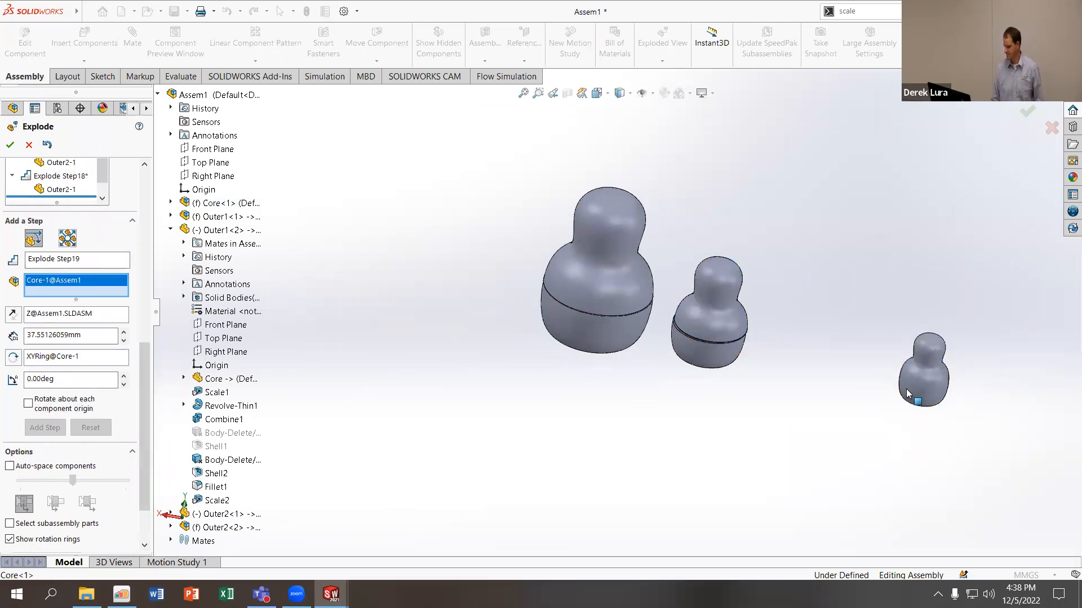
{"action": "left_click_drag", "start_coordinate": [873, 362], "coordinate": [734, 338]}
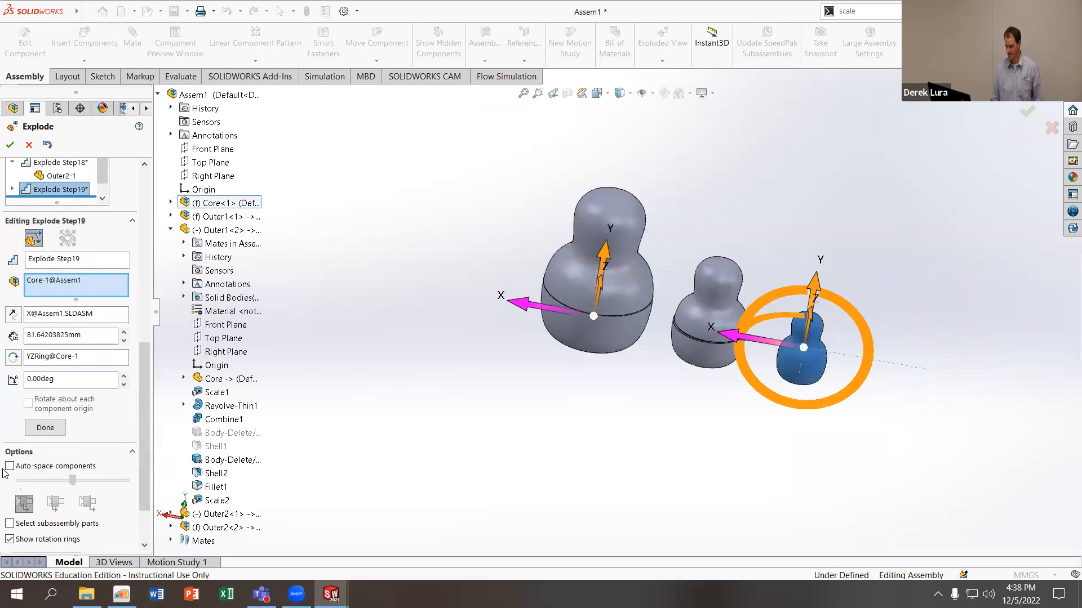
{"action": "left_click", "coordinate": [45, 428]}
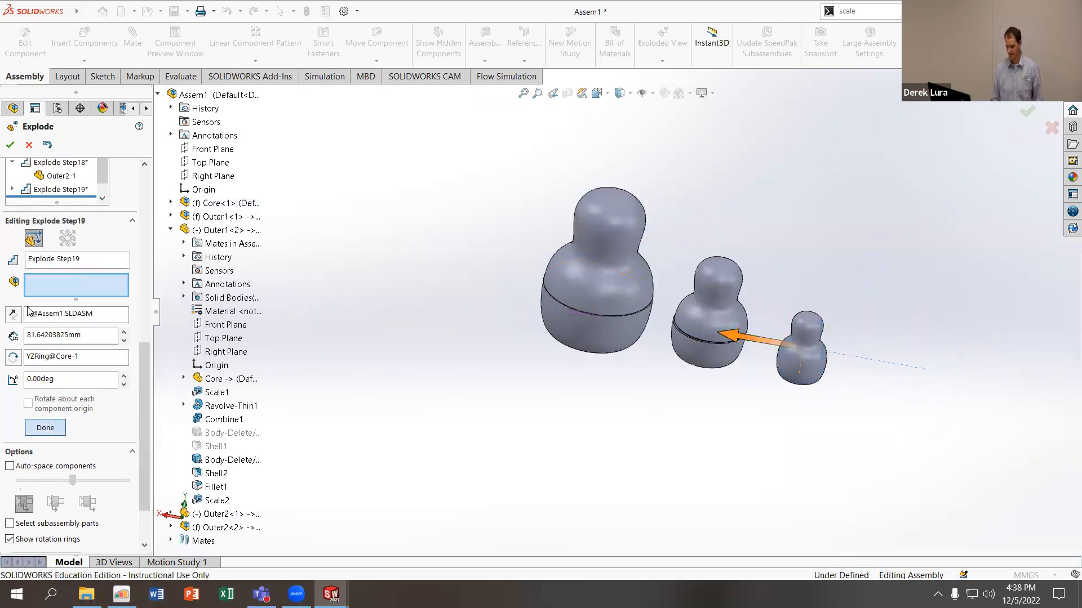
{"action": "left_click", "coordinate": [10, 144]}
Play the animated collapse of the assembly's exploded view and close the animation controls
{"action": "right_click", "coordinate": [77, 163]}
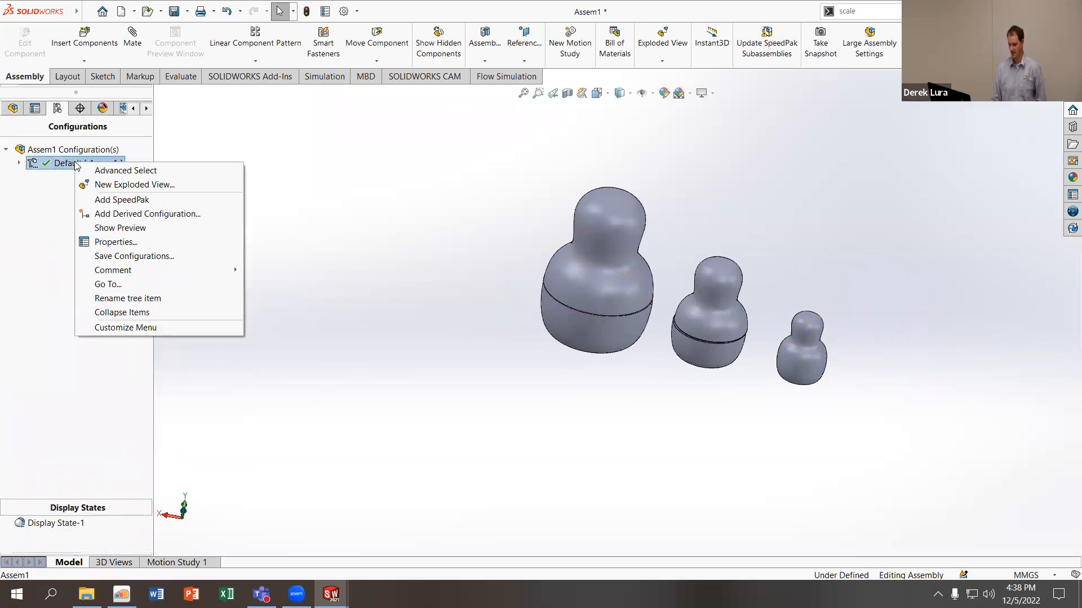
{"action": "left_click", "coordinate": [20, 163]}
{"action": "left_click", "coordinate": [73, 176]}
{"action": "right_click", "coordinate": [73, 176]}
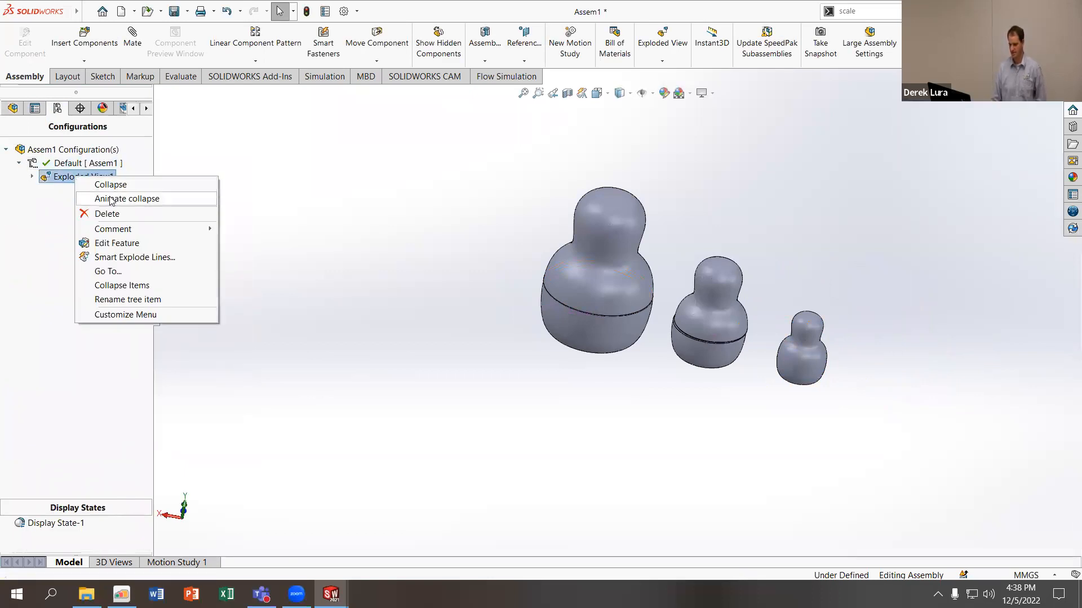
{"action": "left_click", "coordinate": [112, 201]}
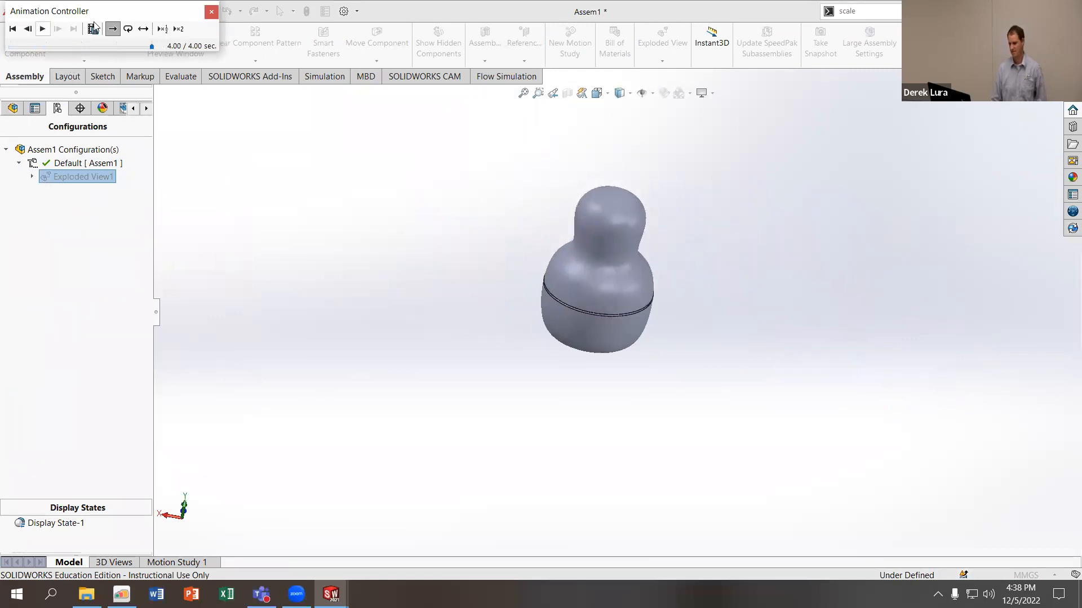
{"action": "left_click", "coordinate": [211, 12]}
Play the animated explode of the exploded view and replay it from the start
{"action": "right_click", "coordinate": [79, 176]}
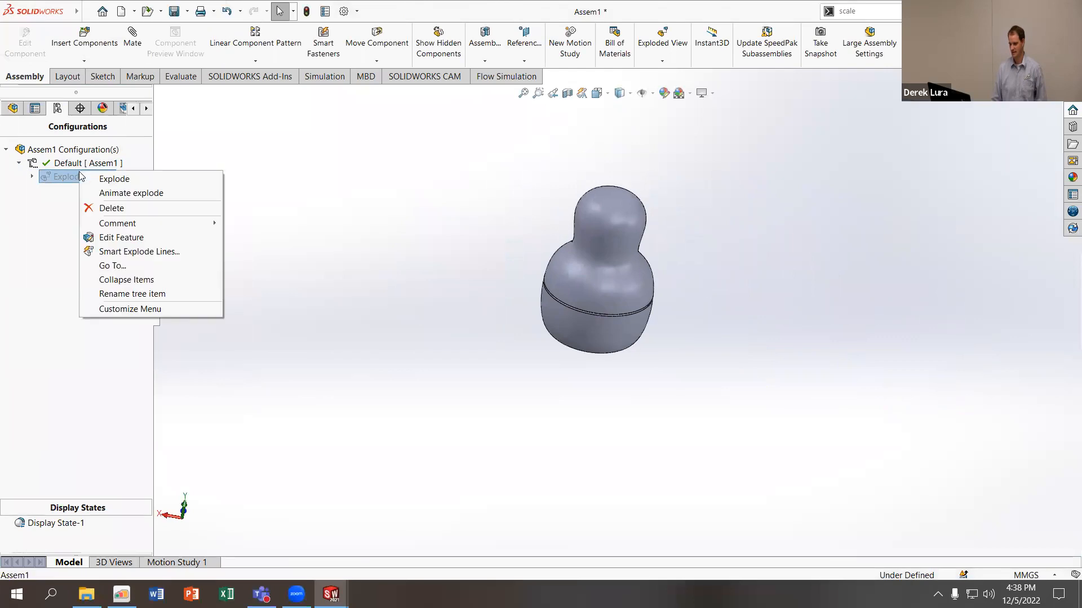
{"action": "left_click", "coordinate": [114, 193]}
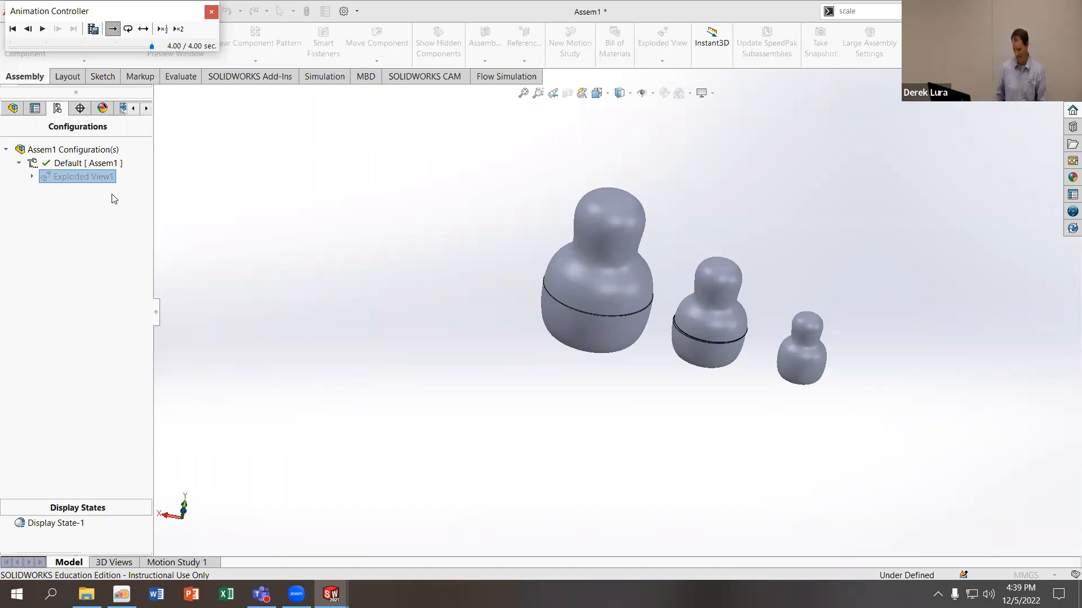
{"action": "left_click", "coordinate": [45, 32]}
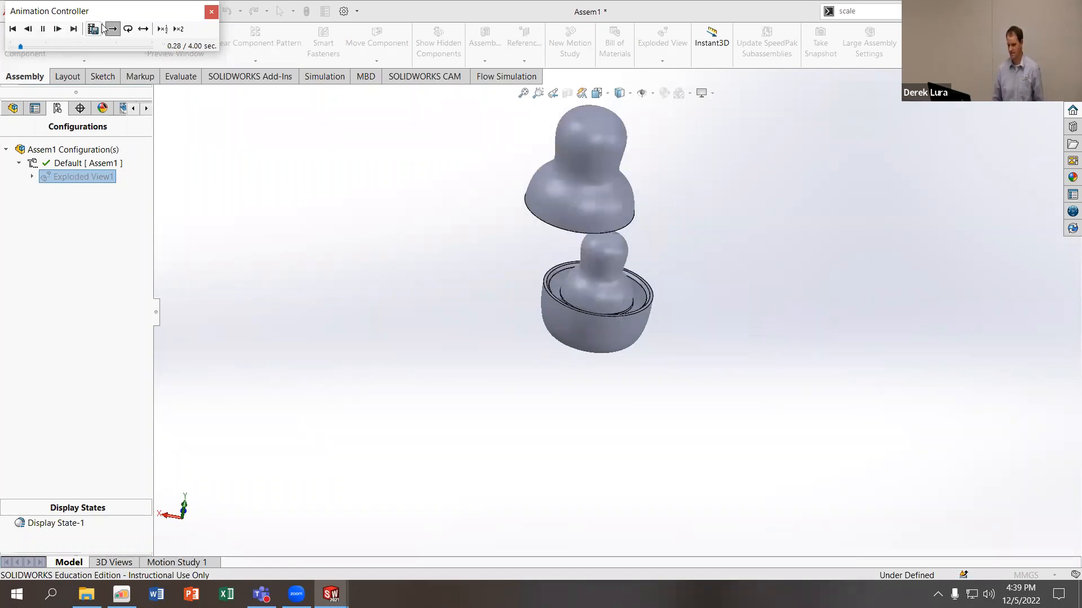
Preview the explode animation in loop and reciprocate modes, at fast speed and at slow speed
{"action": "left_click", "coordinate": [128, 30]}
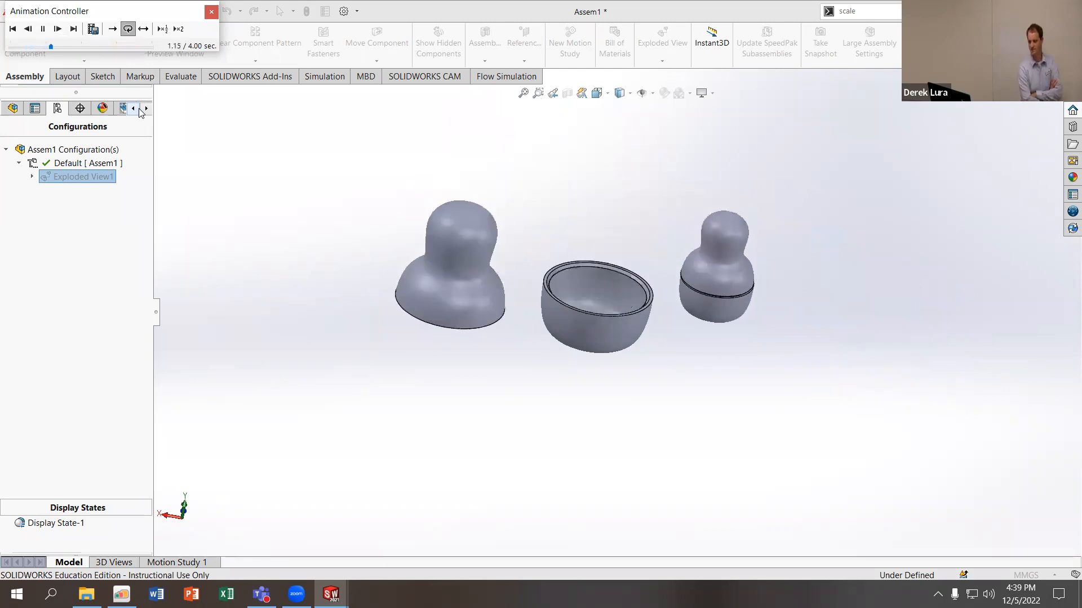
{"action": "left_click", "coordinate": [143, 29]}
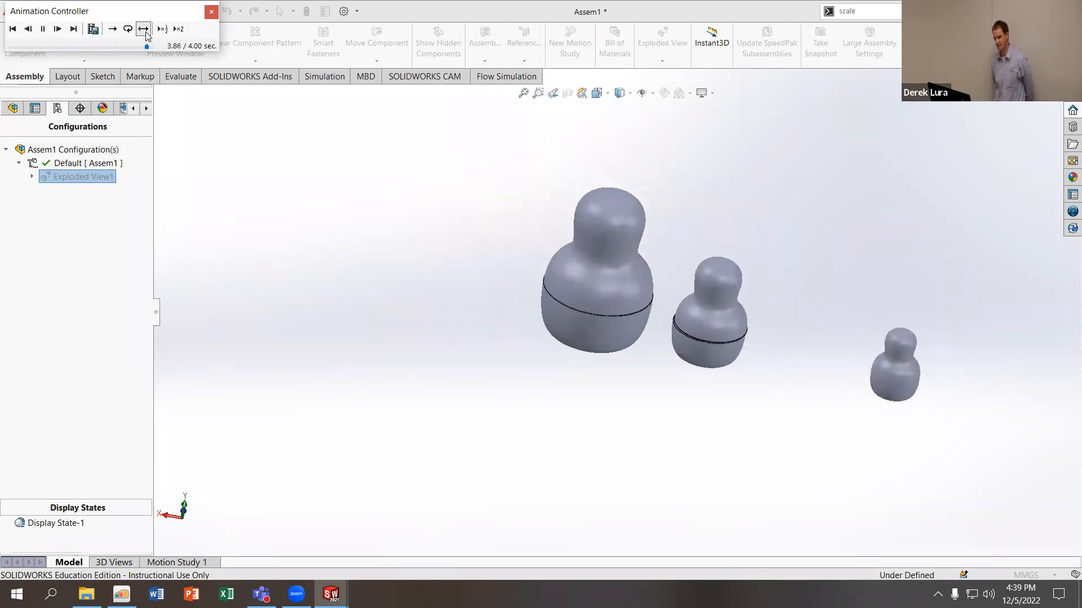
{"action": "left_click", "coordinate": [179, 30]}
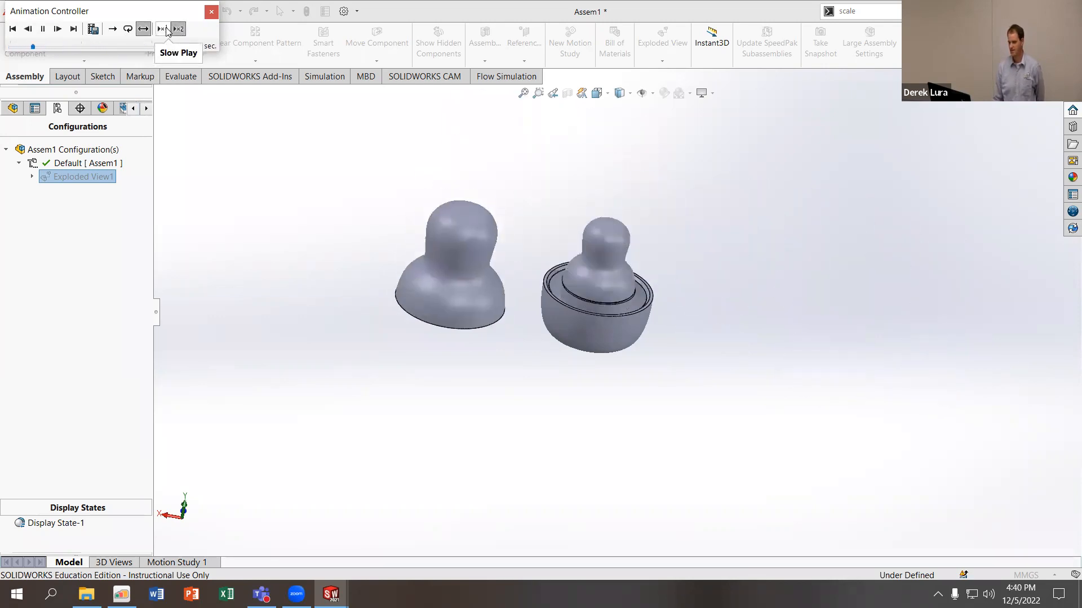
{"action": "left_click", "coordinate": [163, 30]}
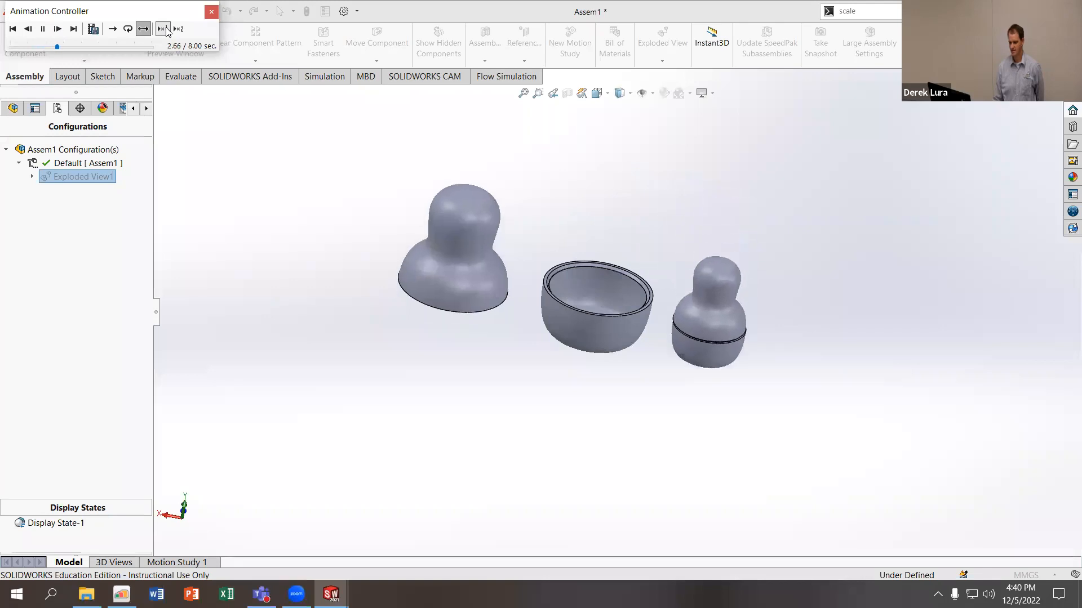